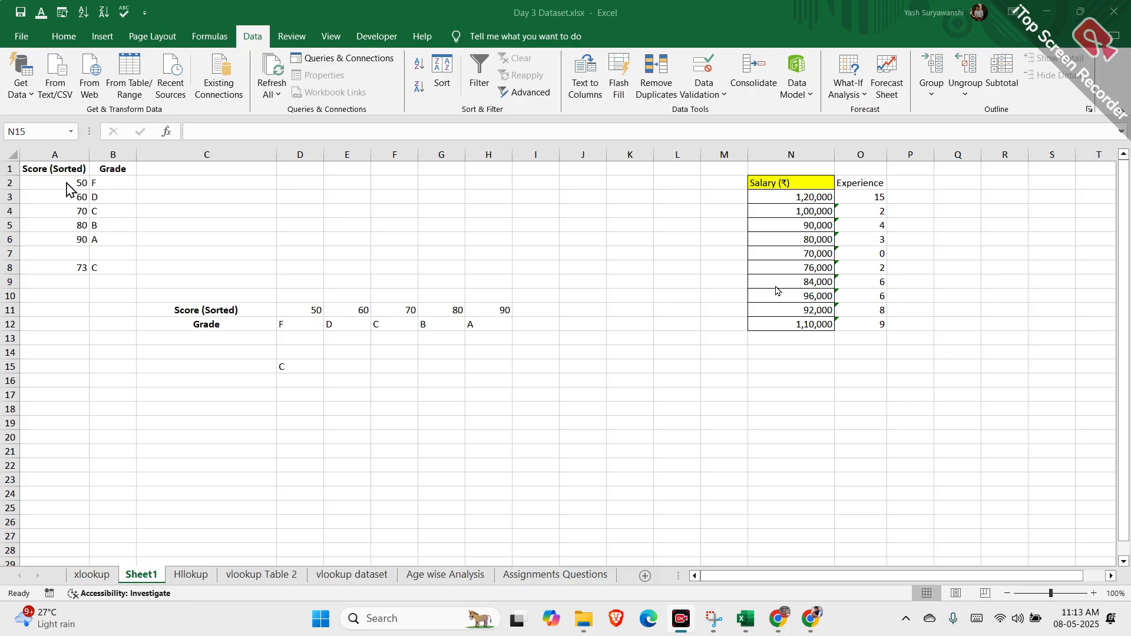
Step: Examine the score thresholds and their matching grades row by row in the table A1:B6
drag(53, 169, 112, 235)
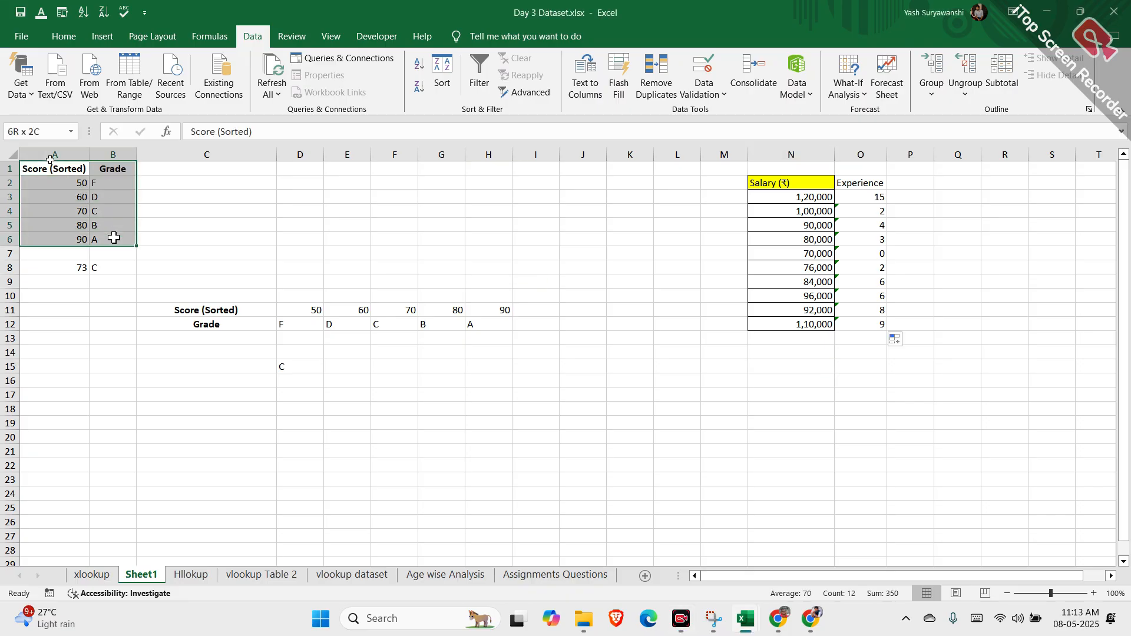
click(287, 154)
click(70, 183)
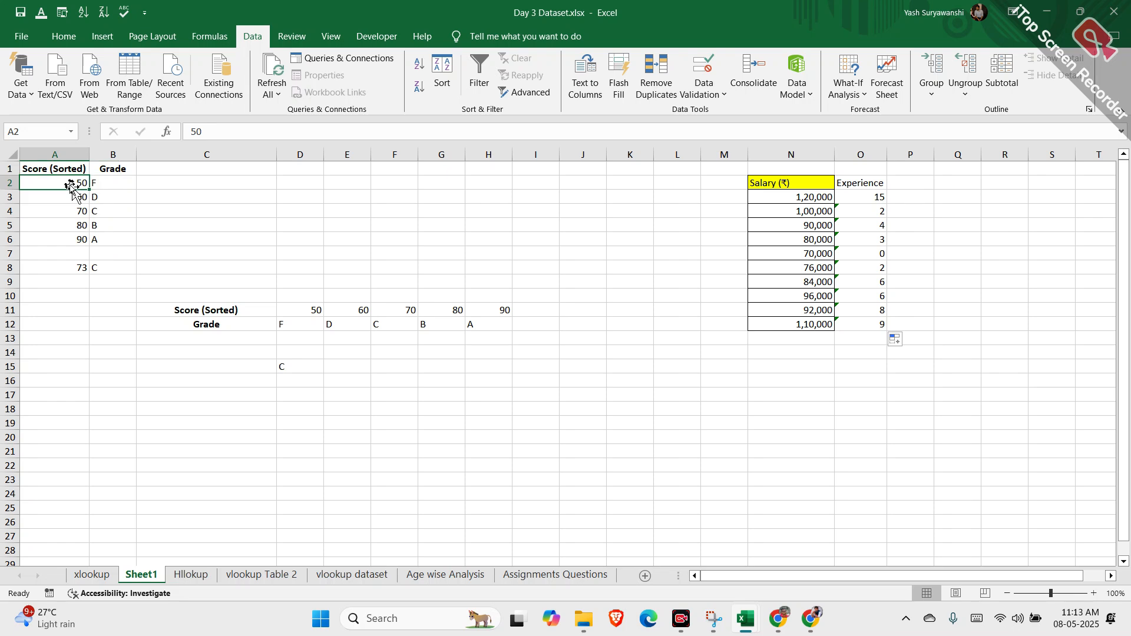
click(113, 183)
click(64, 195)
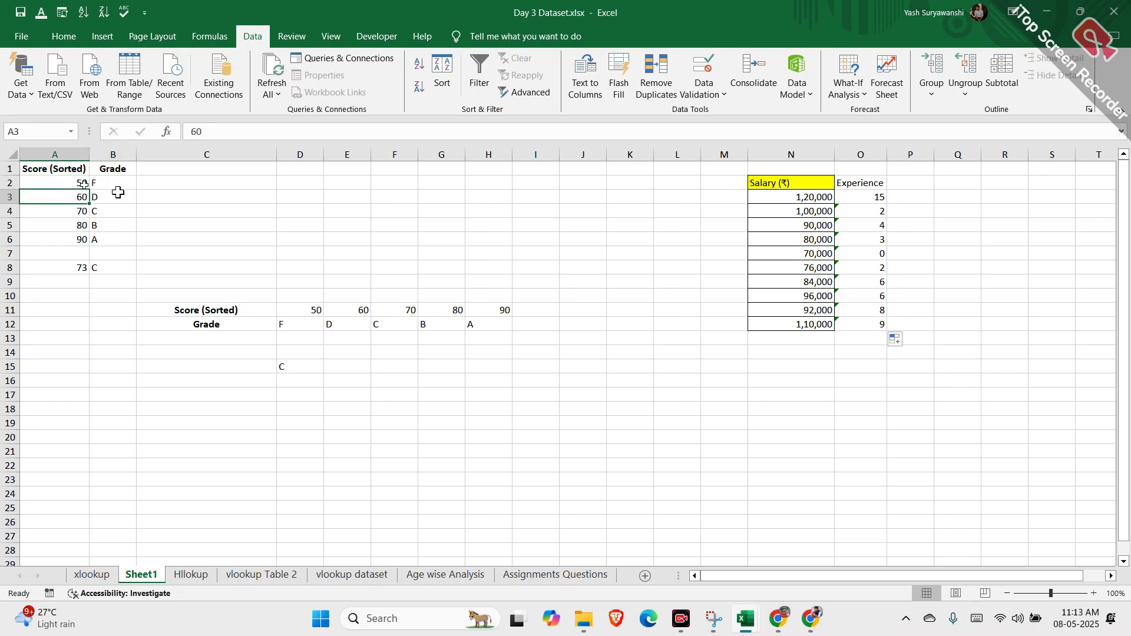
click(71, 210)
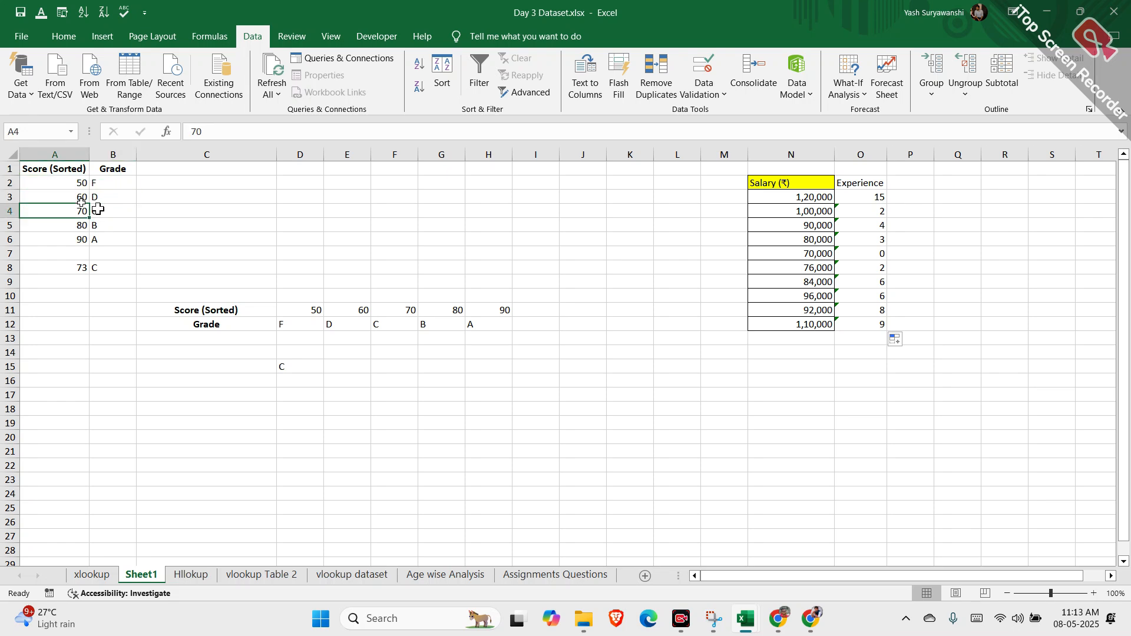
click(118, 209)
click(84, 223)
click(101, 222)
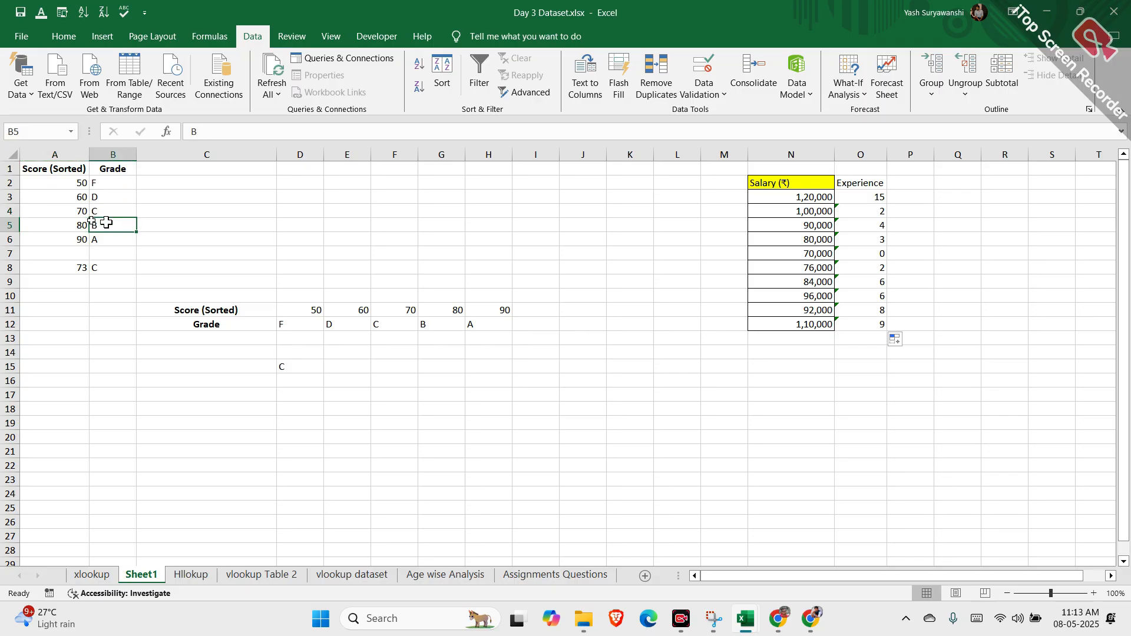
click(67, 236)
click(113, 238)
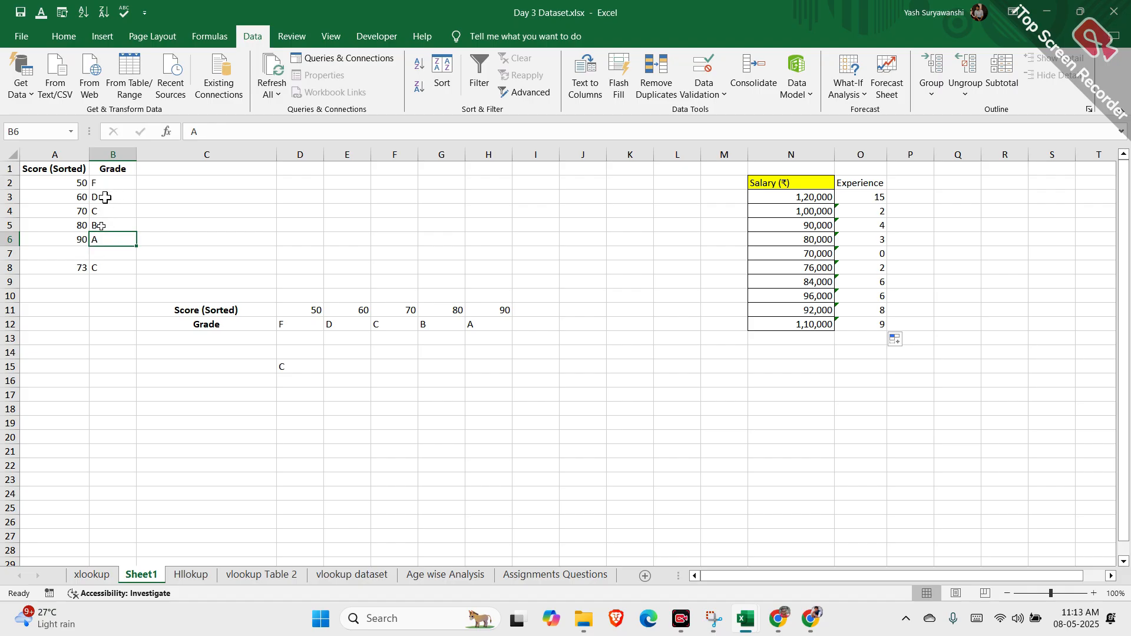
click(73, 180)
click(120, 185)
click(63, 196)
click(97, 196)
Step: Enter 73 as a second lookup score in cell A9
click(62, 280)
double_click(63, 279)
text(7)
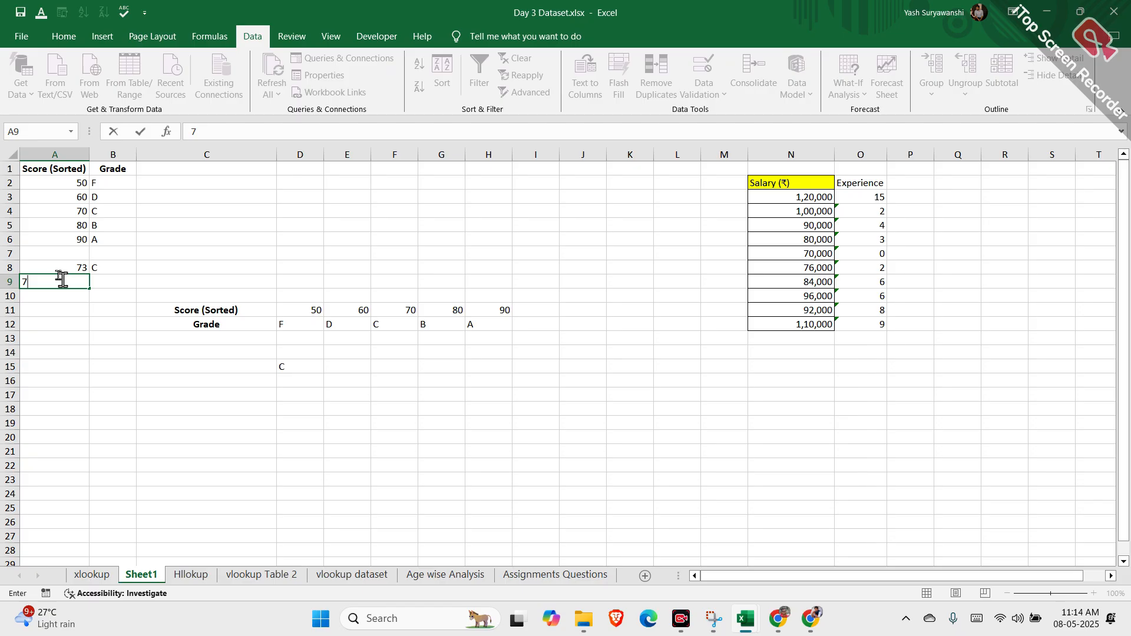
text(3)
Step: Enter the exact-match formula =VLOOKUP(A9,A1:B6,2,0) in cell B9
click(109, 283)
double_click(110, 283)
text(=v)
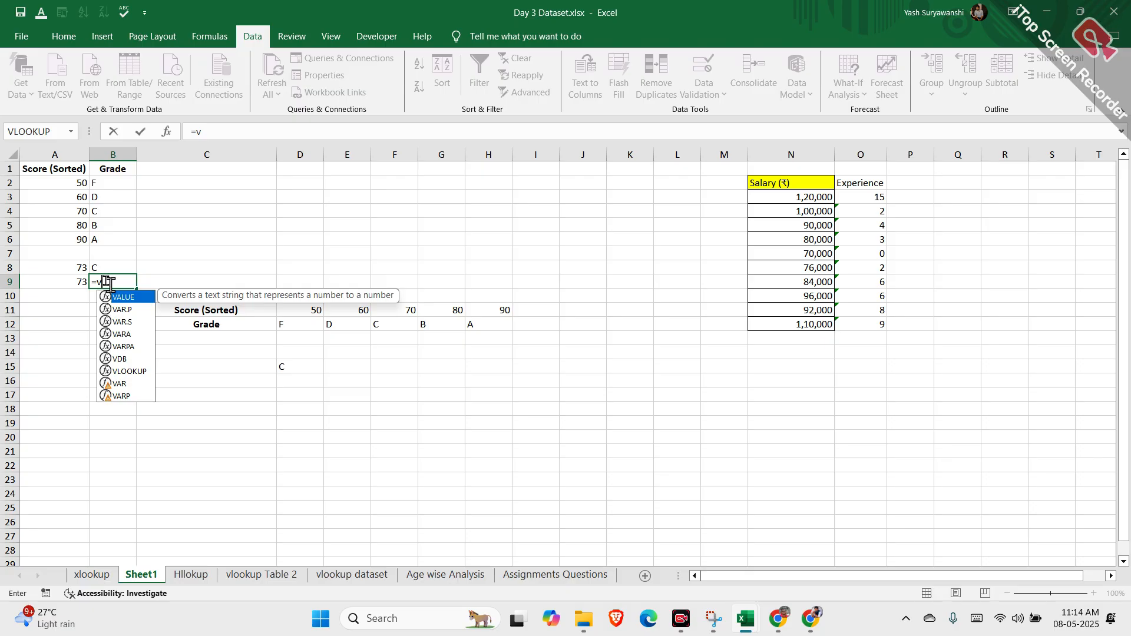
text(l)
key(Tab)
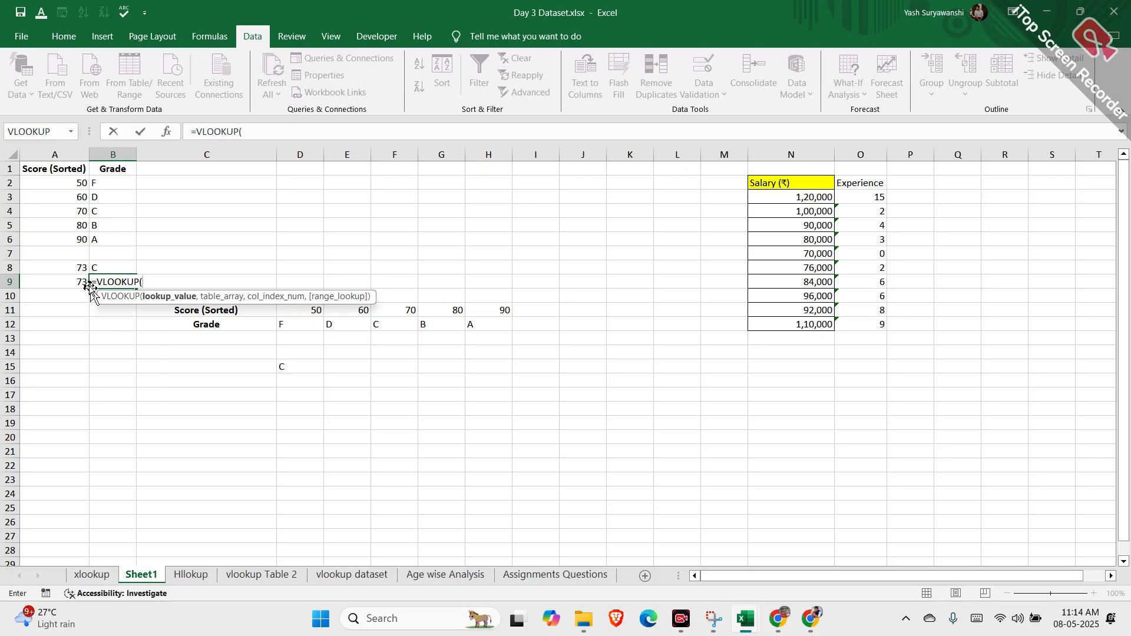
click(80, 284)
text(,)
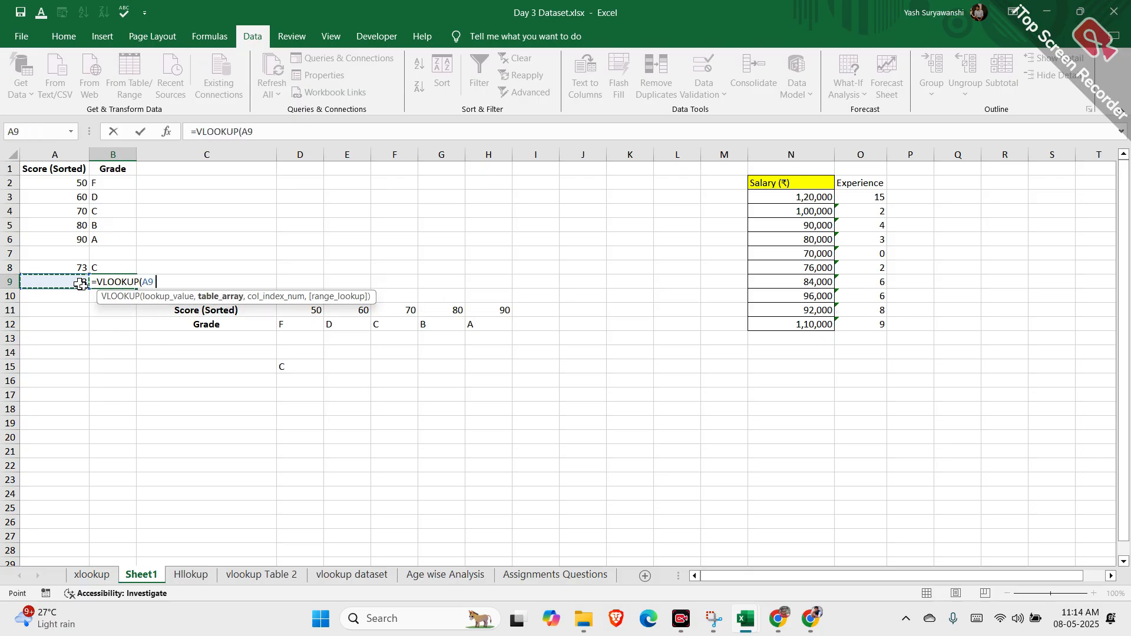
click(66, 172)
drag(66, 172, 107, 239)
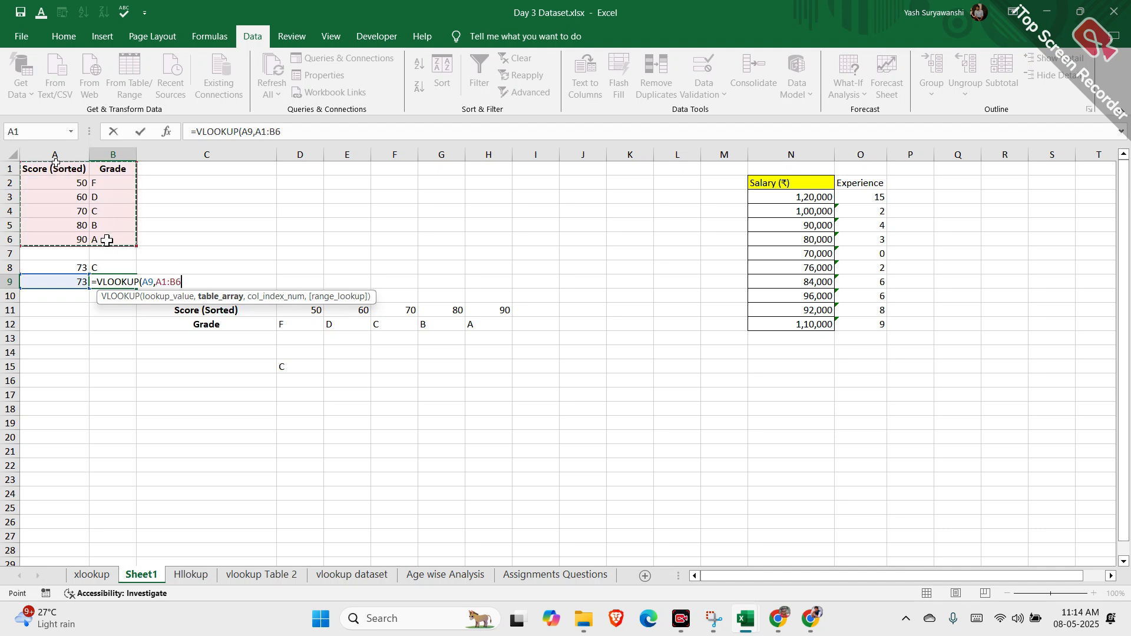
text(,)
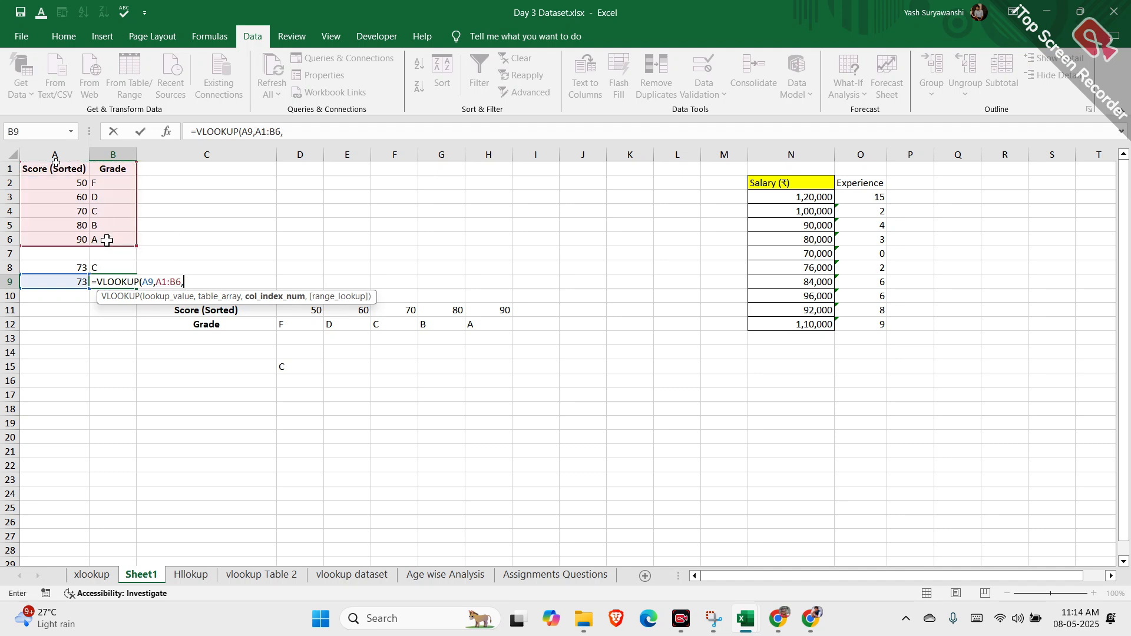
text(2,0)
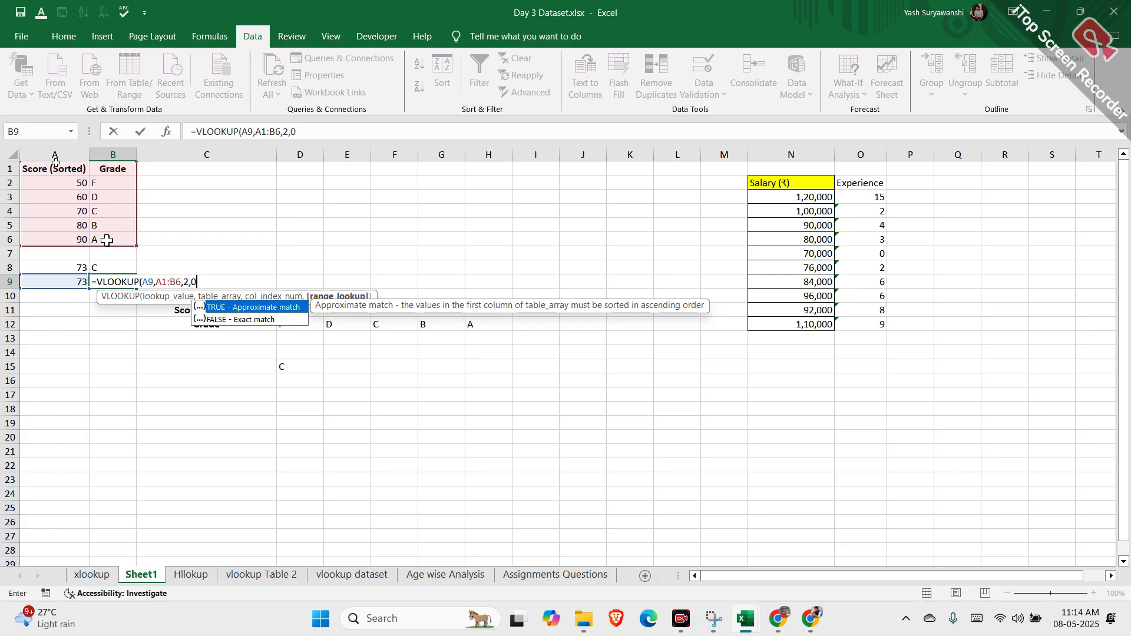
text())
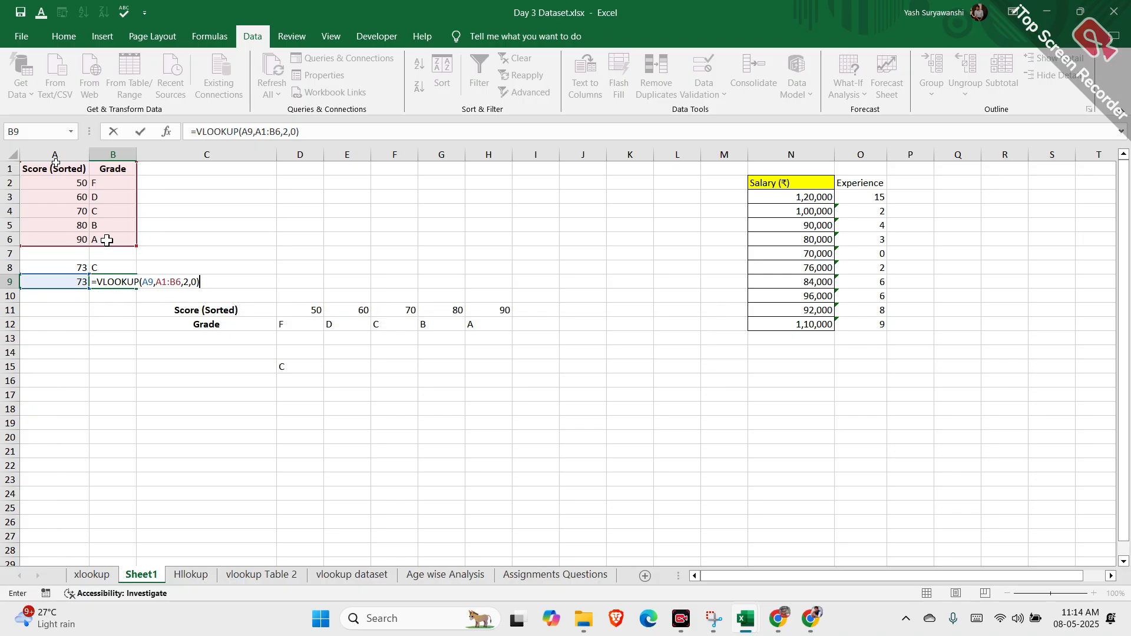
key(ctrl+Return)
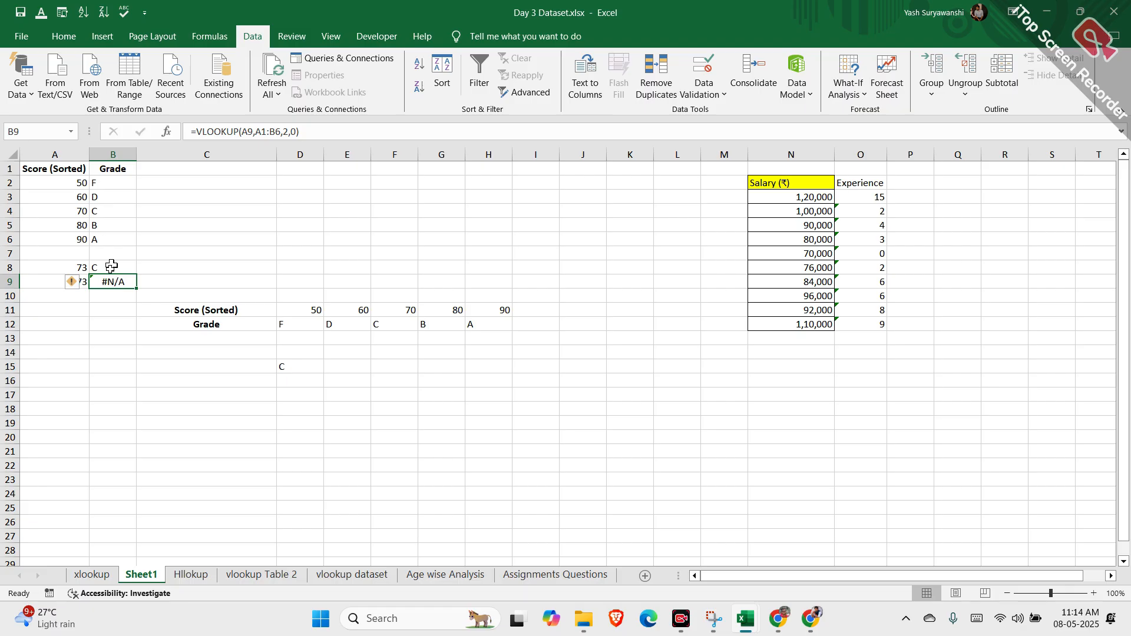
Step: Inspect the range_lookup argument of the VLOOKUP formula in cell B8
click(110, 267)
double_click(111, 267)
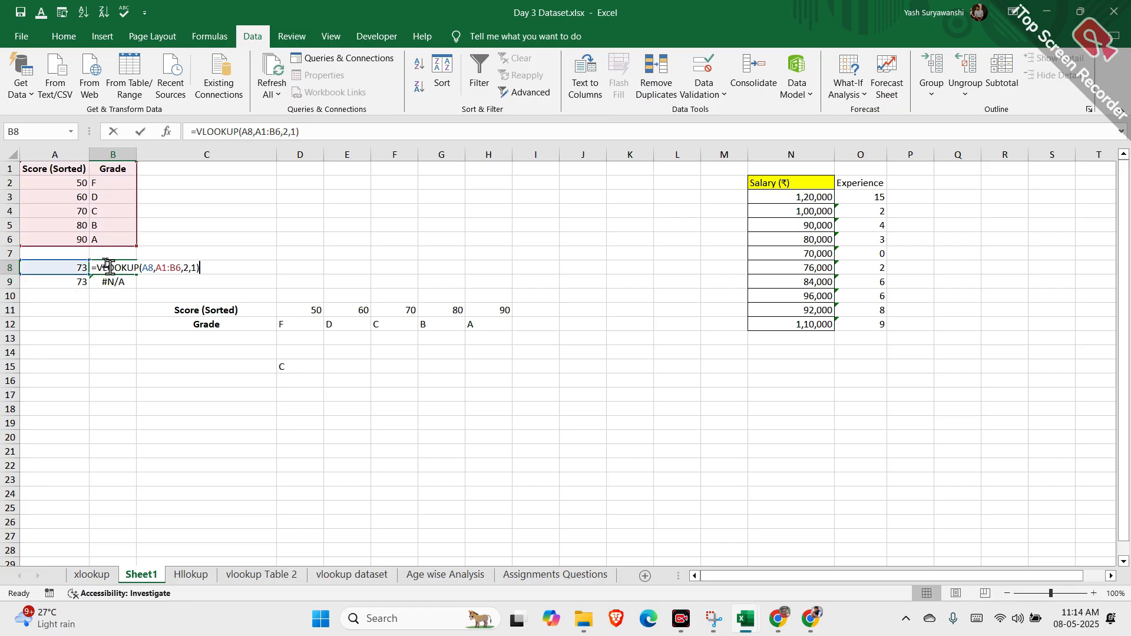
drag(197, 267, 194, 267)
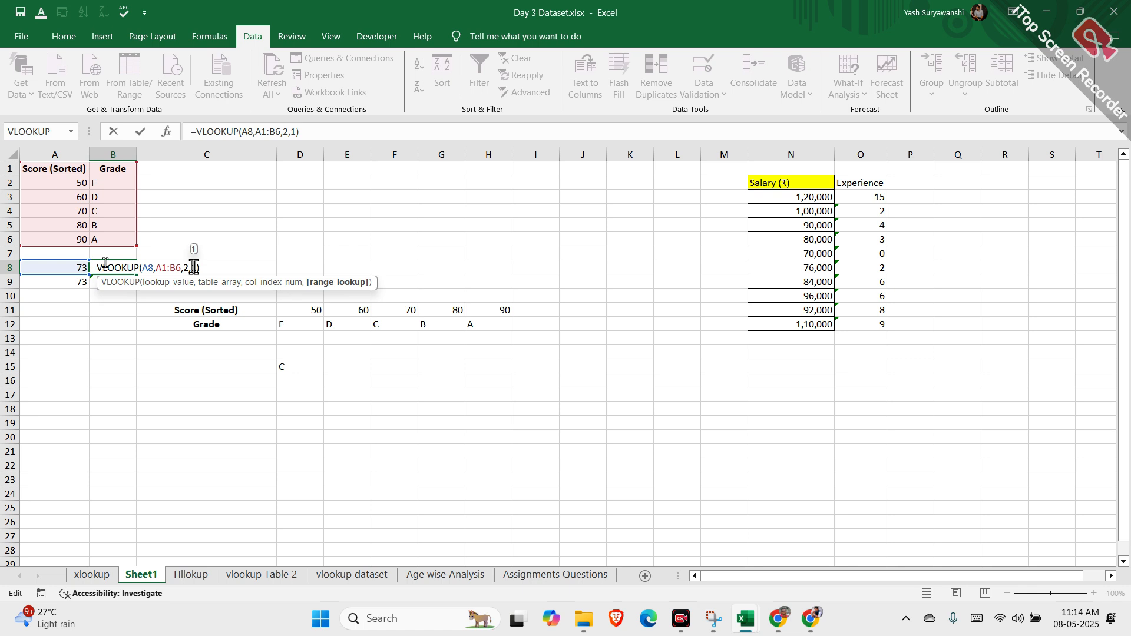
key(Return)
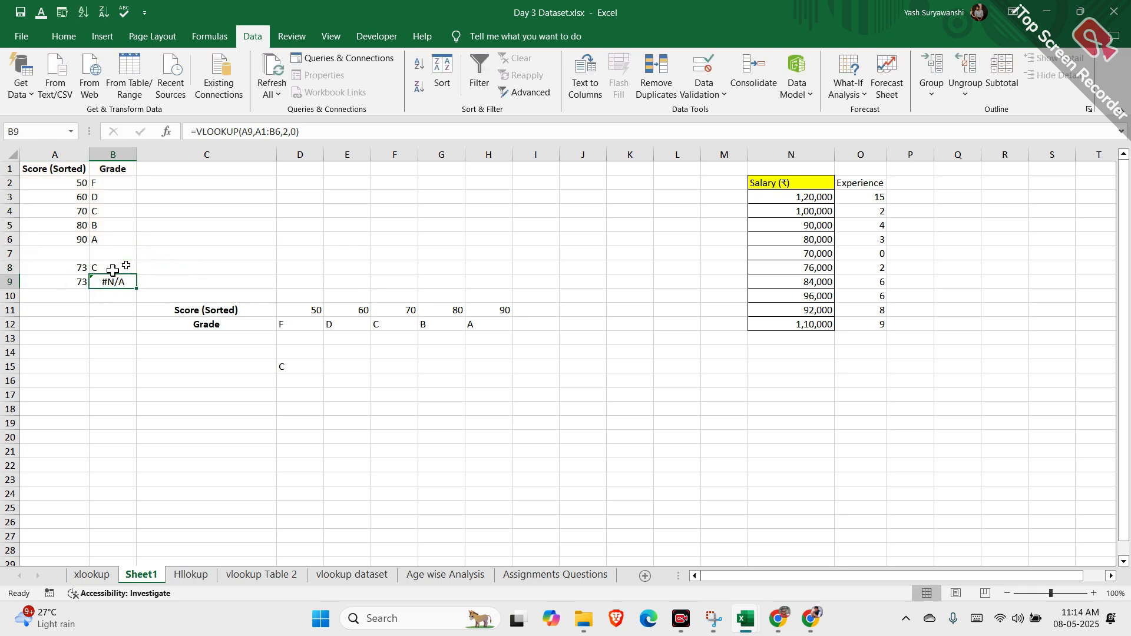
Step: Enter the score 85 in A10 and fill the B8 VLOOKUP formula down through B10
double_click(80, 295)
text(85)
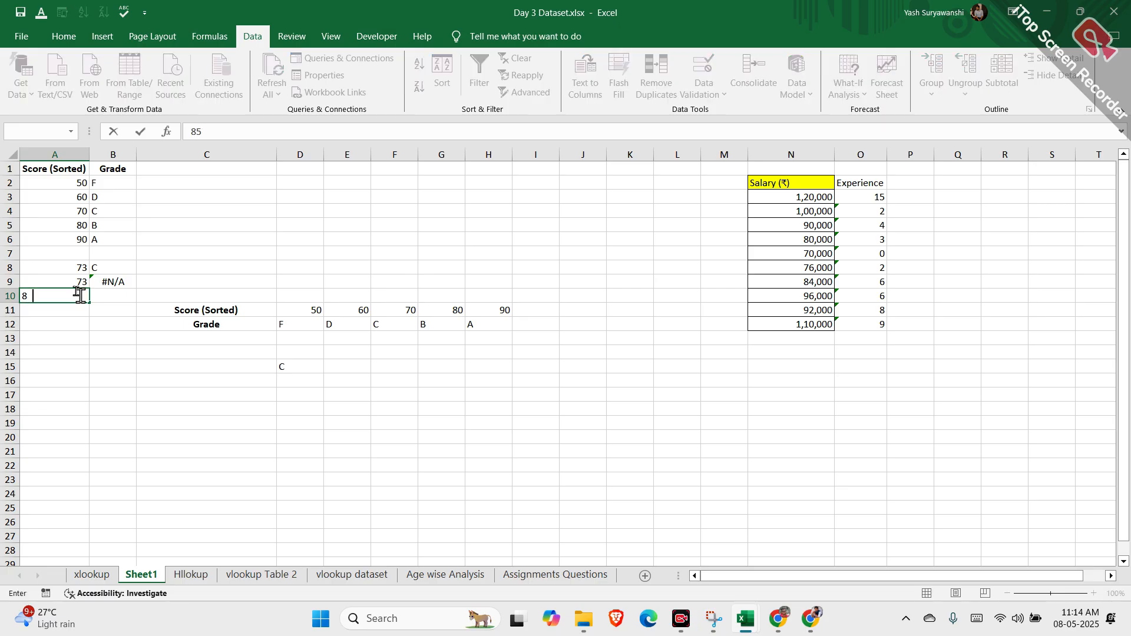
click(126, 298)
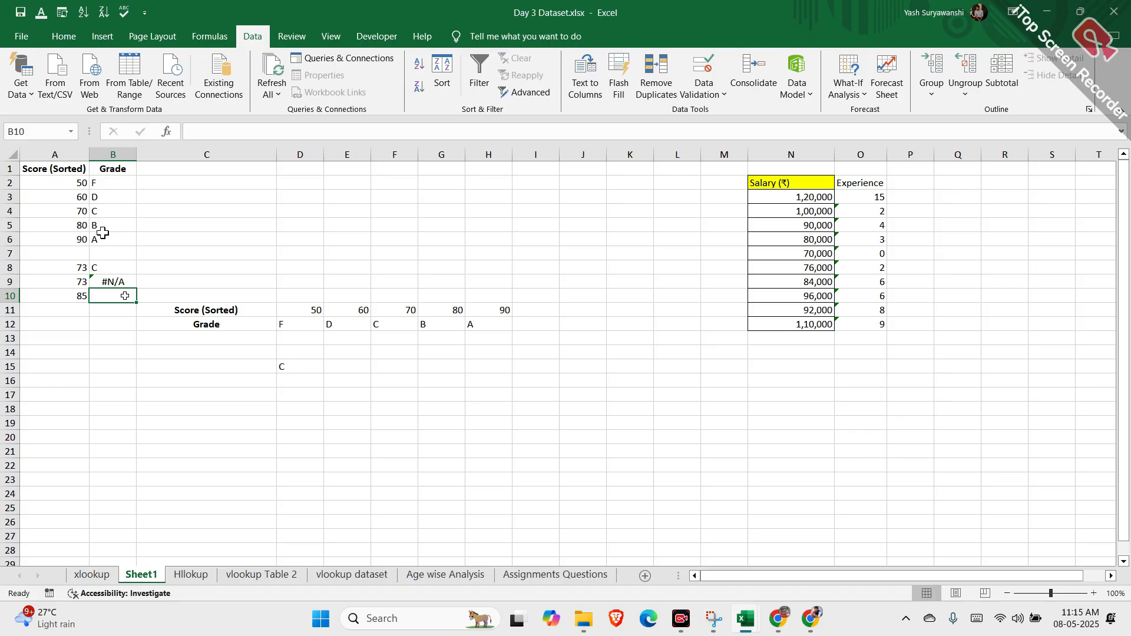
click(78, 298)
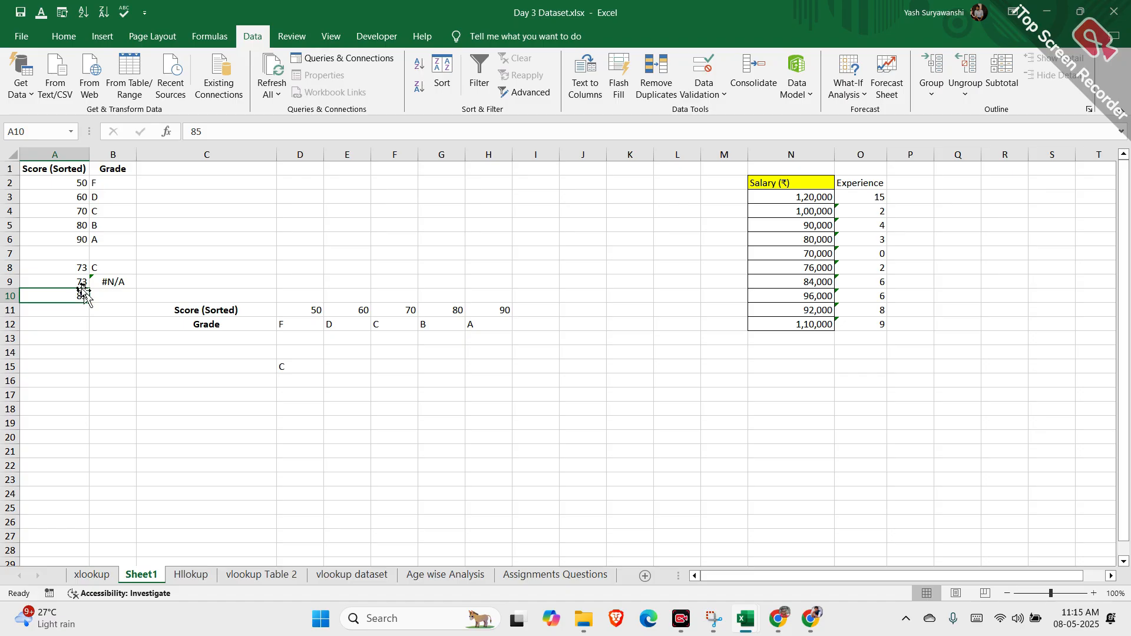
click(120, 270)
drag(136, 274, 136, 296)
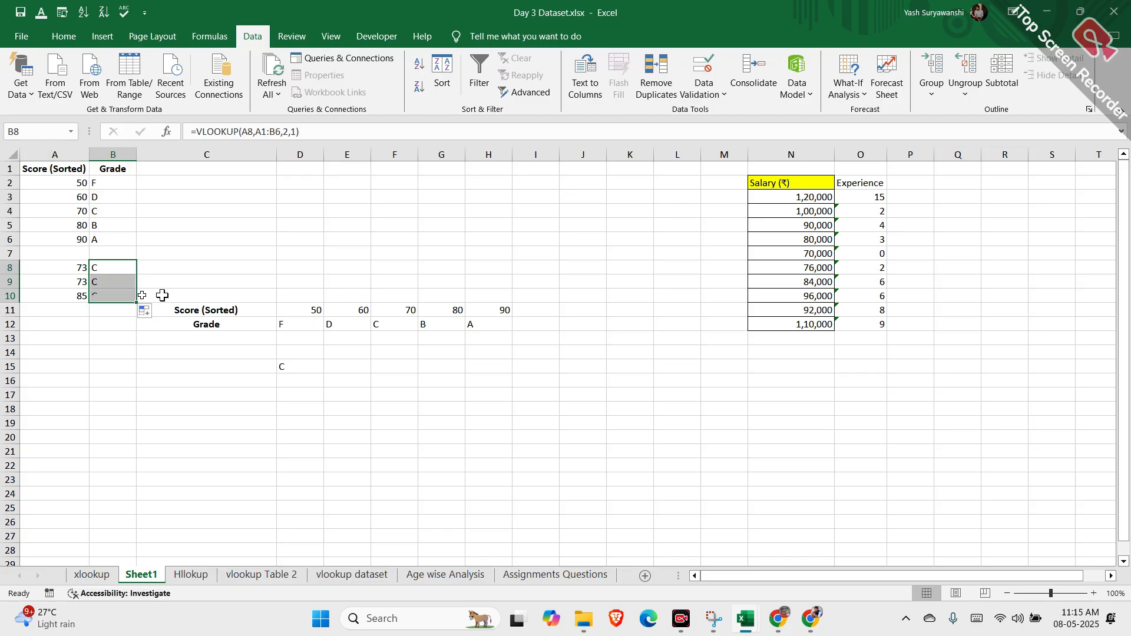
Step: Inspect the copied VLOOKUP formula in B10 to check which table range it references, leaving it unedited
double_click(114, 295)
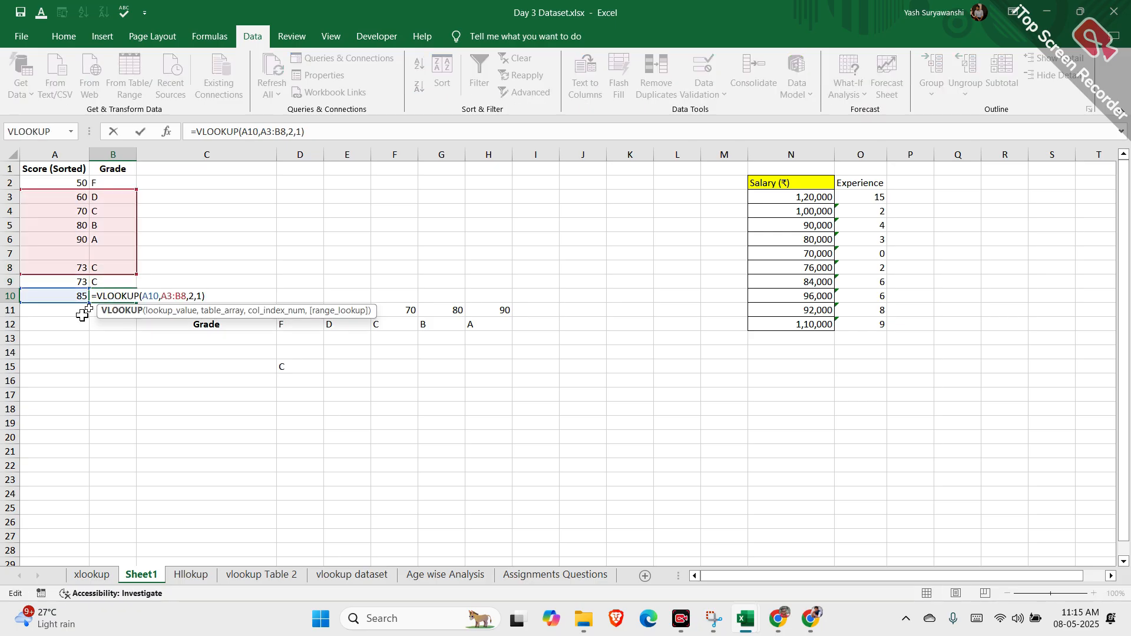
click(48, 335)
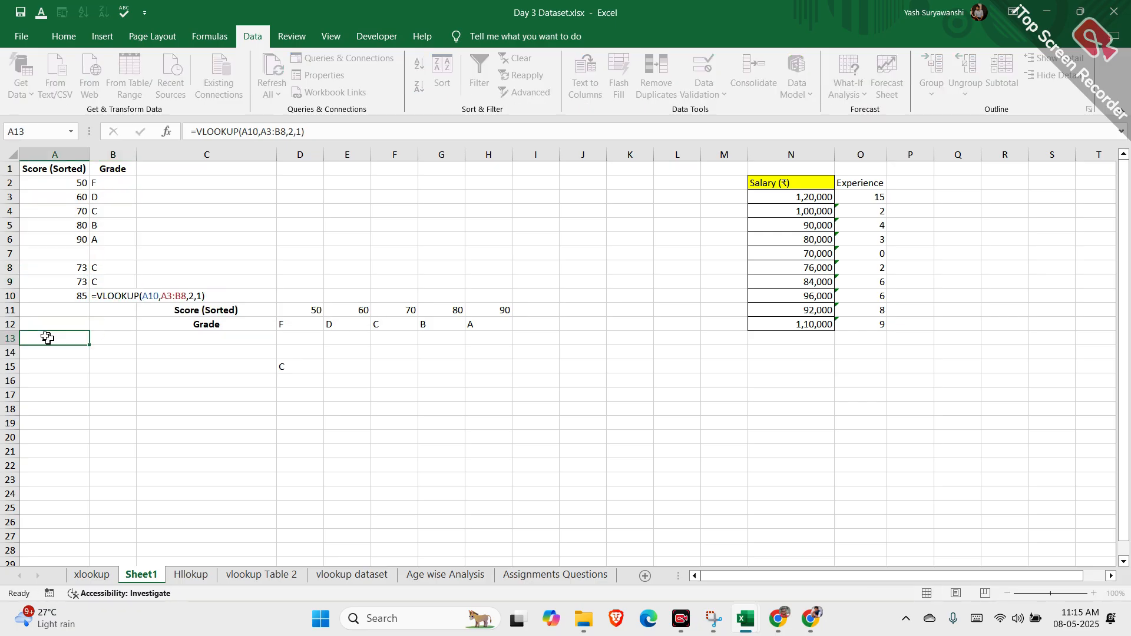
click(78, 295)
double_click(79, 296)
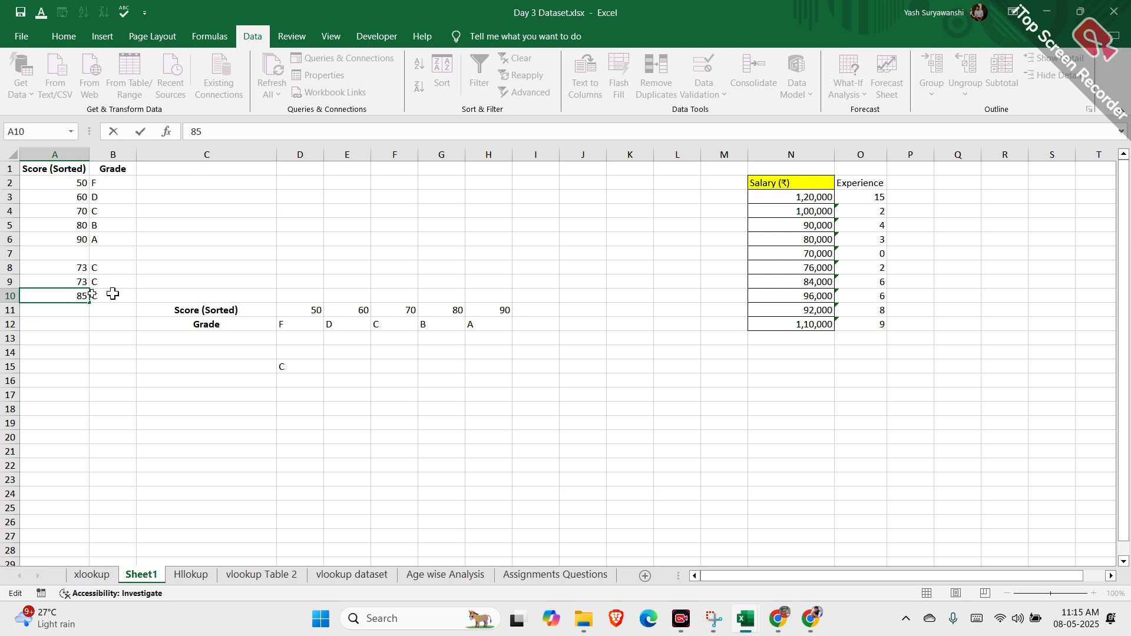
click(112, 294)
double_click(114, 295)
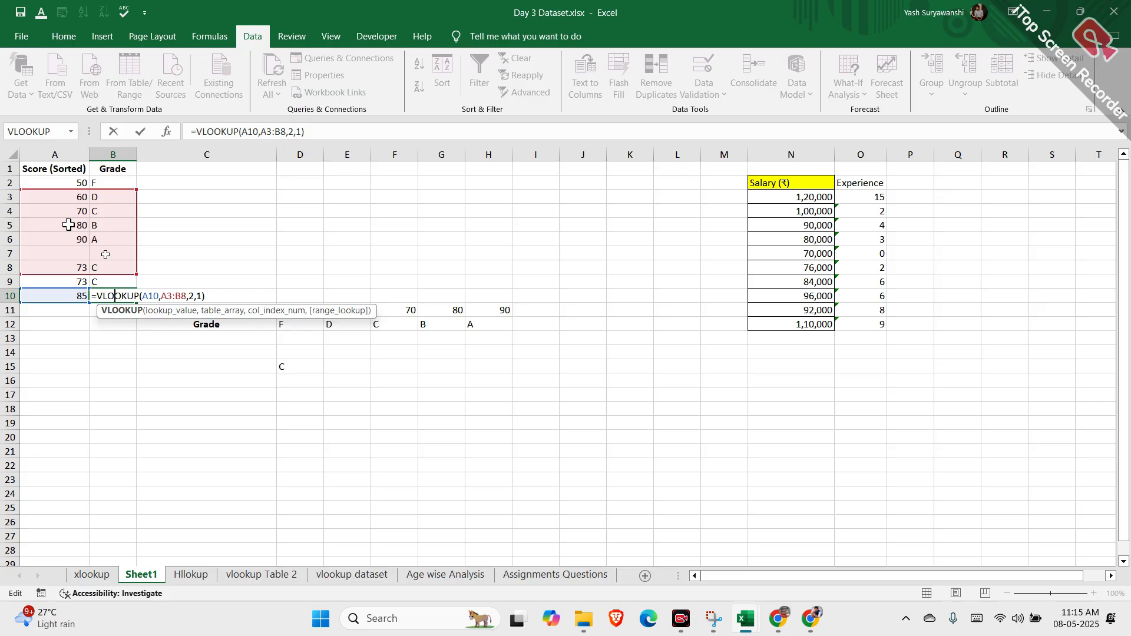
key(Escape)
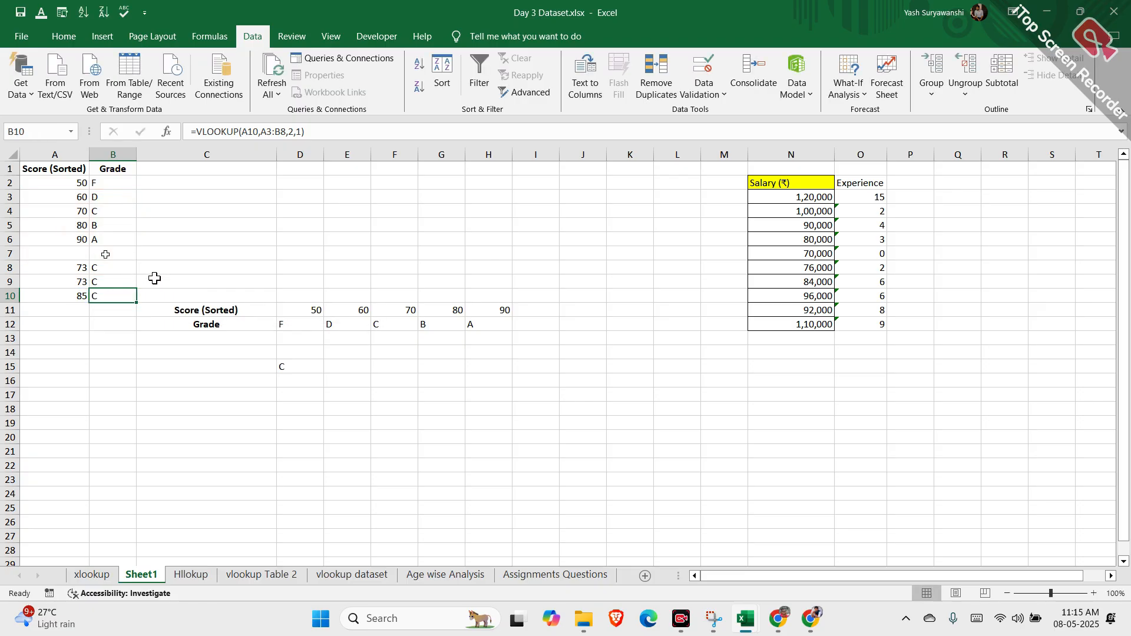
Step: Enter 85 in A12 and the approximate-match formula =VLOOKUP(A12,A1:B6,2,1) in B12
click(77, 321)
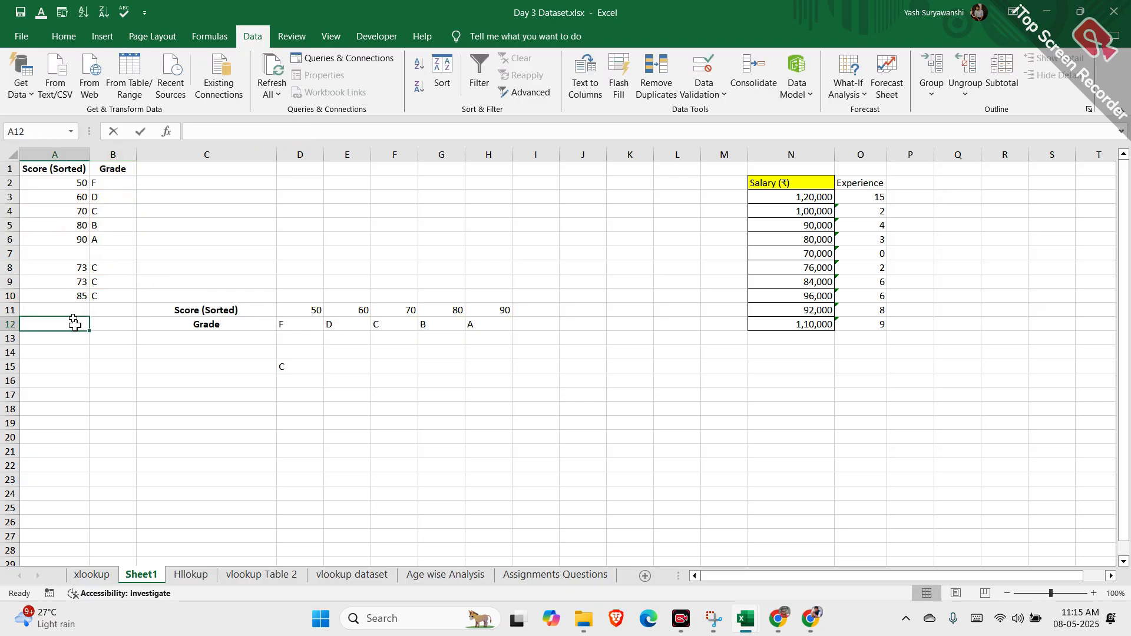
text(85)
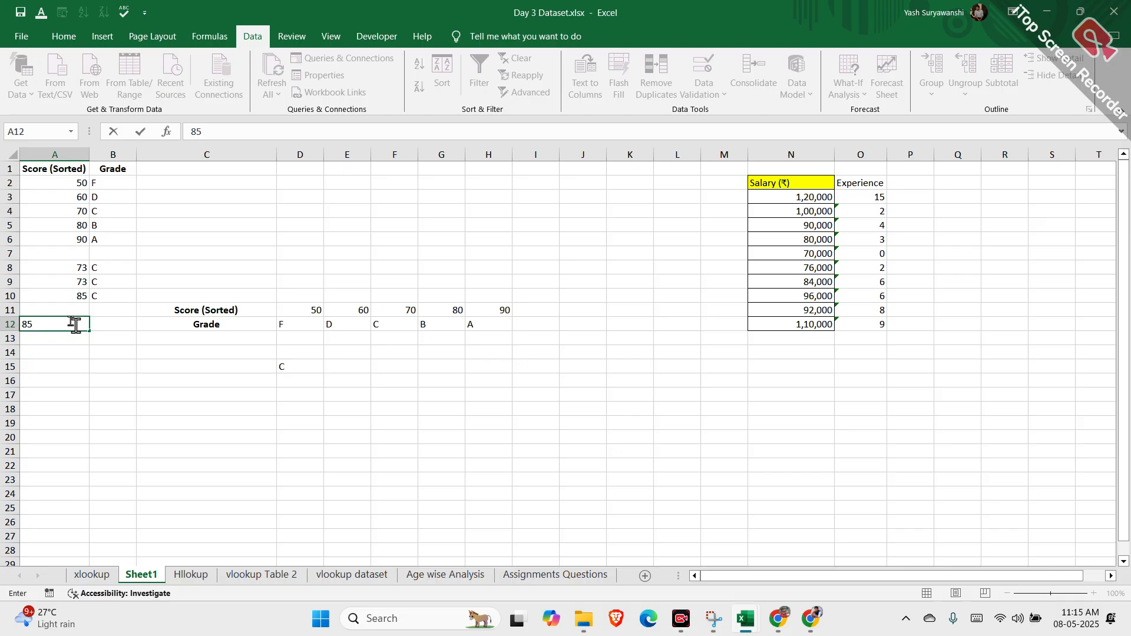
click(112, 323)
double_click(112, 324)
text(=vlo)
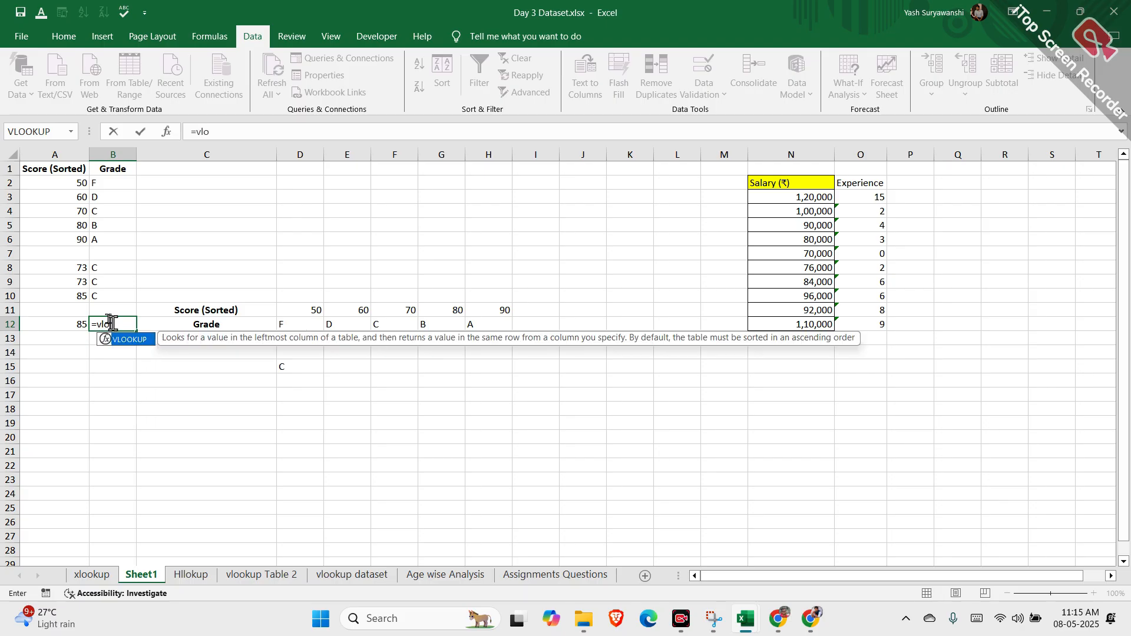
key(Tab)
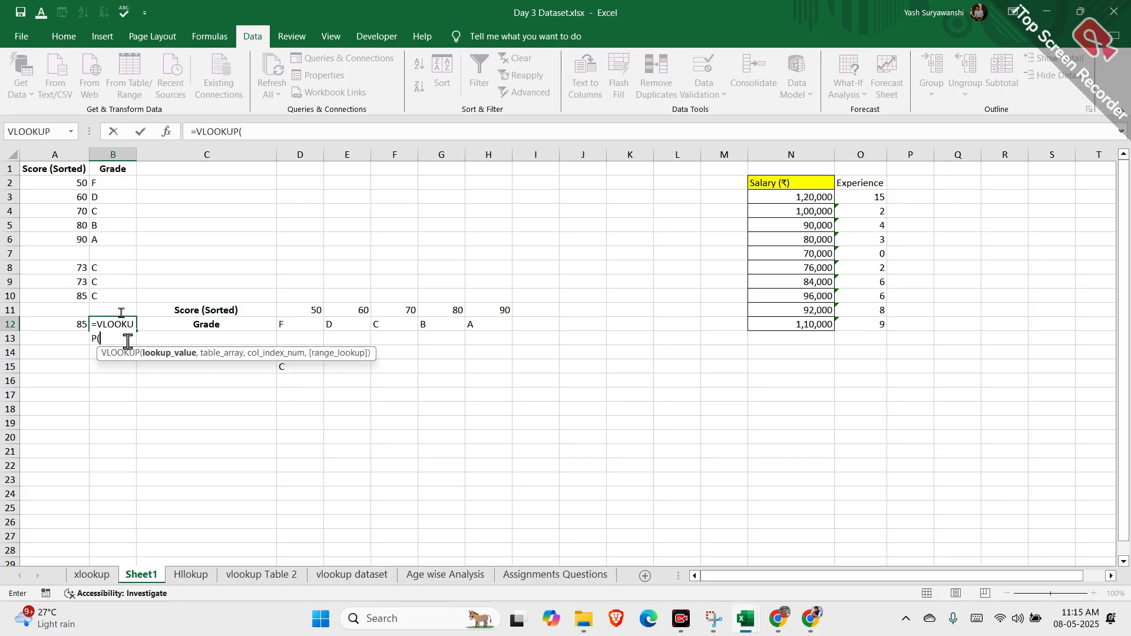
click(83, 325)
text(,)
drag(65, 171, 121, 241)
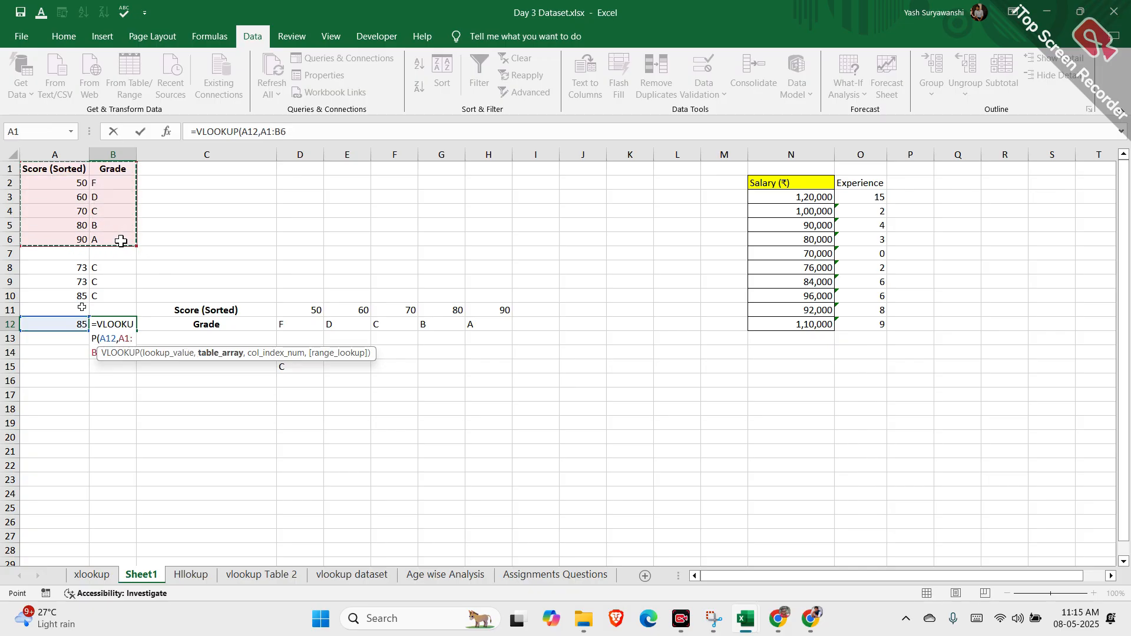
text(,,2,1)
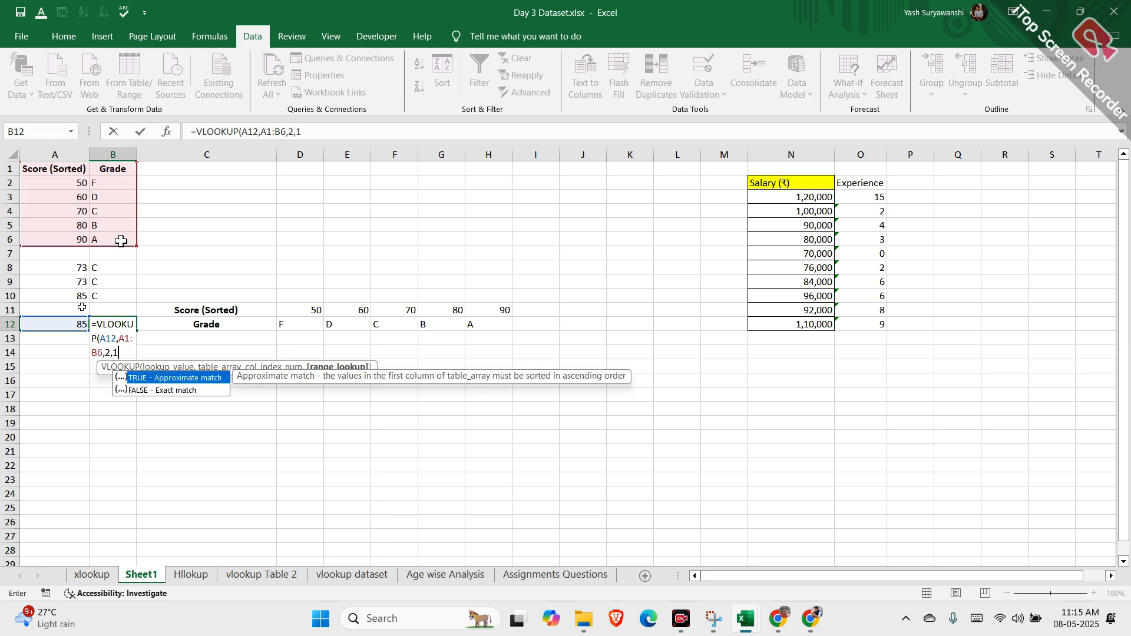
text())
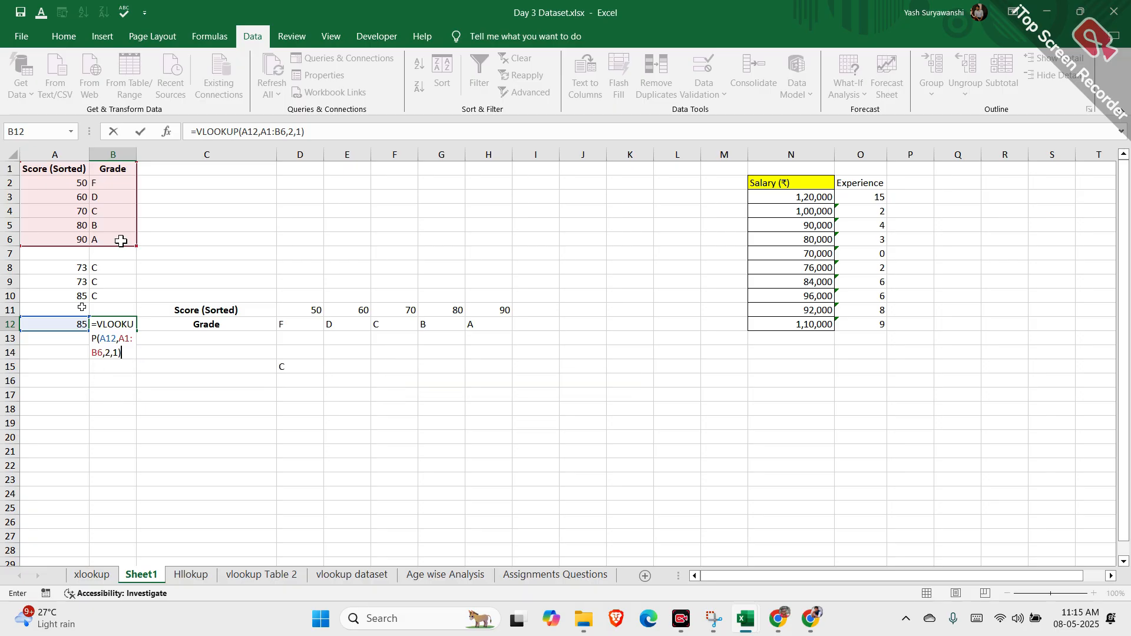
key(Return)
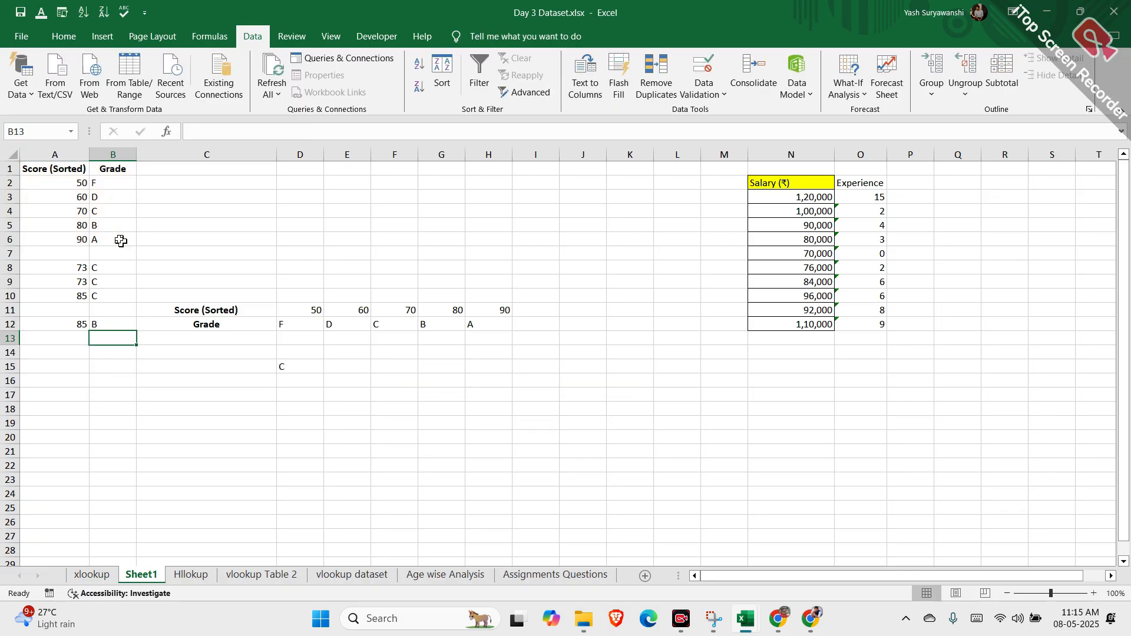
Step: Switch to the Google Meet call, admit the waiting participant, and return to the Day 3 Dataset.xlsx workbook
mouse_move(785, 613)
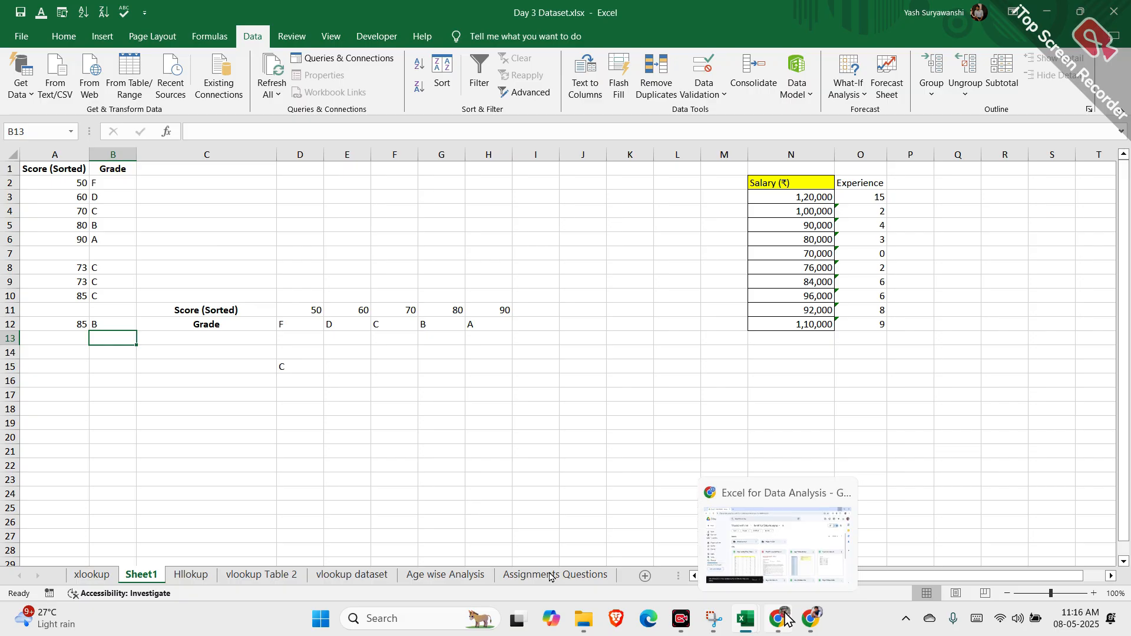
click(746, 545)
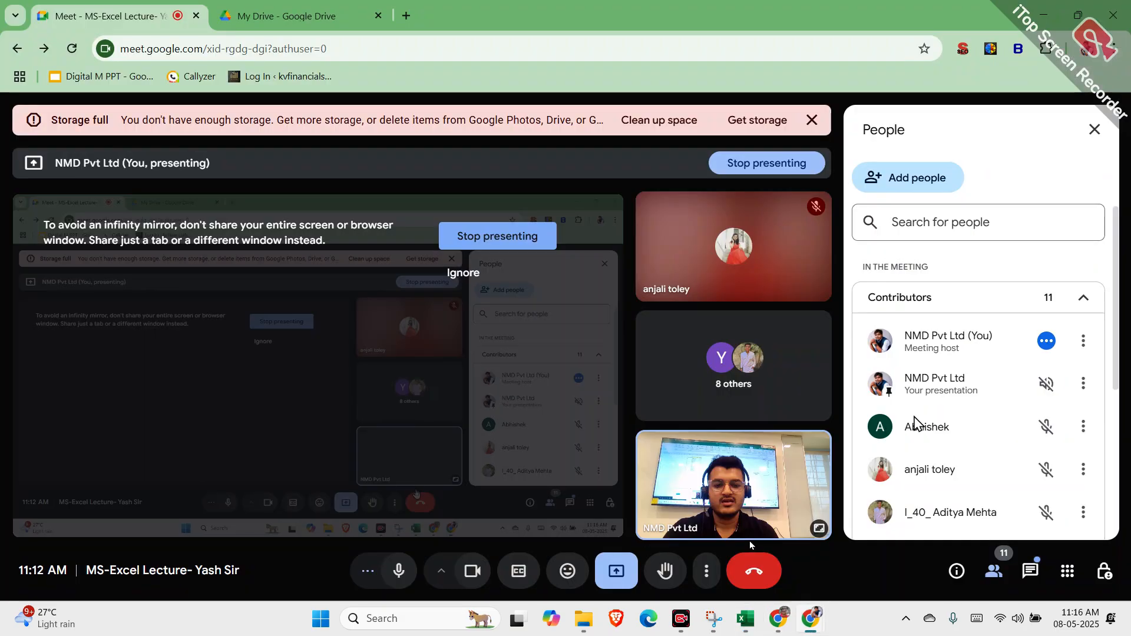
click(1070, 334)
click(628, 386)
mouse_move(789, 605)
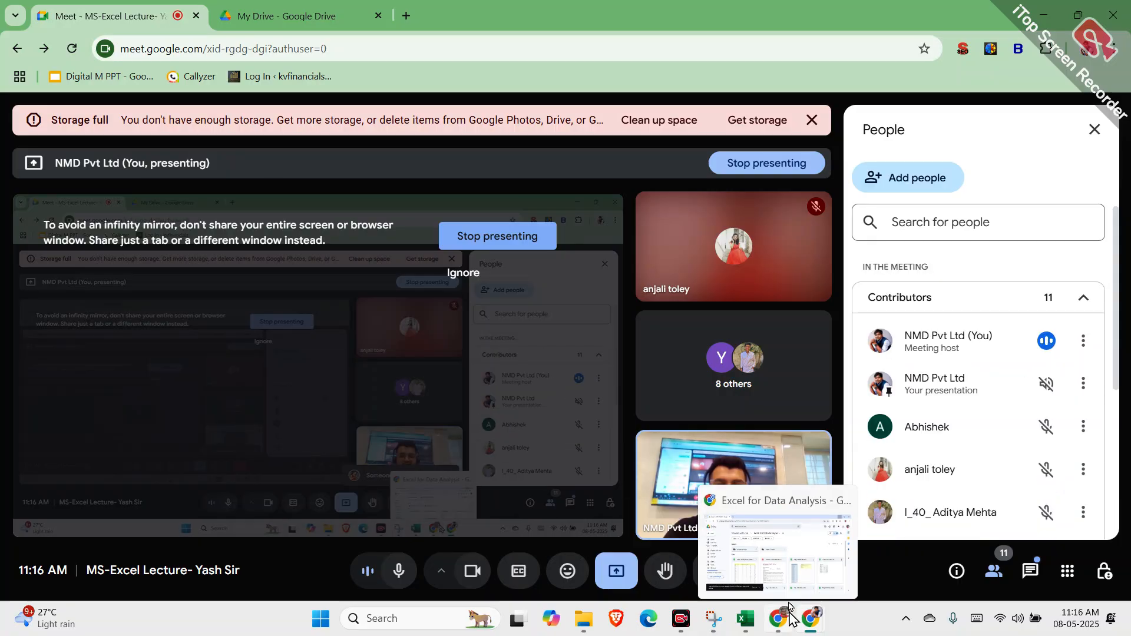
mouse_move(752, 616)
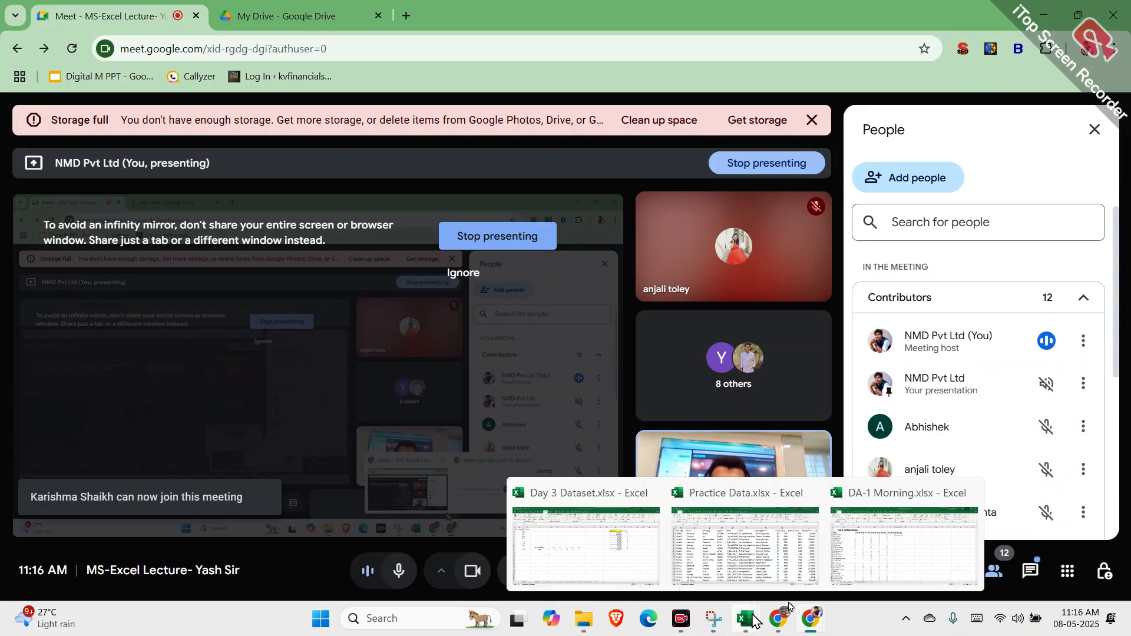
click(626, 548)
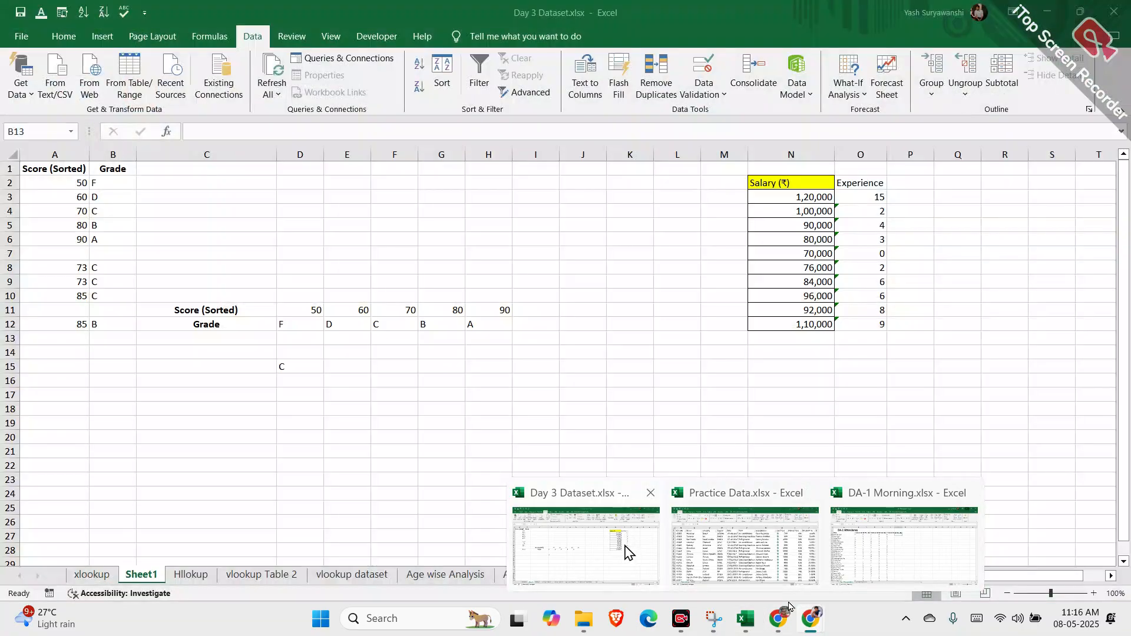
Step: Compare the table ranges referenced by the VLOOKUP formulas in B10 and B12, leaving both unedited
click(96, 297)
double_click(96, 297)
click(172, 296)
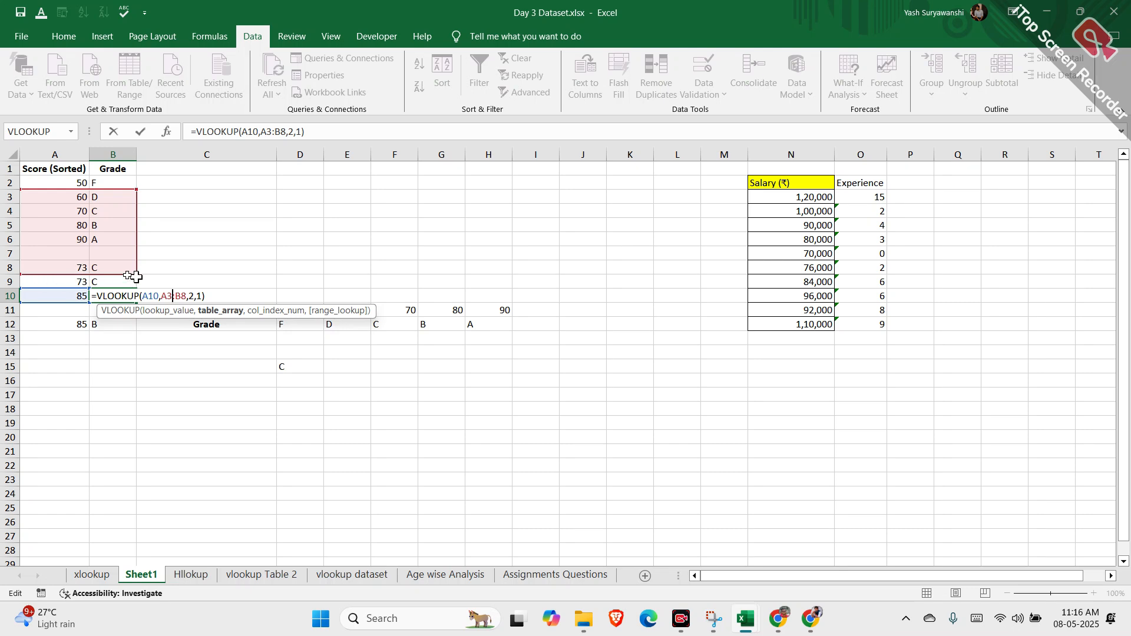
key(ctrl+Return)
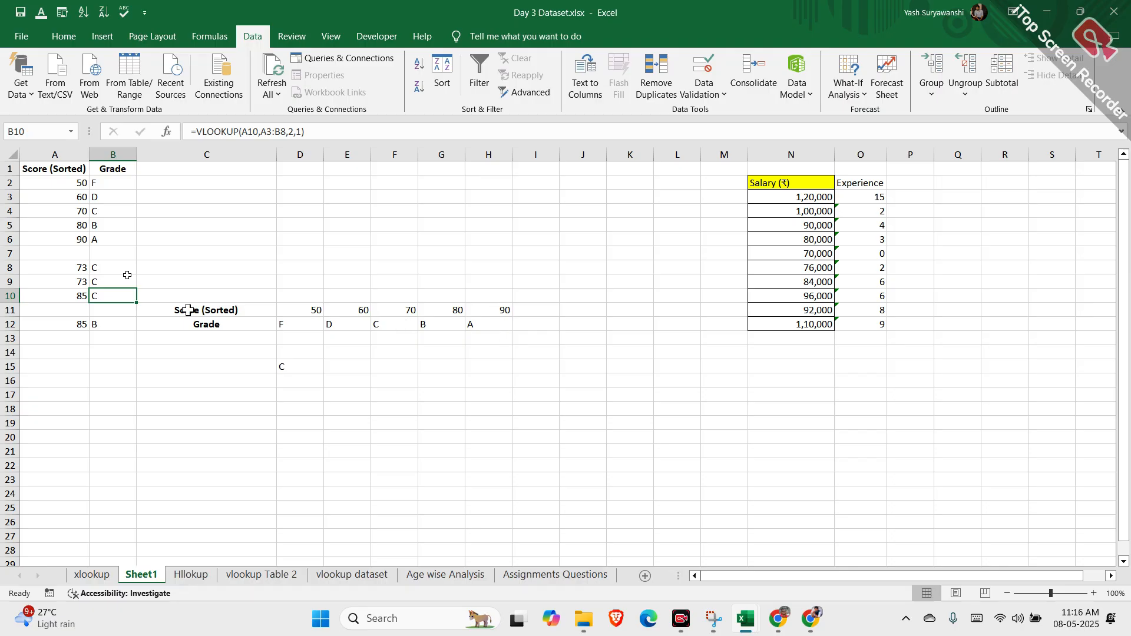
double_click(112, 326)
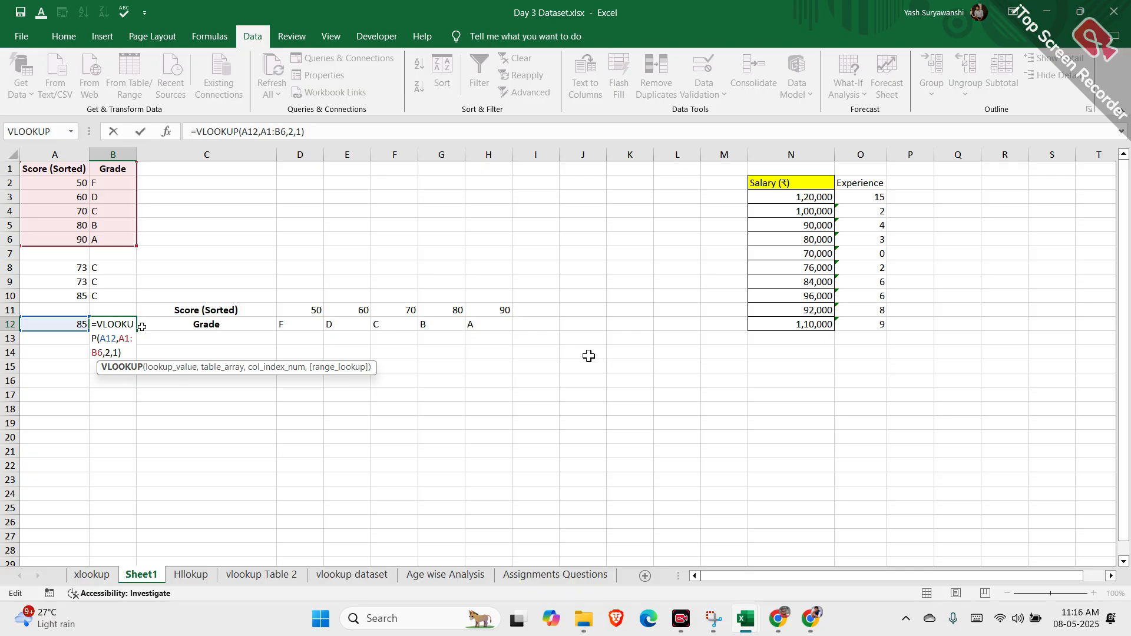
key(Escape)
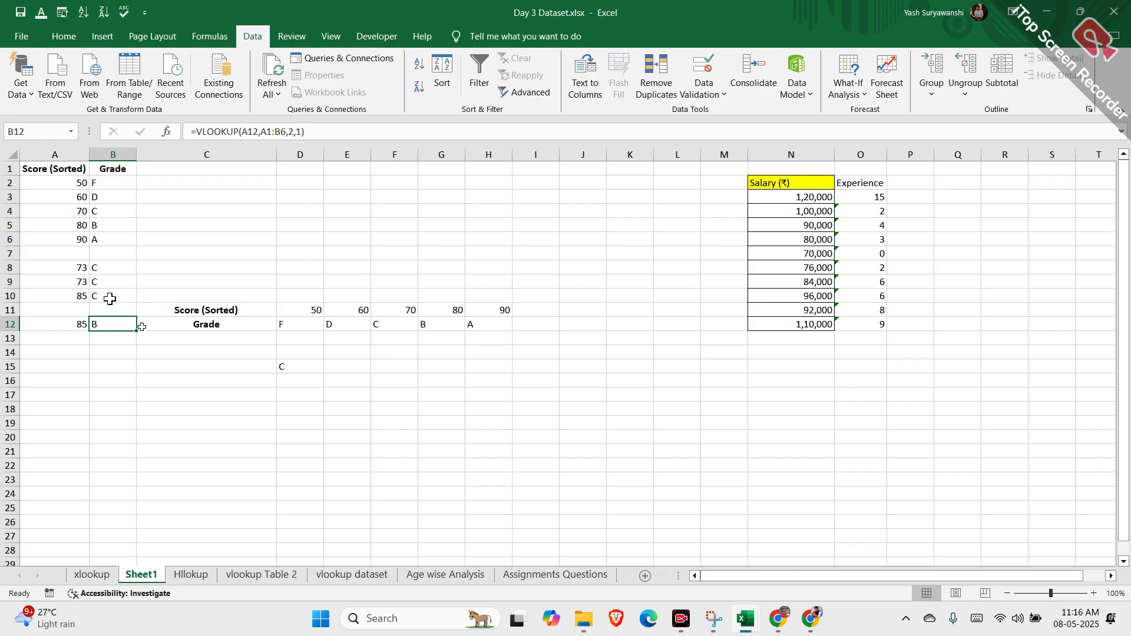
drag(77, 270, 105, 321)
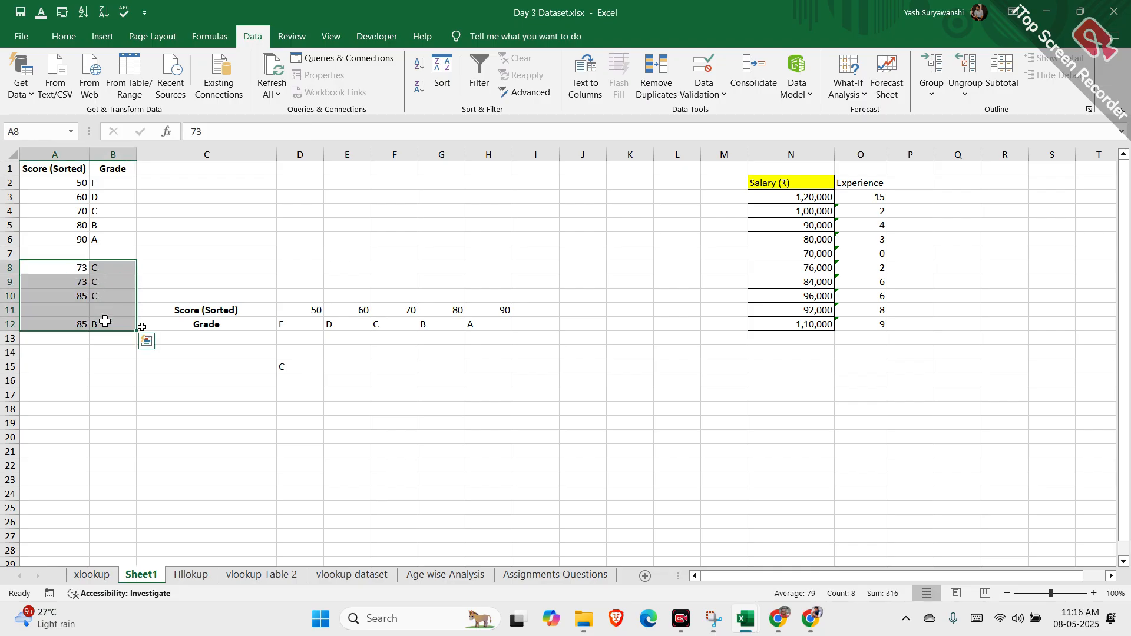
key(BackSpace)
key(Escape)
Step: On the xlookup sheet, replace the formula in H17 with =LOOKUP(G17:G26,B3:C12)
click(94, 574)
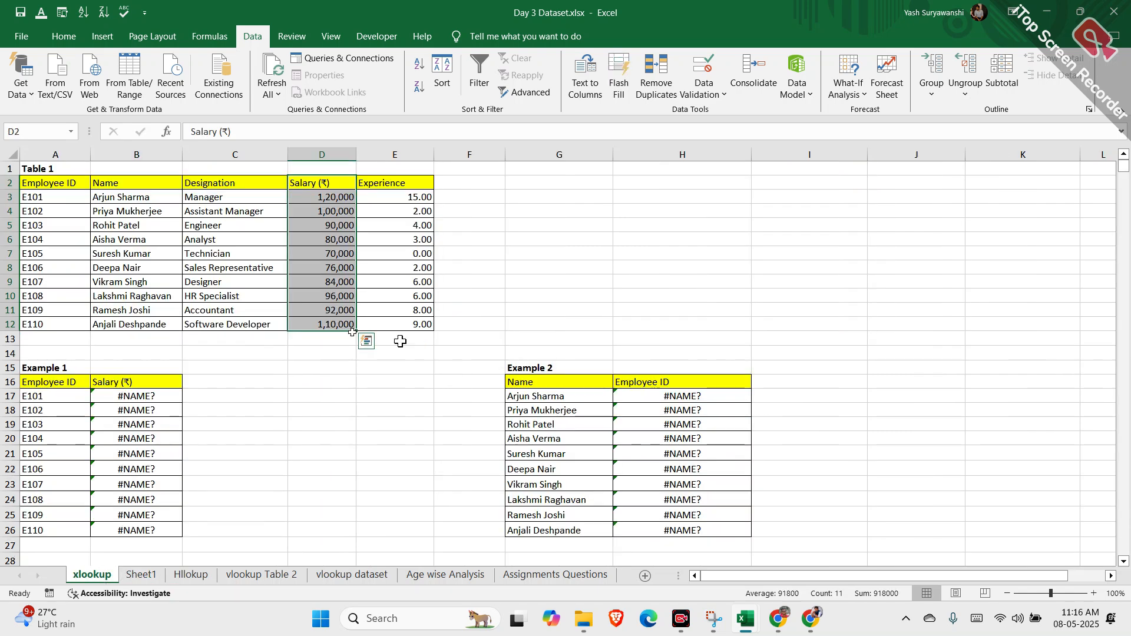
double_click(730, 394)
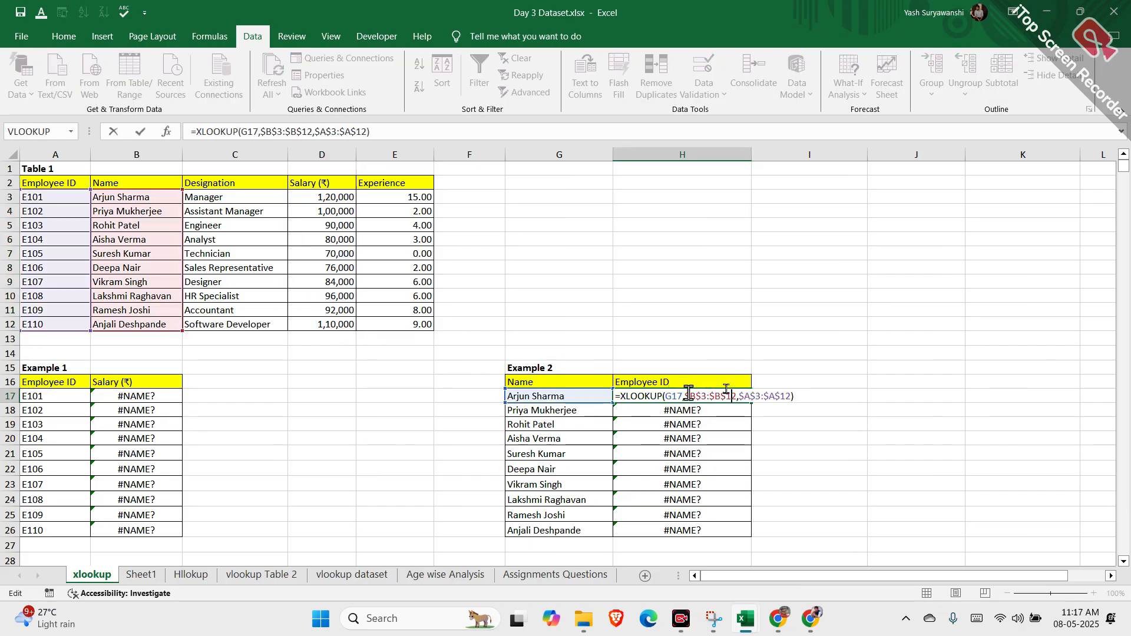
drag(800, 397, 613, 396)
key(BackSpace)
text(=lo)
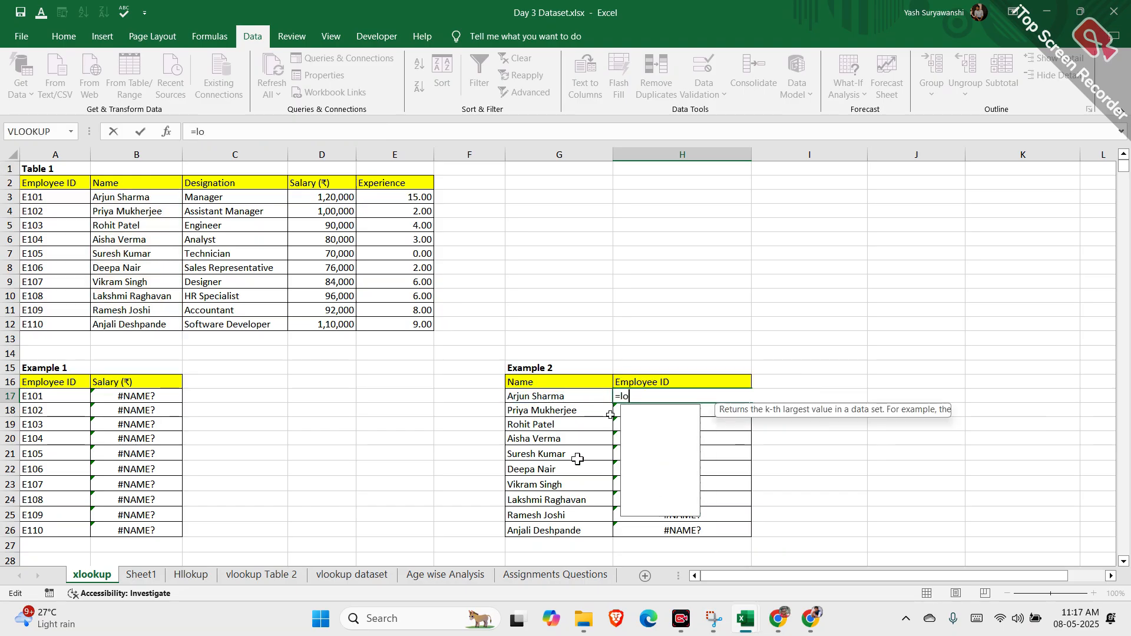
text(ok)
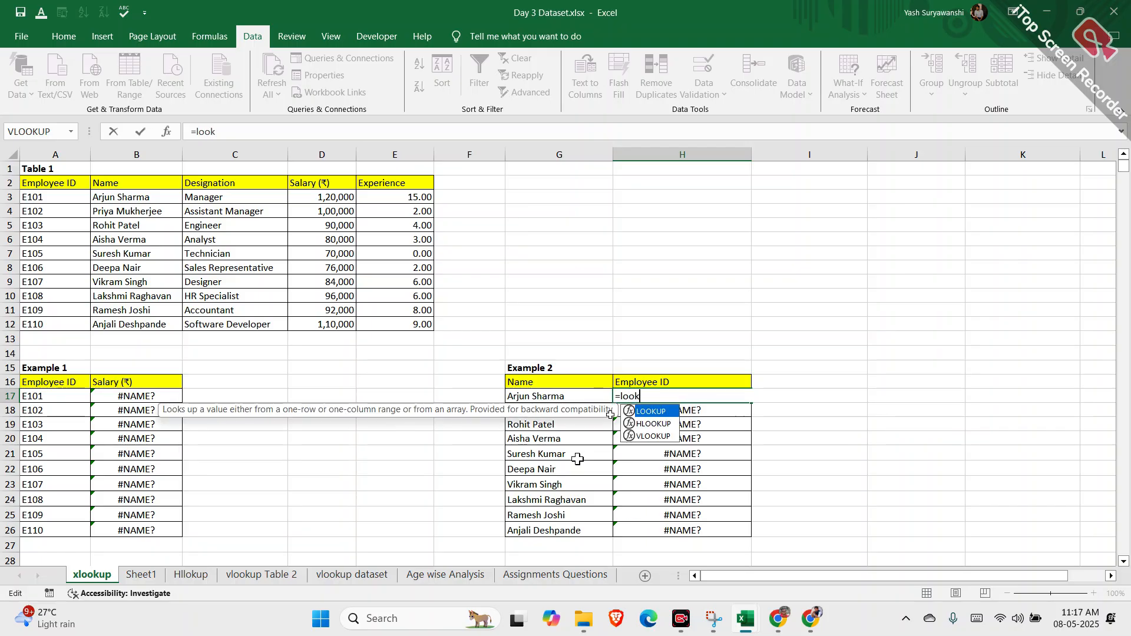
key(Tab)
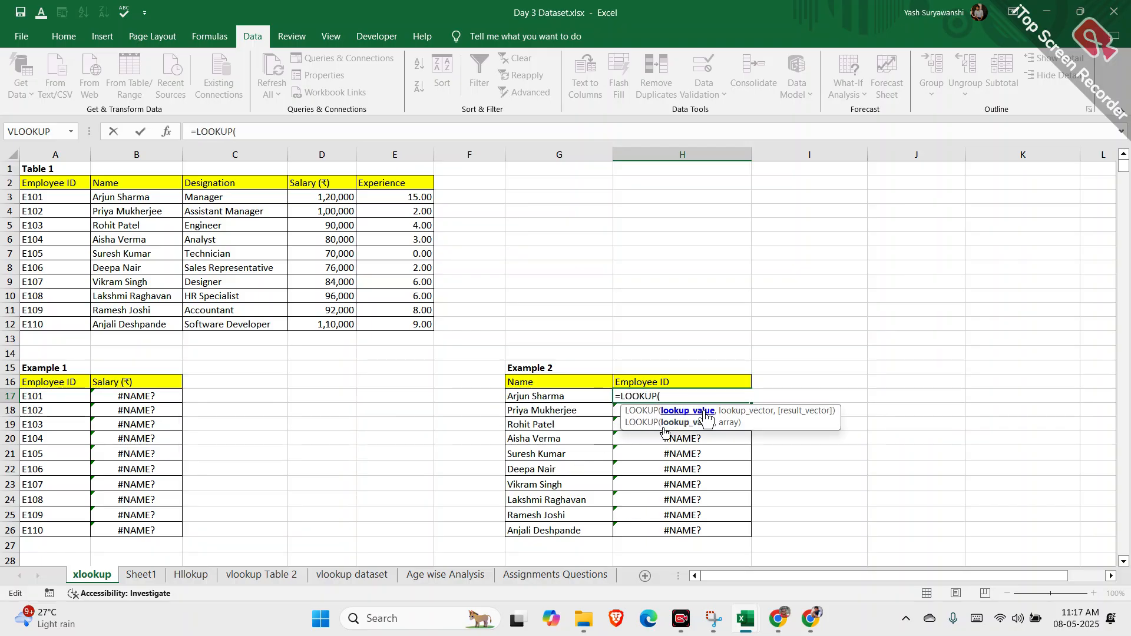
drag(566, 400, 579, 527)
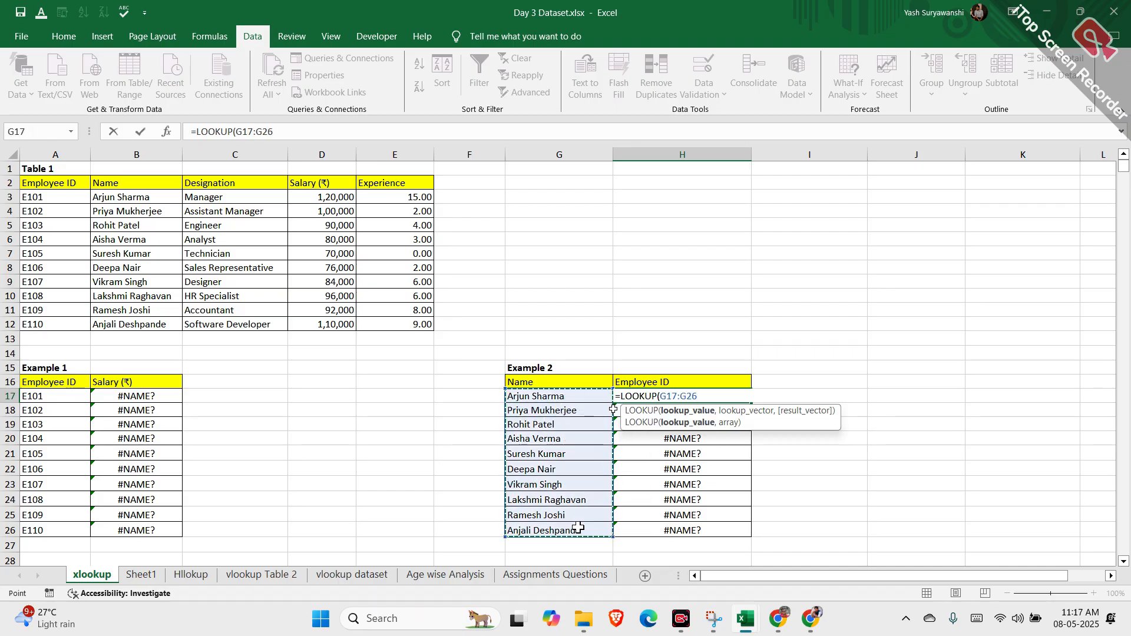
text(,)
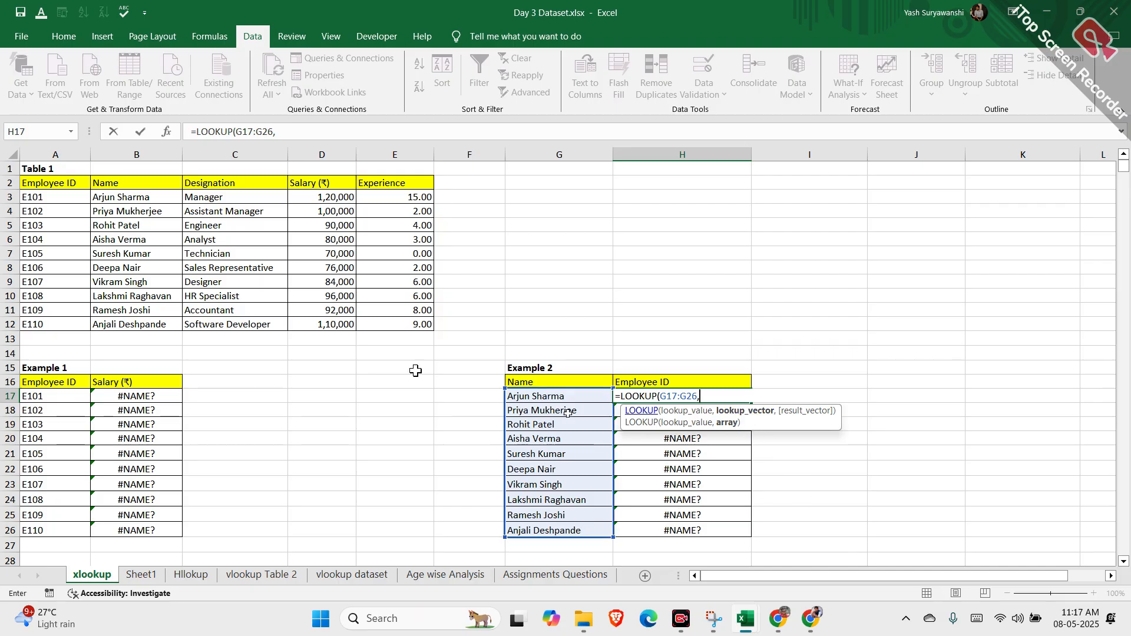
drag(131, 197, 226, 327)
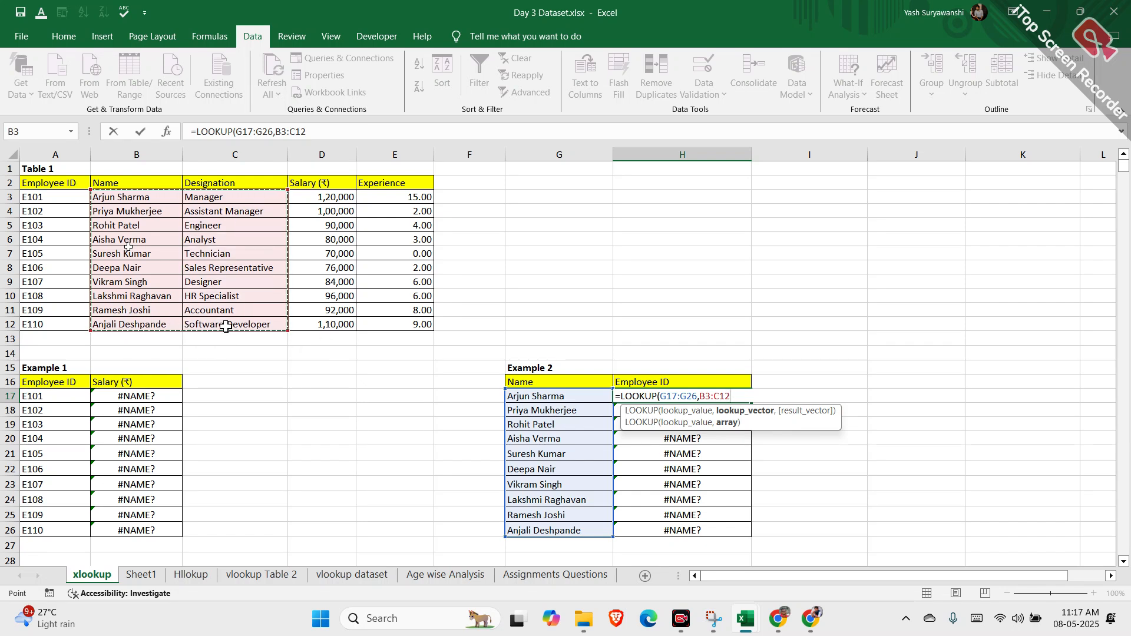
text())
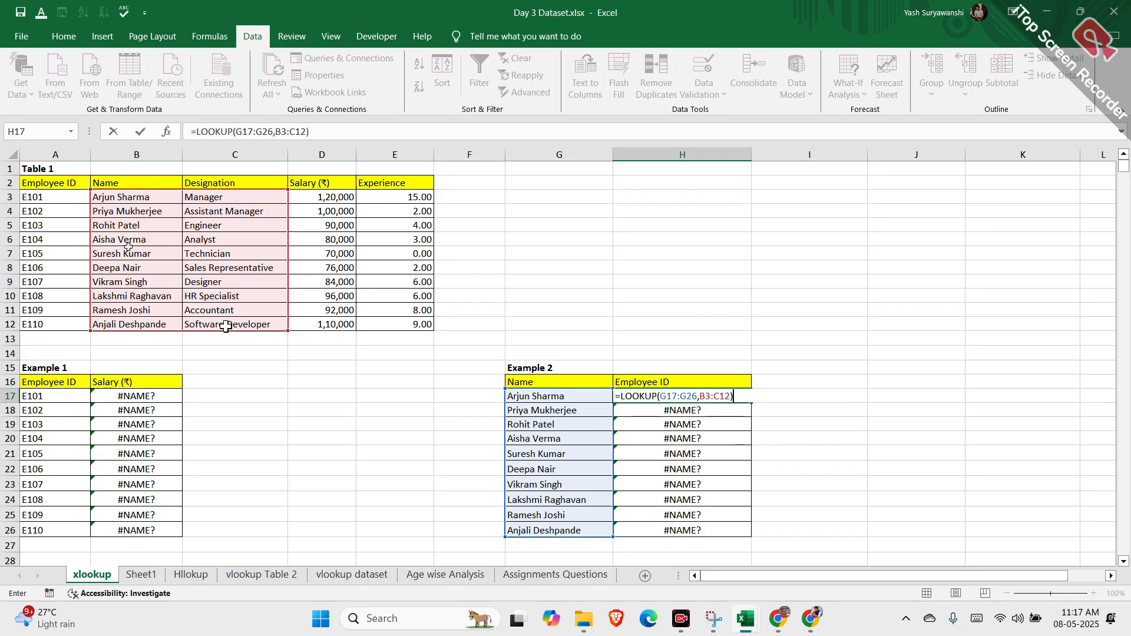
key(Return)
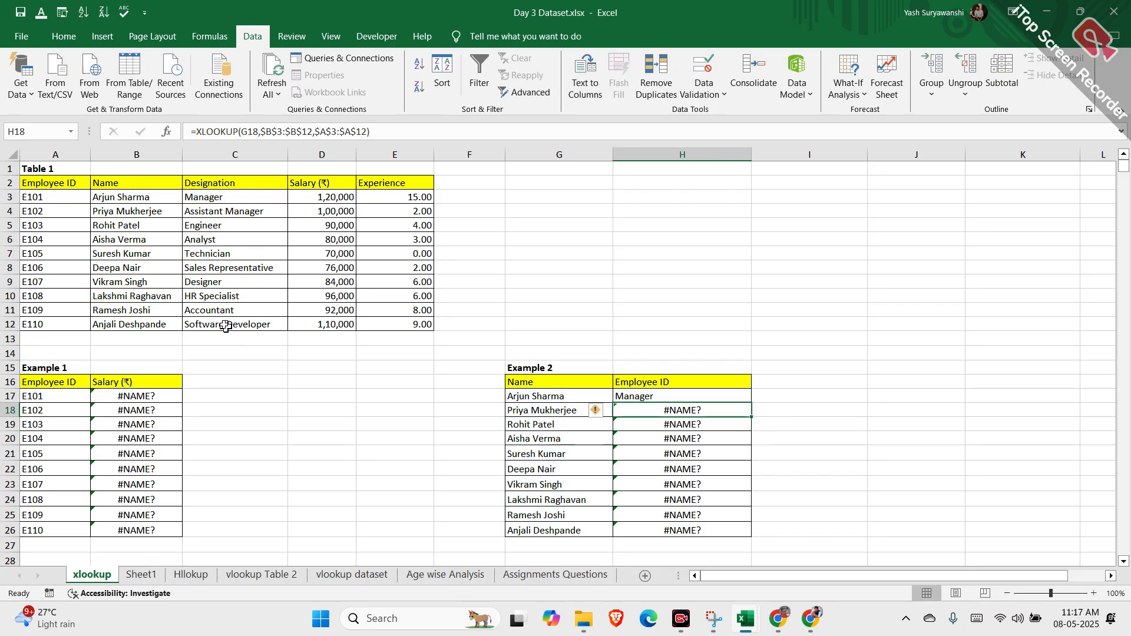
Step: Fill the LOOKUP formula from H17 down through H26 in the Example 2 table
double_click(681, 382)
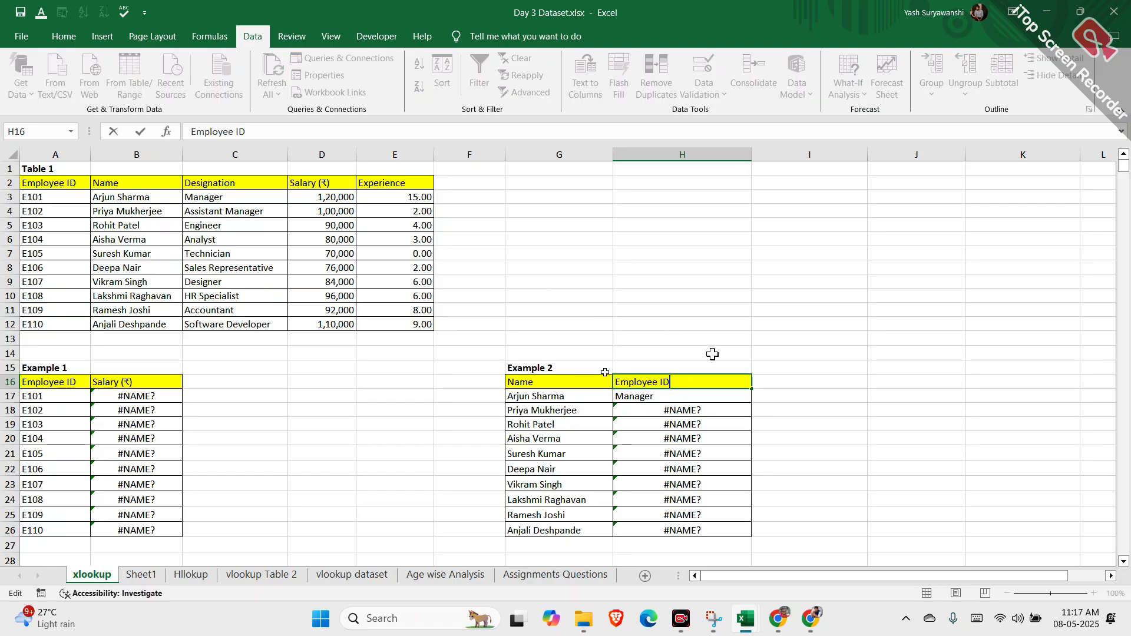
click(686, 395)
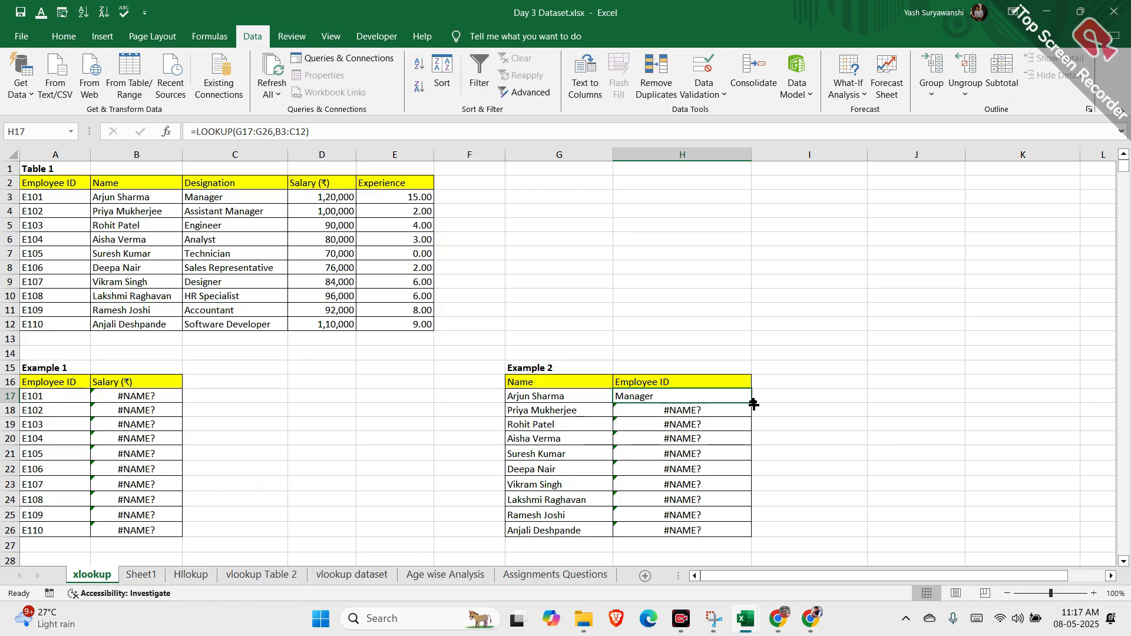
double_click(753, 404)
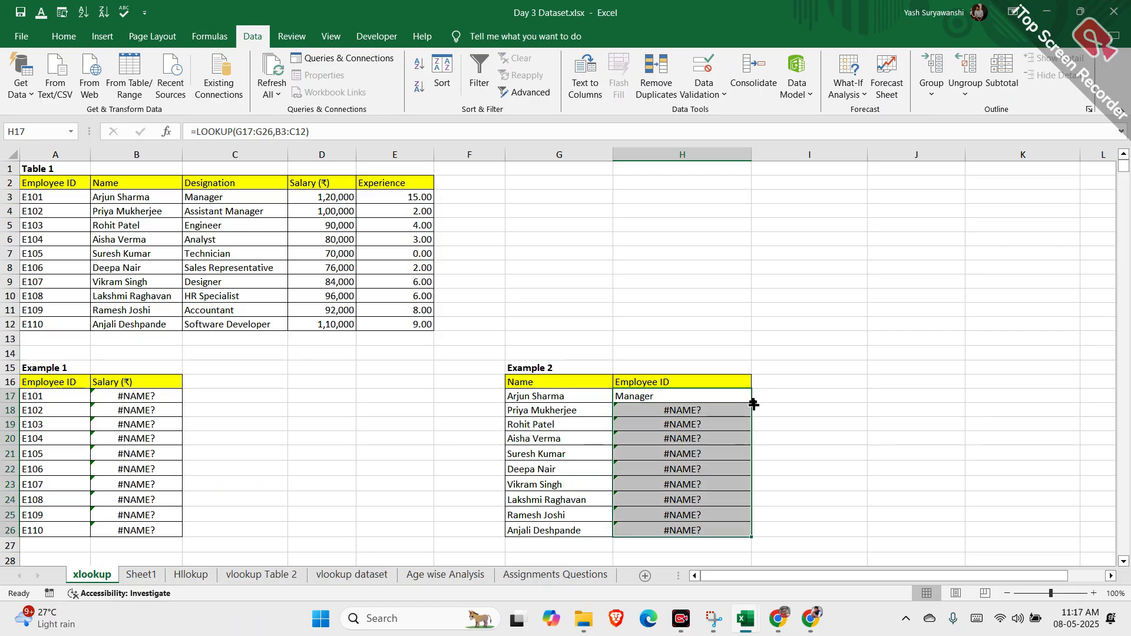
Step: Rename the Example 2 column header in H16 to Designation
double_click(699, 383)
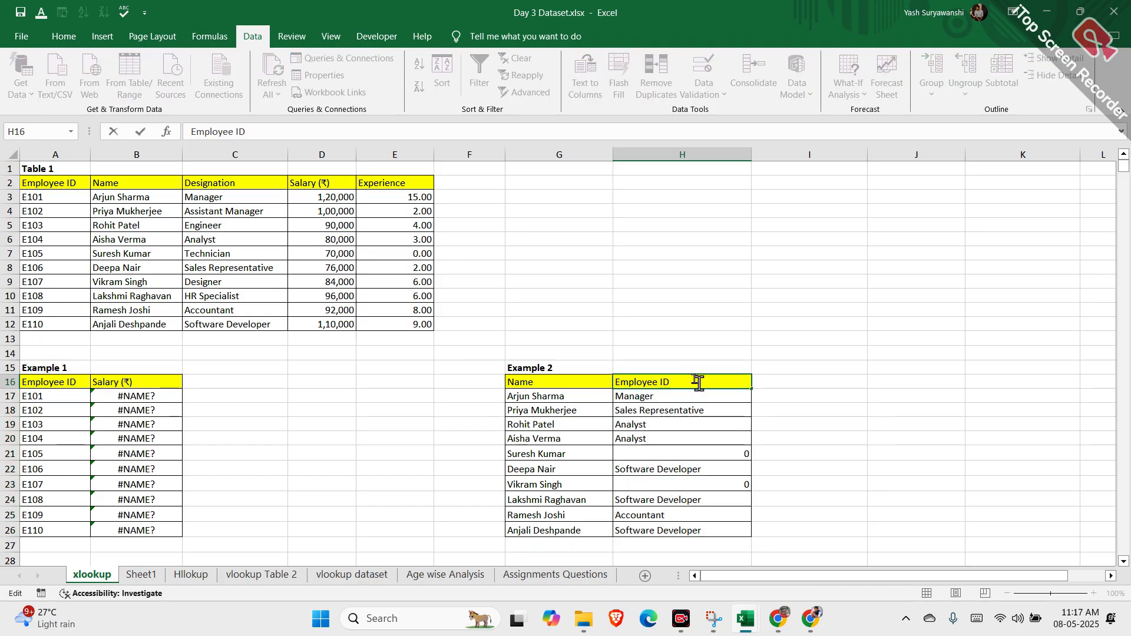
key(BackSpace)
key(BackSpace)
key(BackSpace)
key(BackSpace)
key(BackSpace)
key(BackSpace)
key(BackSpace)
key(BackSpace)
key(BackSpace)
text(Designation)
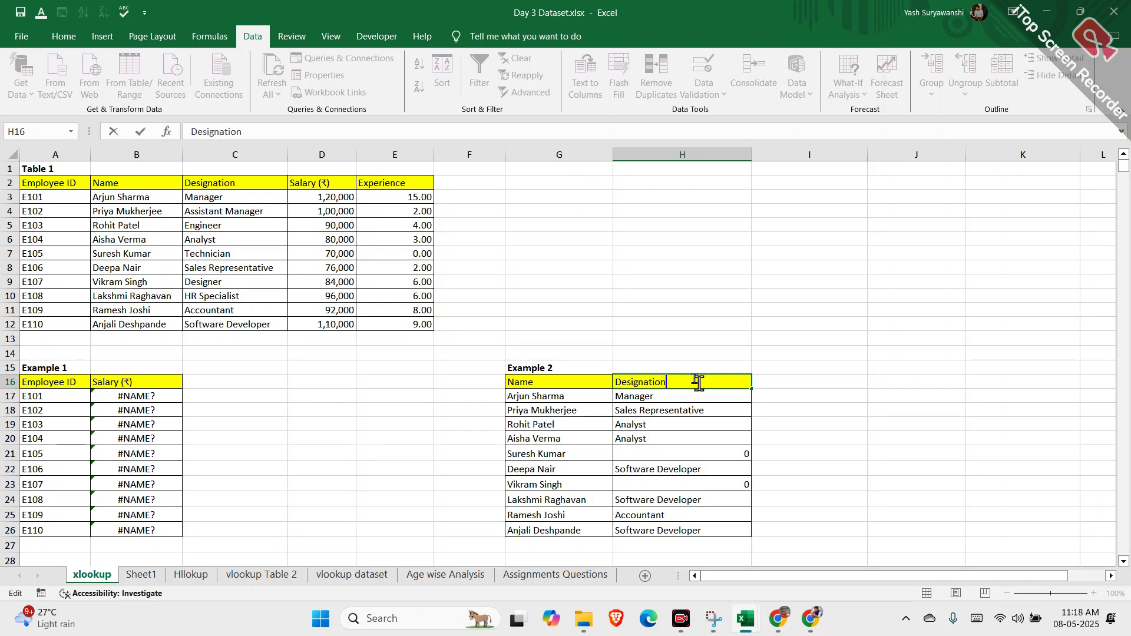
key(Return)
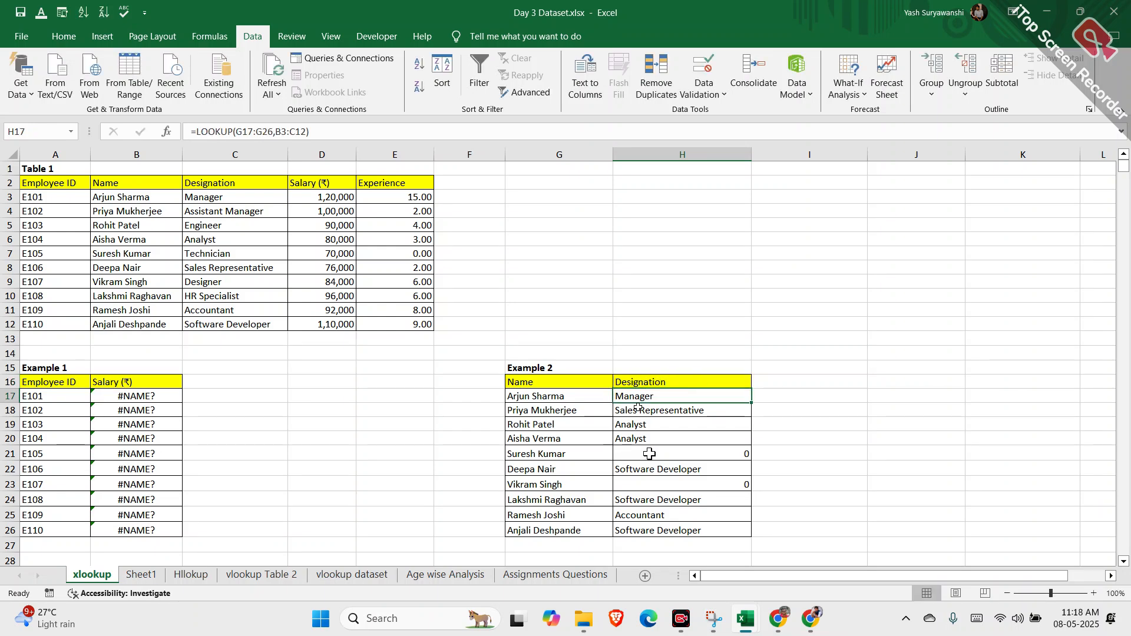
Step: Inspect the ranges used by the LOOKUP formulas in H21 and H17, leaving both unedited
double_click(649, 453)
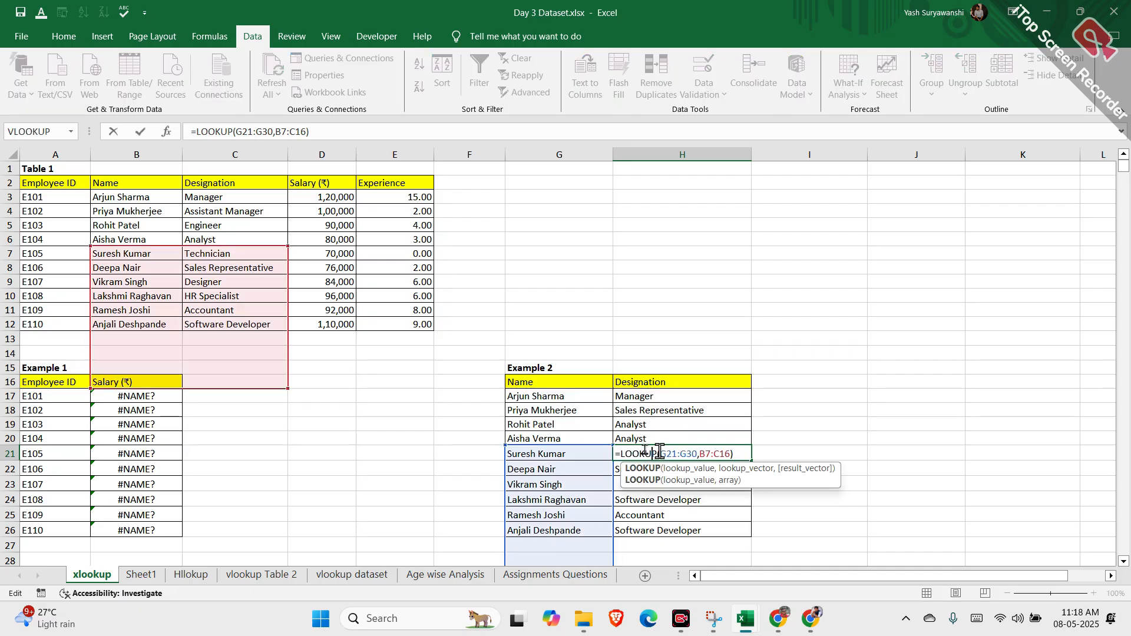
key(ctrl+Return)
double_click(728, 397)
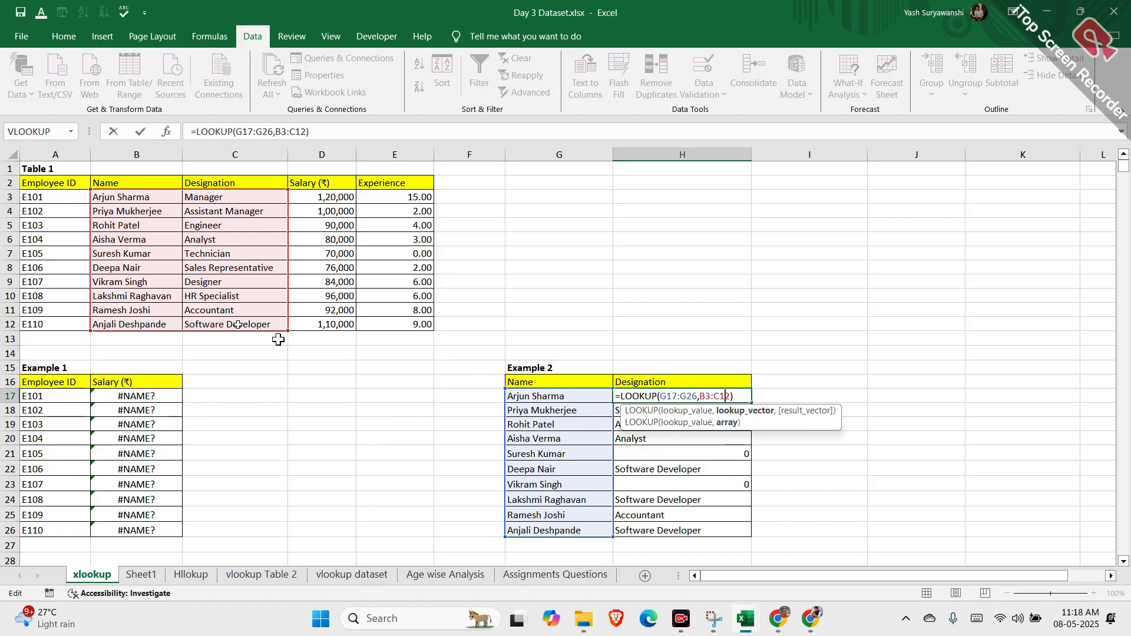
click(192, 267)
Step: Load the employee range A2:E12 with headers as a table into the Power Query Editor and maximize the editor
drag(59, 183, 191, 265)
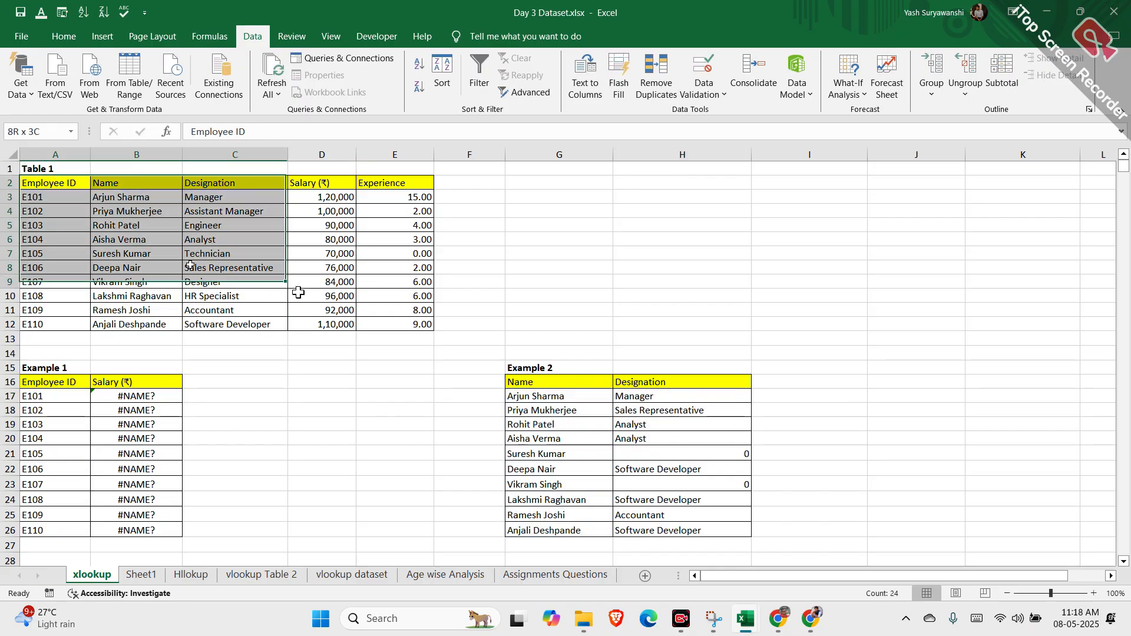
drag(298, 292, 389, 324)
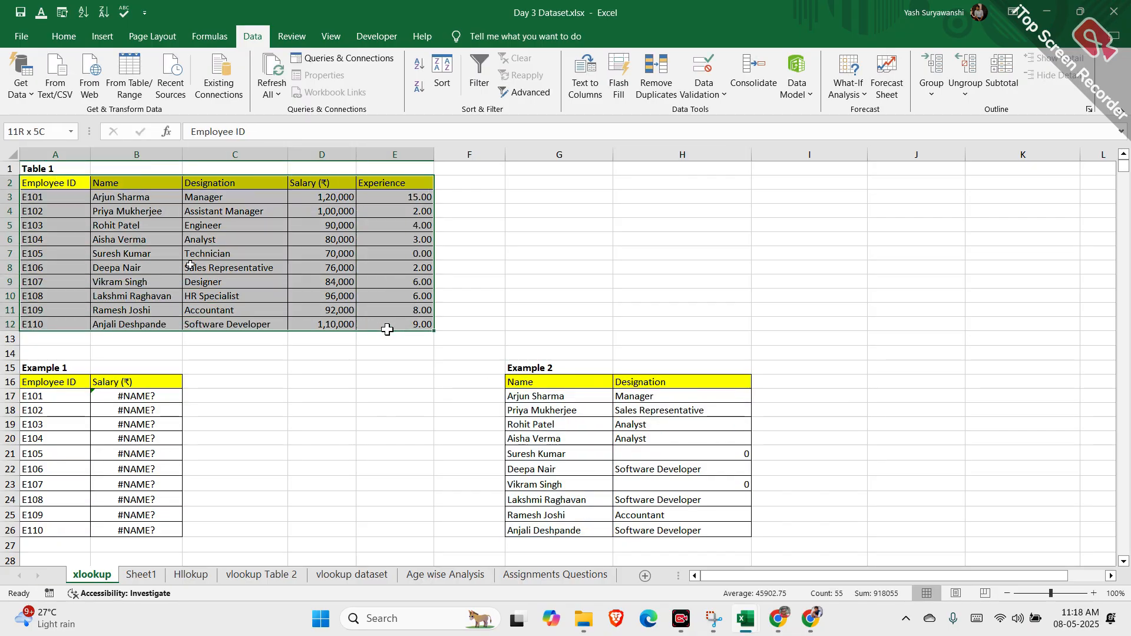
click(365, 42)
click(293, 37)
click(253, 39)
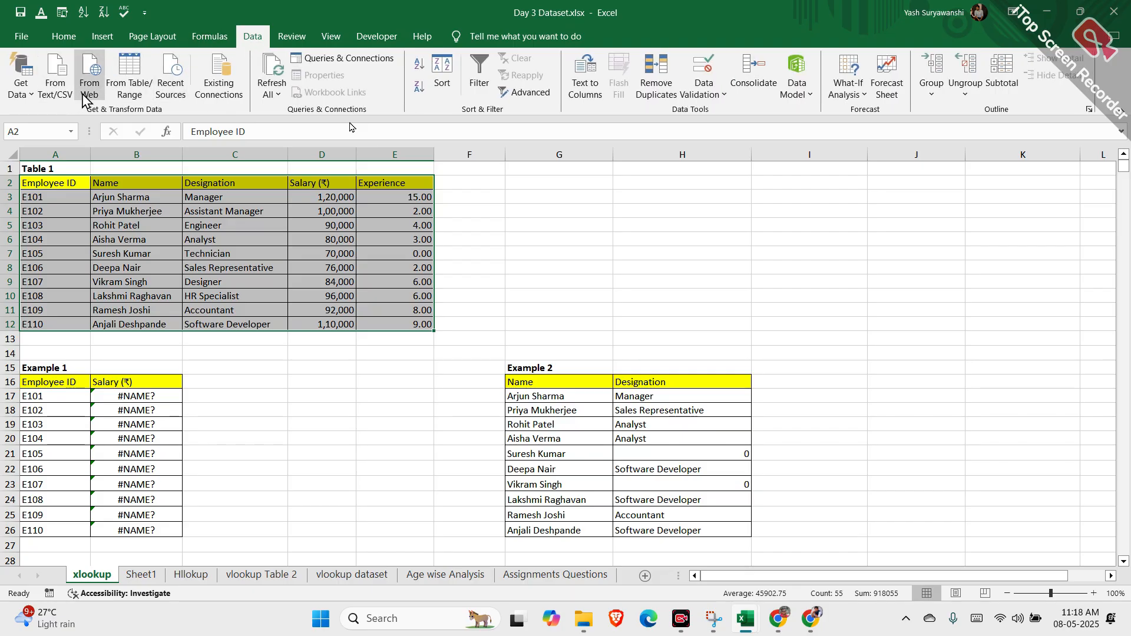
click(134, 75)
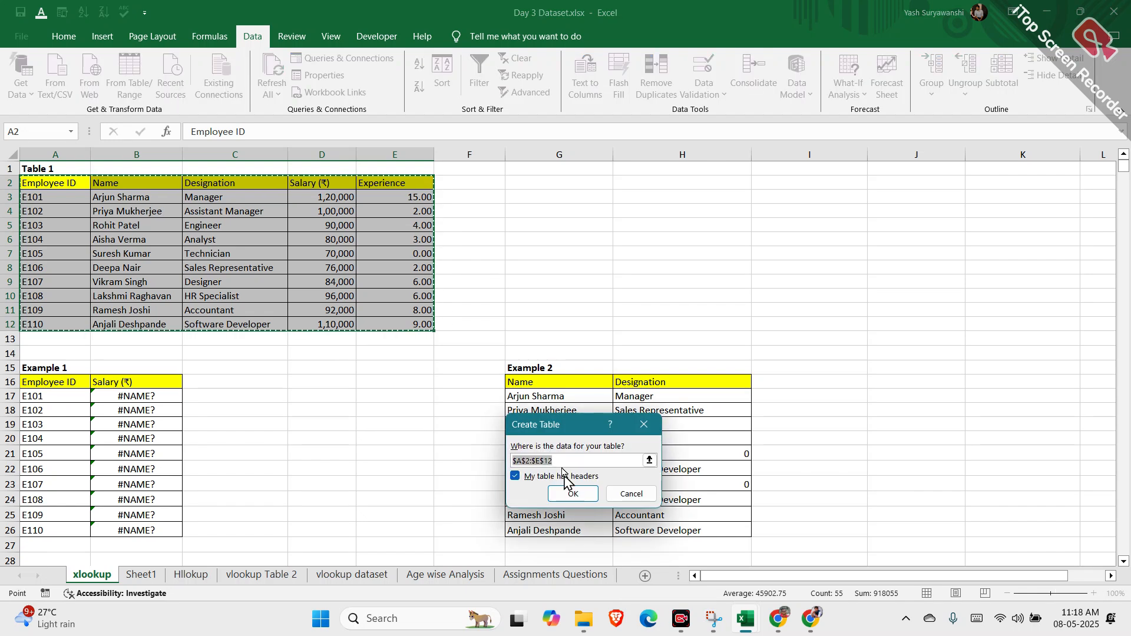
click(571, 493)
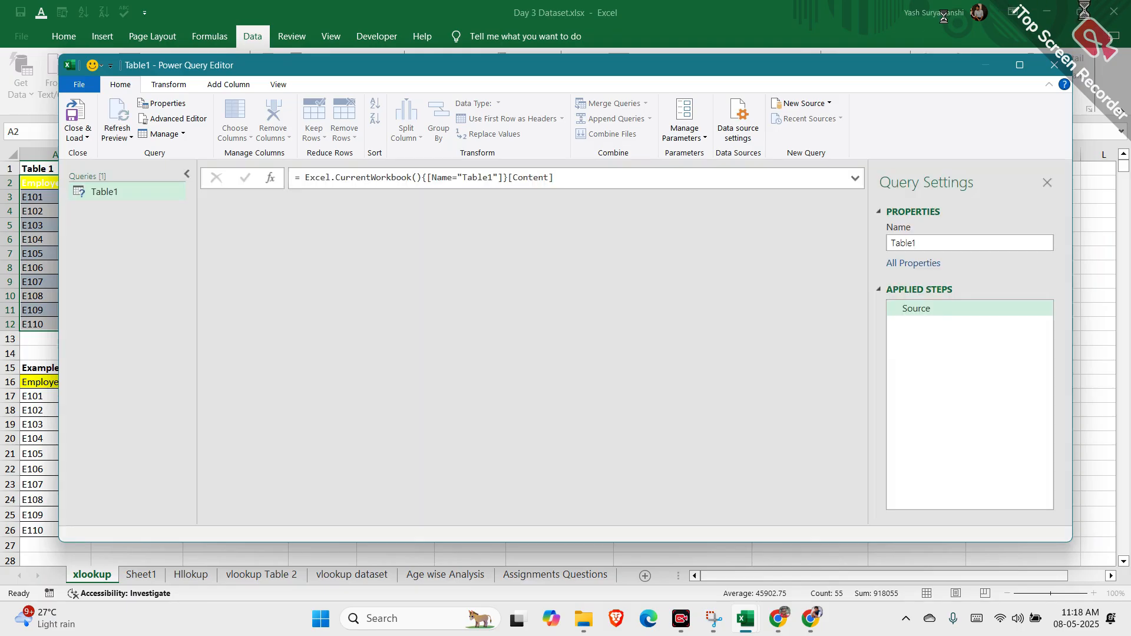
click(1018, 65)
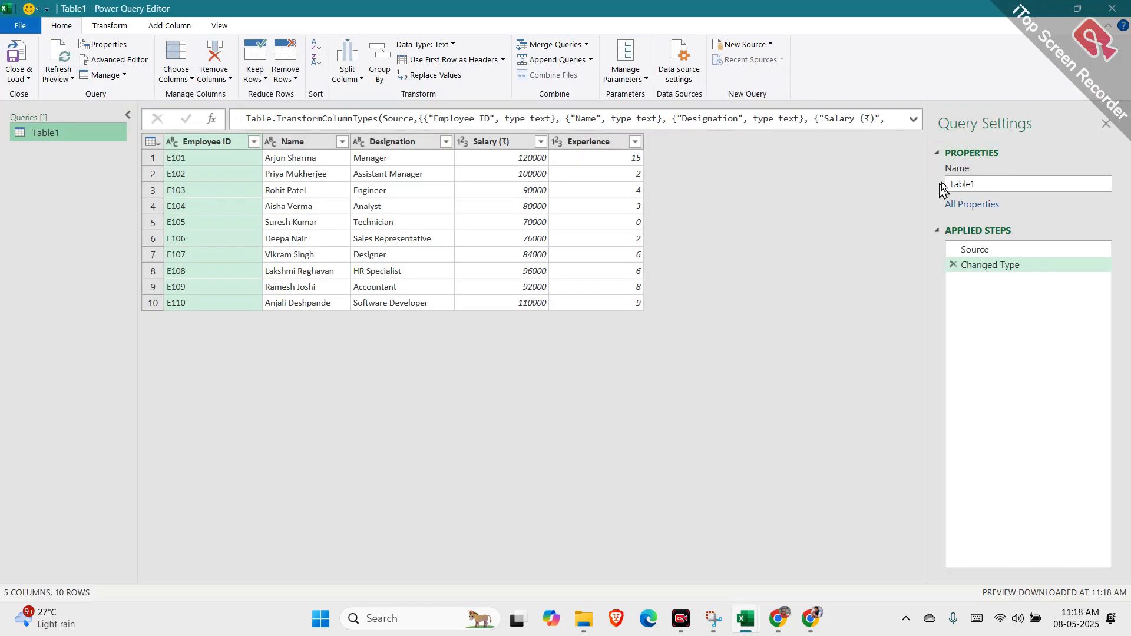
Step: Rename the Table1 query as Exployee_Data
double_click(996, 184)
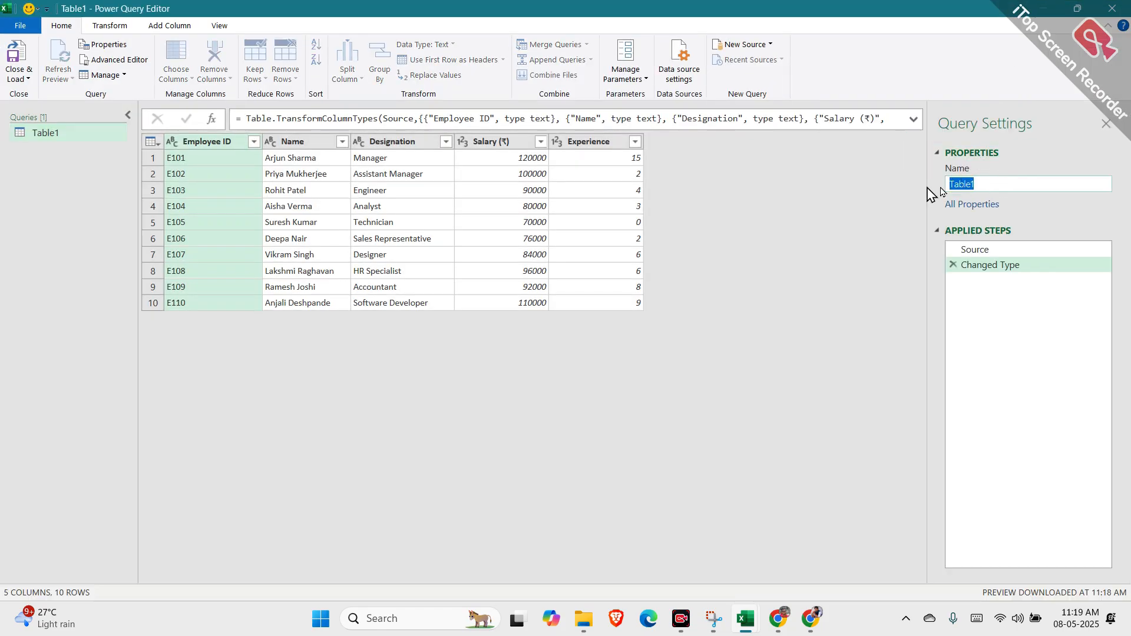
text(Exploye_Data)
key(Return)
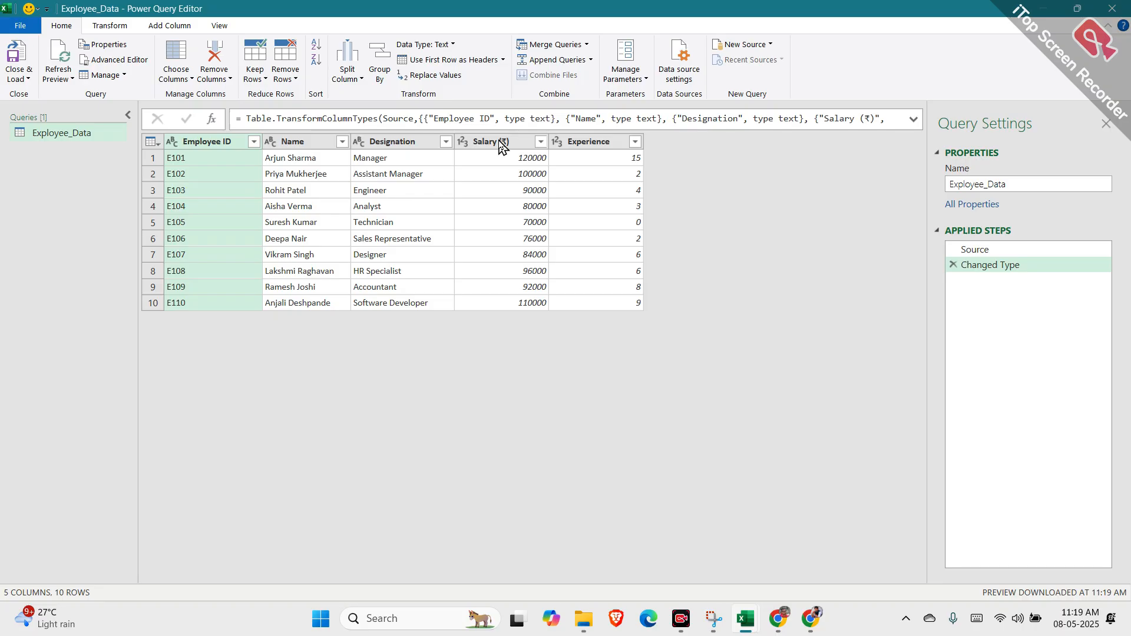
Step: Change the Salary (₹) column's data type to Currency, adding the conversion as a separate step
click(514, 146)
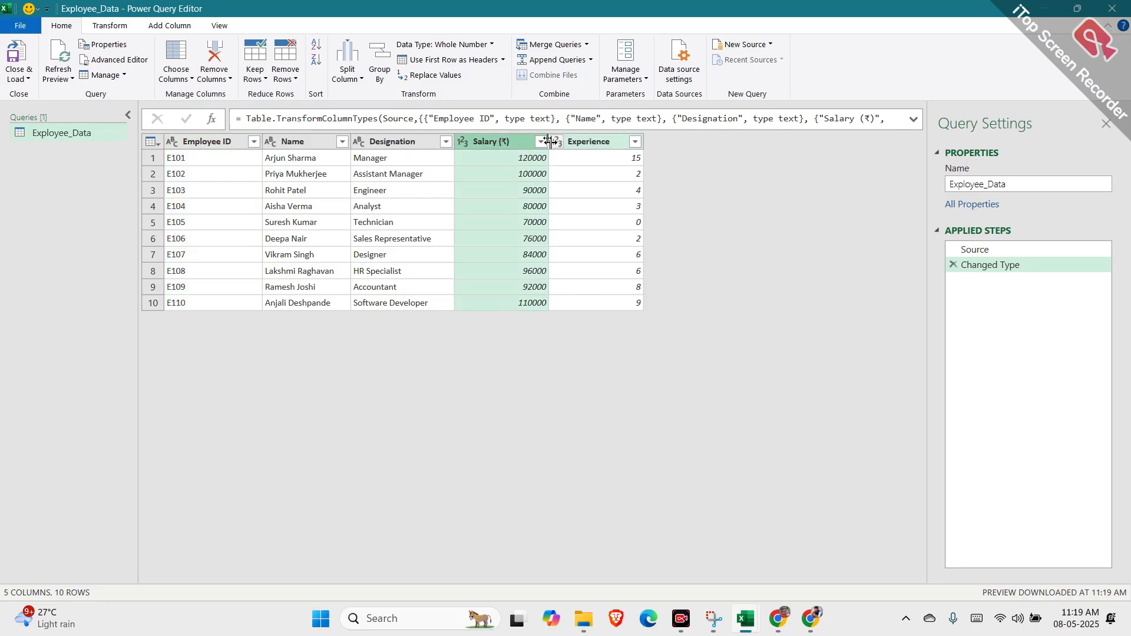
click(541, 142)
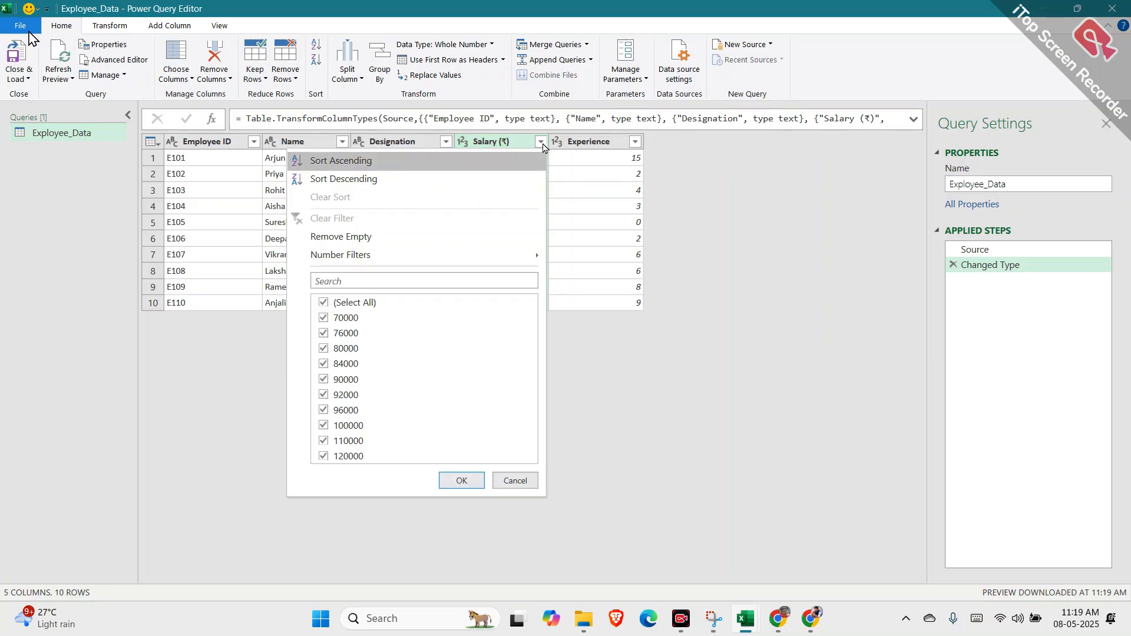
click(106, 30)
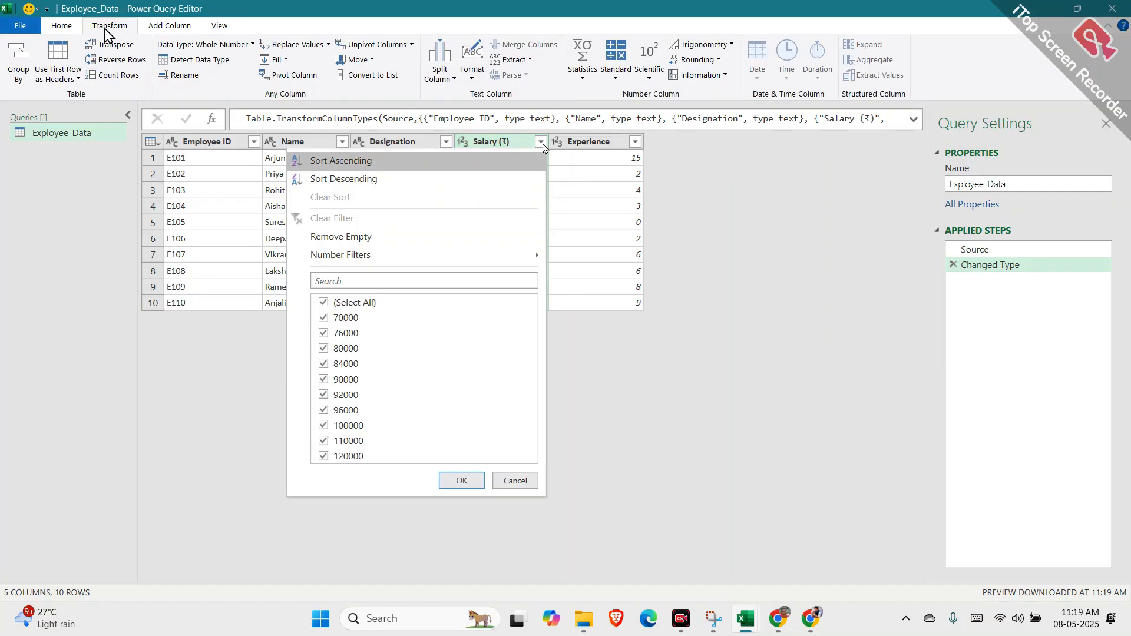
click(499, 143)
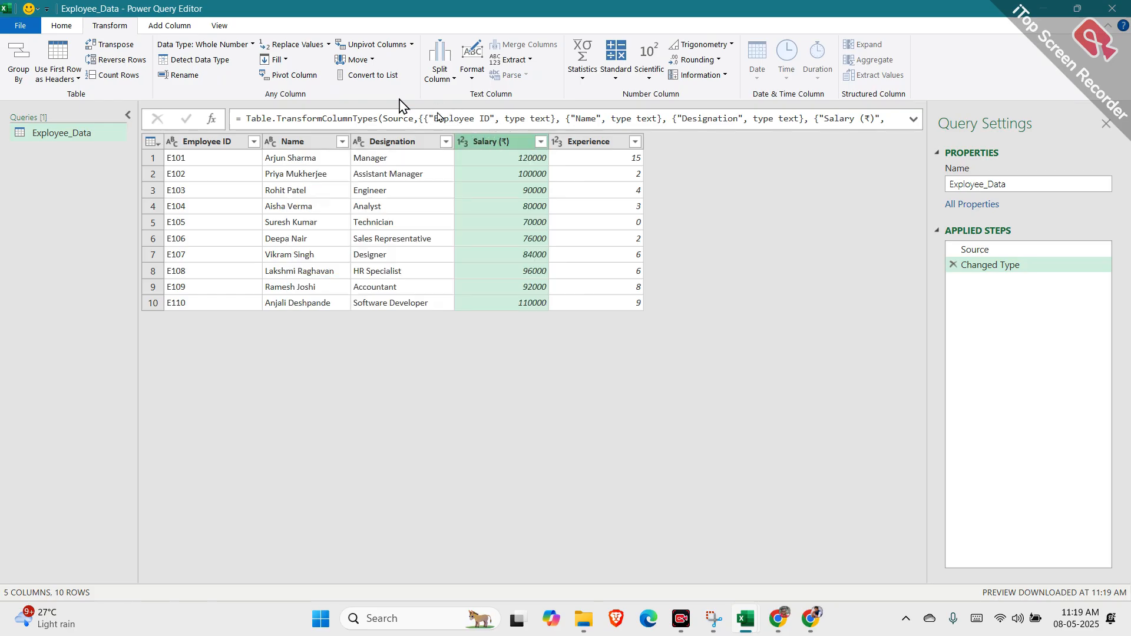
click(62, 26)
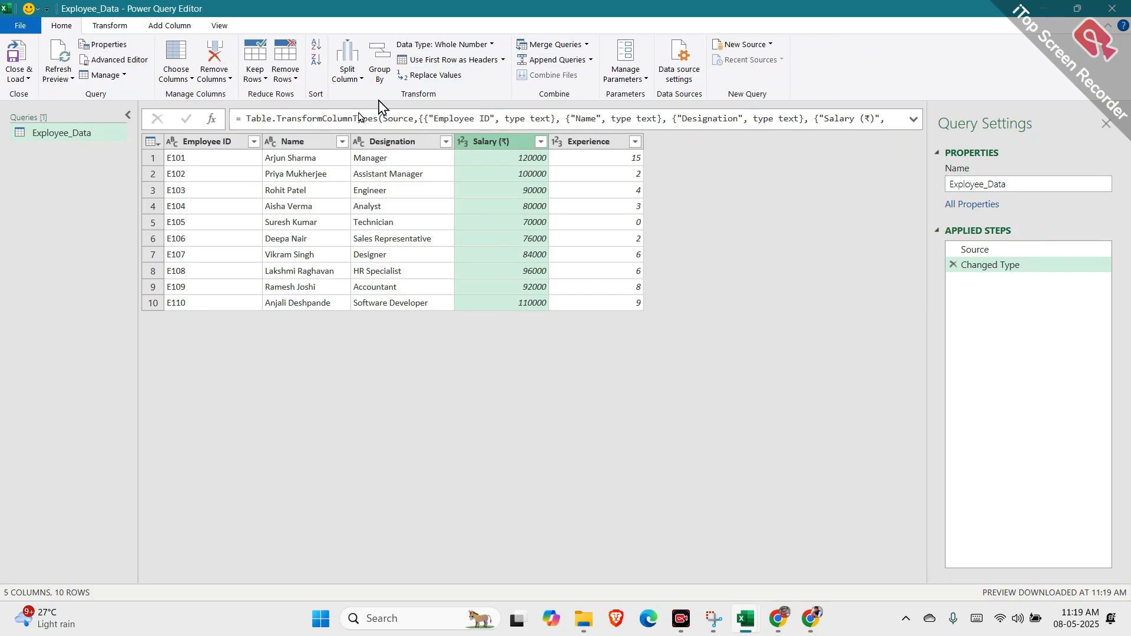
click(462, 146)
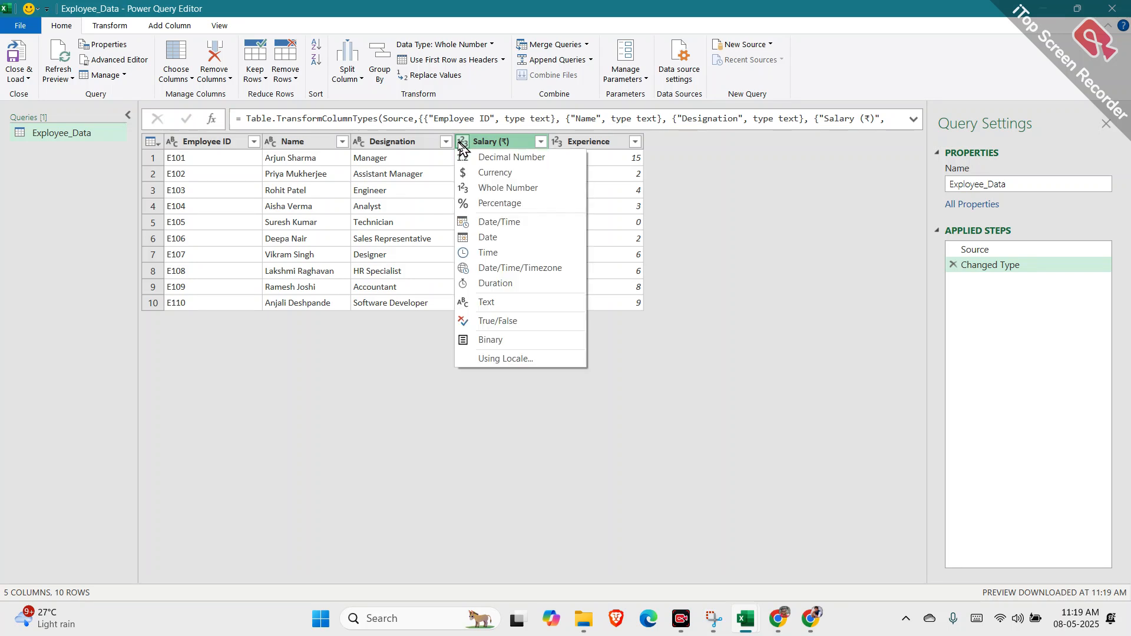
click(487, 180)
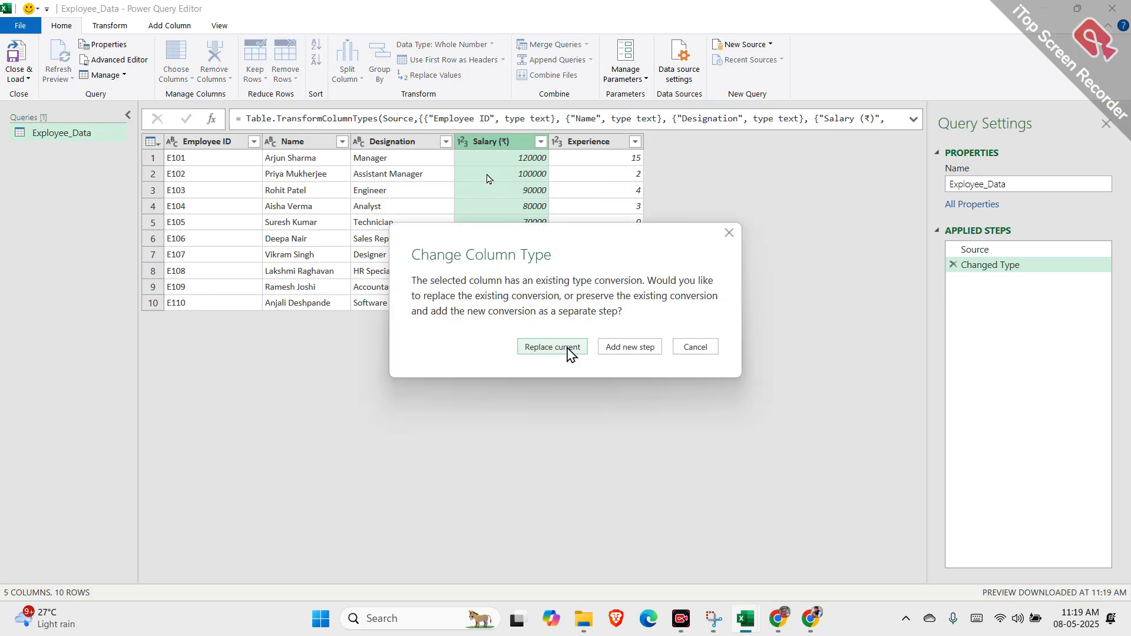
click(567, 349)
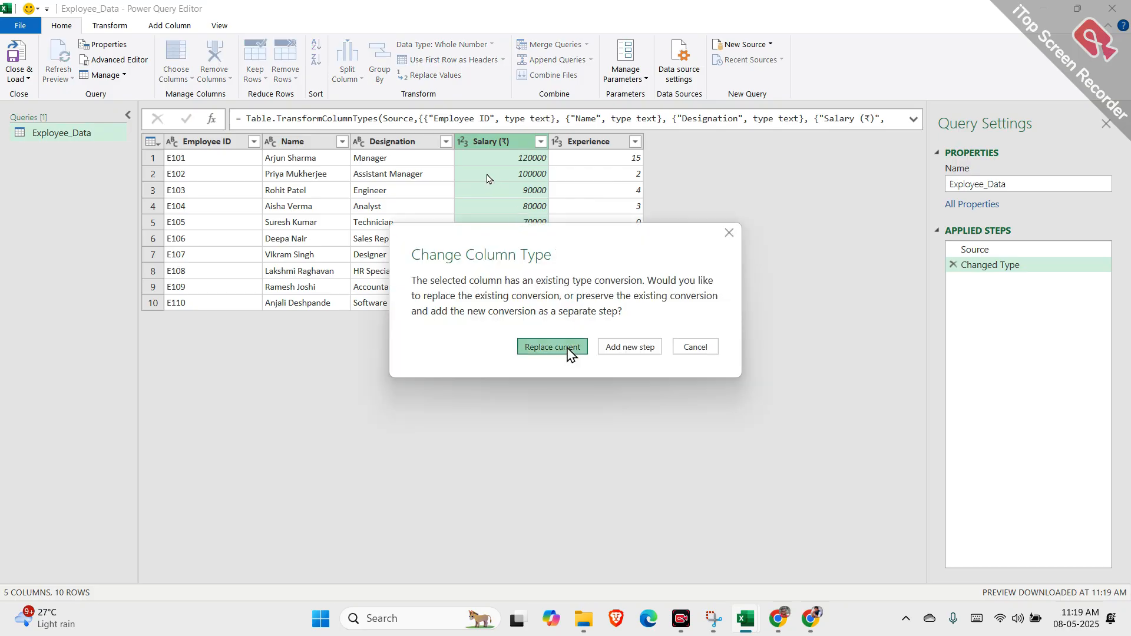
click(616, 347)
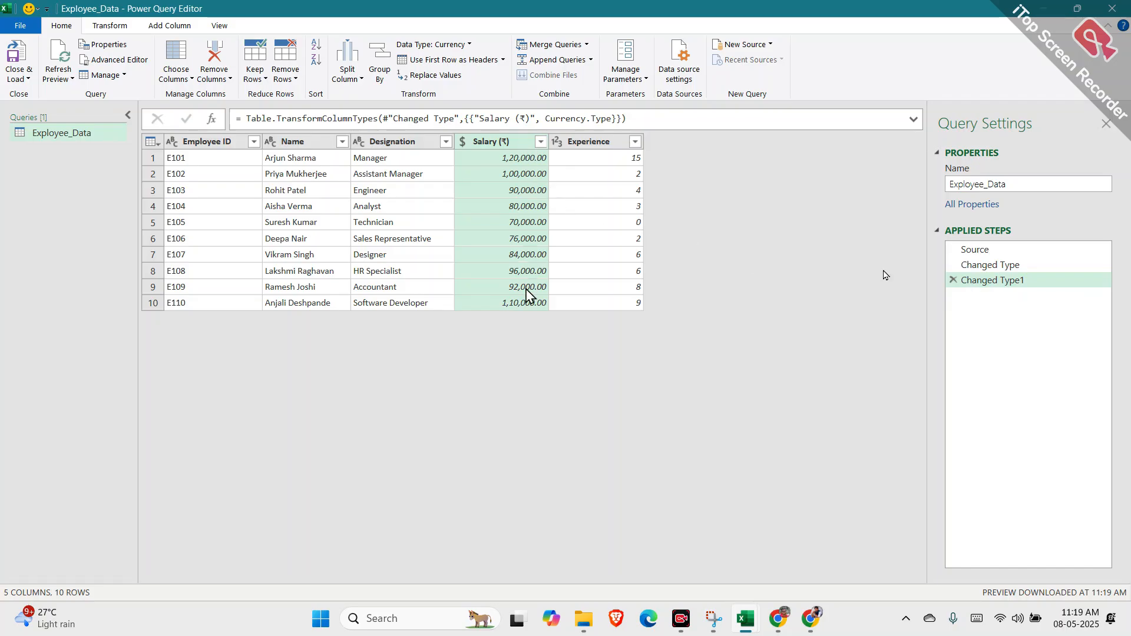
Step: Examine the formula of the Changed Type1 step, including its previous-step reference and Currency.Type argument, leaving it unedited
click(1005, 286)
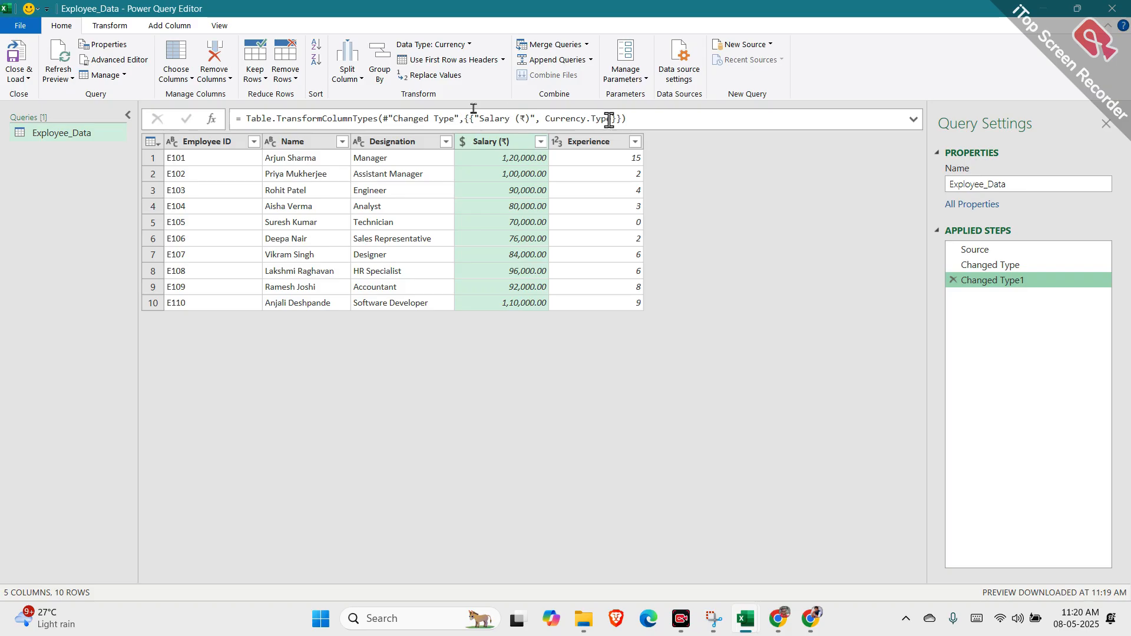
click(639, 117)
drag(639, 118, 237, 118)
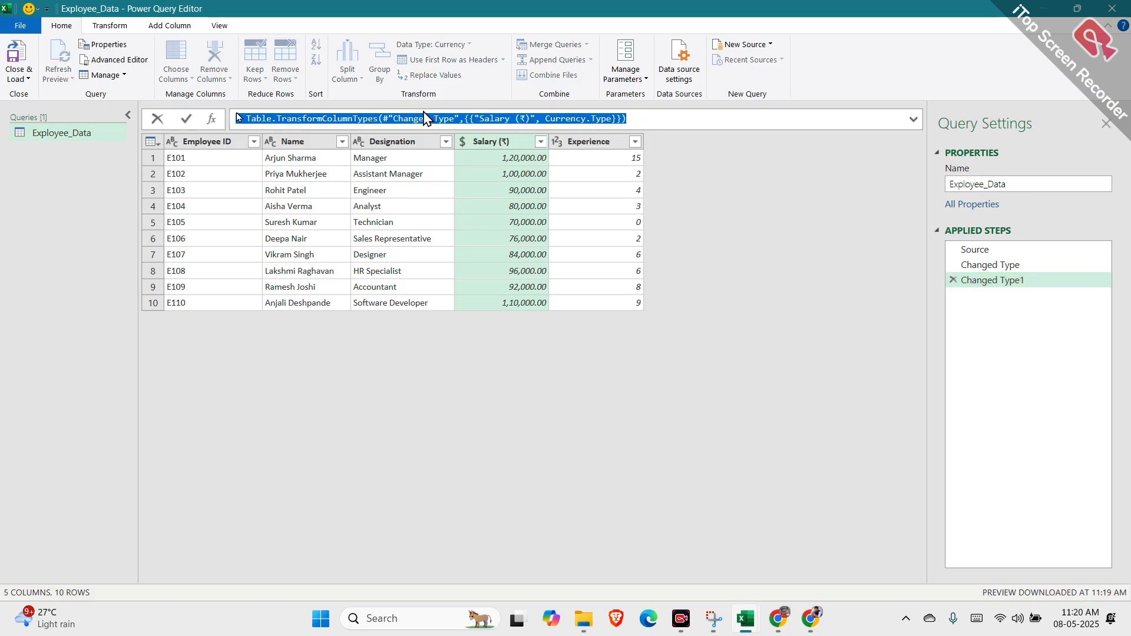
click(439, 118)
drag(454, 120, 406, 119)
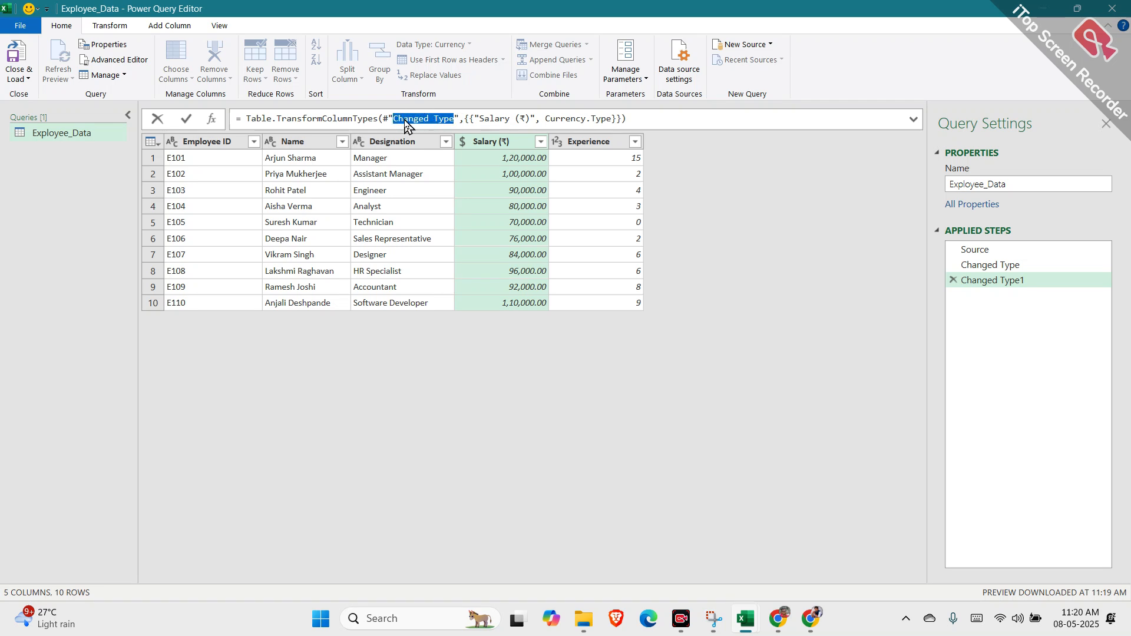
click(510, 119)
drag(546, 118, 607, 118)
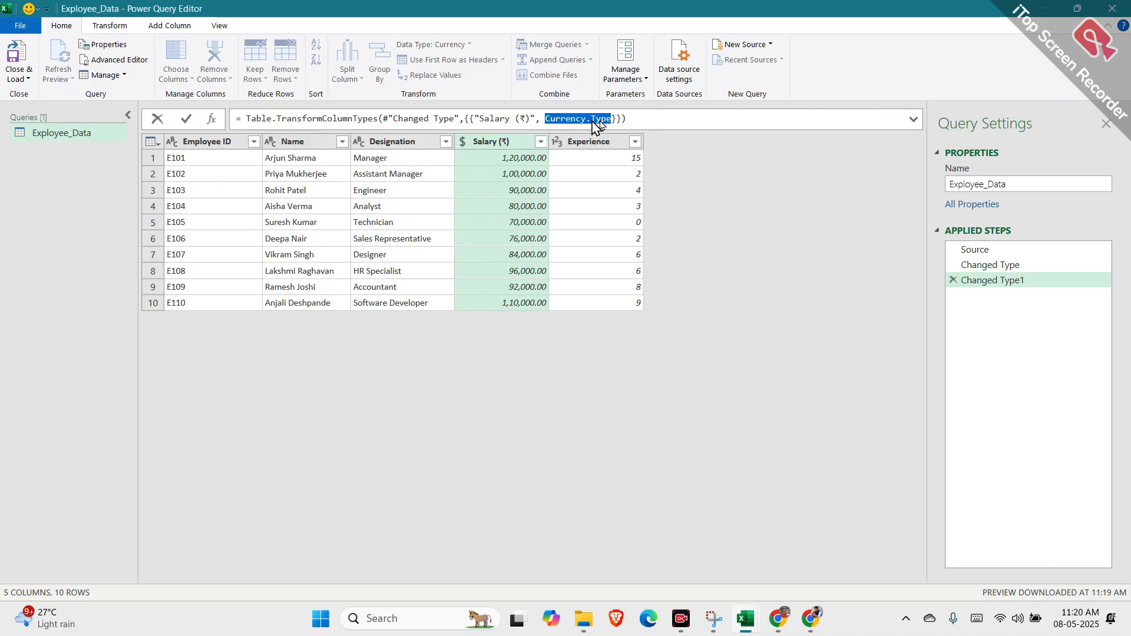
key(Escape)
Step: Rename the Name column of the query to Full Name
click(298, 145)
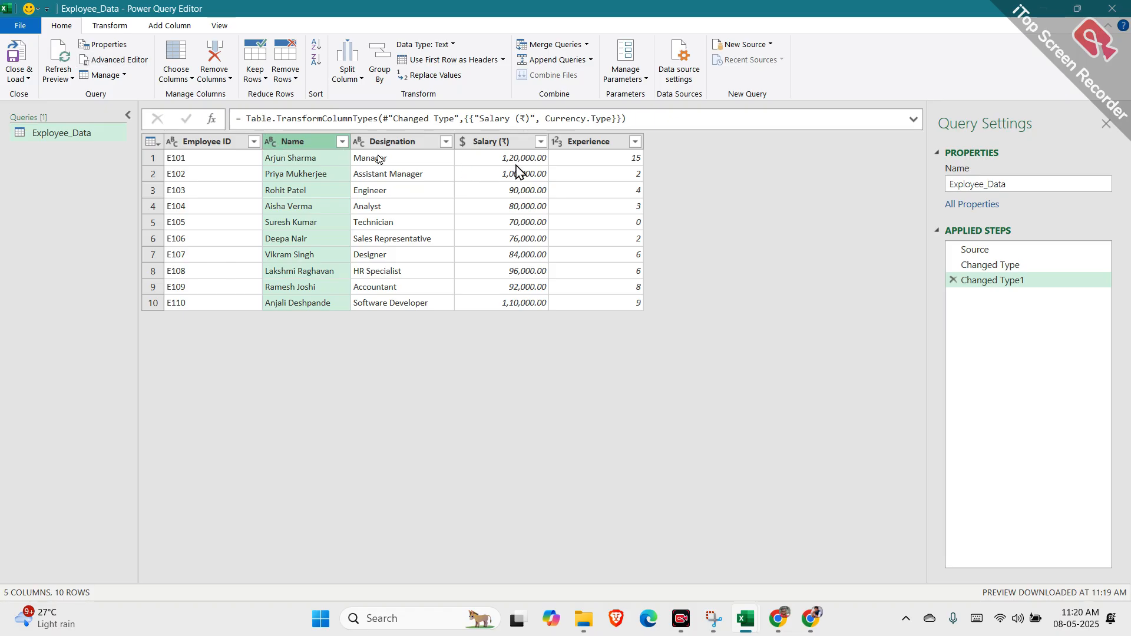
click(584, 143)
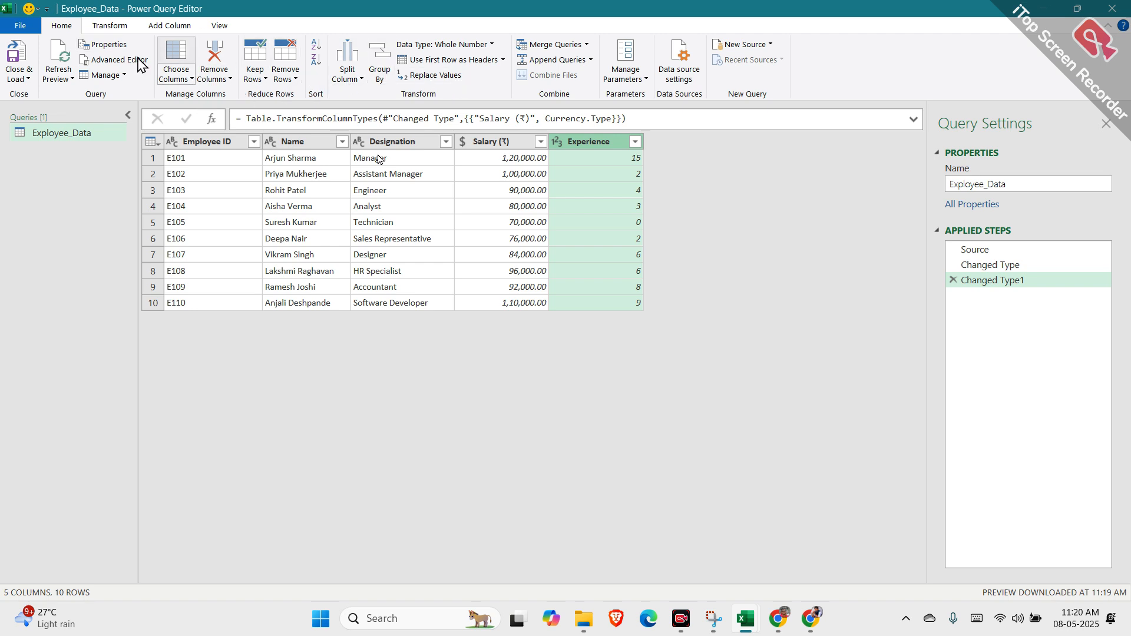
click(110, 26)
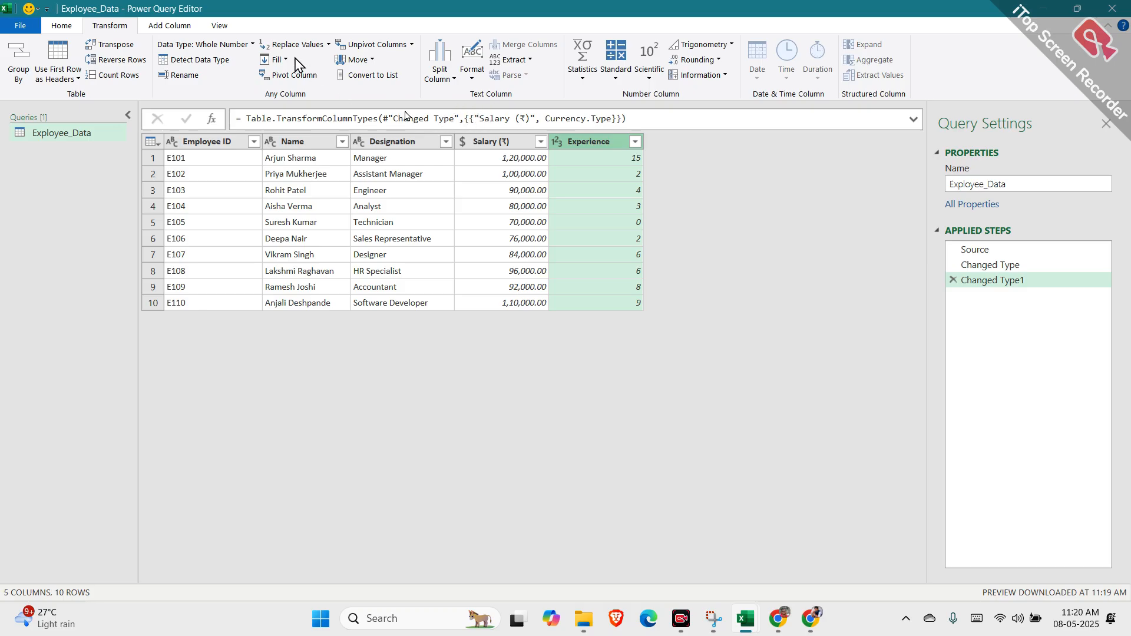
click(153, 29)
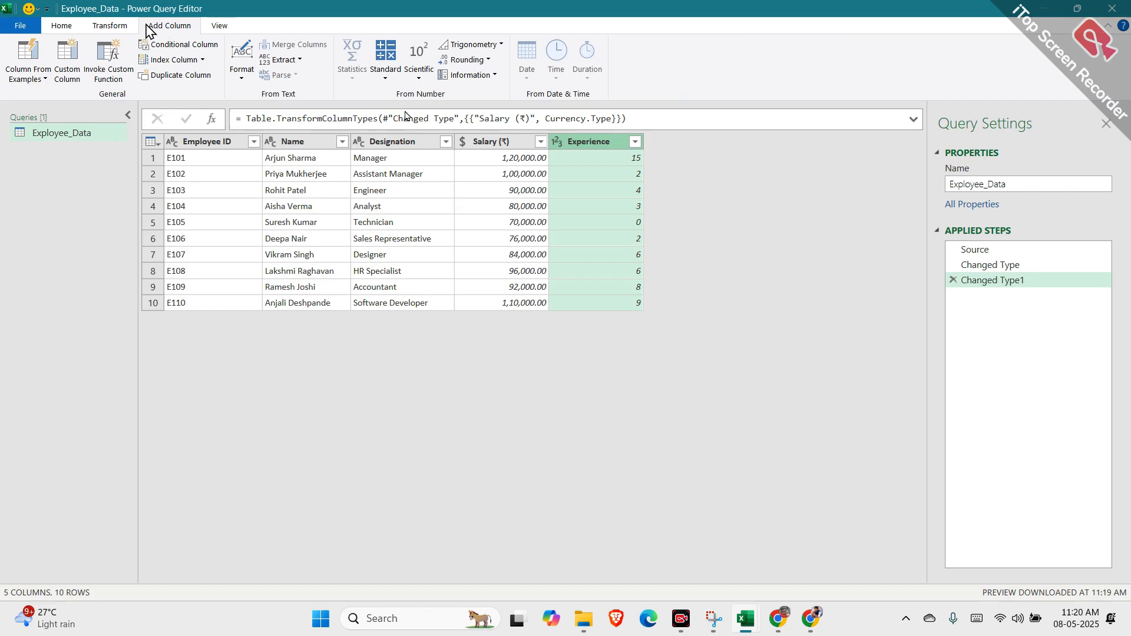
click(114, 29)
double_click(305, 141)
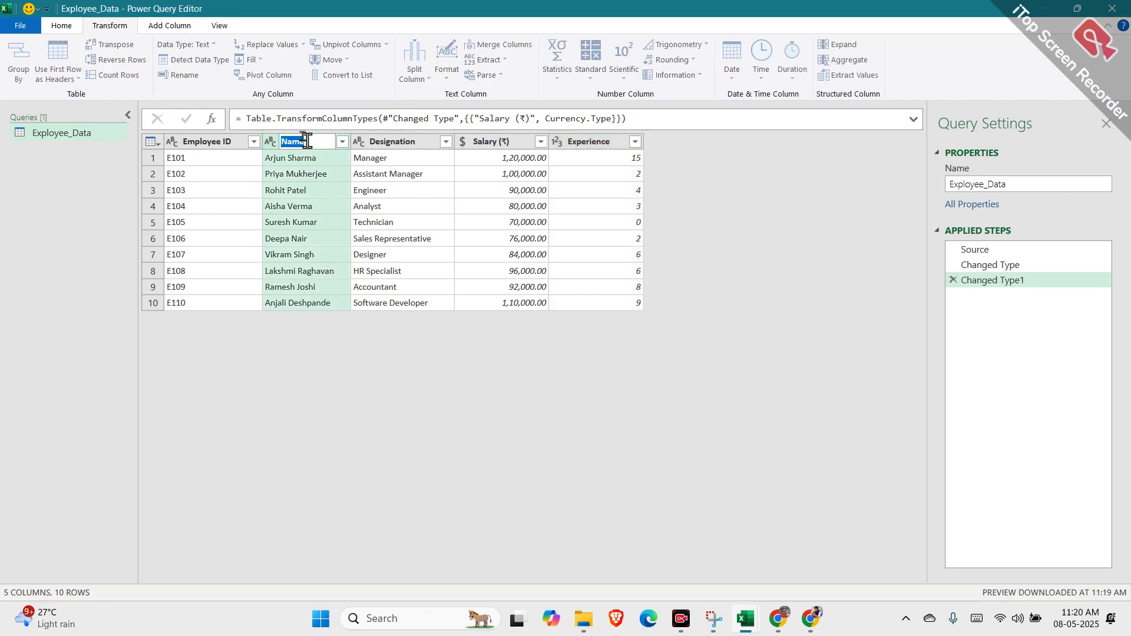
text(Full Name)
key(Return)
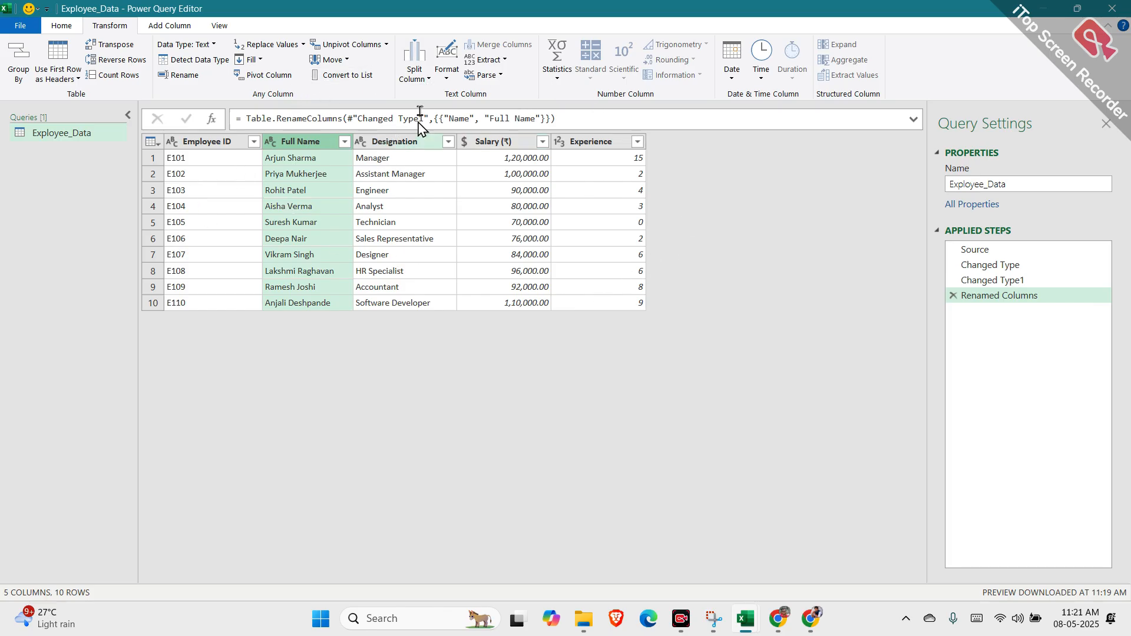
Step: Close the query editor, load the results into the workbook, and check the Full Name and Salary (₹) headers
click(21, 26)
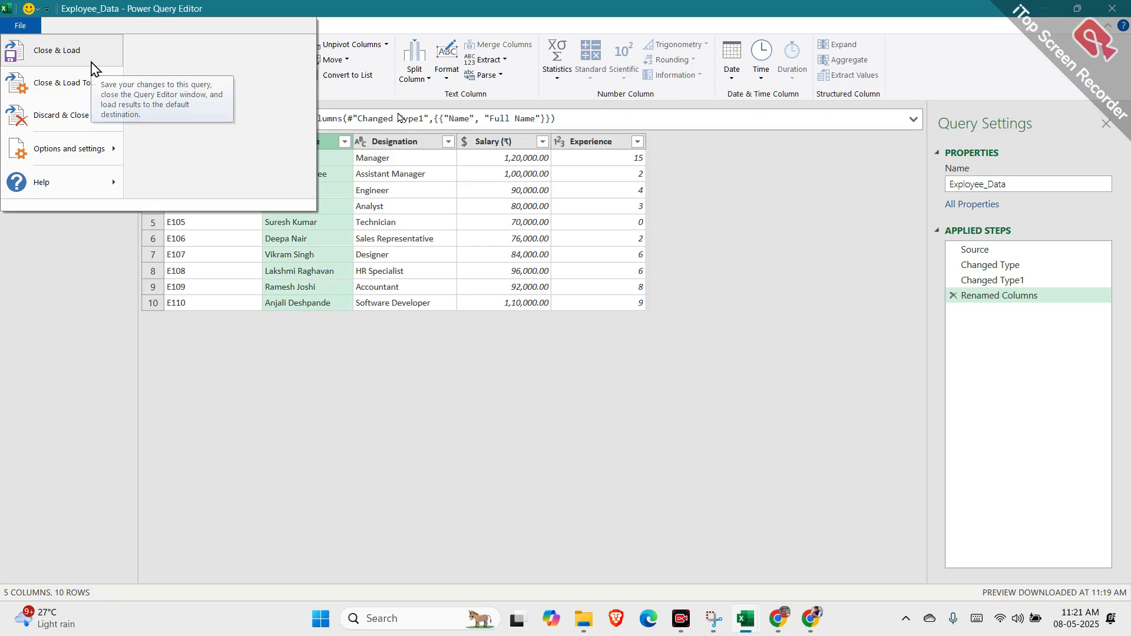
click(91, 65)
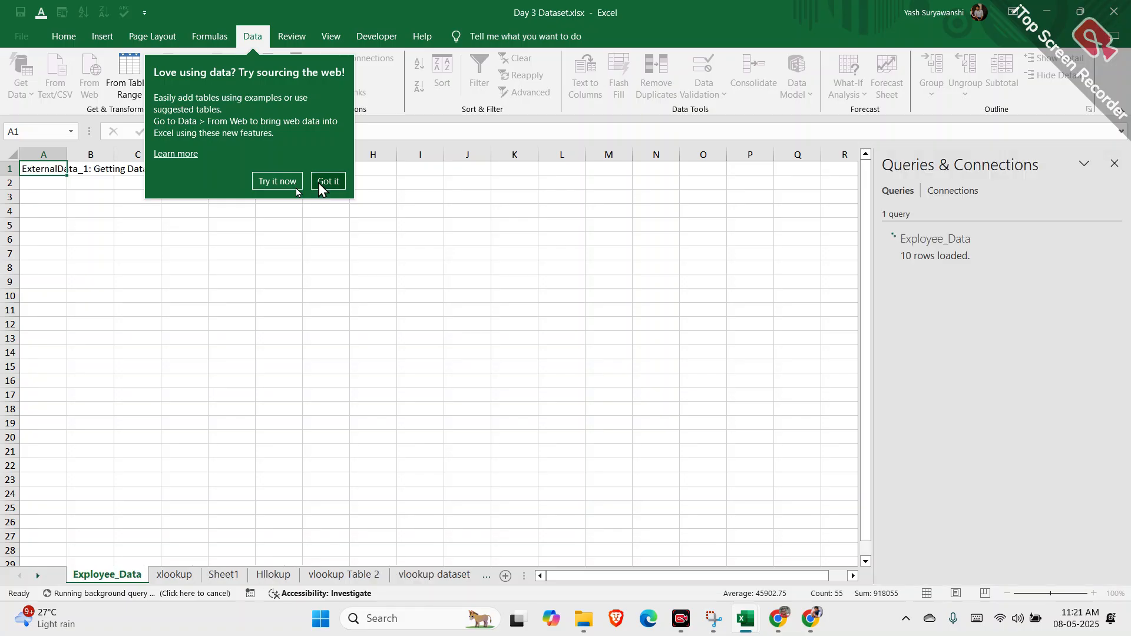
click(318, 183)
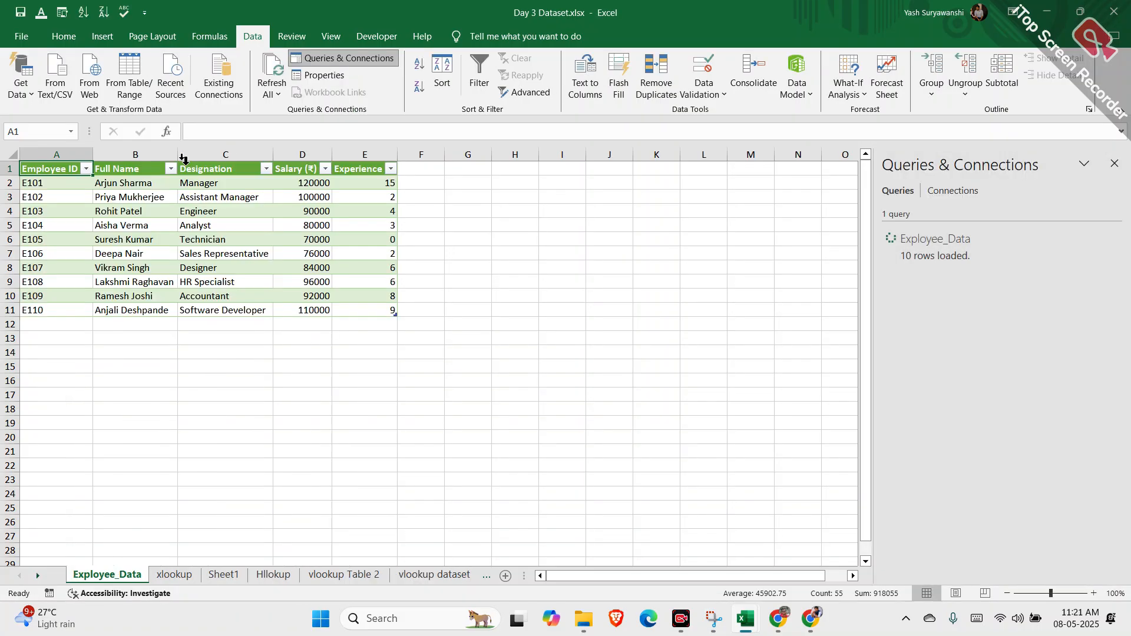
click(128, 170)
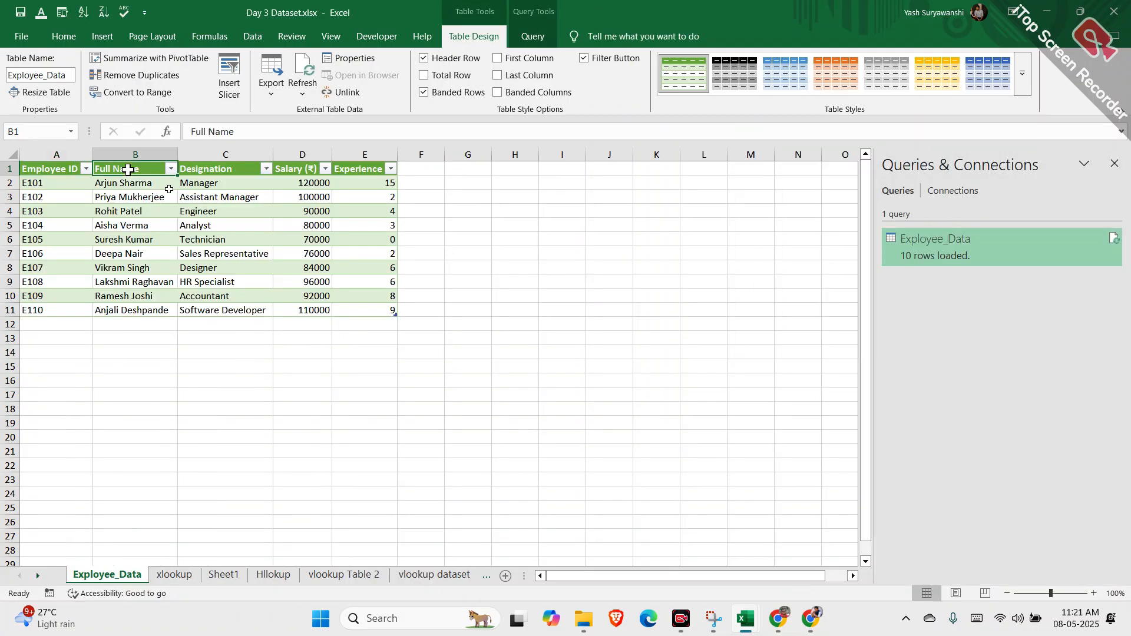
click(306, 171)
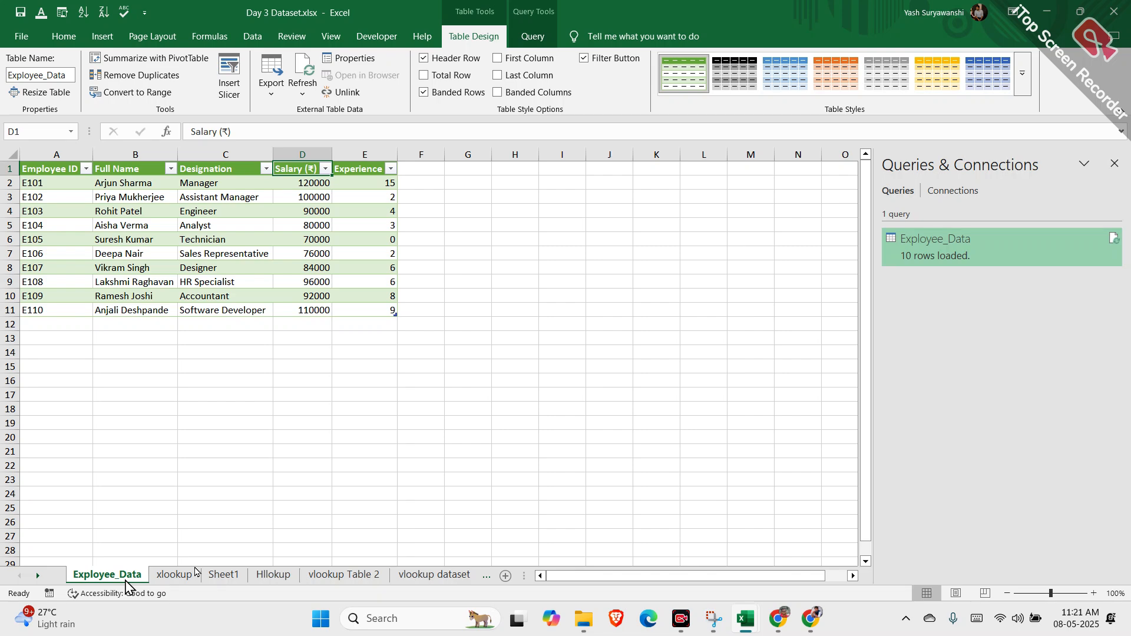
Step: Return to the xlookup sheet and close the Queries & Connections pane
click(174, 574)
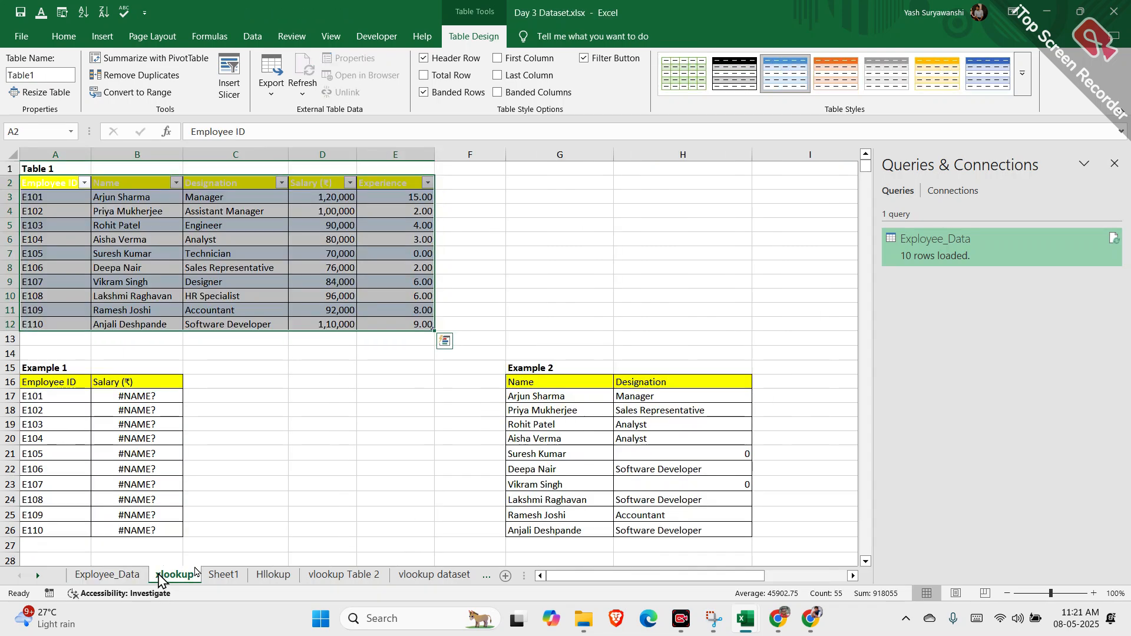
click(248, 265)
click(262, 229)
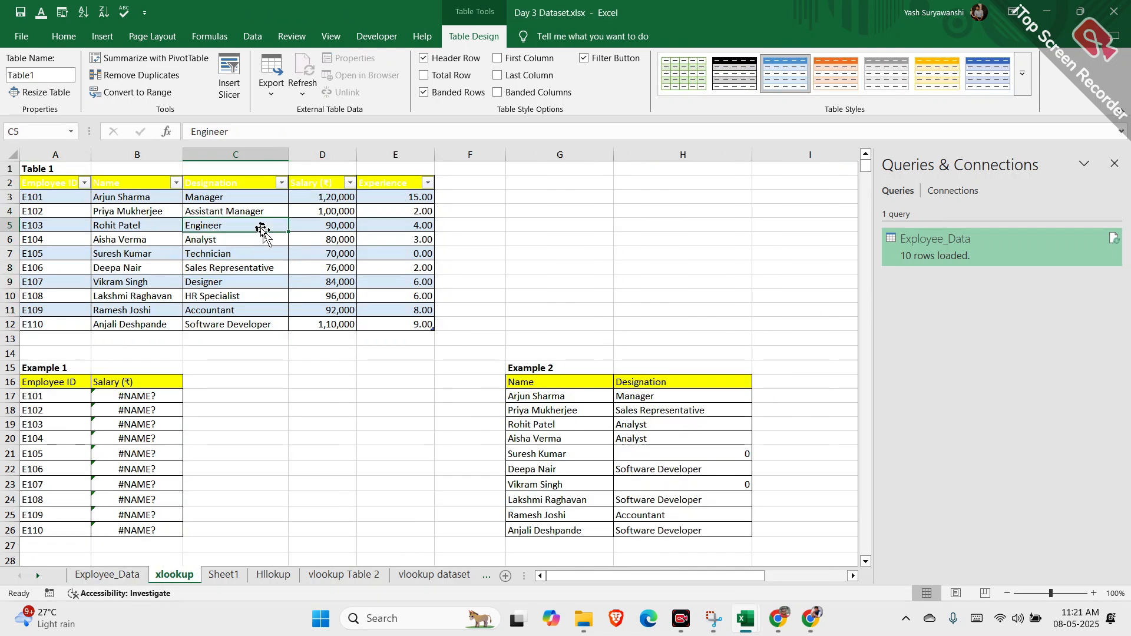
click(1114, 163)
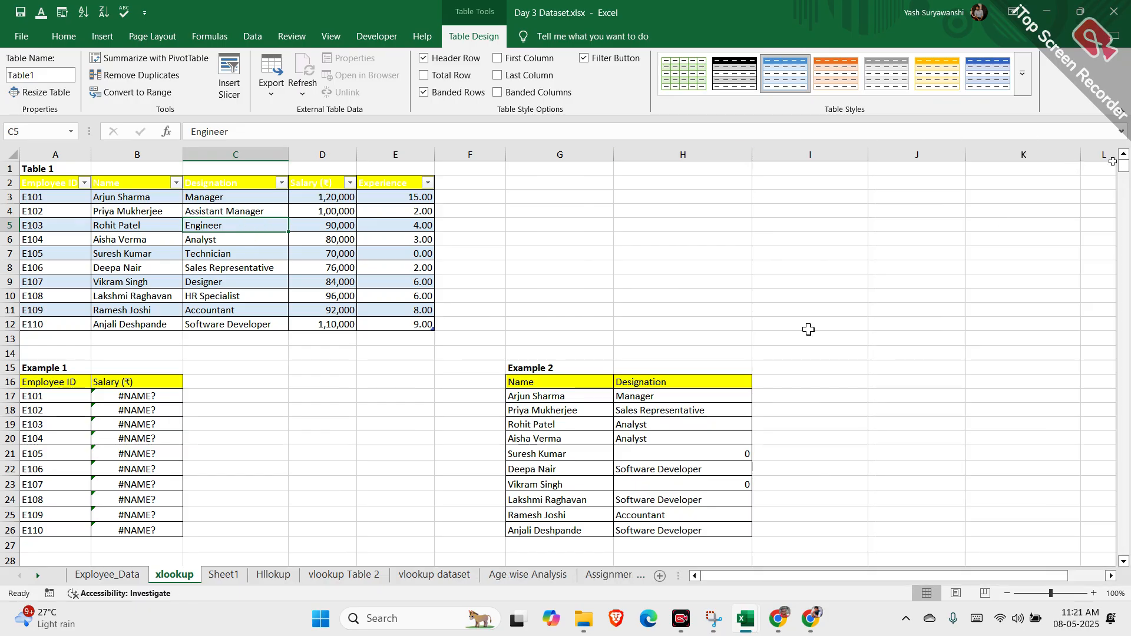
Step: Replace the B3:C12 array in H17's LOOKUP formula with the table reference Table1[[Name]:[Designation]]
click(663, 398)
double_click(724, 395)
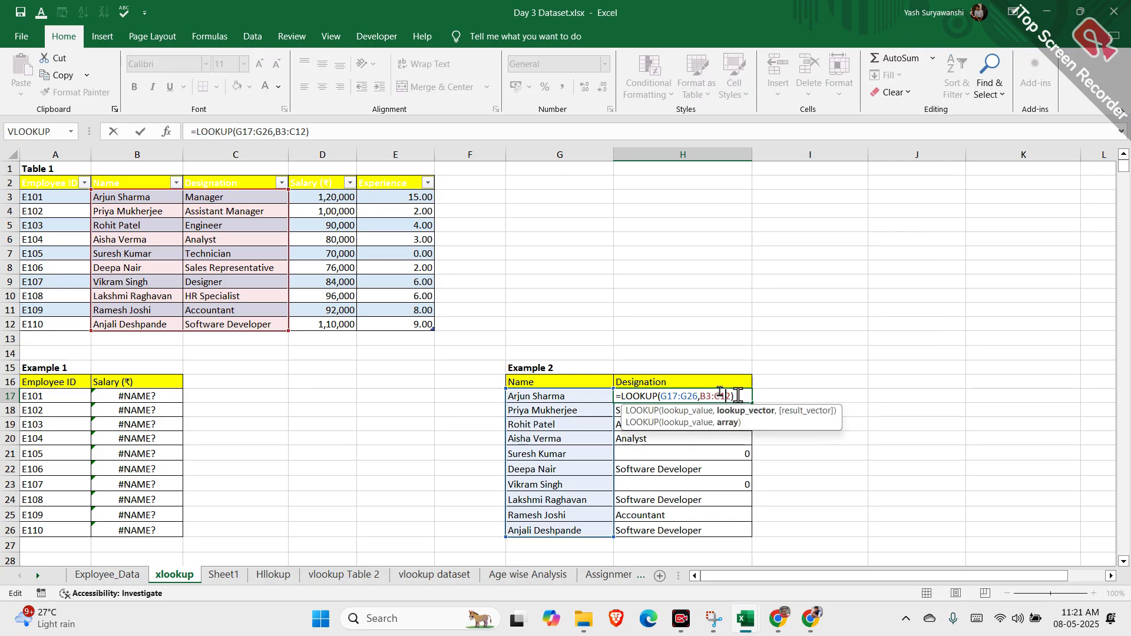
click(741, 395)
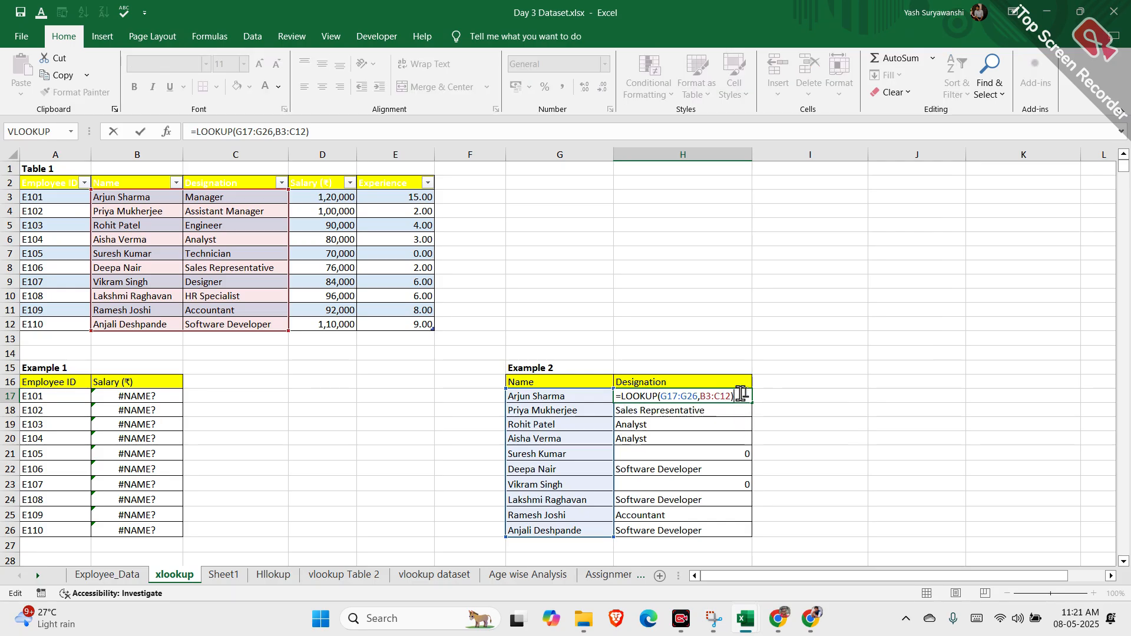
key(BackSpace)
key(BackSpace)
key(BackSpace)
key(BackSpace)
key(BackSpace)
key(BackSpace)
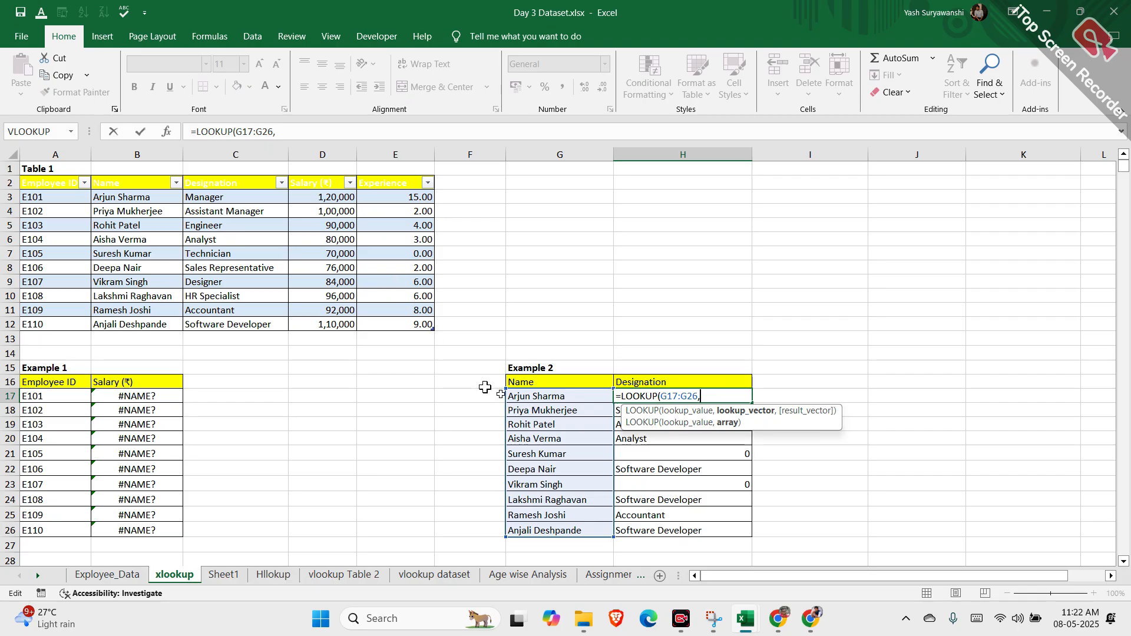
drag(157, 200, 163, 330)
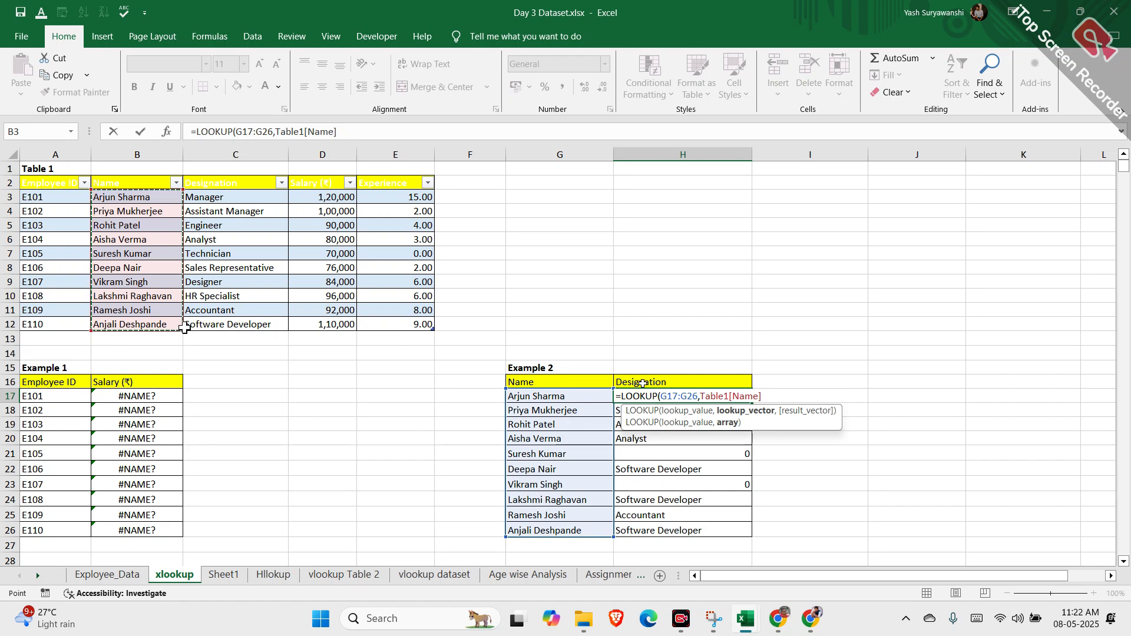
drag(181, 192, 274, 324)
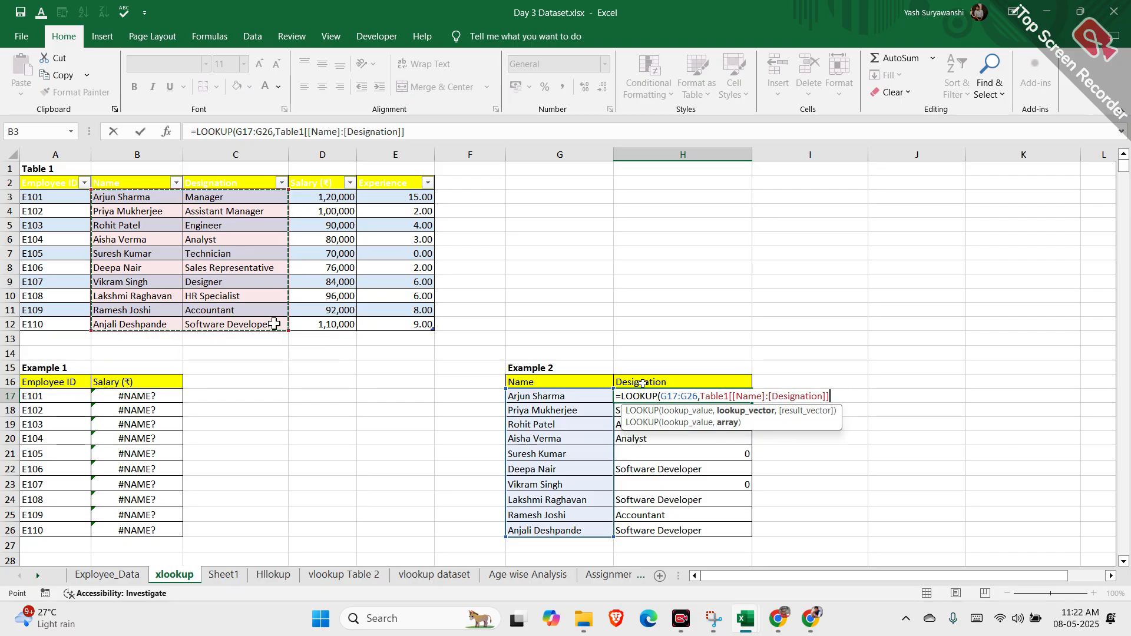
text())
key(Return)
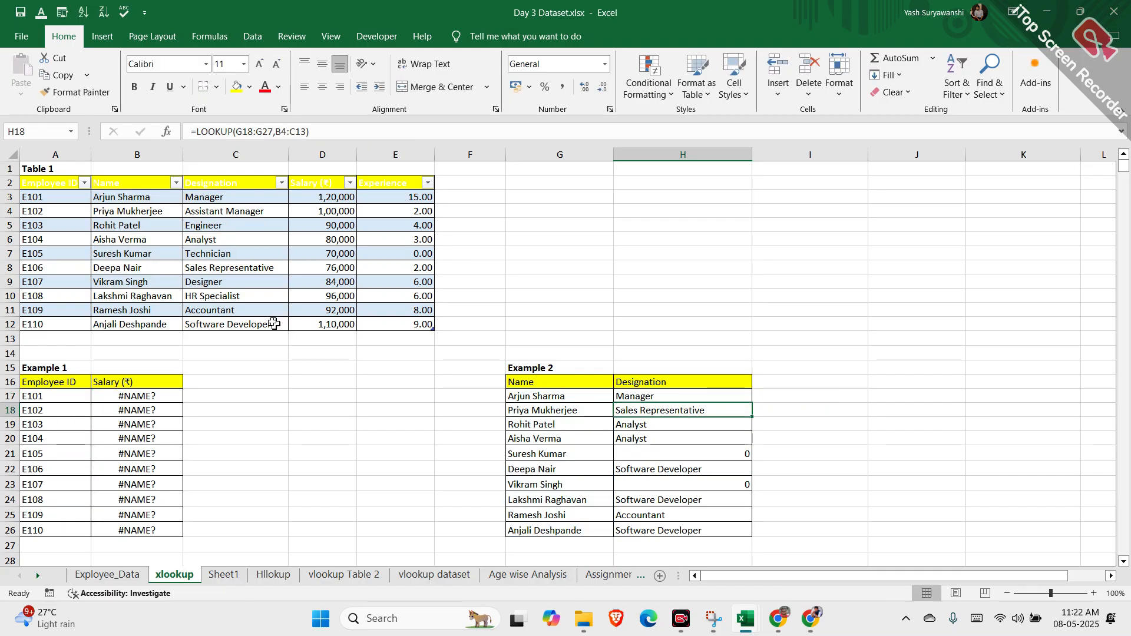
Step: Fill the LOOKUP formula in H17 down the Designation column to H26
click(682, 396)
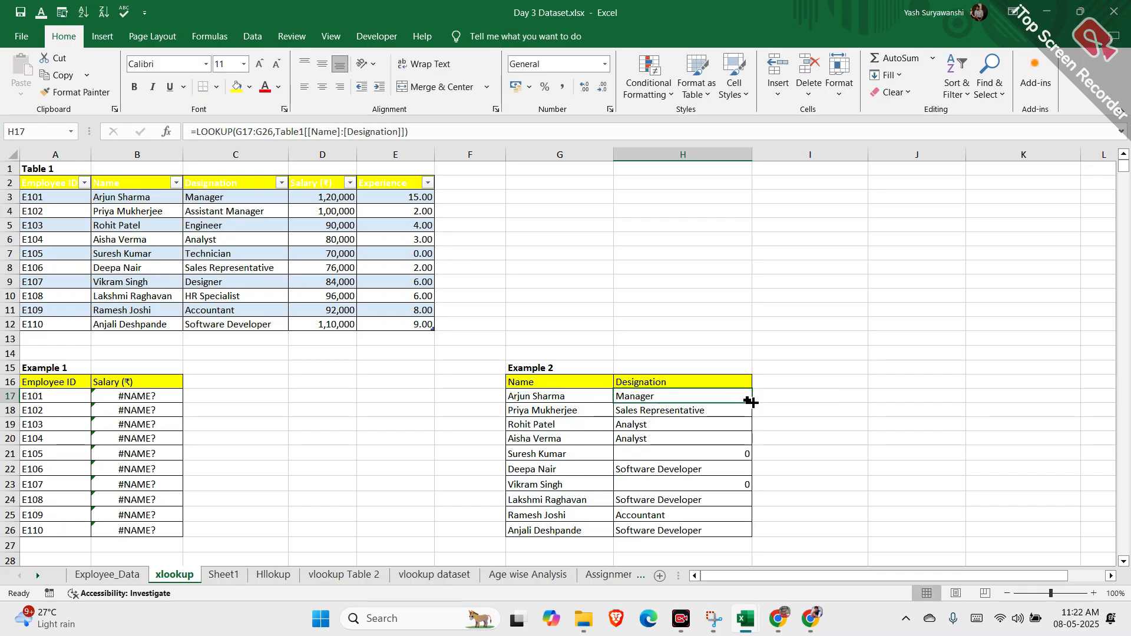
double_click(751, 402)
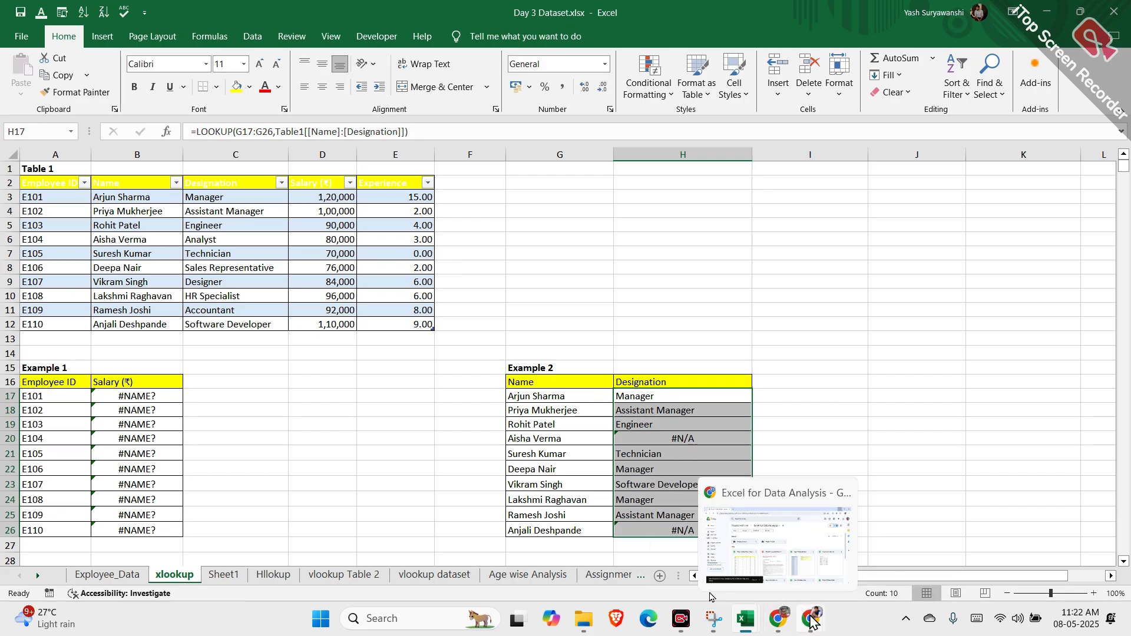
Step: Switch to the Google Meet call, admit everyone waiting to join, and return to the Day 3 Dataset.xlsx workbook
mouse_move(810, 622)
click(772, 545)
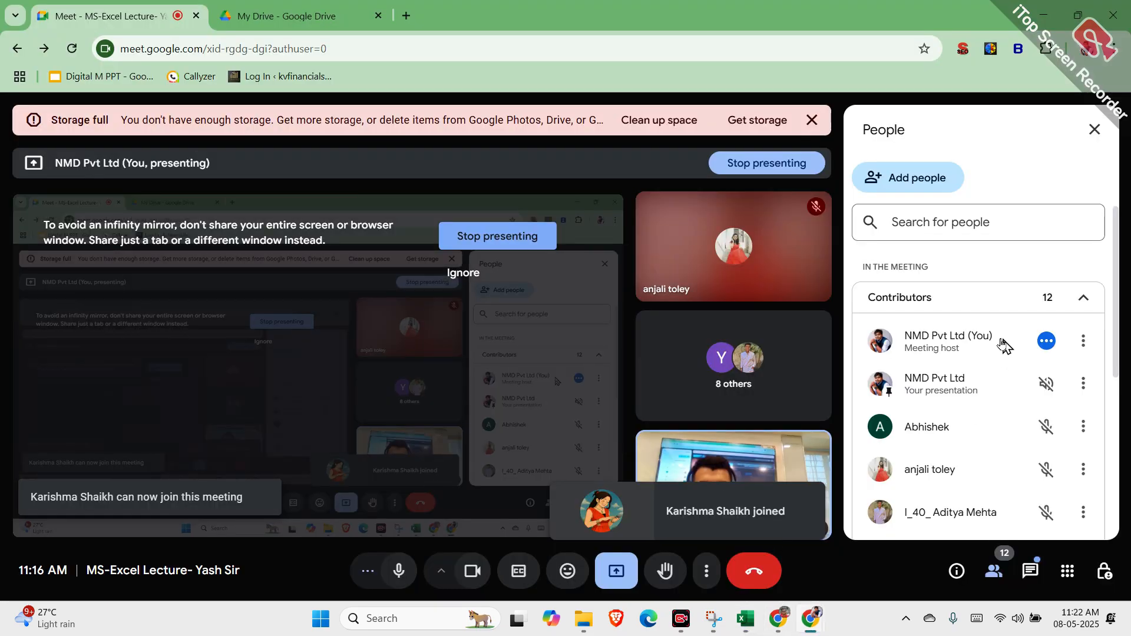
click(1059, 332)
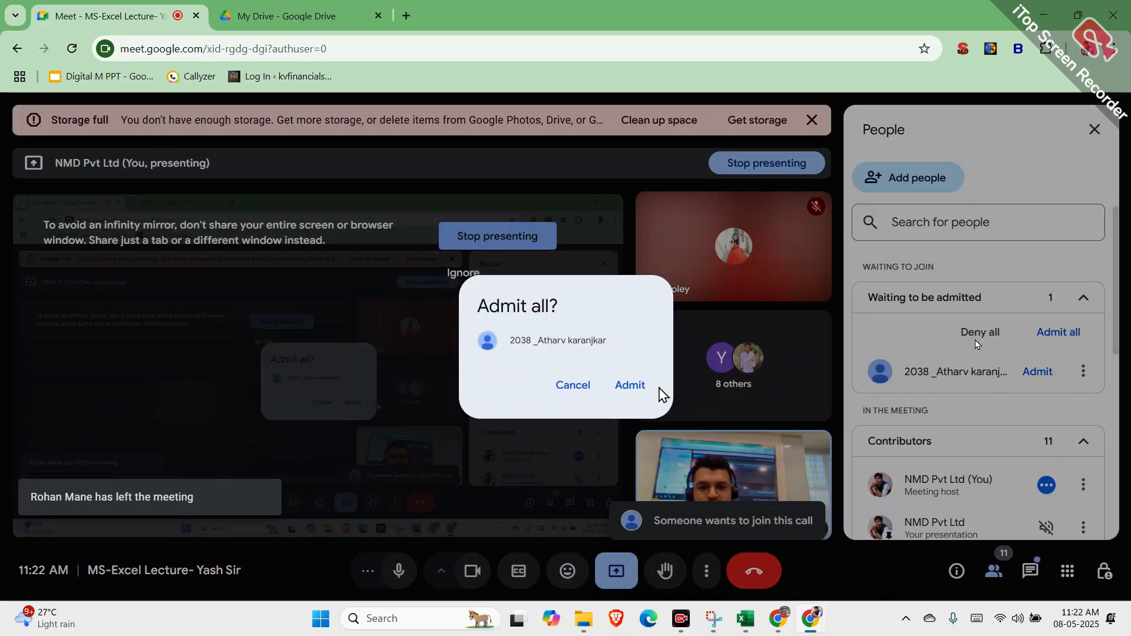
click(628, 385)
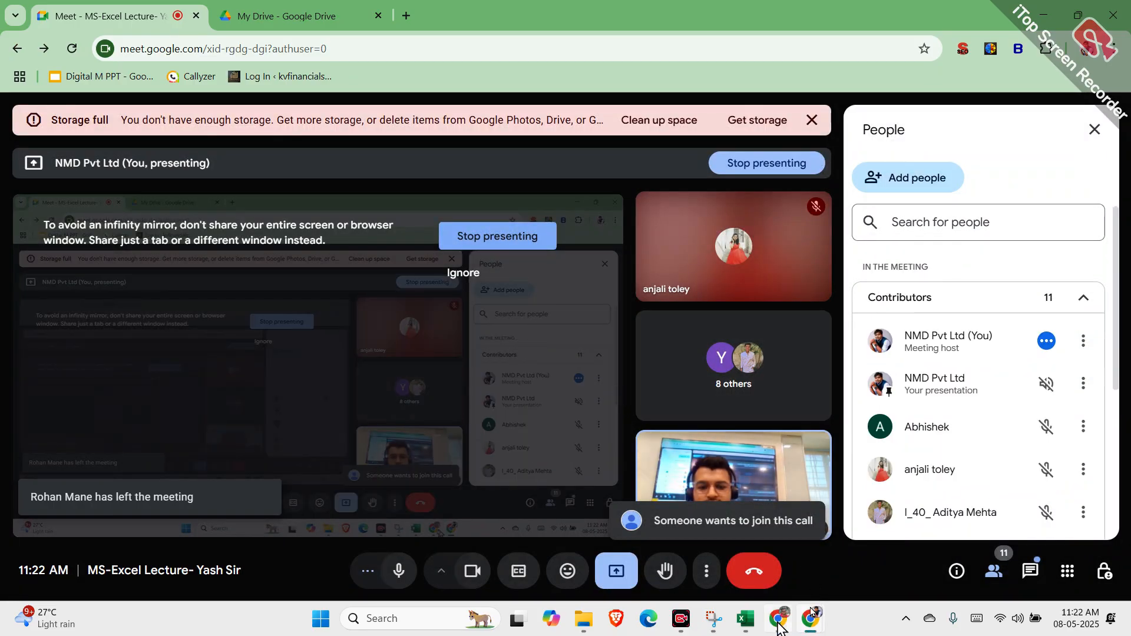
mouse_move(752, 625)
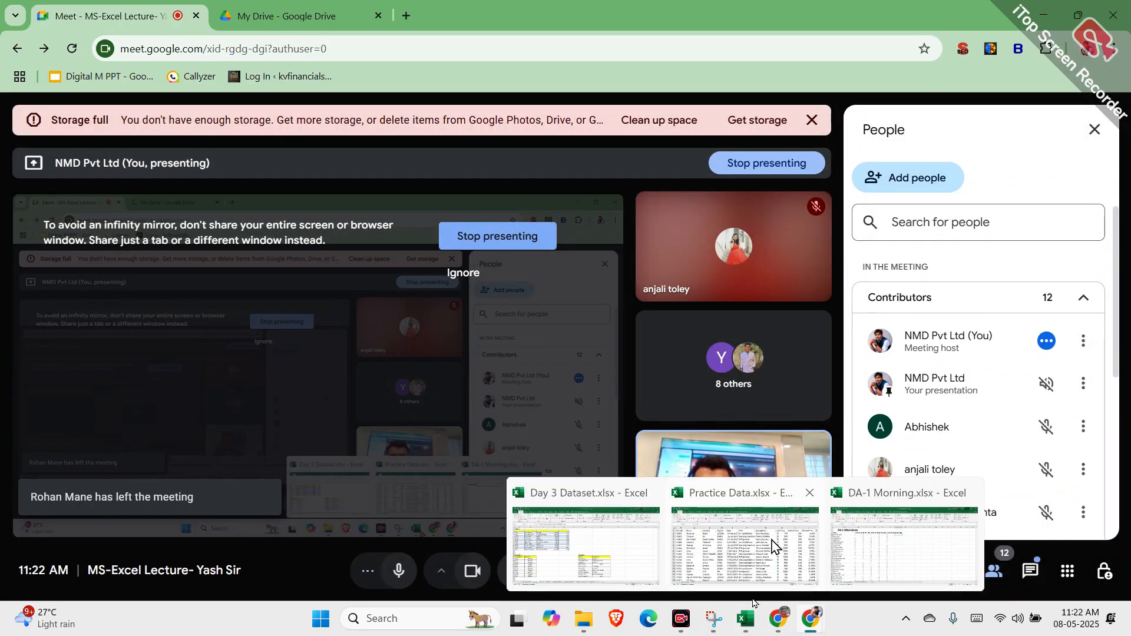
click(624, 536)
Step: Inspect the error options for H20 and check the related entries in C6 and G26
click(679, 438)
click(602, 440)
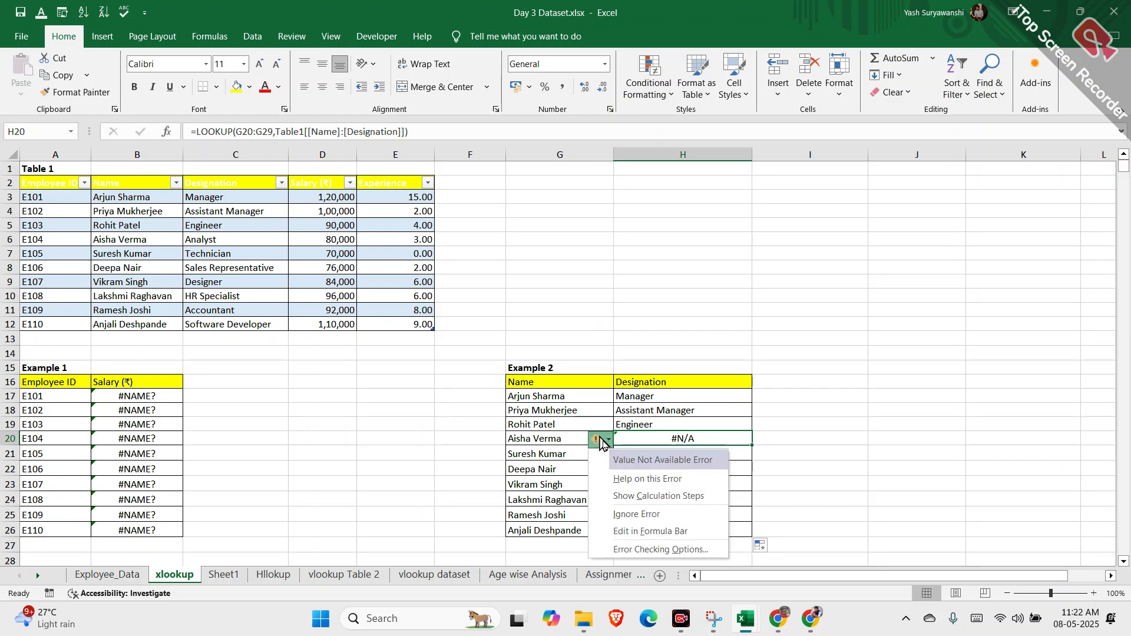
click(217, 241)
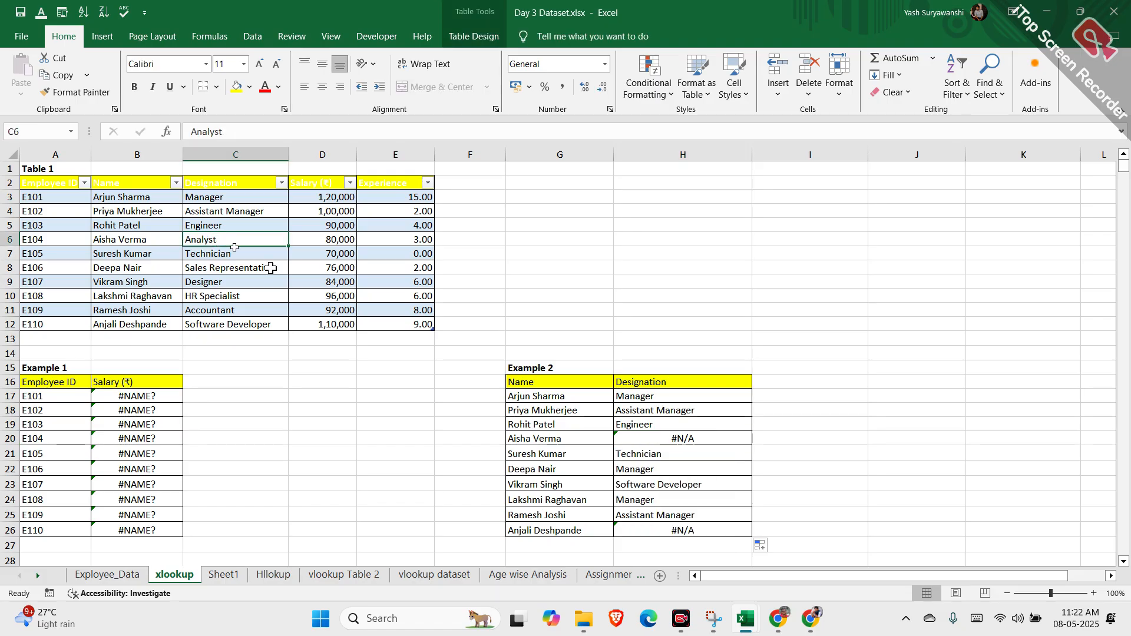
click(566, 530)
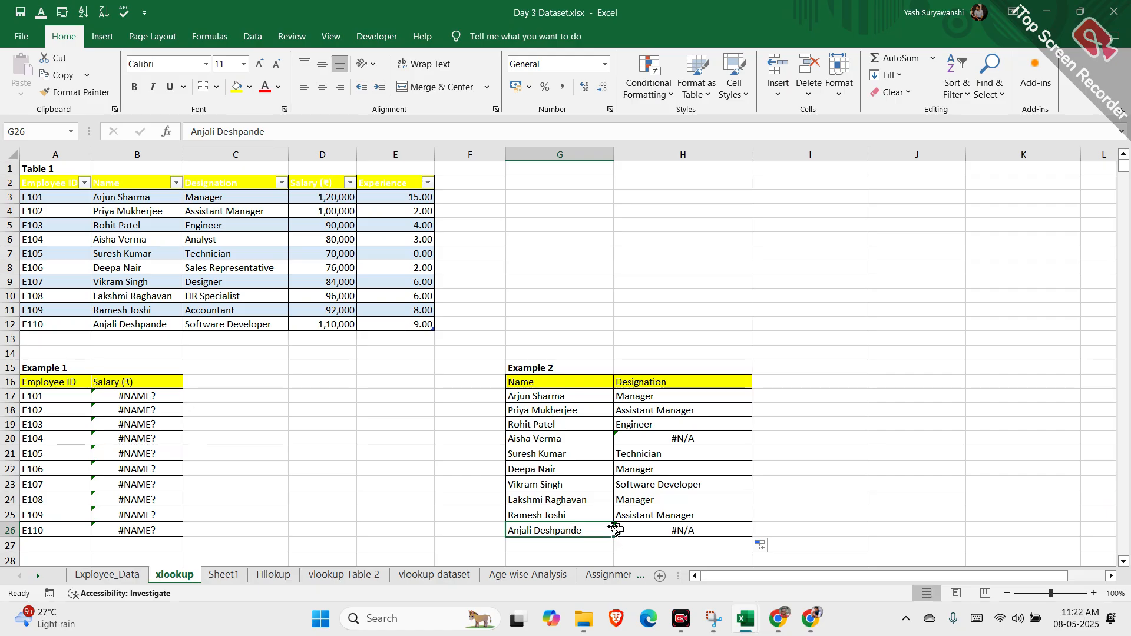
Step: Copy the names in B3:B12 of Table 1 into the cells starting at I17, beside Example 2
drag(115, 197, 135, 322)
key(ctrl+c)
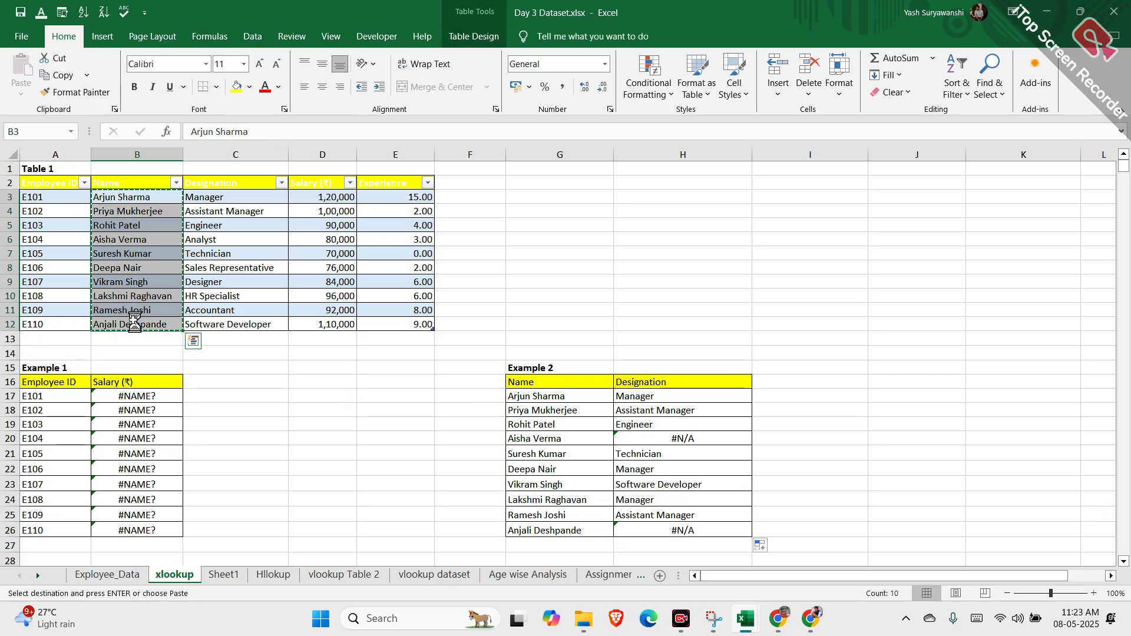
click(824, 392)
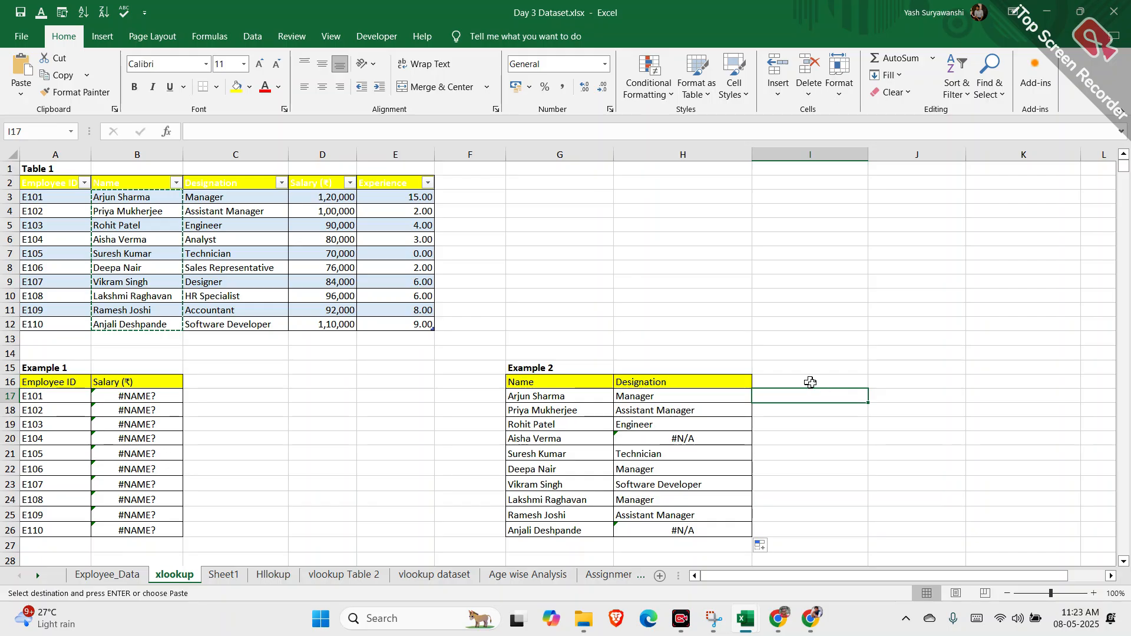
key(ctrl+v)
Step: Enter =LOOKUP(I17:I26,Table1[[Name]:[Designation]]) in J17 and fill it down to J26
click(897, 397)
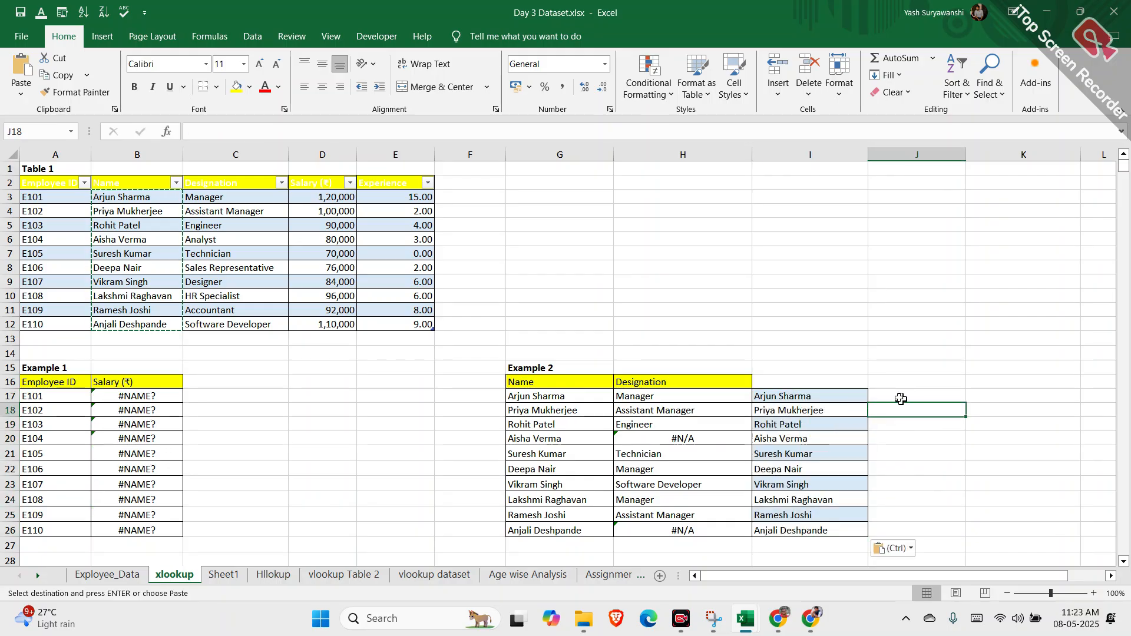
text(=)
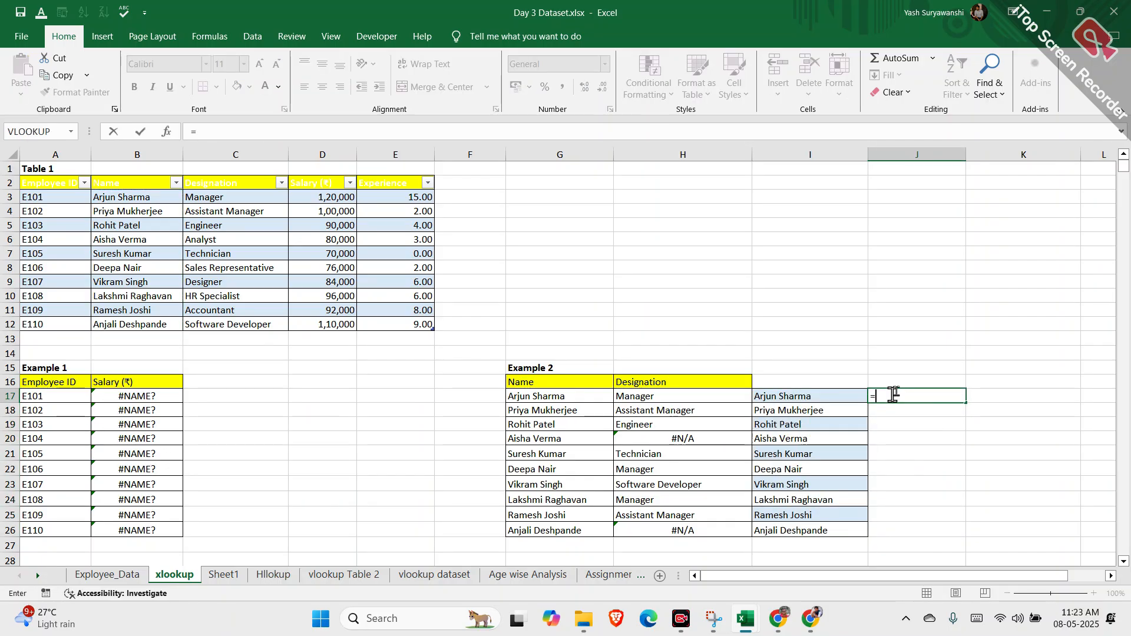
text(loo)
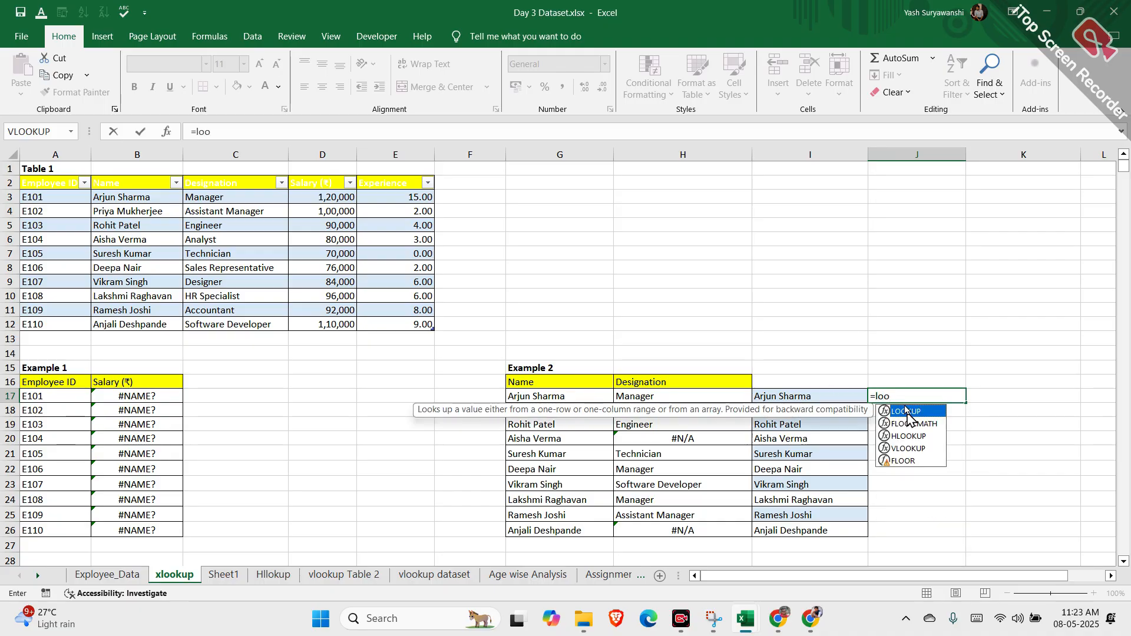
double_click(907, 412)
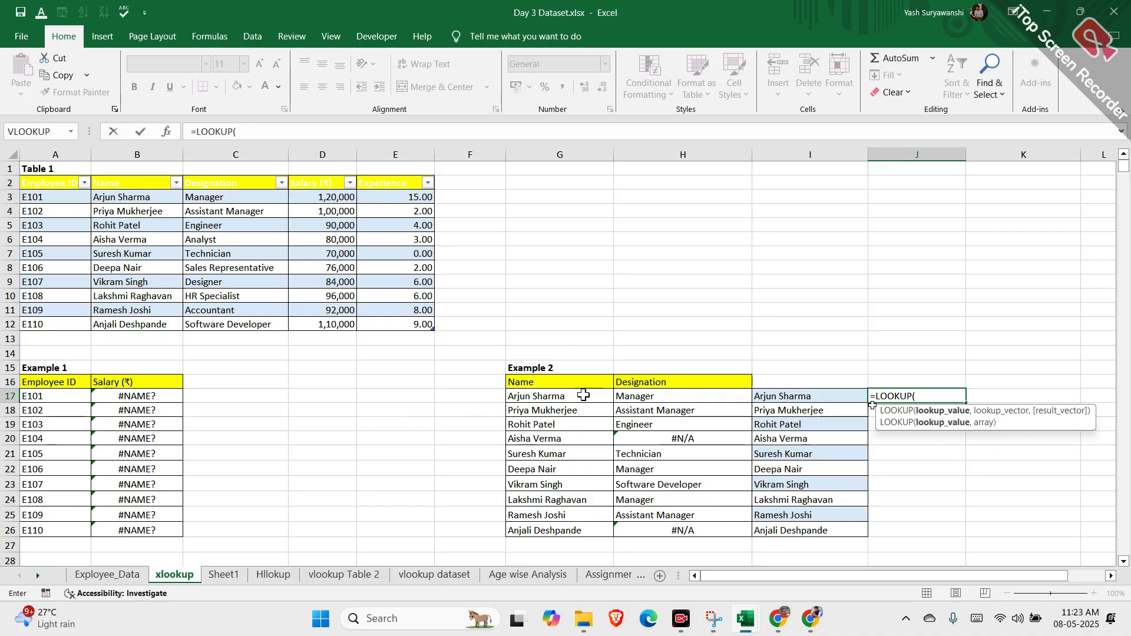
drag(784, 396, 794, 528)
text(,)
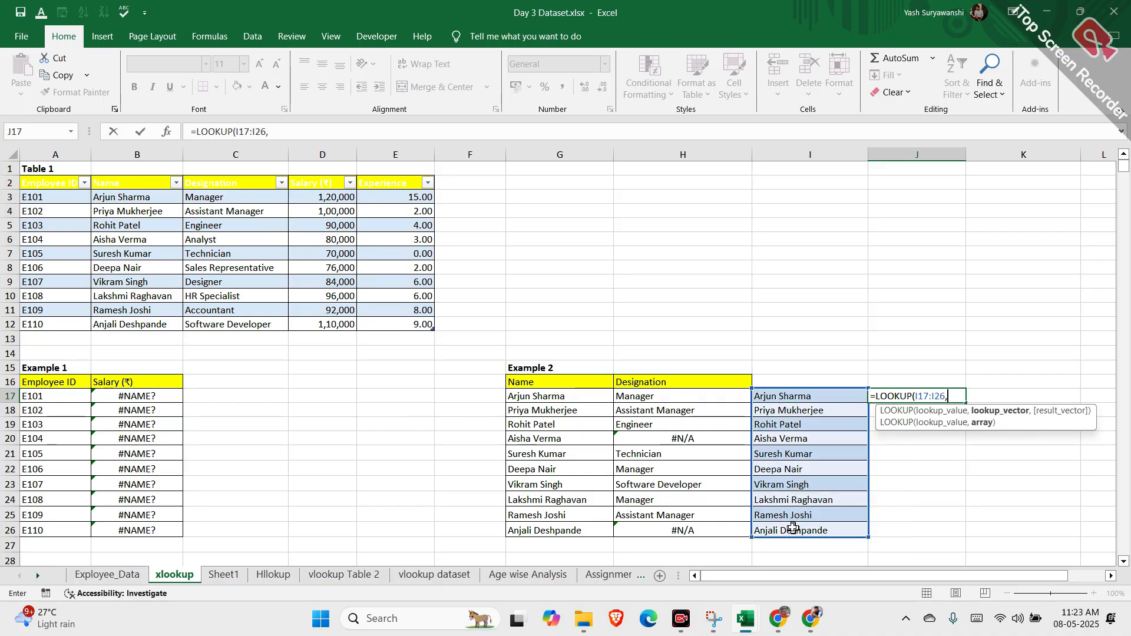
drag(152, 201, 257, 323)
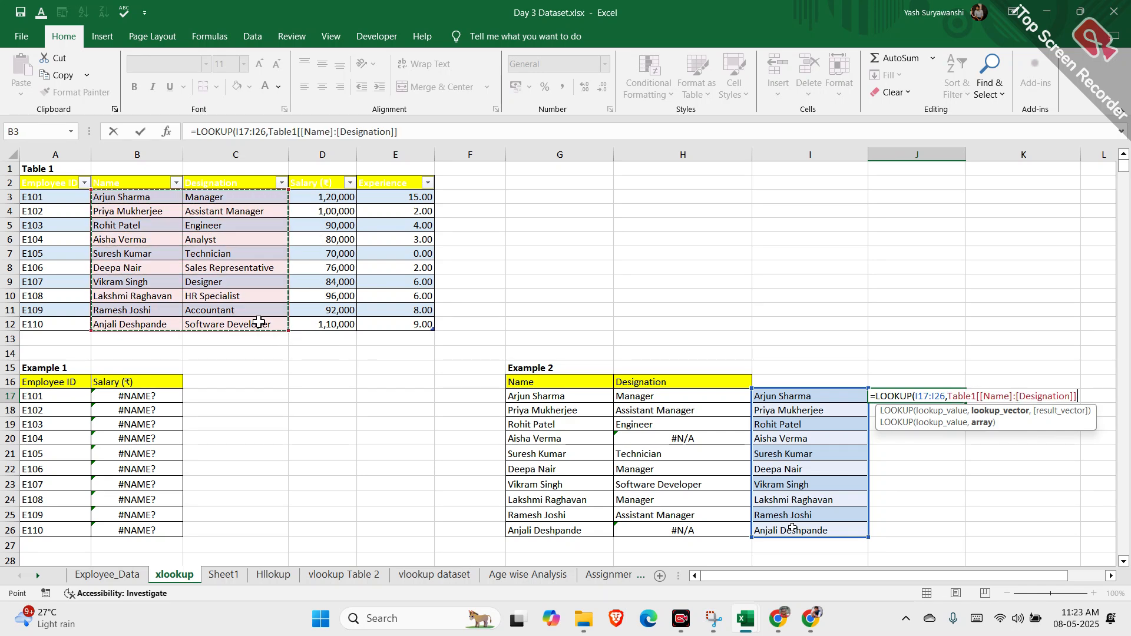
text())
key(Return)
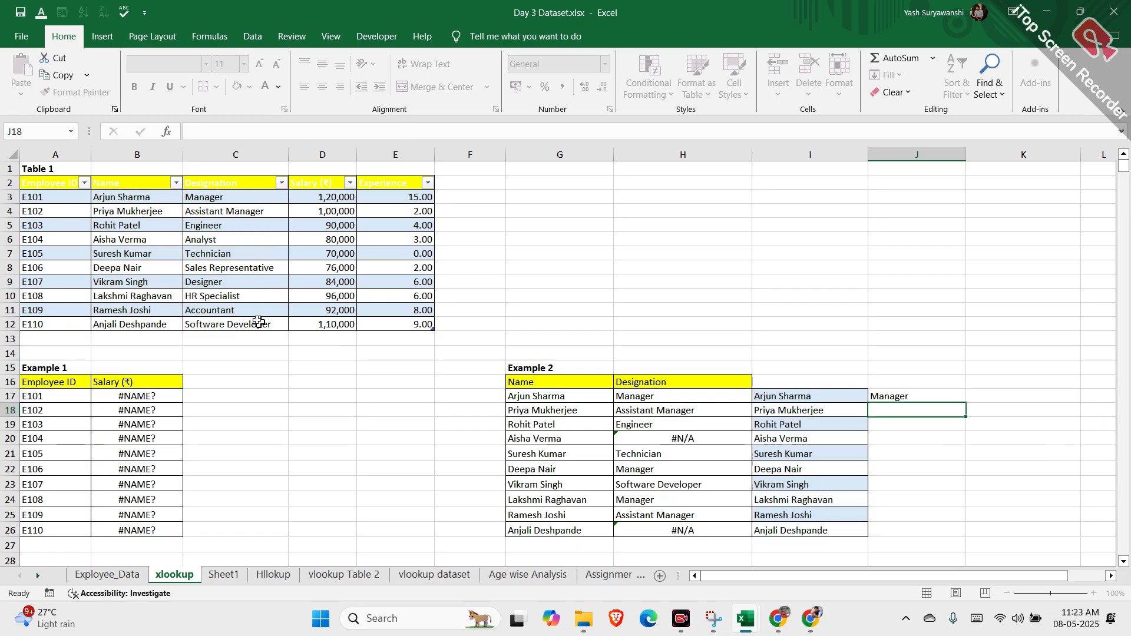
click(916, 397)
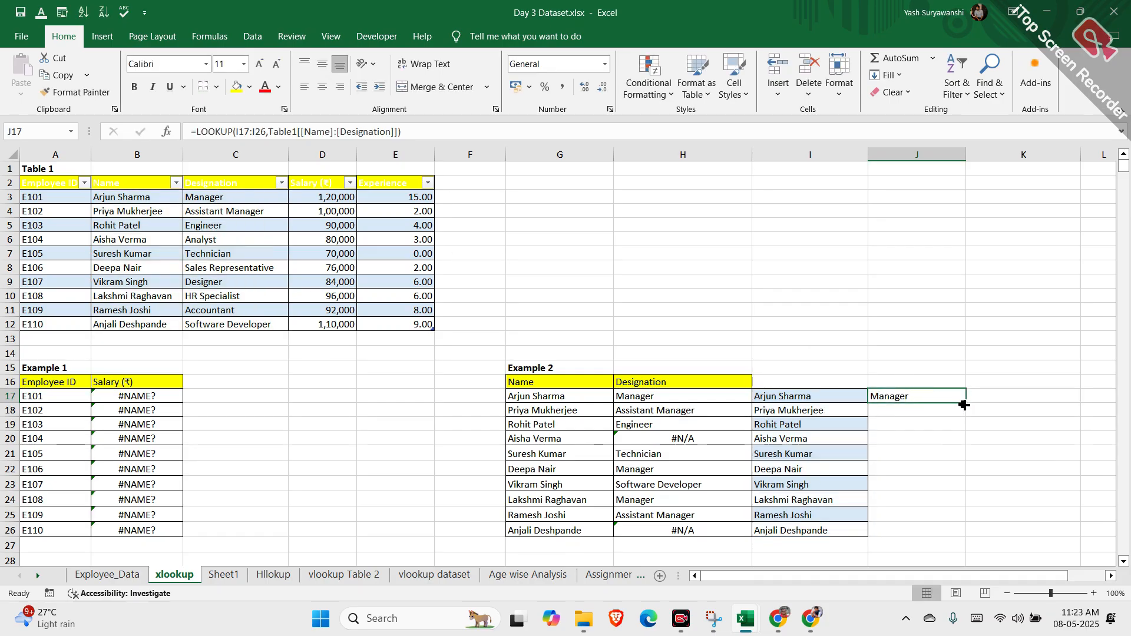
double_click(965, 405)
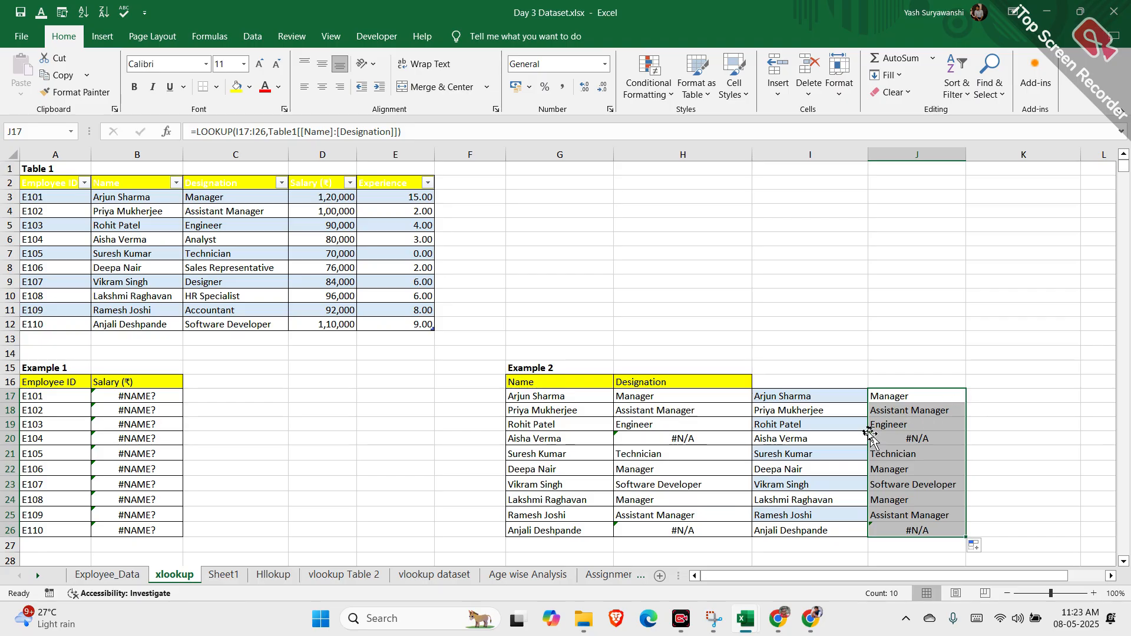
Step: Compare the name in B6 with the one in I20, and paste a copy of B6 over I20
click(121, 241)
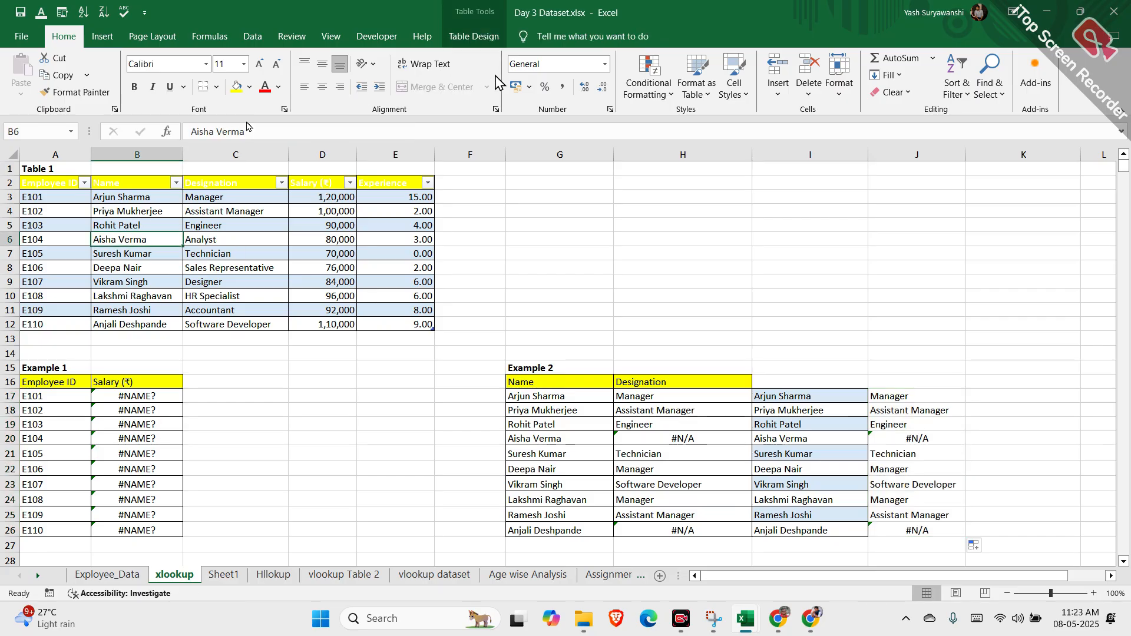
click(821, 439)
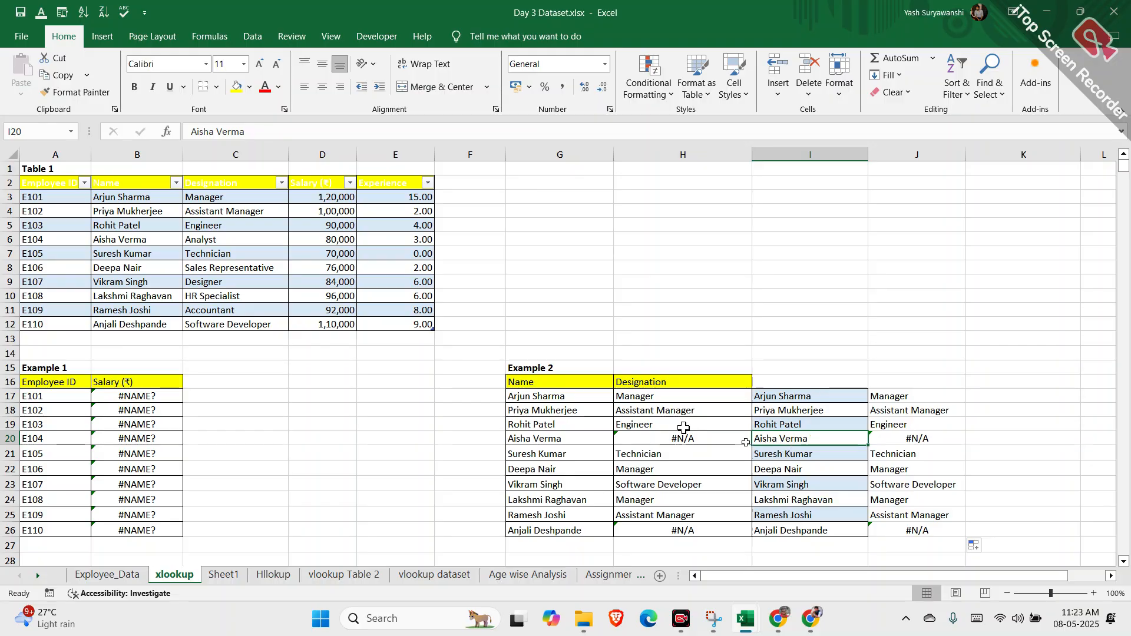
click(127, 238)
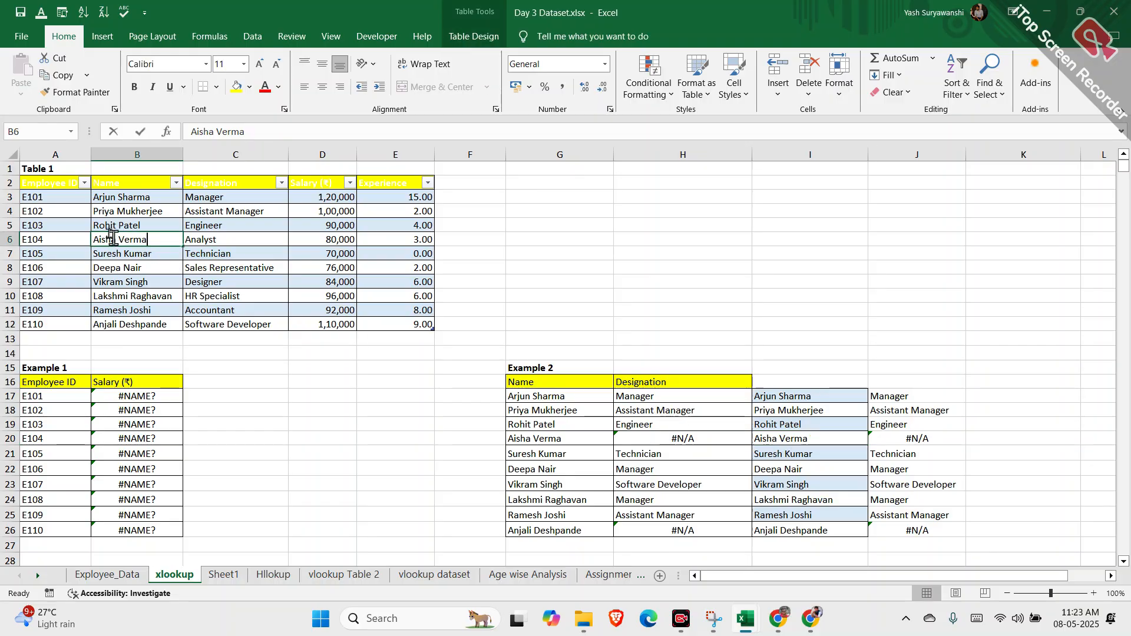
double_click(109, 239)
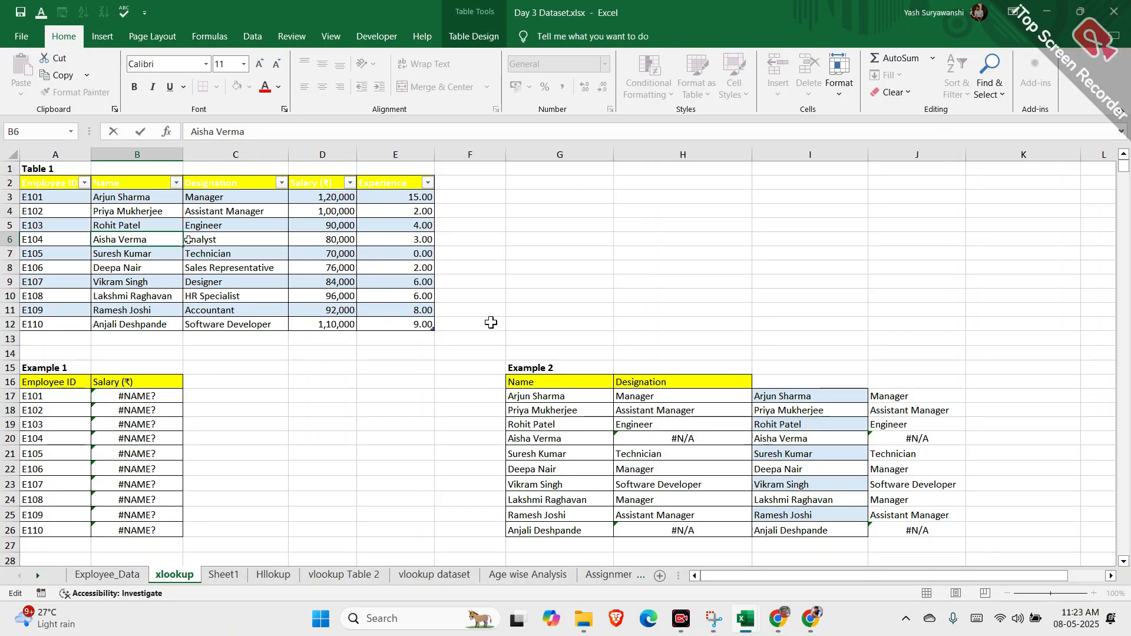
click(154, 238)
click(655, 240)
click(145, 239)
key(ctrl+c)
click(809, 439)
key(ctrl+v)
Step: Examine the lookup value ranges used by the LOOKUP formulas in J20 and J17
double_click(917, 439)
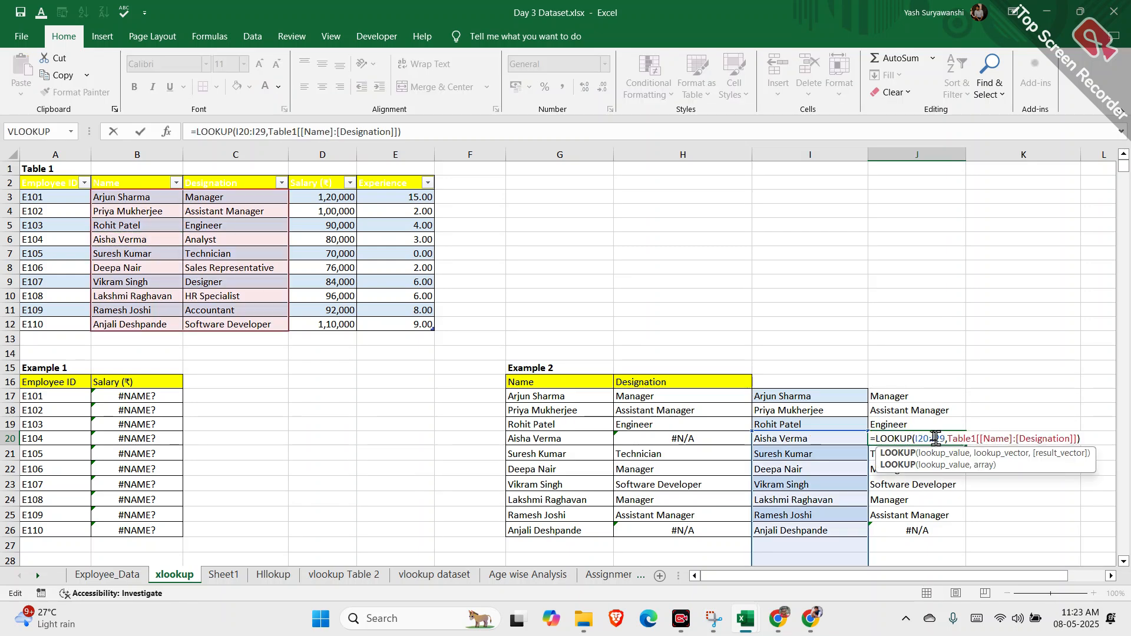
scroll(827, 435, down, 1)
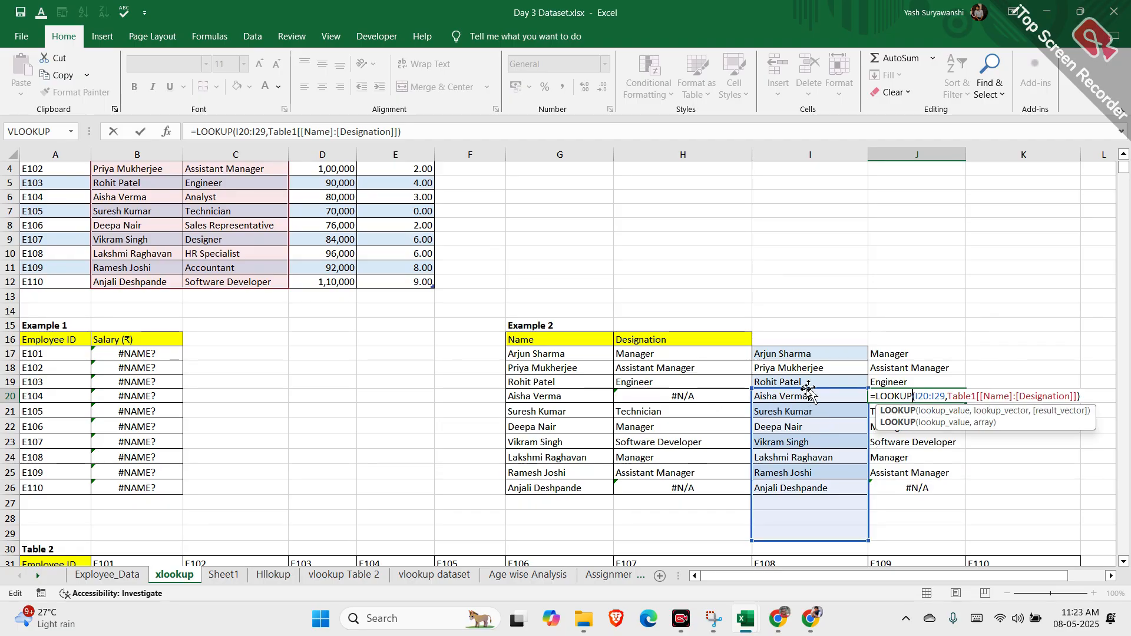
click(826, 352)
double_click(905, 354)
drag(947, 353, 917, 353)
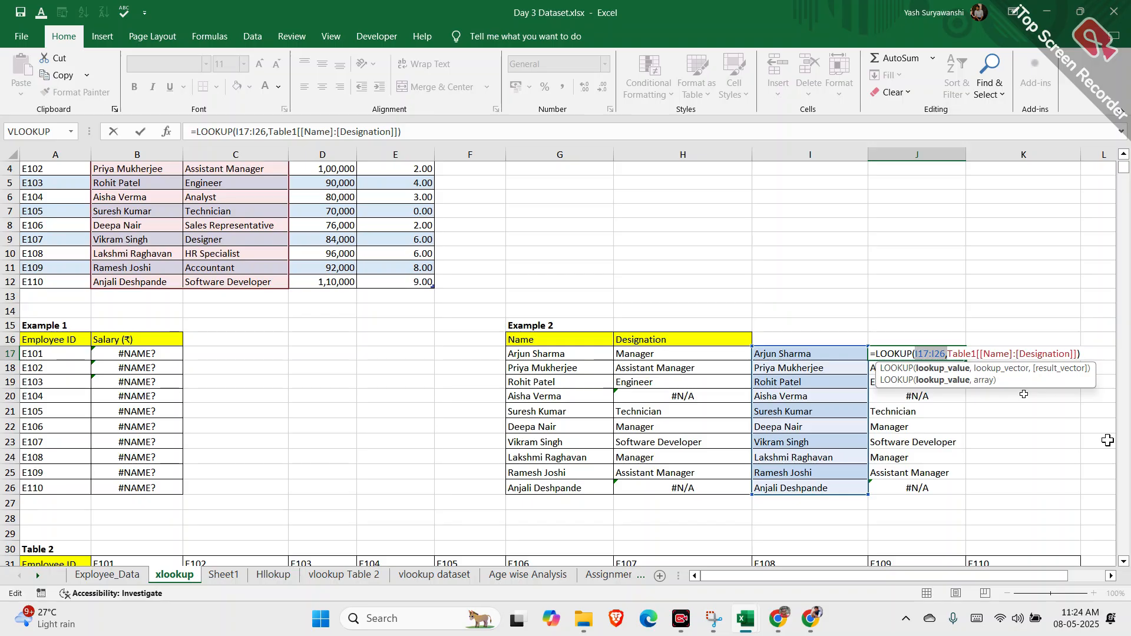
key(Return)
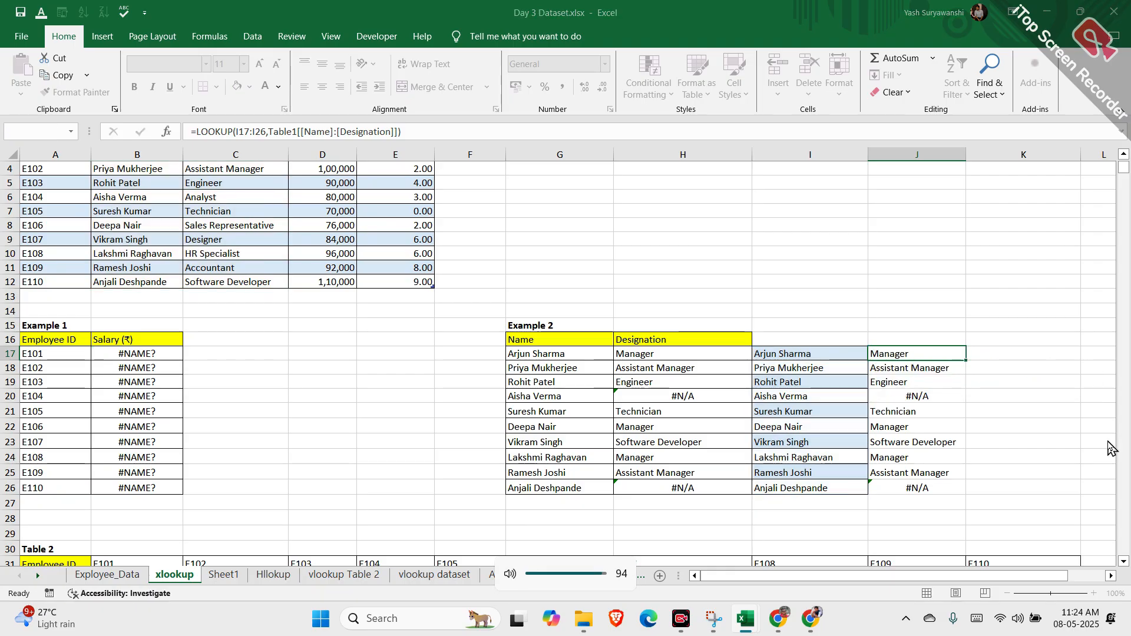
click(718, 192)
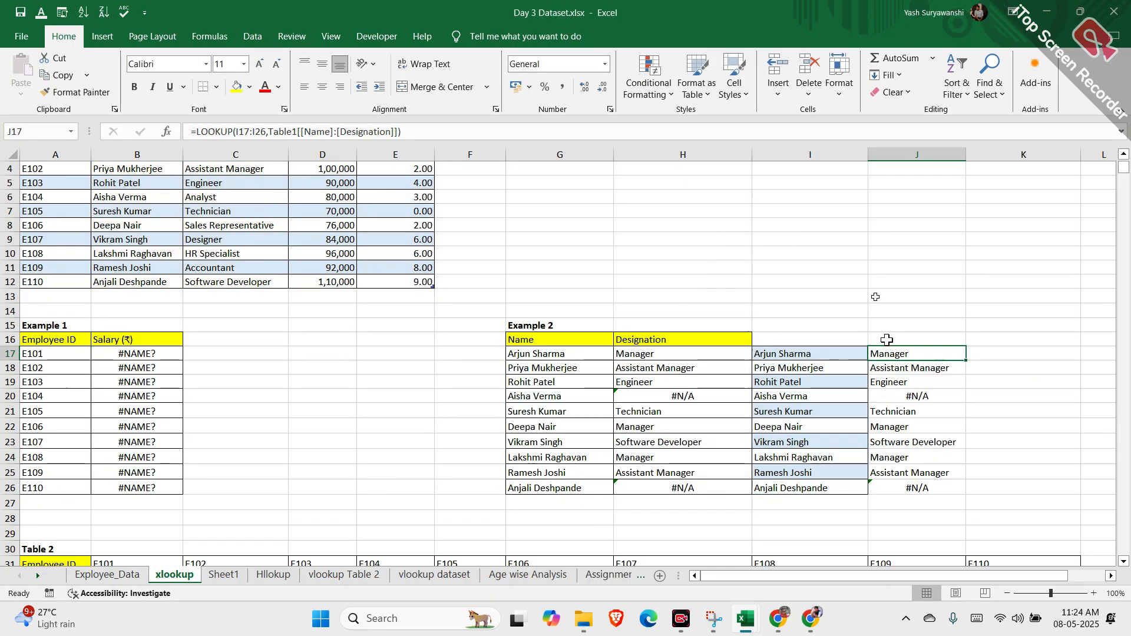
Step: Make the lookup value range in J17's formula absolute as $I$17:$I$26 and fill the formula down to J26
double_click(892, 353)
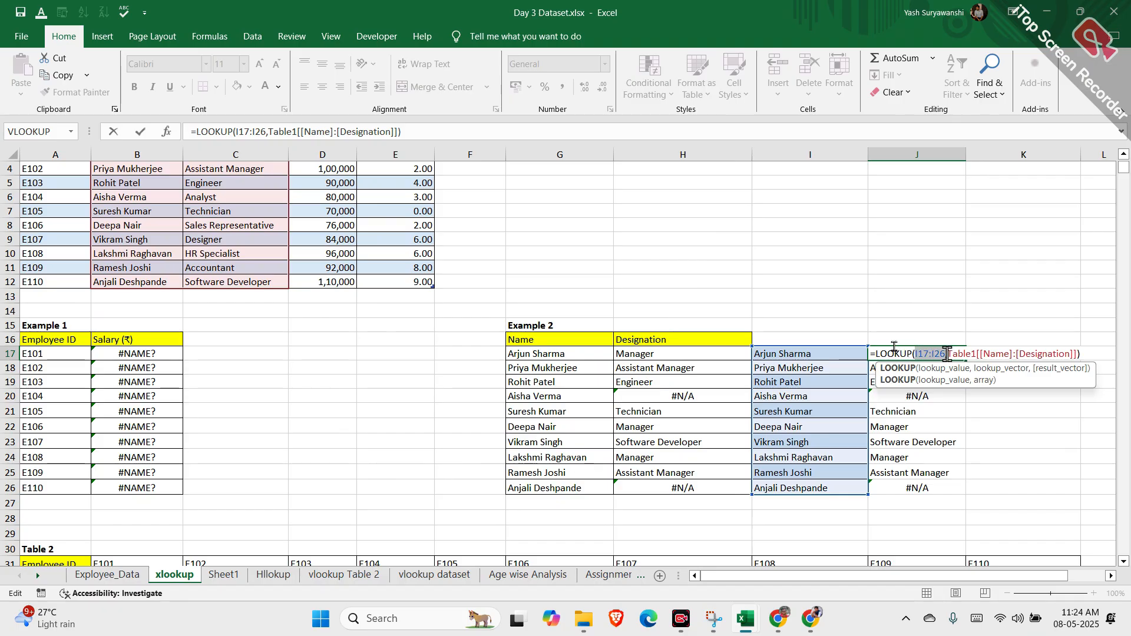
drag(946, 352, 946, 353)
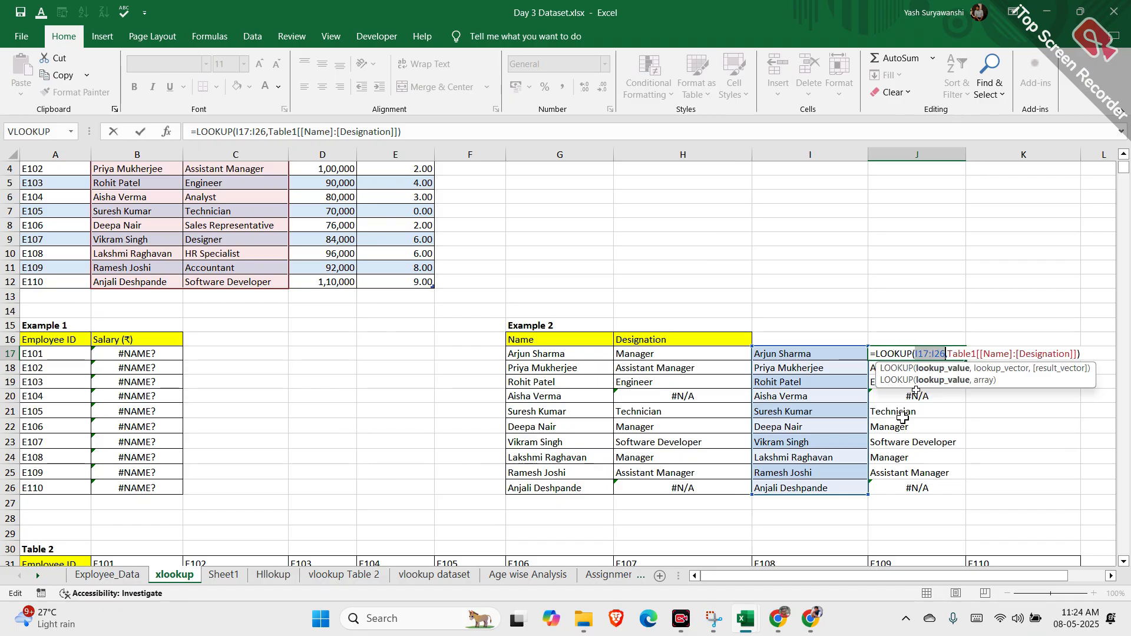
key(F4)
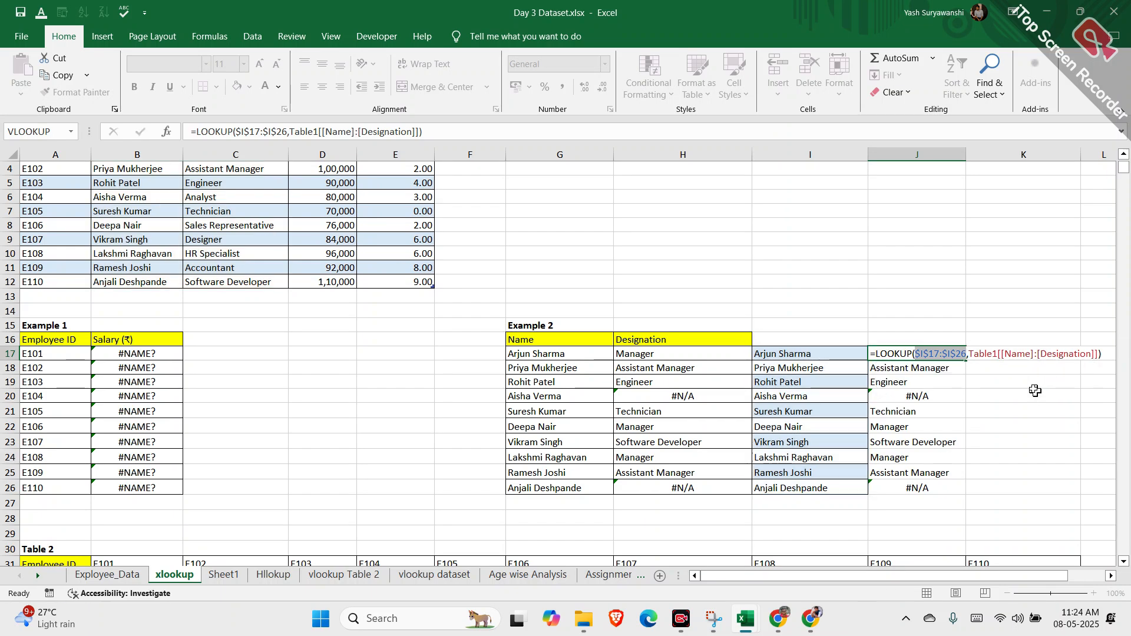
key(ctrl+Return)
double_click(966, 356)
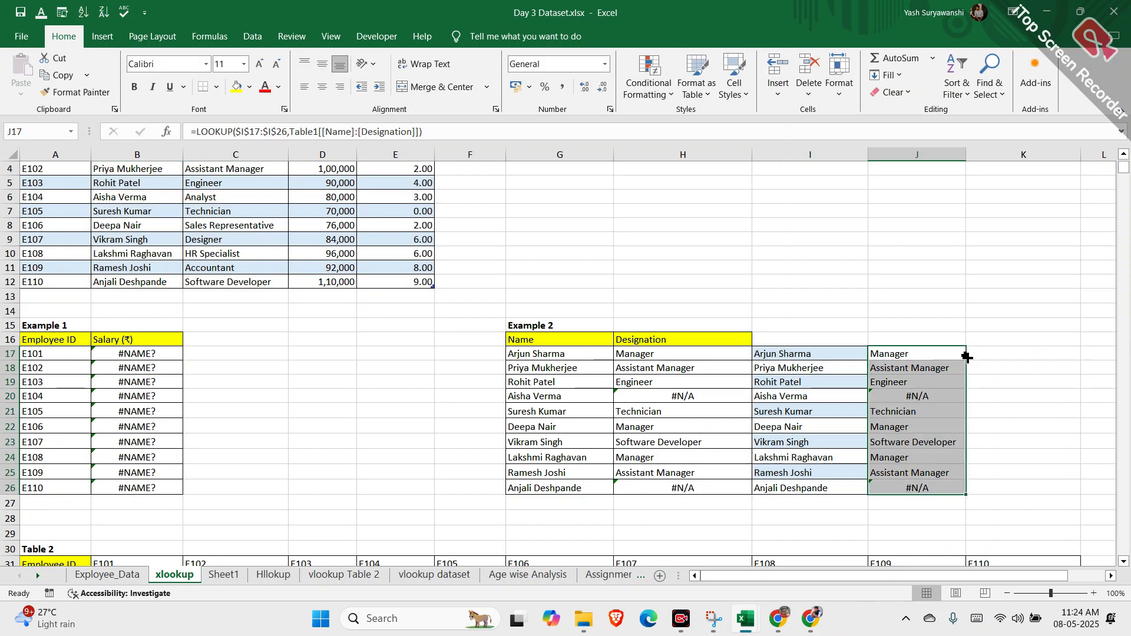
click(961, 354)
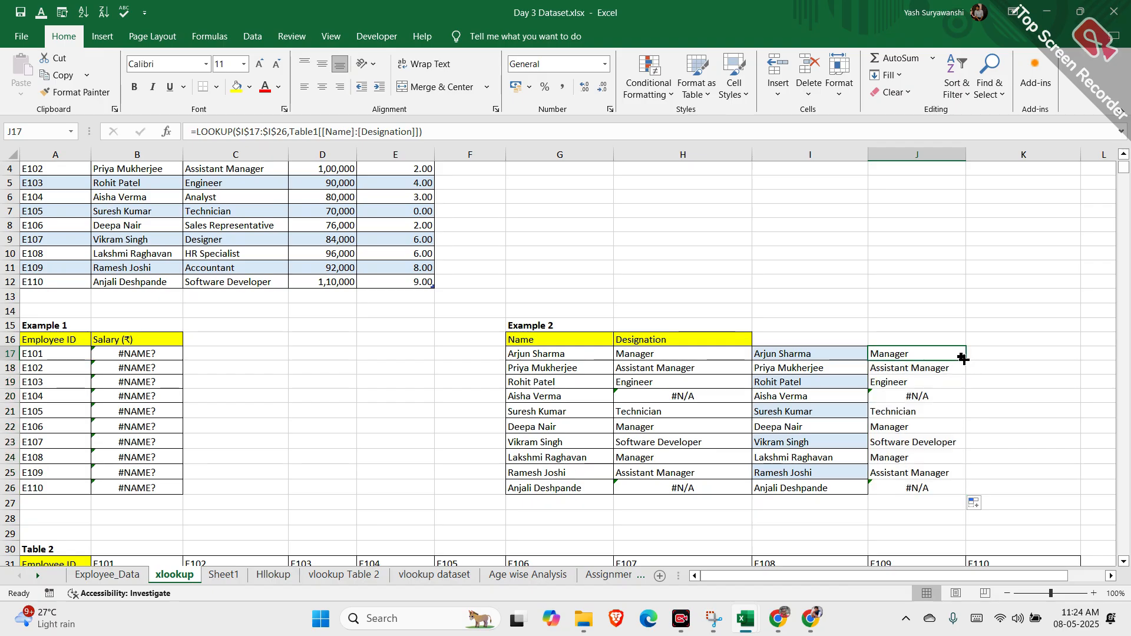
double_click(963, 359)
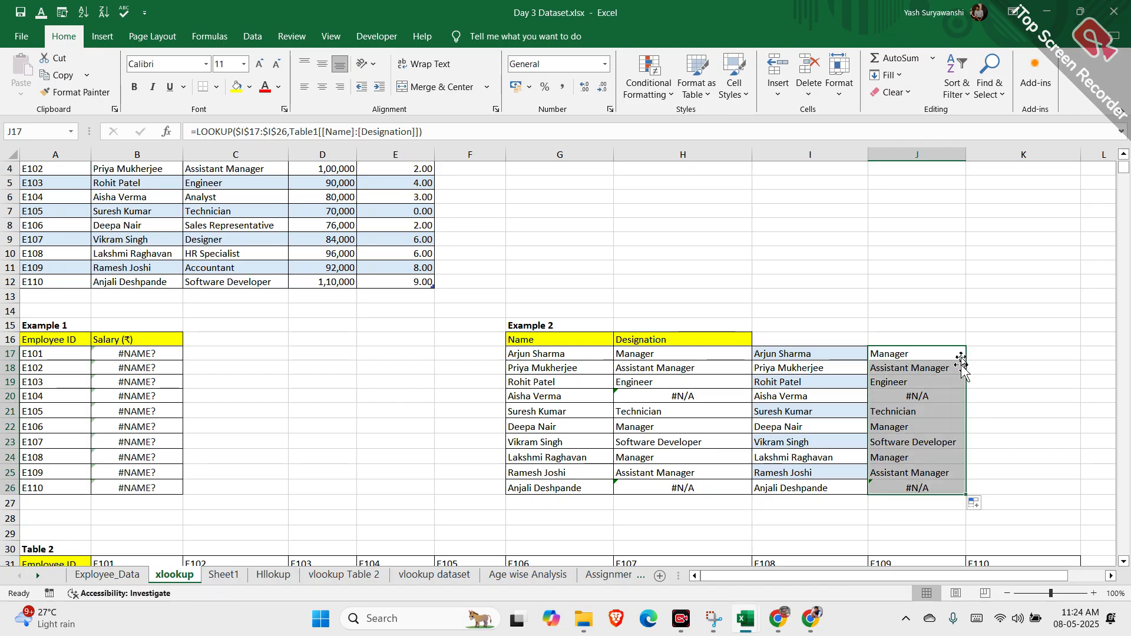
Step: Inspect the LOOKUP formula in J20, then open and close the help on its #N/A error
double_click(940, 395)
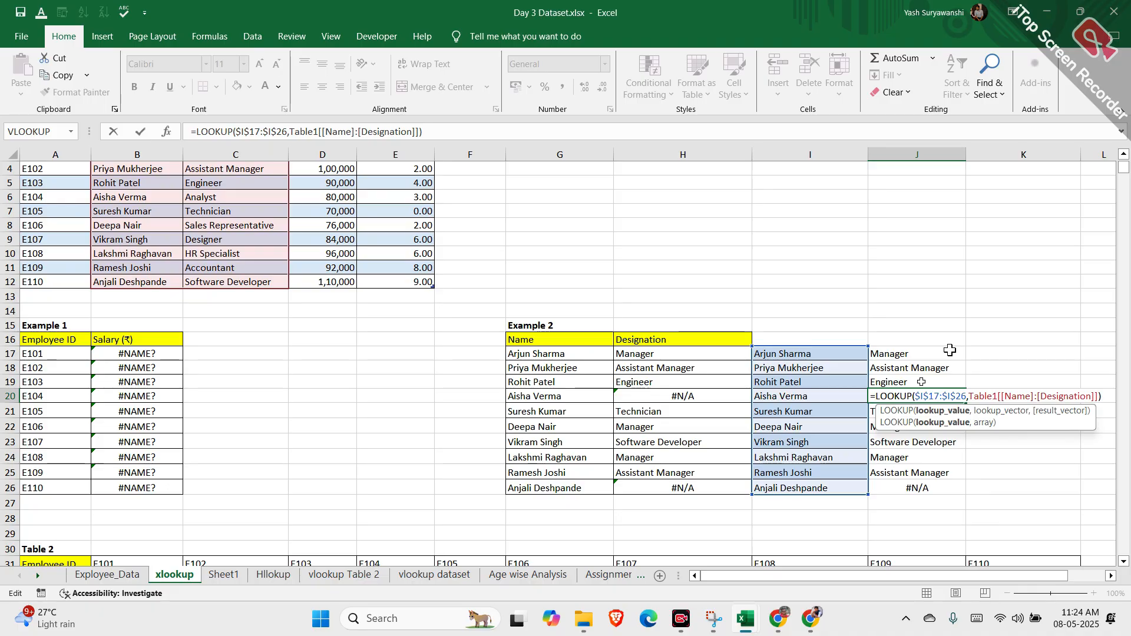
key(Escape)
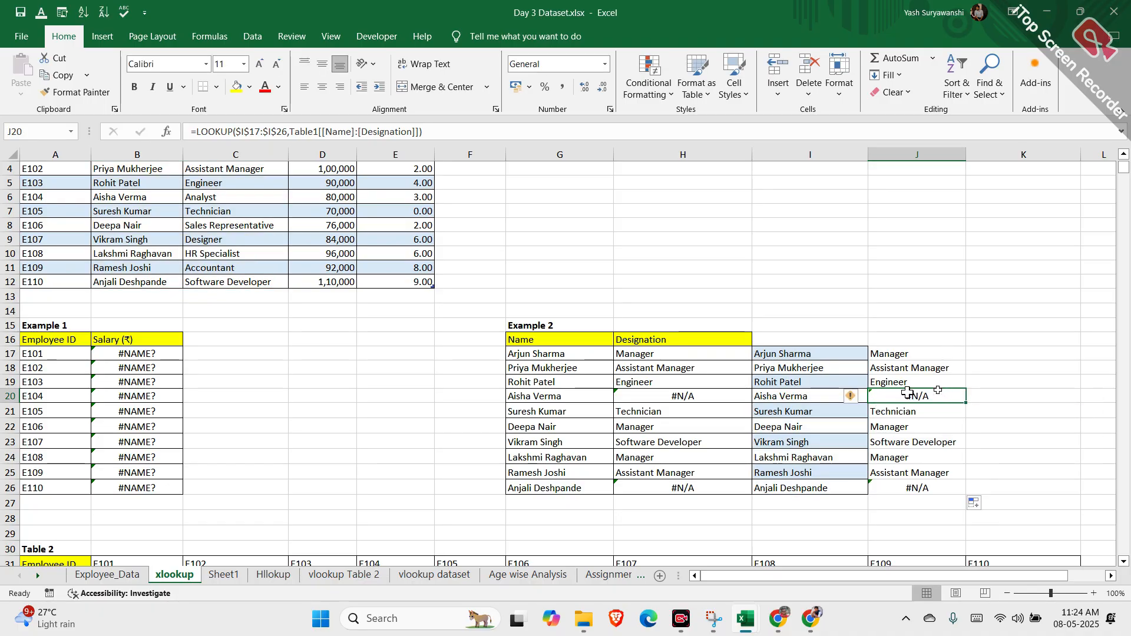
click(859, 398)
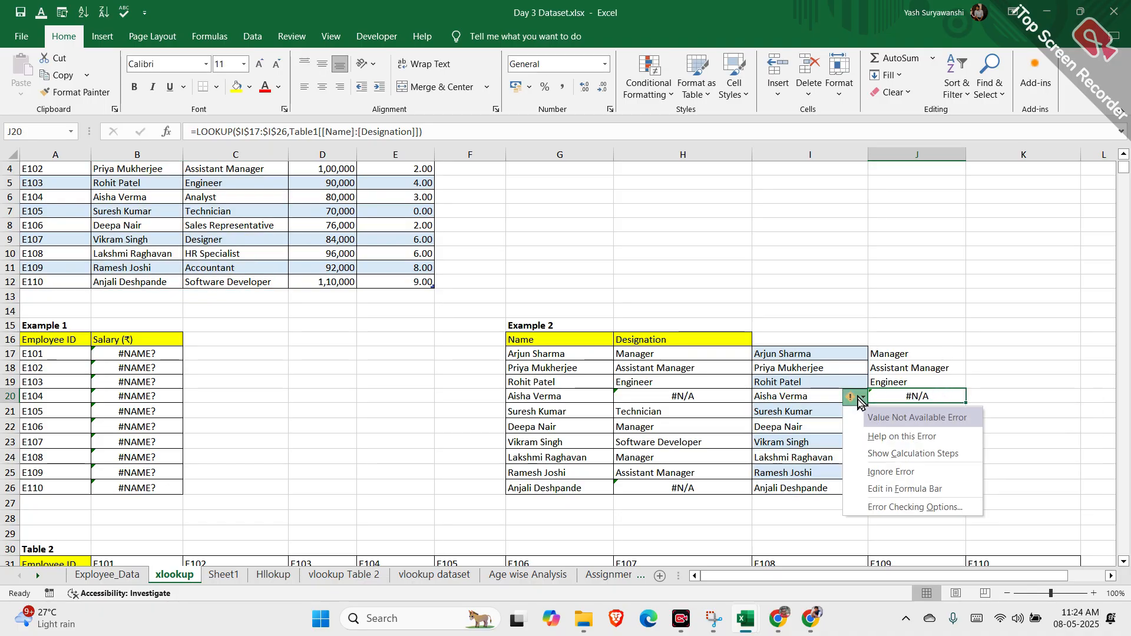
click(896, 437)
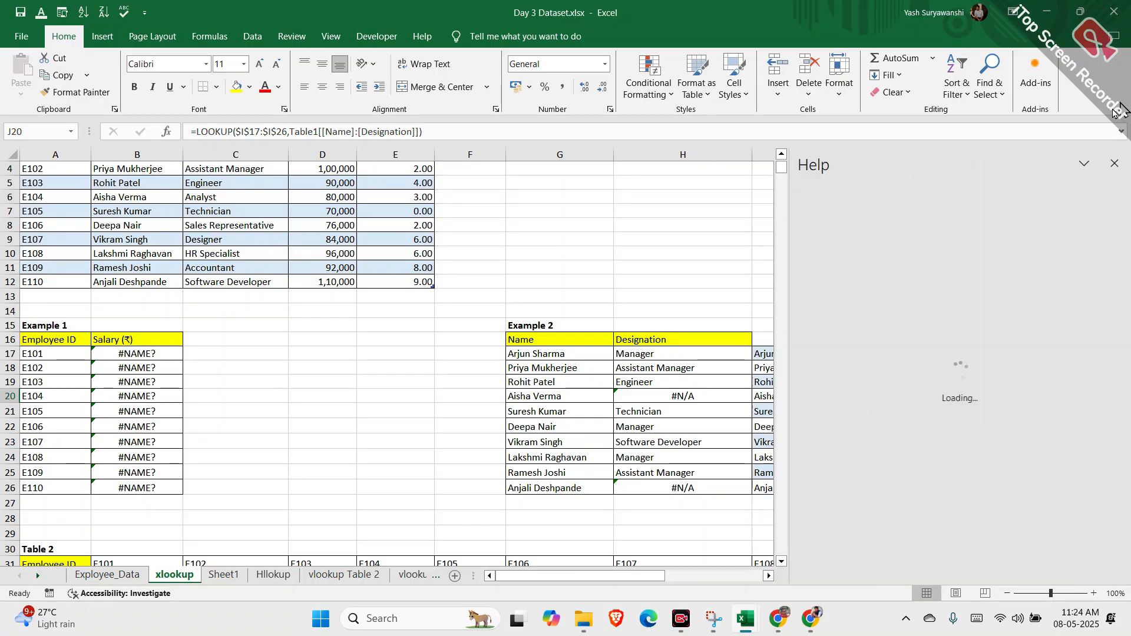
click(1114, 164)
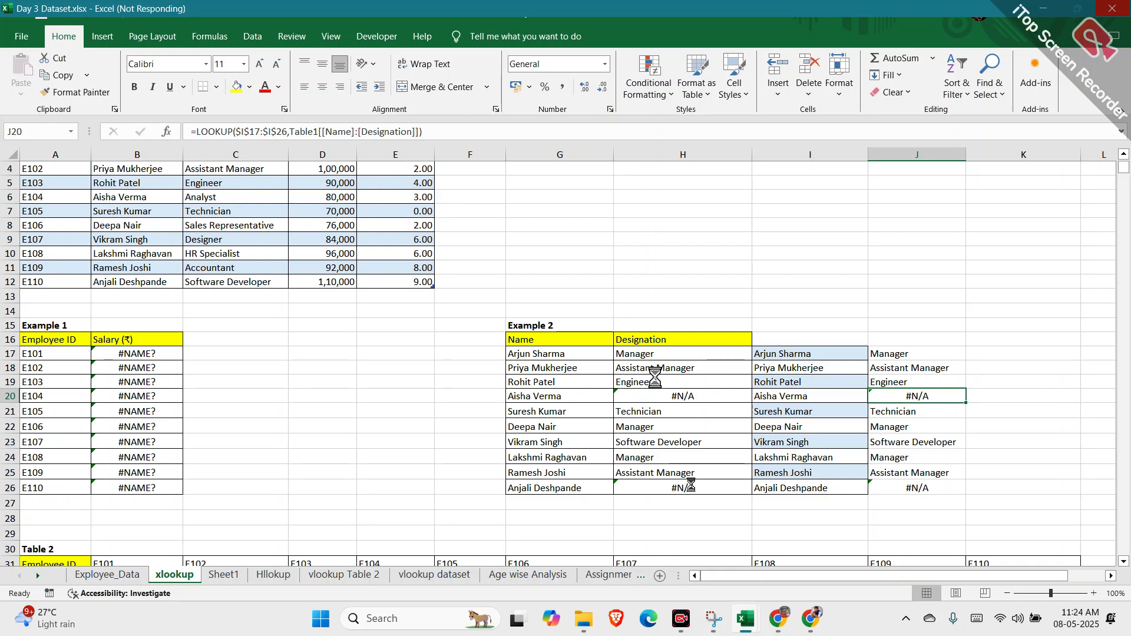
Step: Copy Table 1 (A2:E12) from the xlookup sheet to H20 on Sheet1 and autofit columns H and I
drag(56, 189, 395, 322)
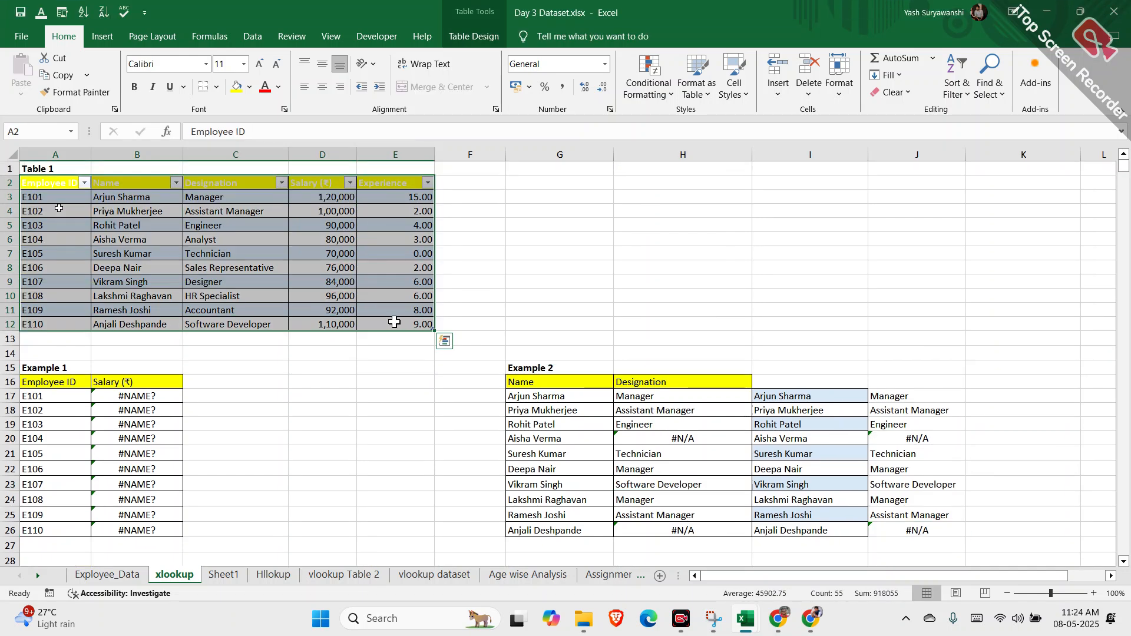
key(ctrl+c)
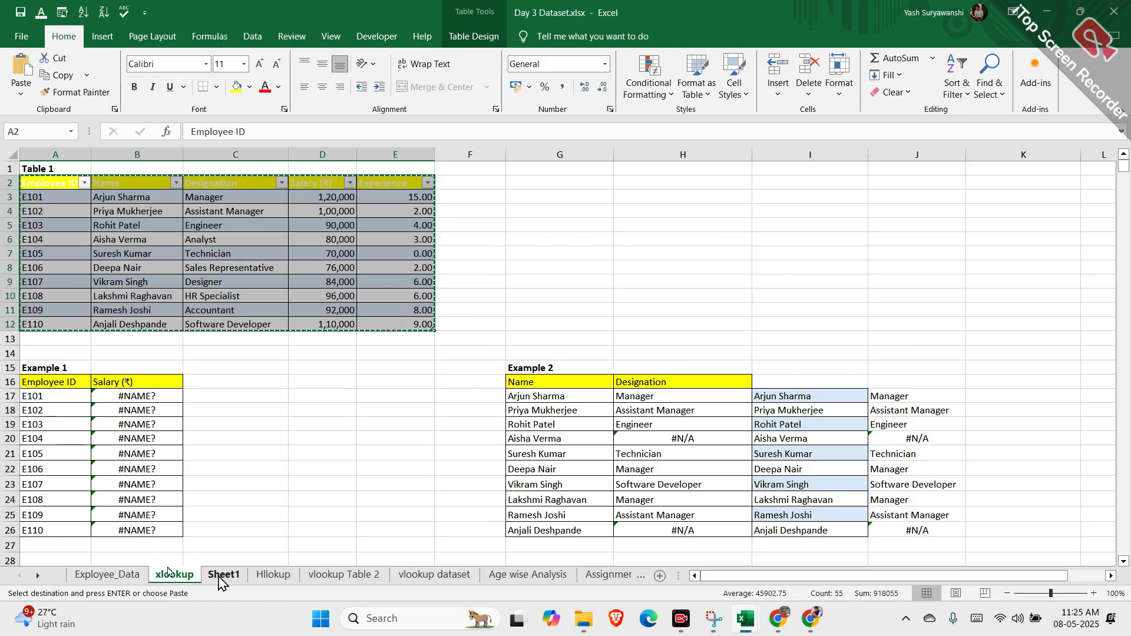
click(223, 575)
click(482, 438)
key(ctrl+v)
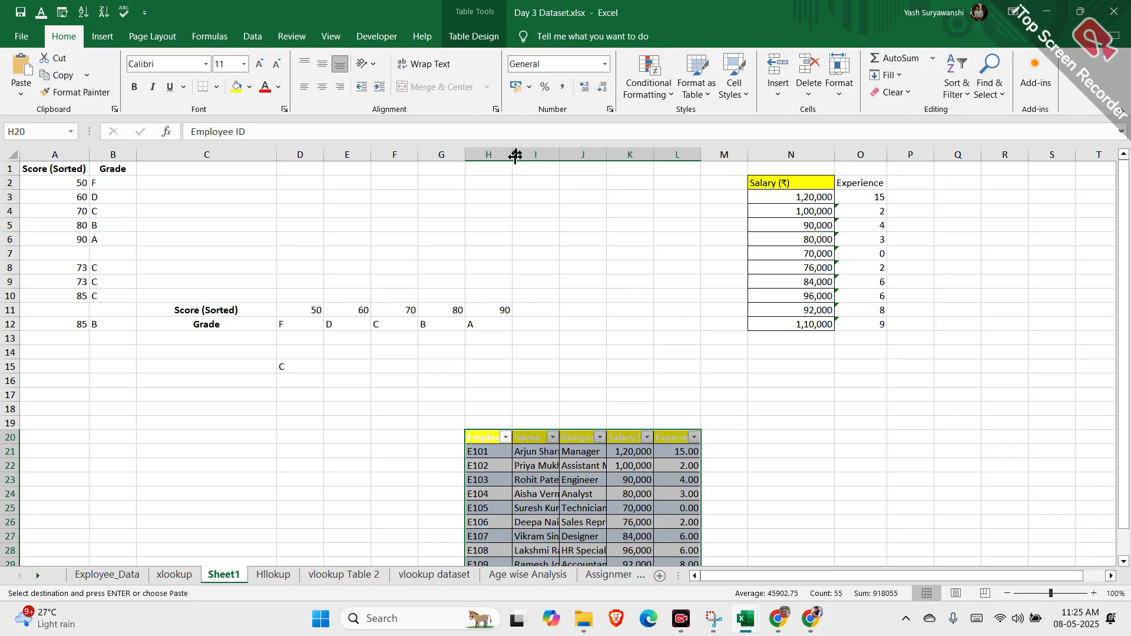
double_click(516, 155)
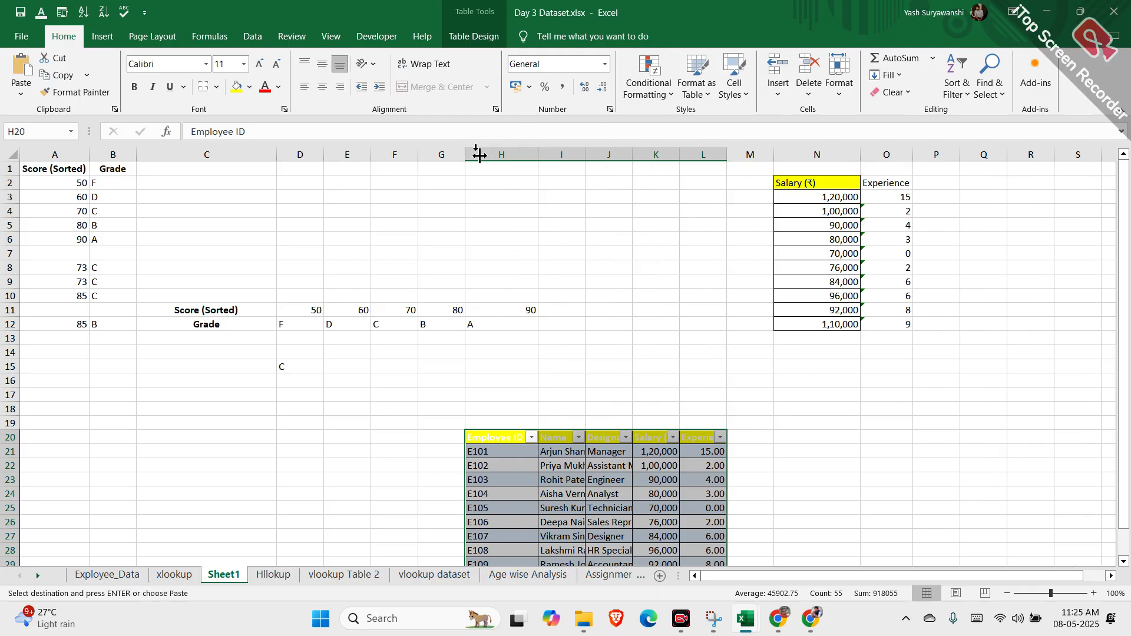
double_click(585, 155)
click(879, 326)
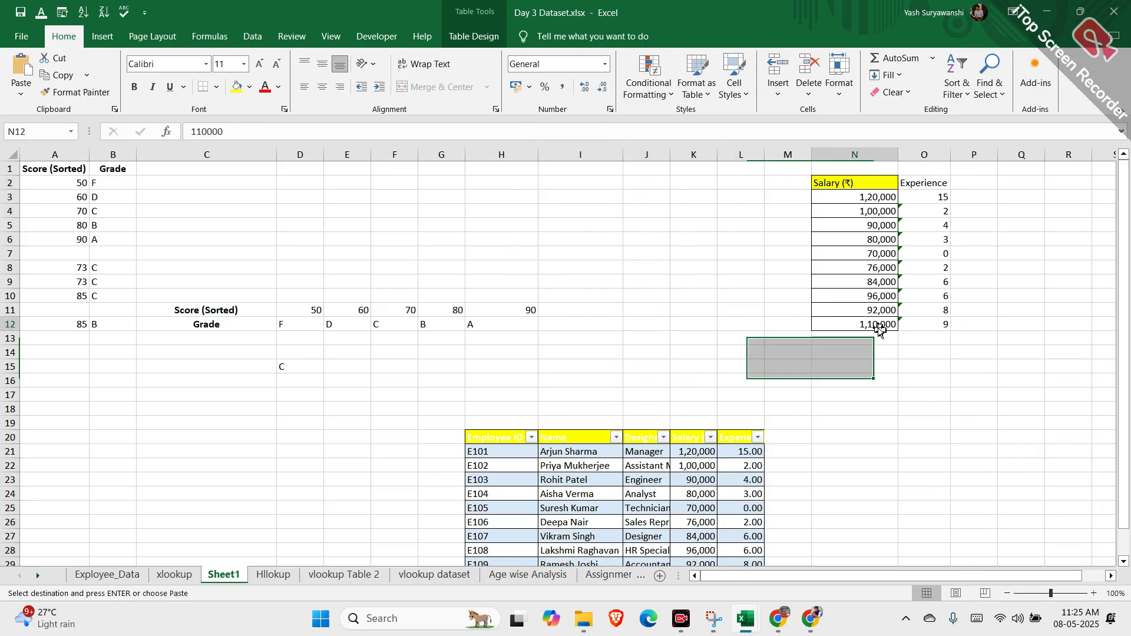
Step: Copy the Name column I20:I30 and paste it as values only starting at K34
scroll(880, 328, down, 4)
drag(579, 264, 596, 407)
key(ctrl+c)
click(711, 466)
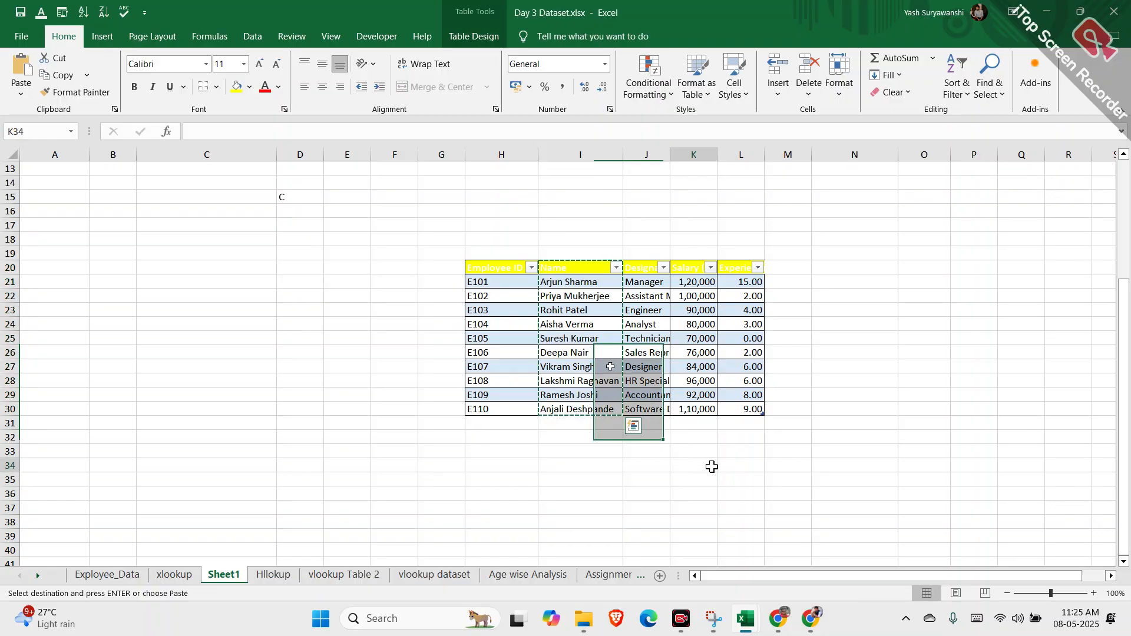
key(ctrl+v)
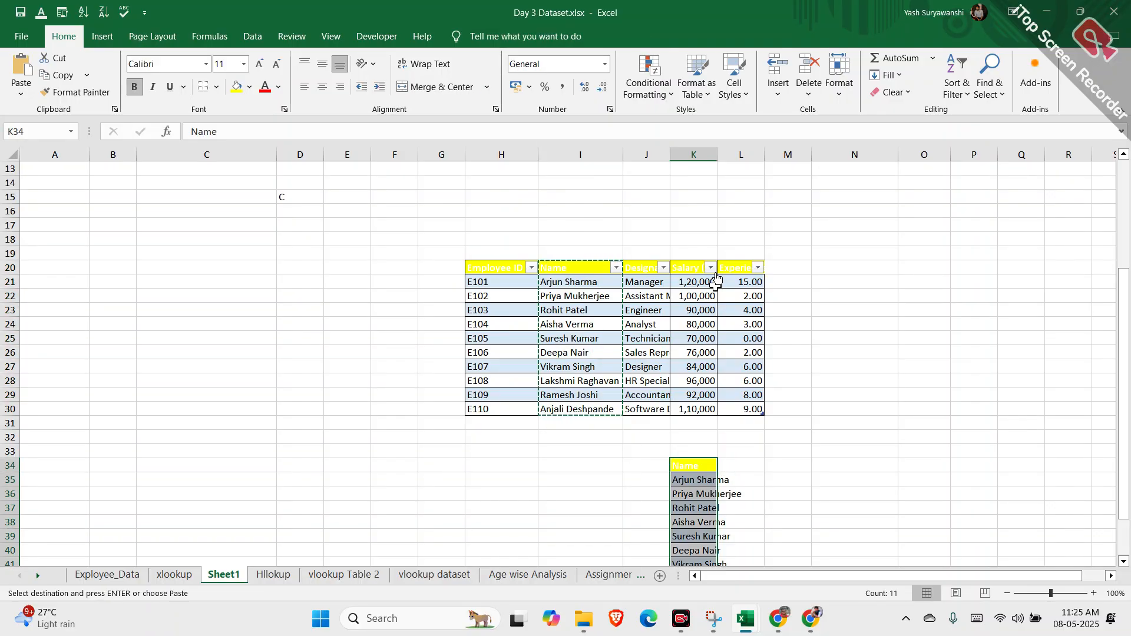
key(ctrl+z)
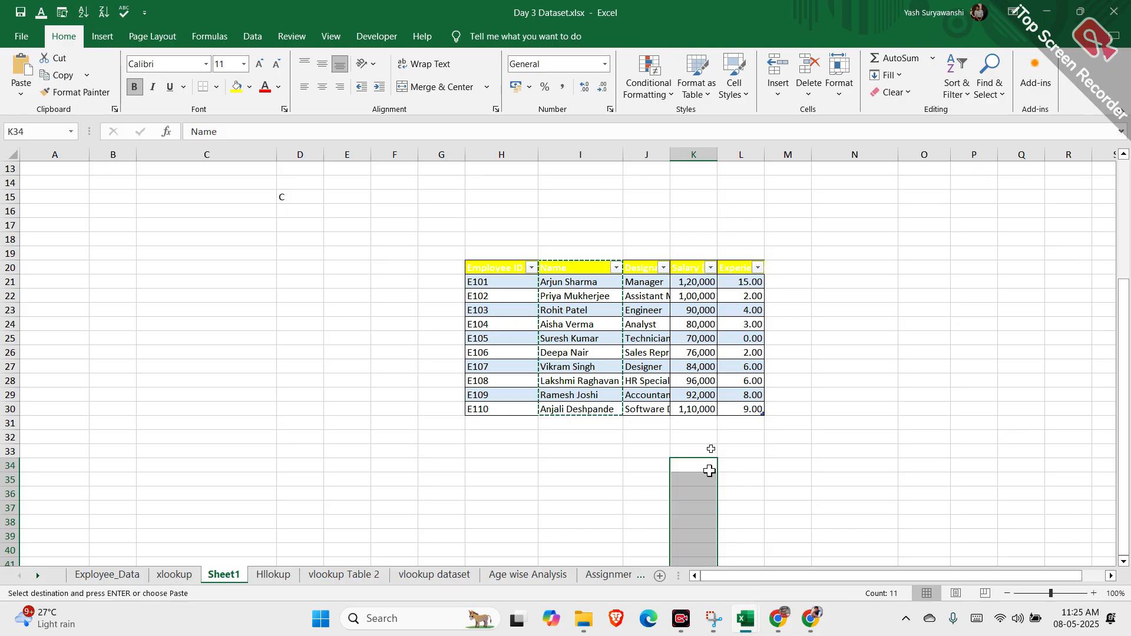
right_click(701, 464)
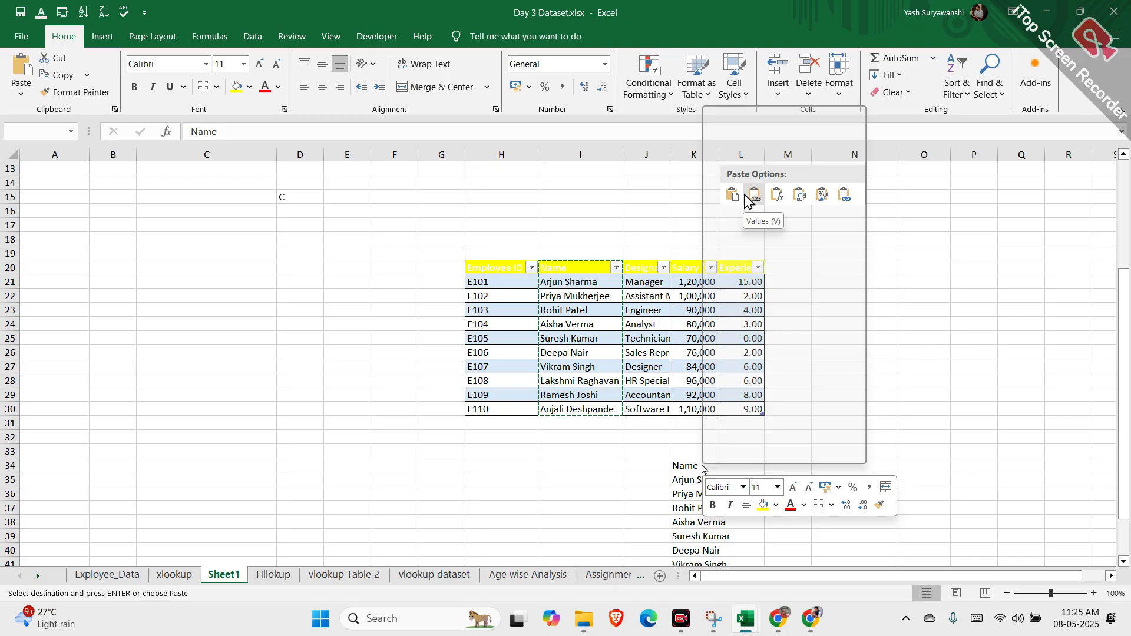
click(746, 200)
Step: Paste the copied Name column transposed into row 20 starting at O20, and autofit columns P and K
drag(583, 266, 592, 402)
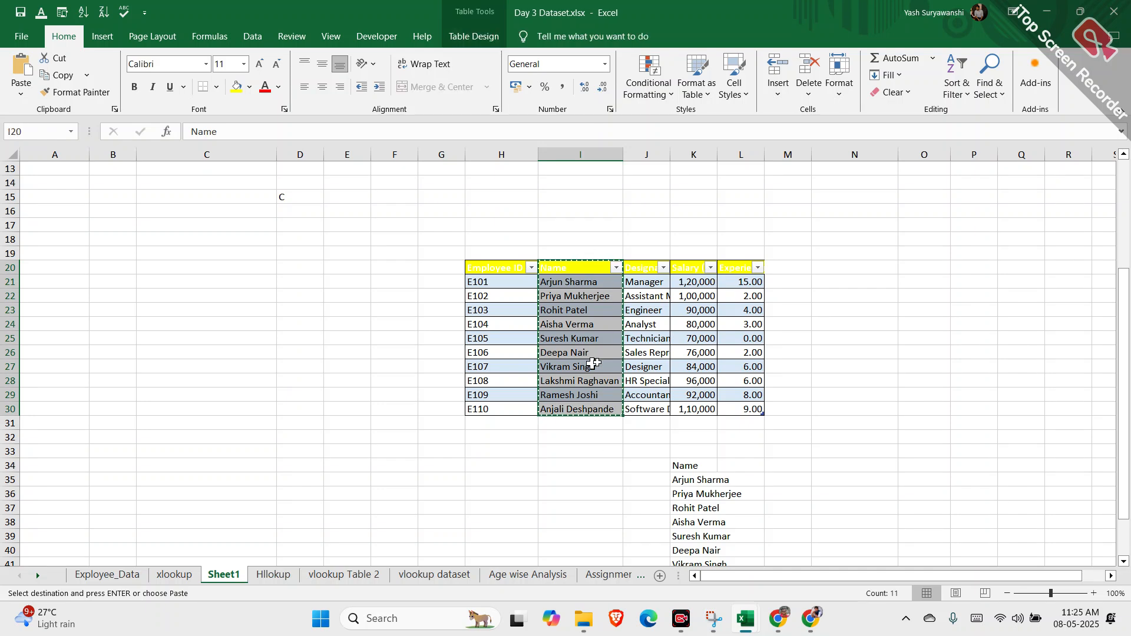
click(919, 271)
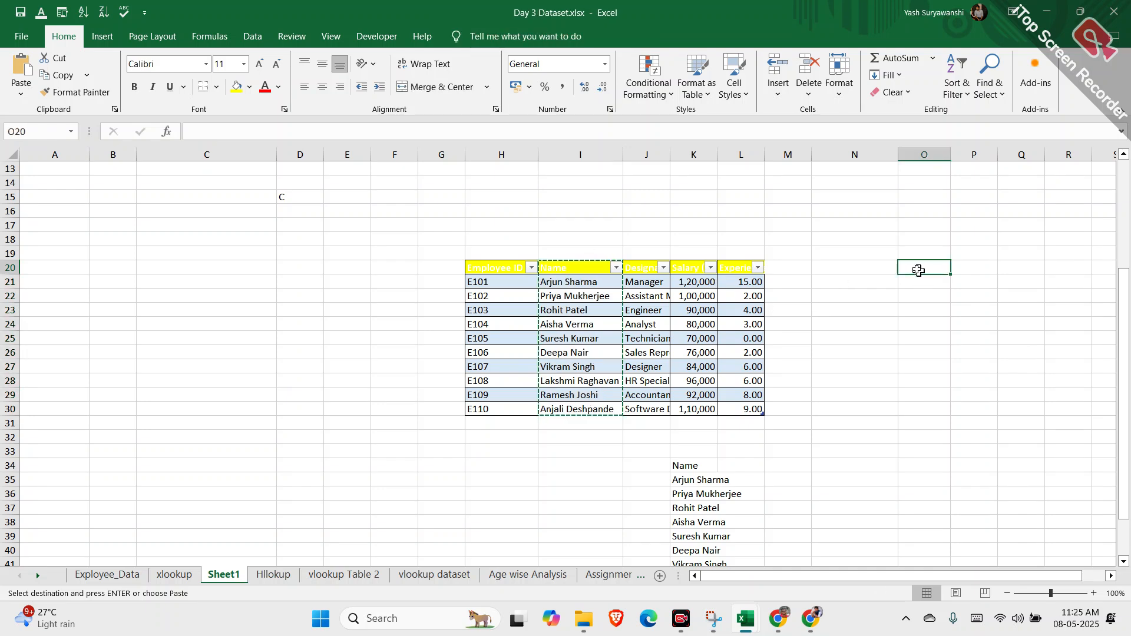
right_click(919, 269)
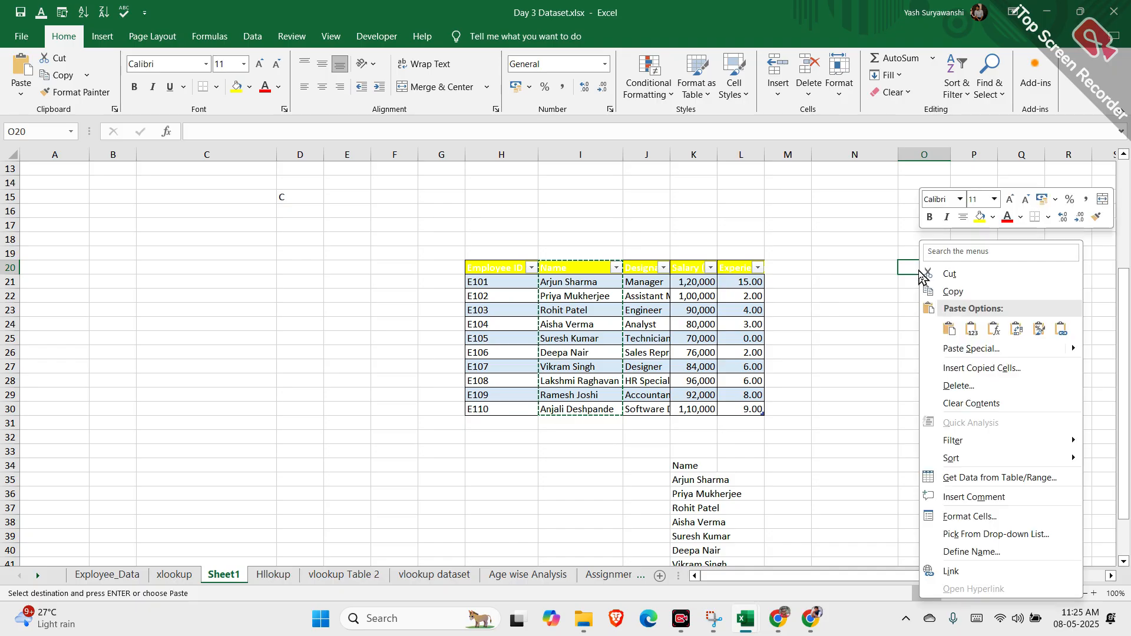
click(1014, 331)
drag(855, 582, 974, 578)
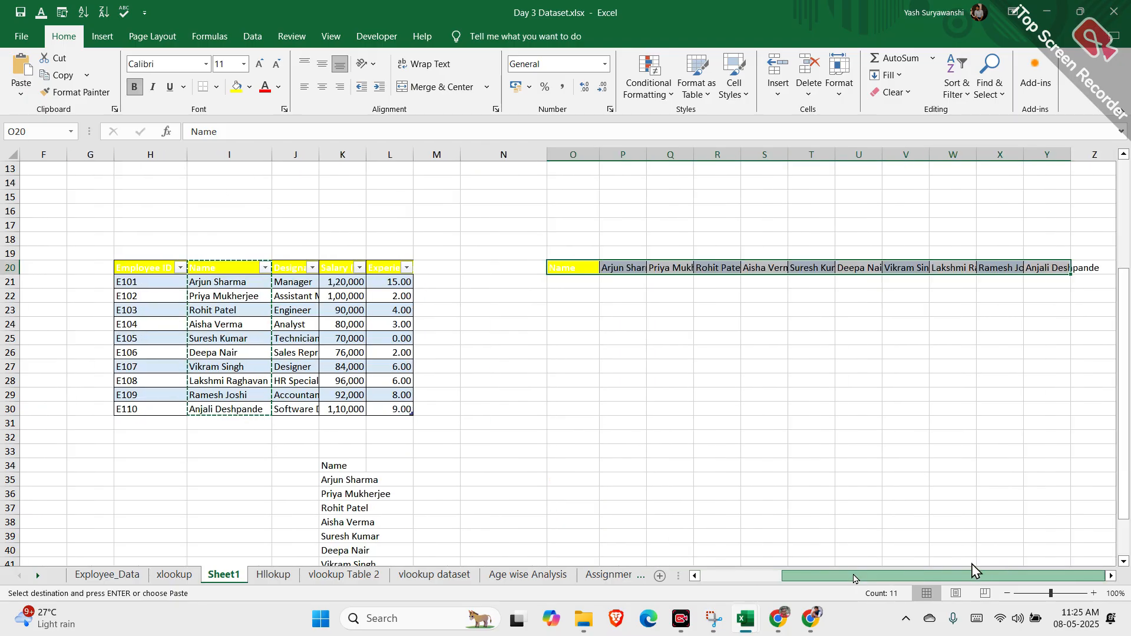
double_click(646, 152)
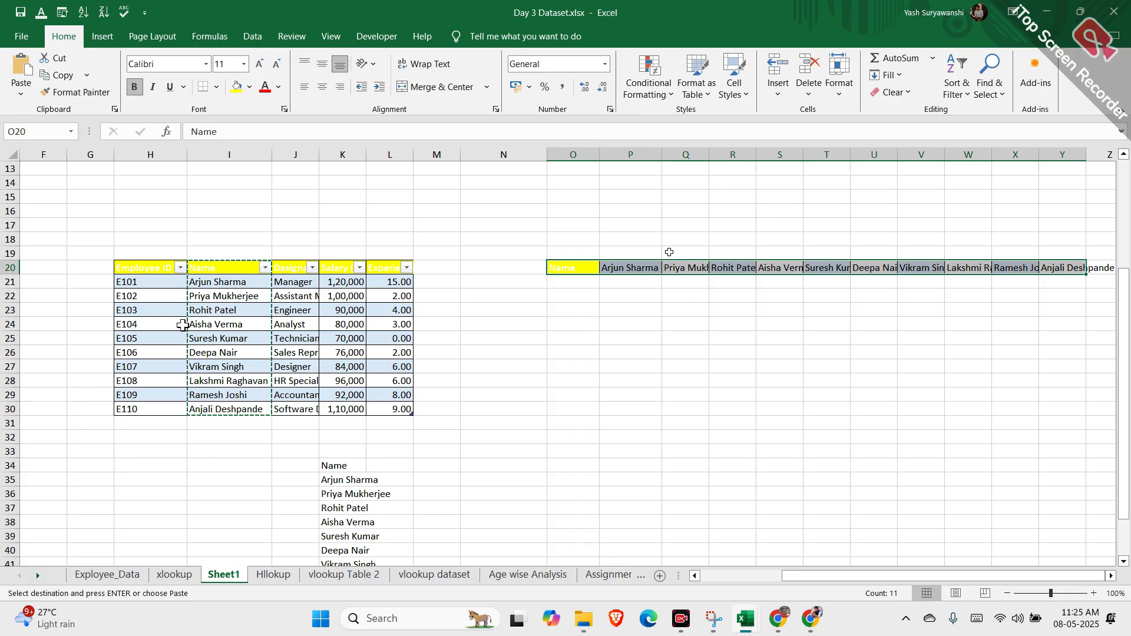
double_click(366, 151)
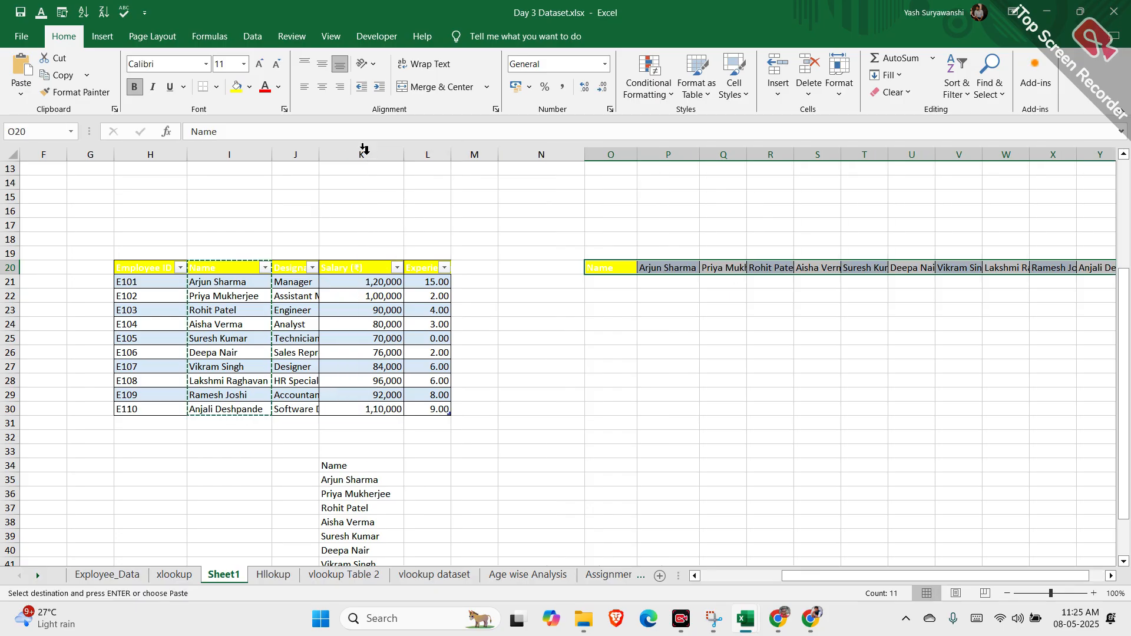
Step: Enter =LOOKUP(K35:K44,Table14[[Name]:[Designation]]) in L35
click(426, 483)
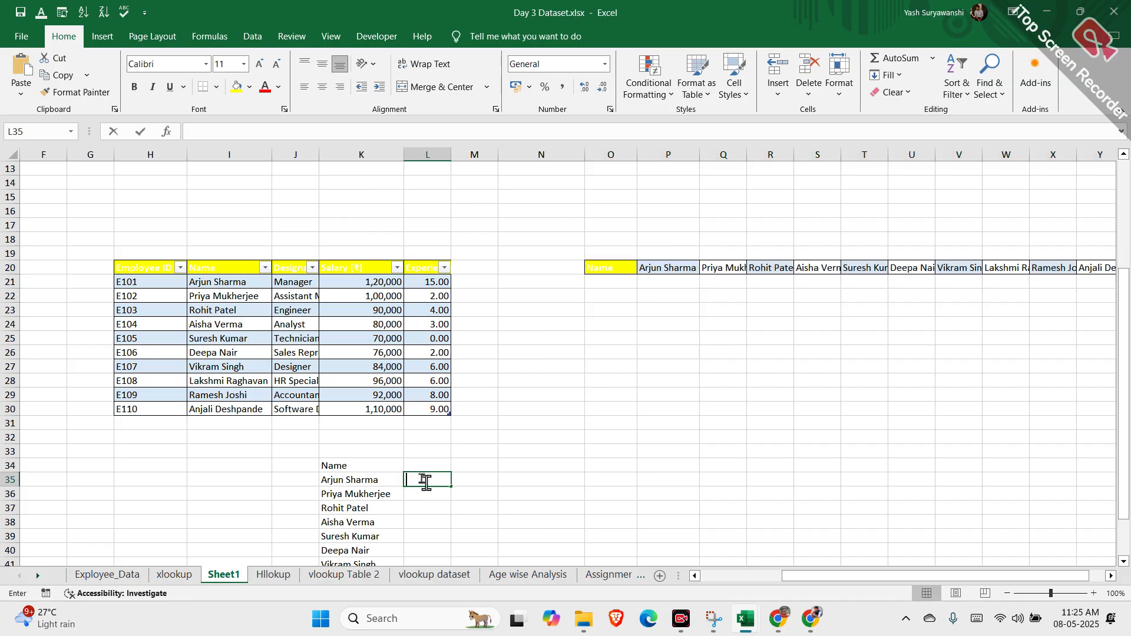
text(=loo)
key(Tab)
drag(339, 480, 357, 545)
text(,)
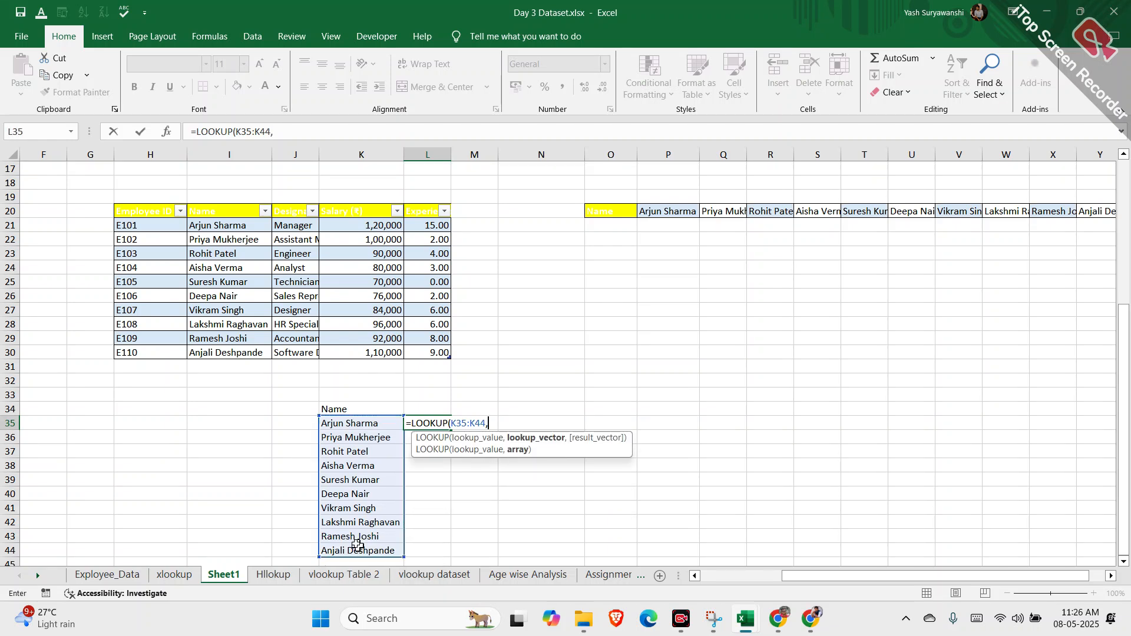
click(244, 221)
drag(245, 222, 292, 358)
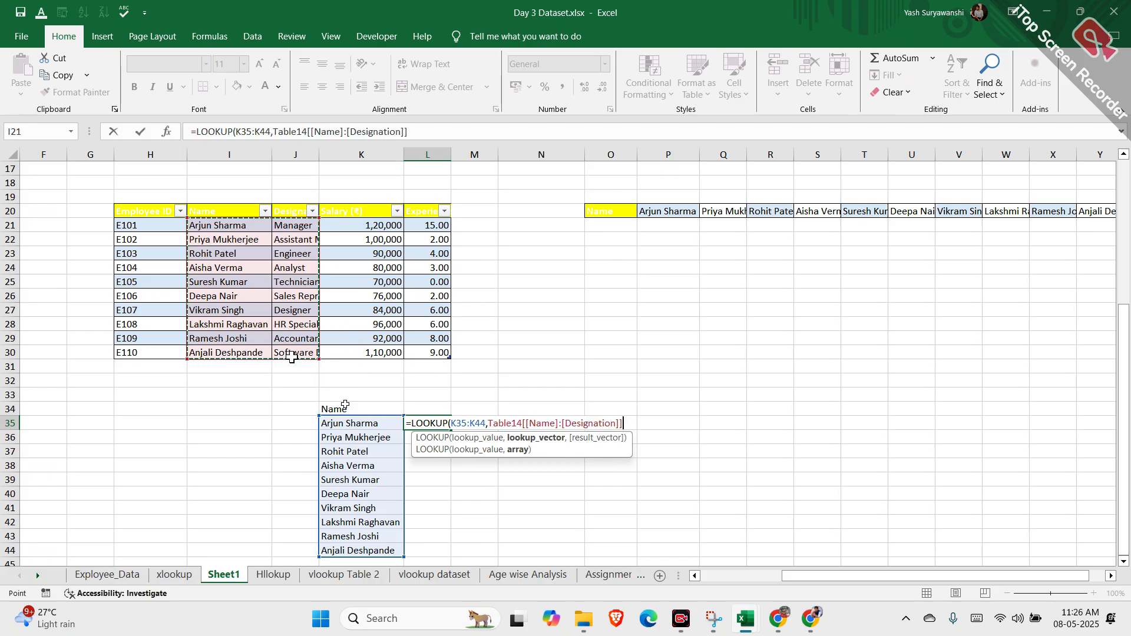
text())
key(Return)
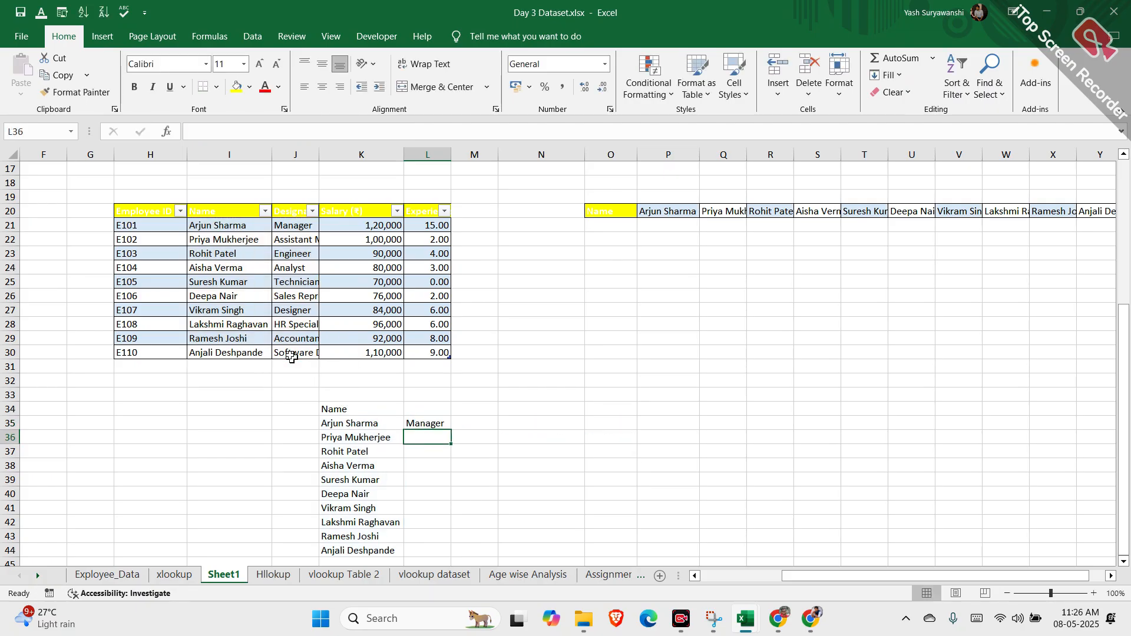
Step: Fill the LOOKUP formula from L35 down to L44, check L44's formula, and widen column L
click(436, 424)
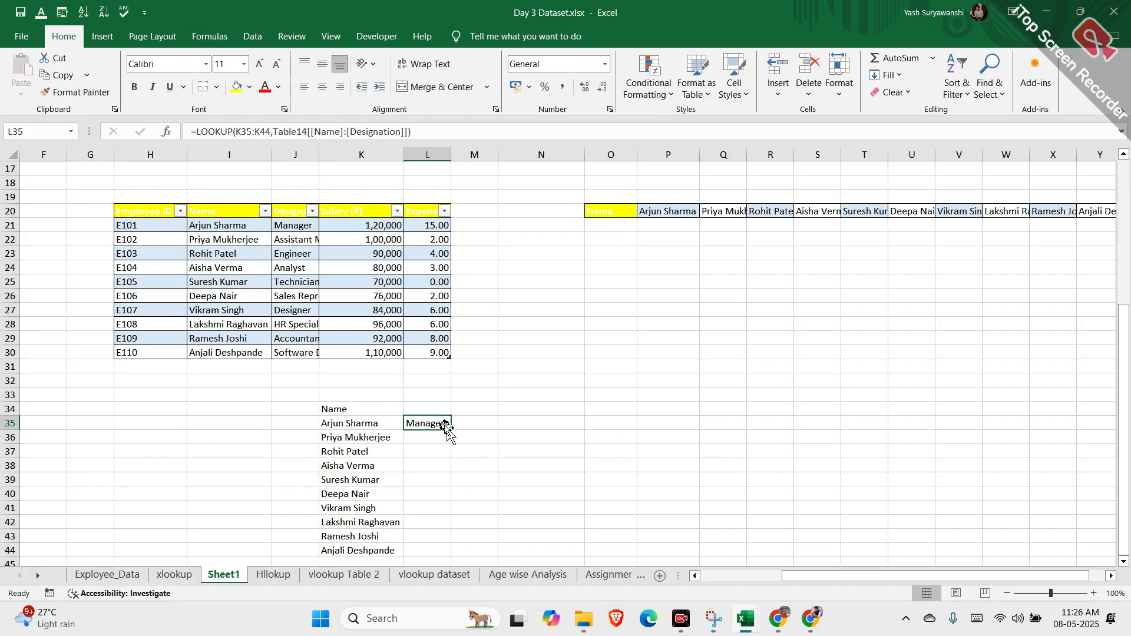
double_click(450, 430)
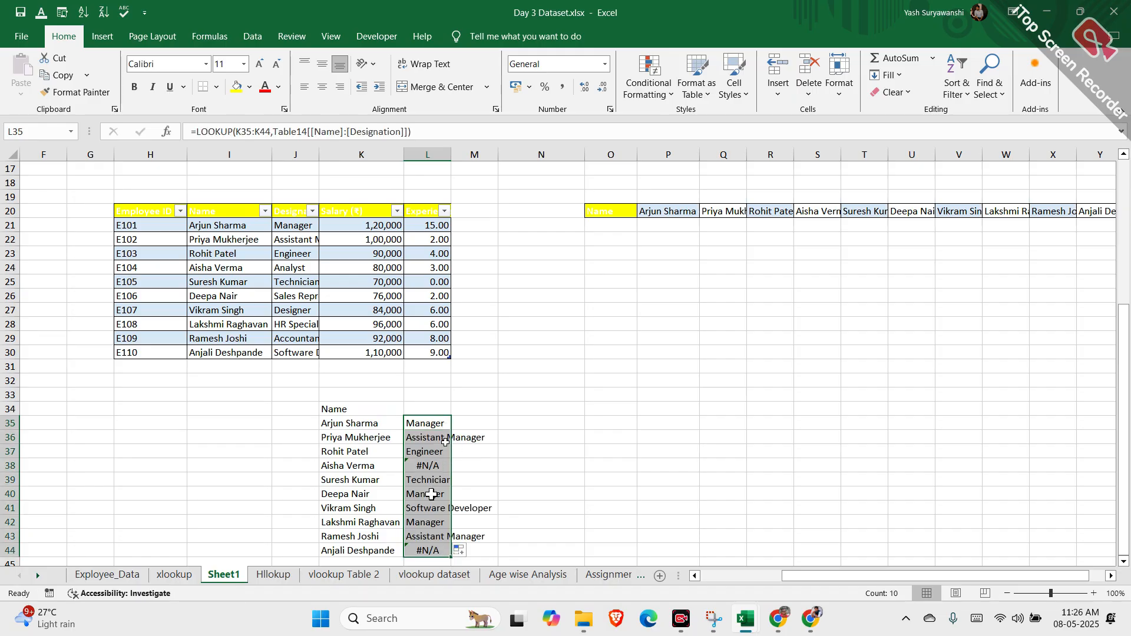
click(407, 549)
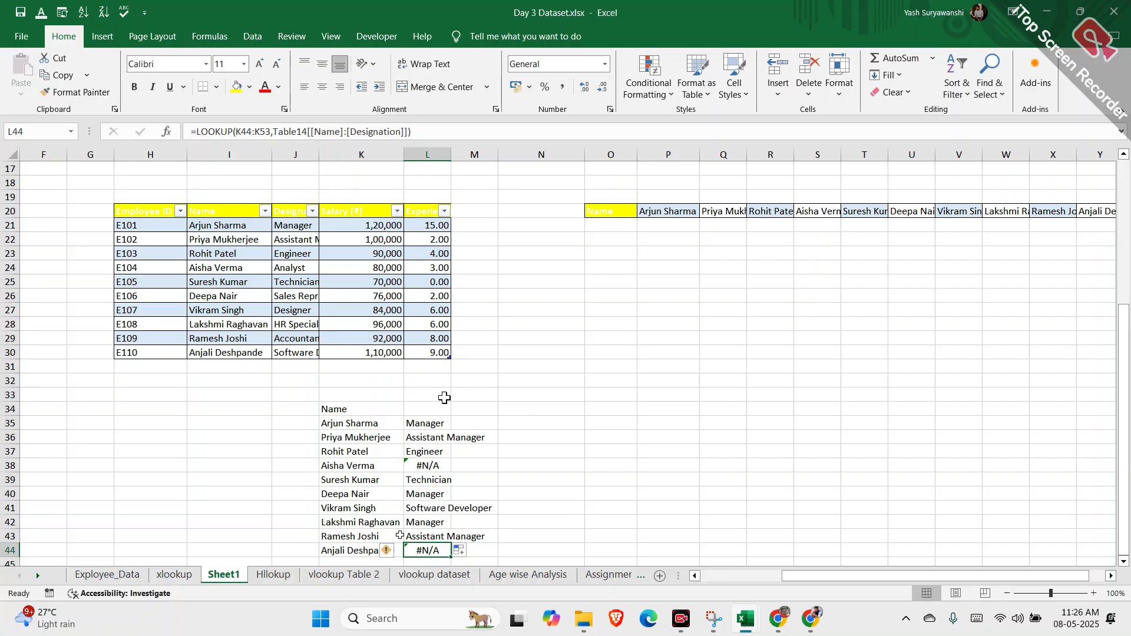
drag(451, 154, 522, 155)
Step: Enter =LOOKUP(K35:K44,Table14[[Name]:[Salary (₹)]]) in M35 and reselect that cell
double_click(538, 423)
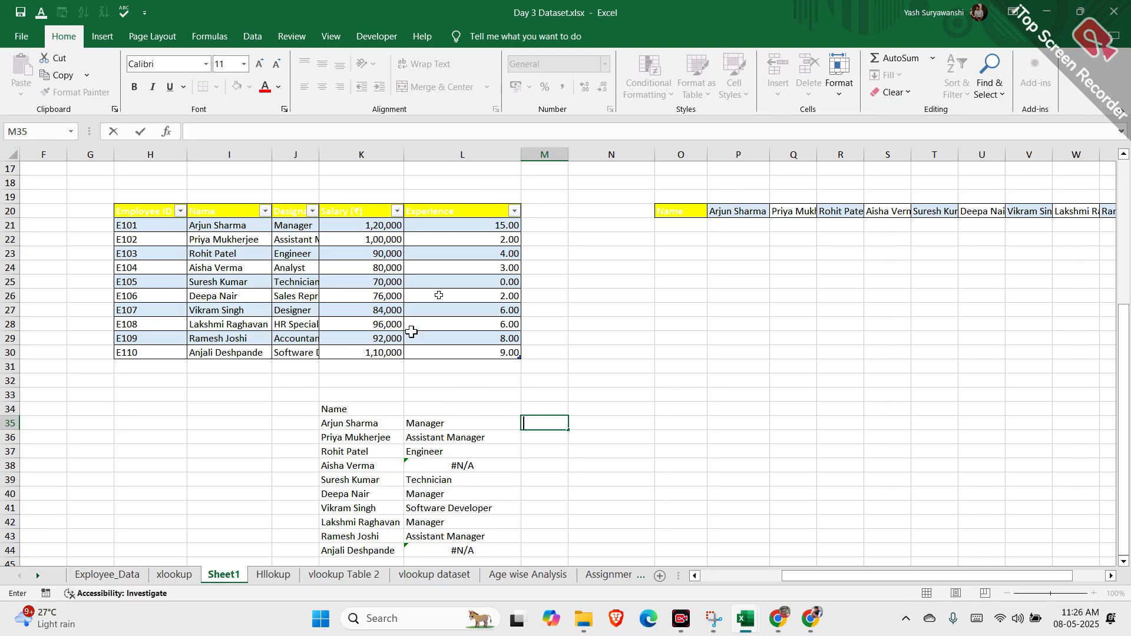
text(=l)
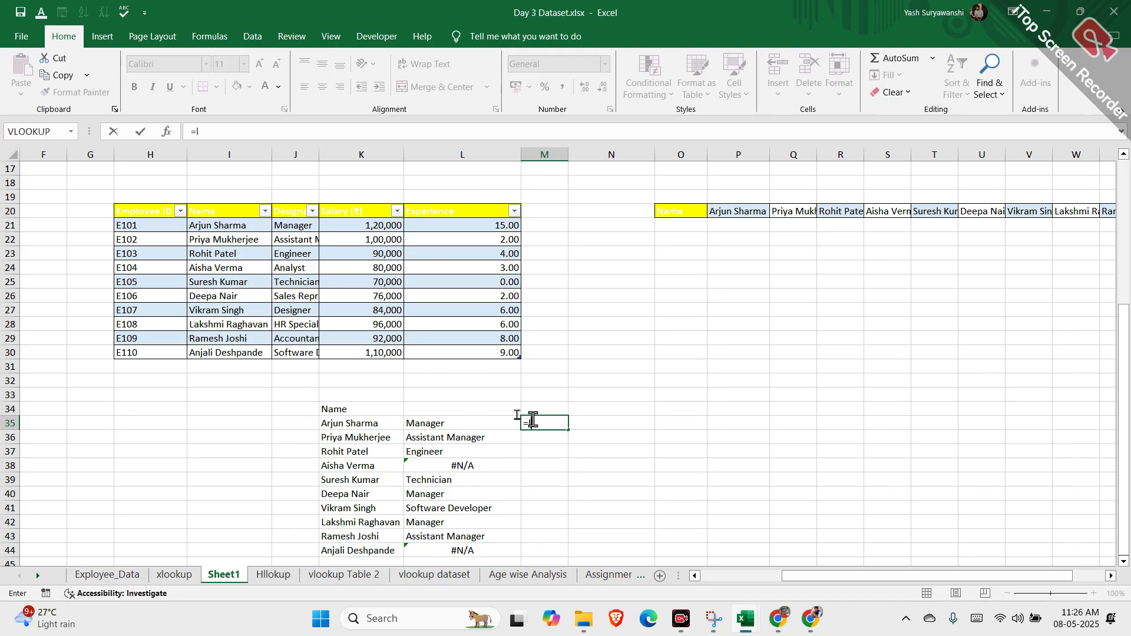
text(oo)
key(Tab)
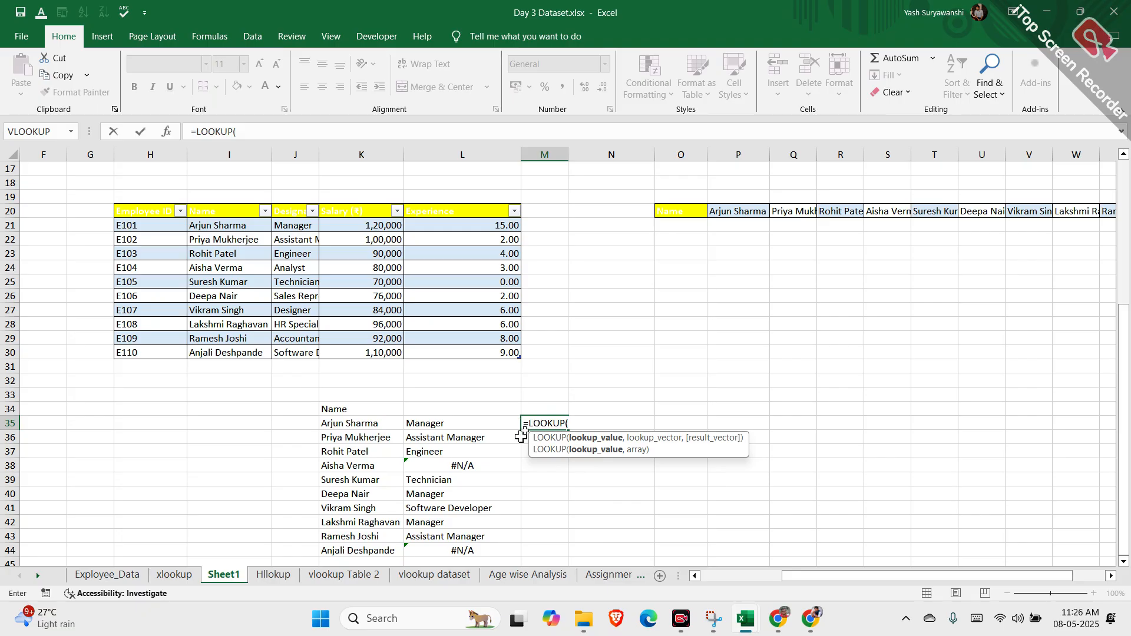
drag(367, 423, 368, 552)
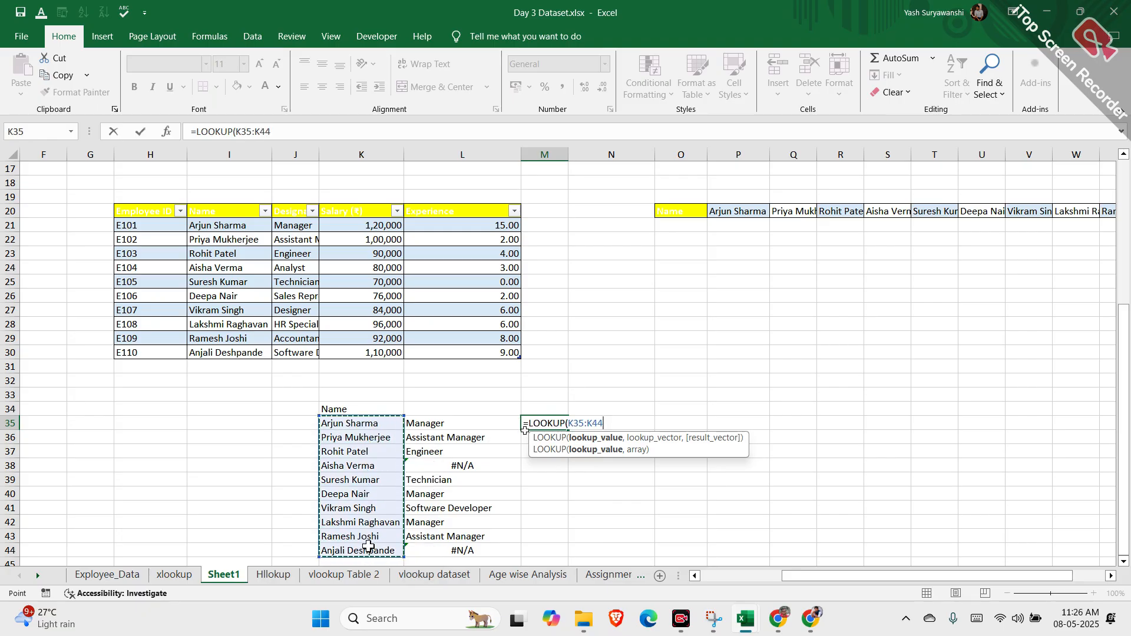
text(,)
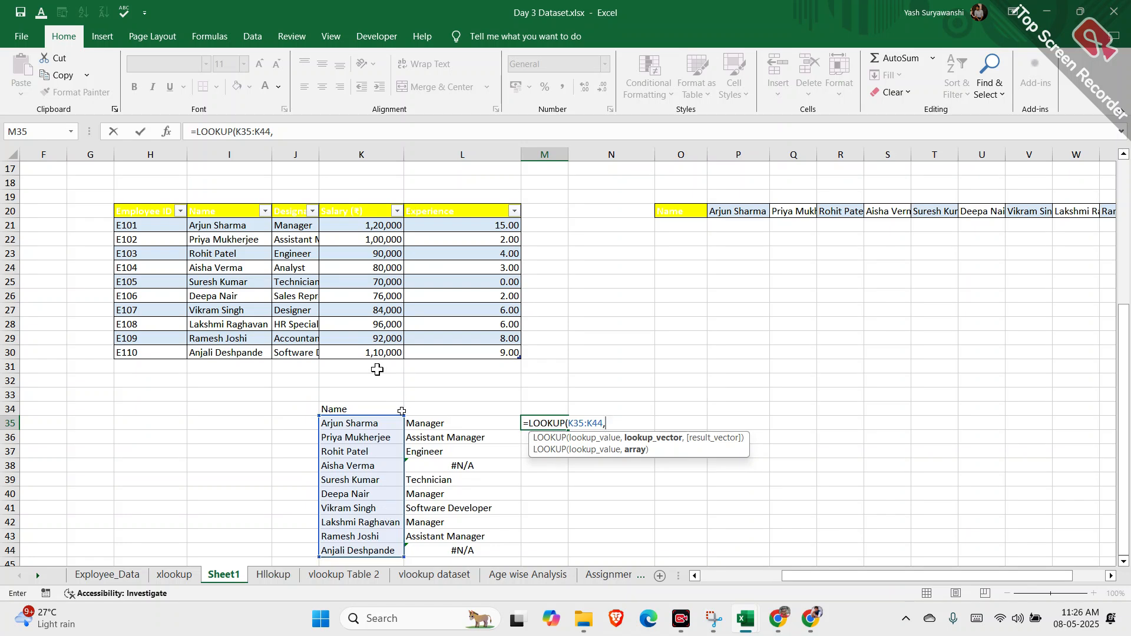
drag(250, 225, 368, 353)
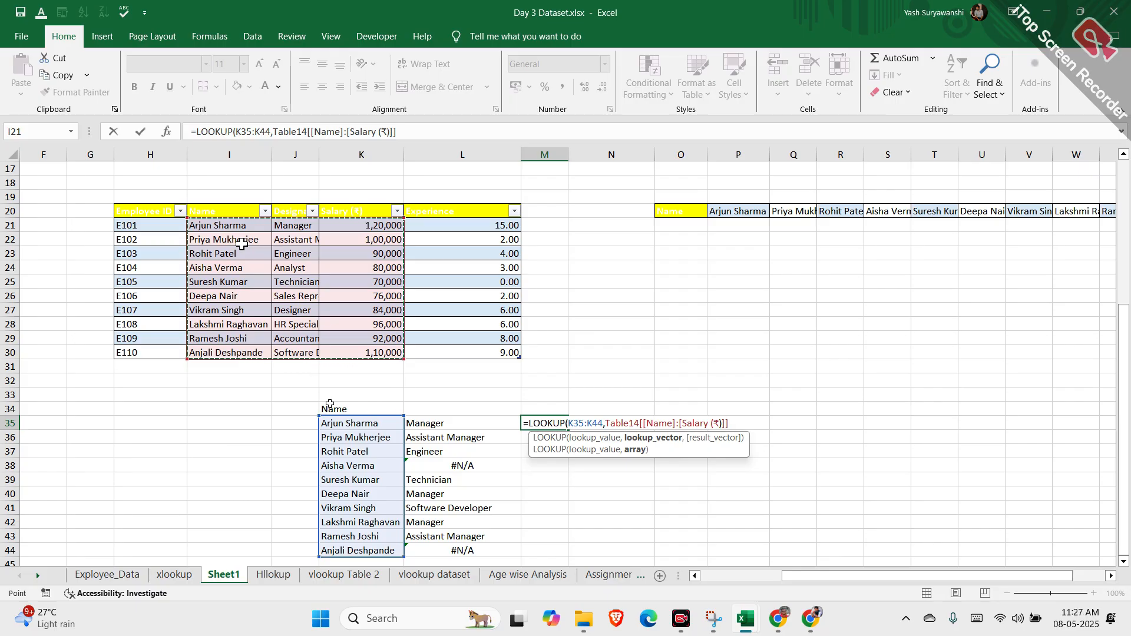
text())
key(Return)
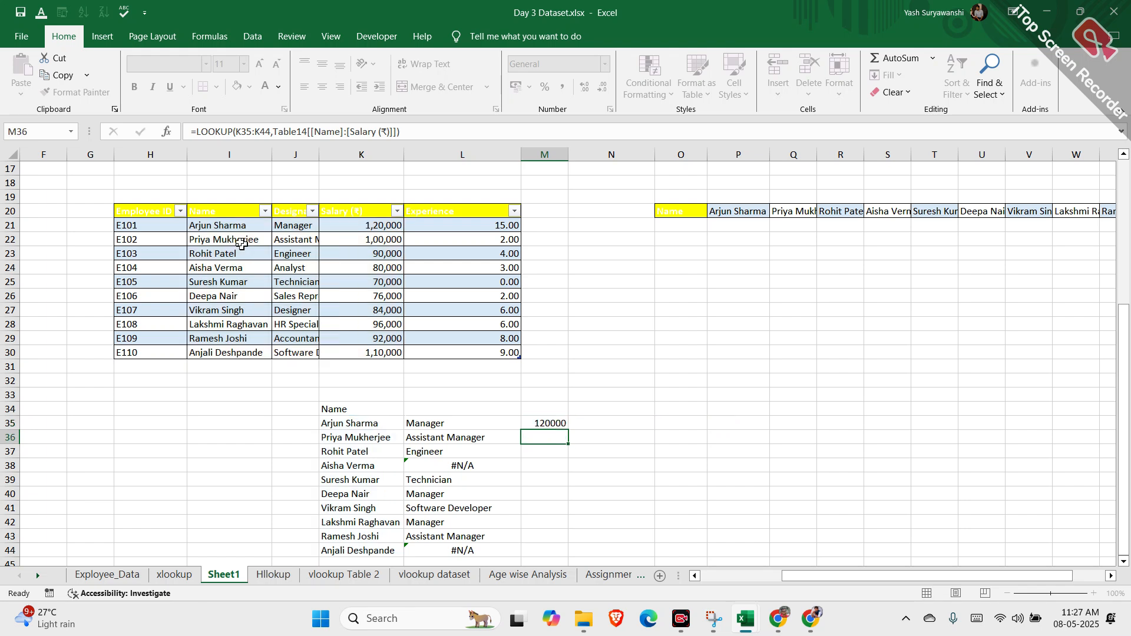
click(547, 423)
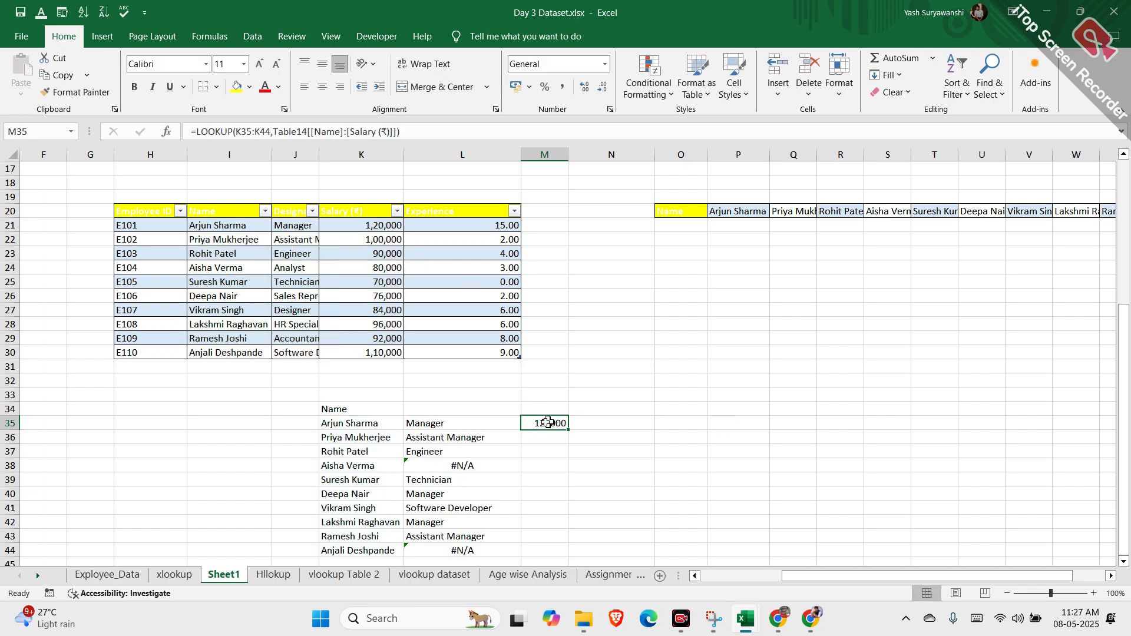
Step: Fill the LOOKUP formula from M35 down to M44 and widen column M
double_click(567, 430)
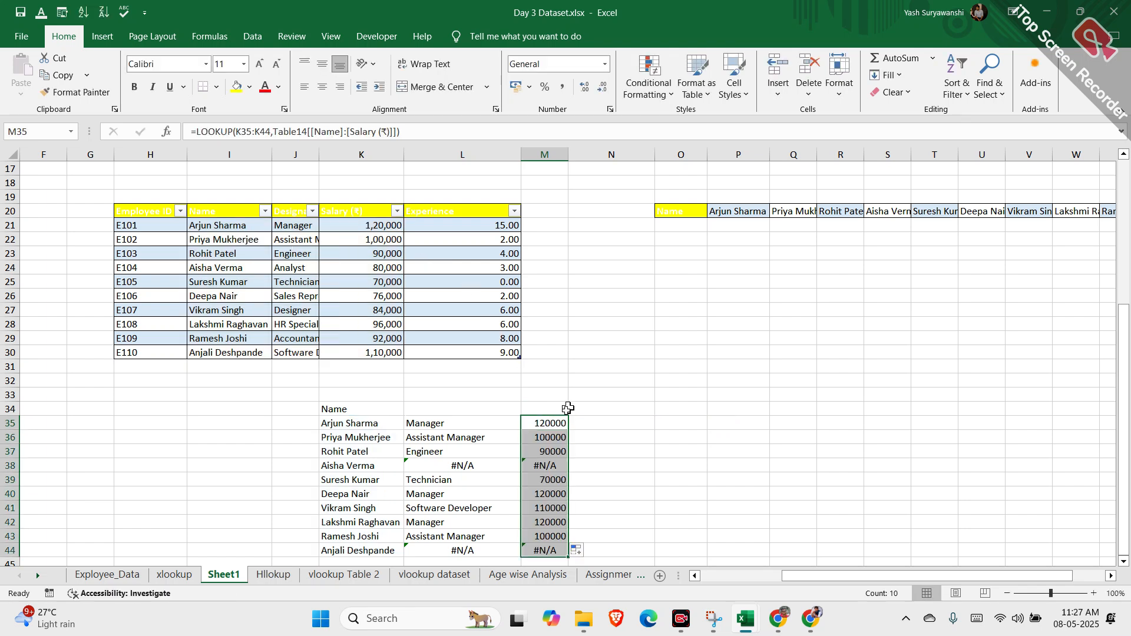
drag(570, 156, 600, 157)
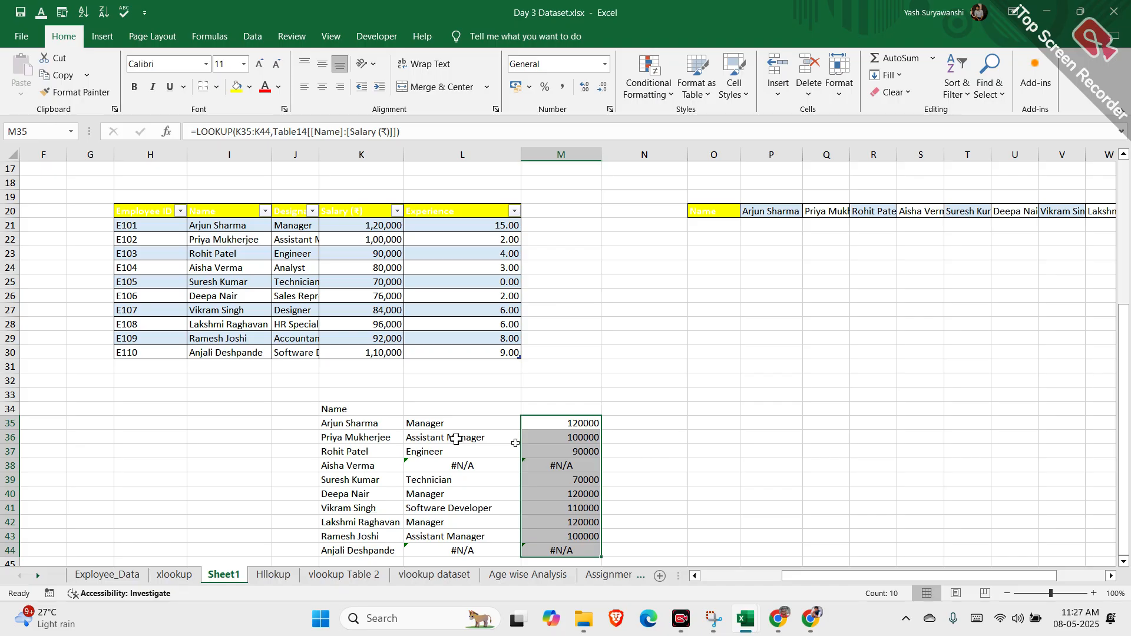
drag(354, 423, 354, 550)
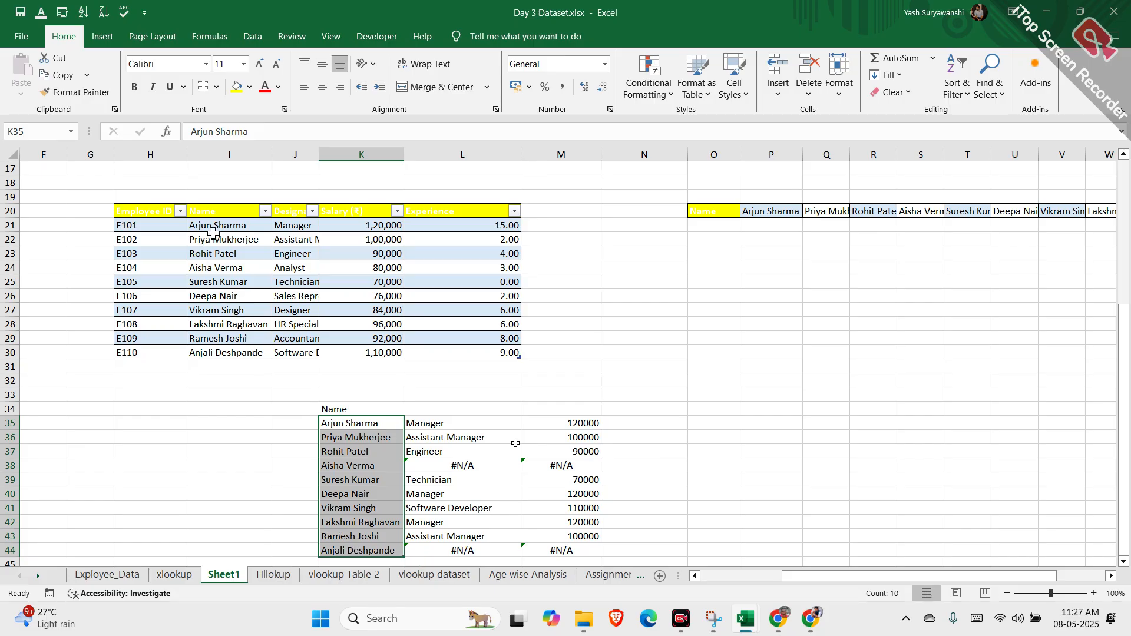
drag(323, 427, 354, 550)
click(243, 227)
drag(242, 227, 240, 352)
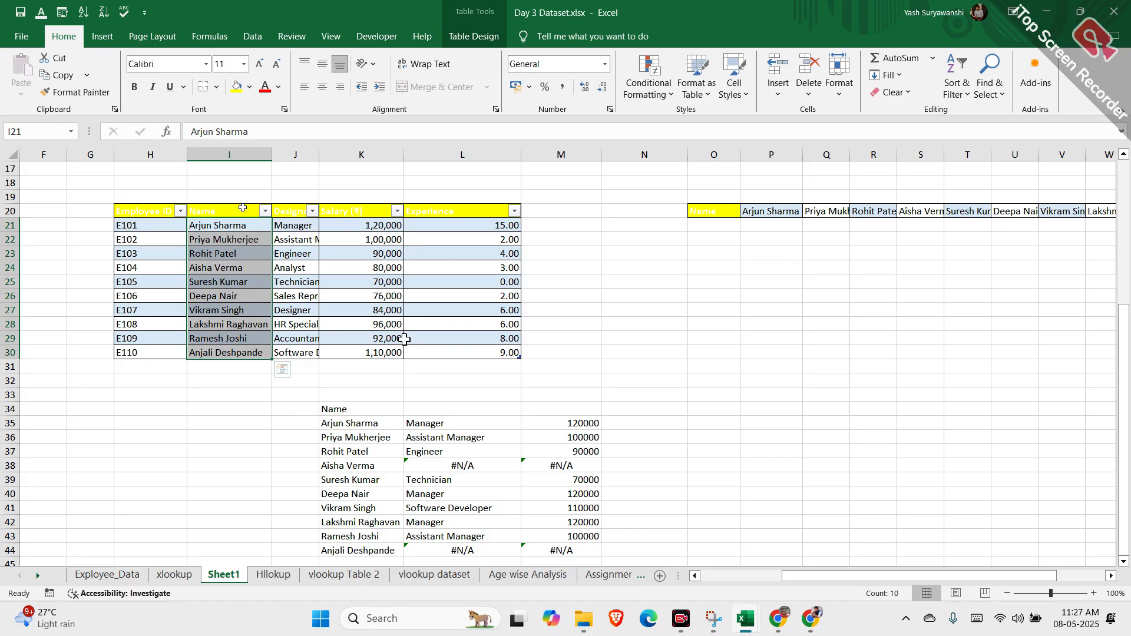
drag(789, 410, 789, 542)
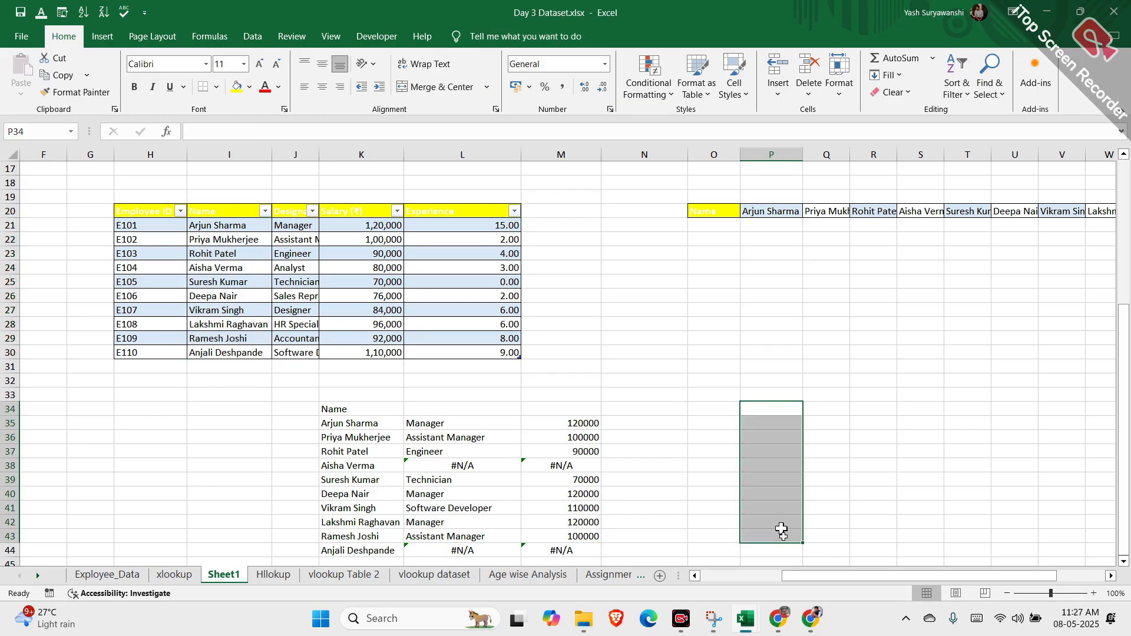
Step: Copy the employee table H20:L30 including its header row
drag(153, 230, 160, 357)
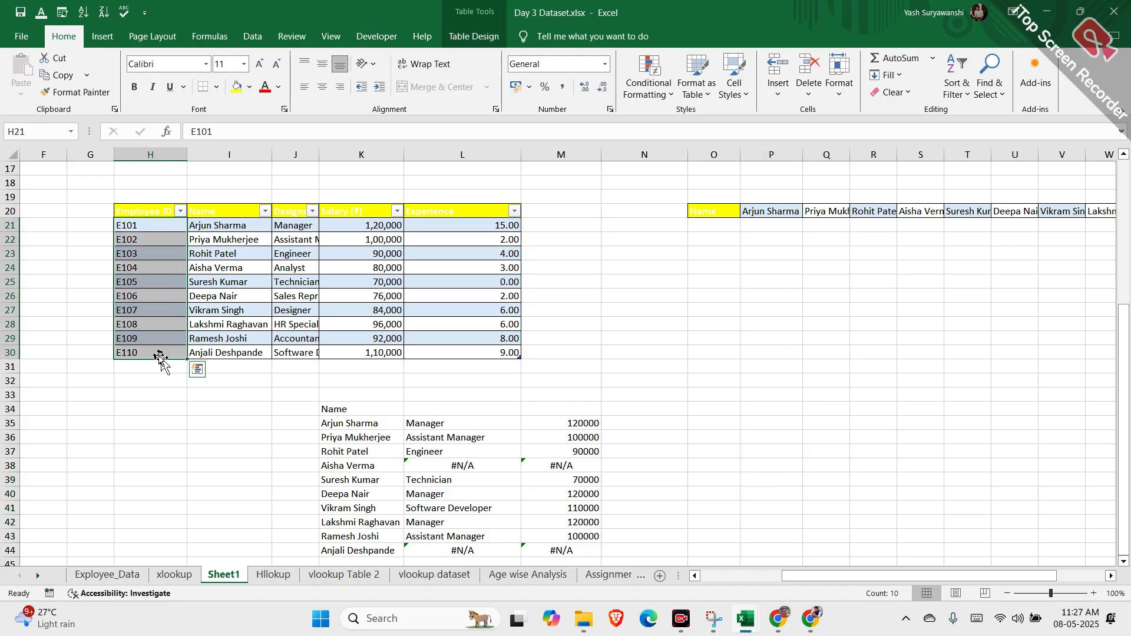
drag(162, 211, 500, 354)
key(ctrl+c)
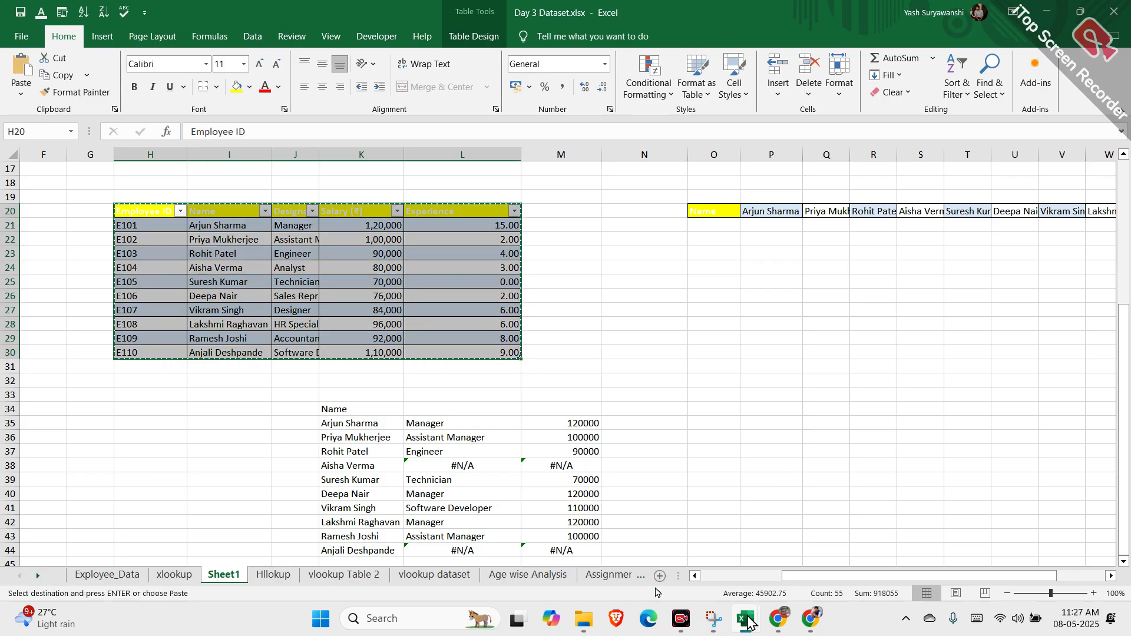
Step: Switch to Chrome and open a blank Google Sheets spreadsheet in a new browser tab
click(778, 619)
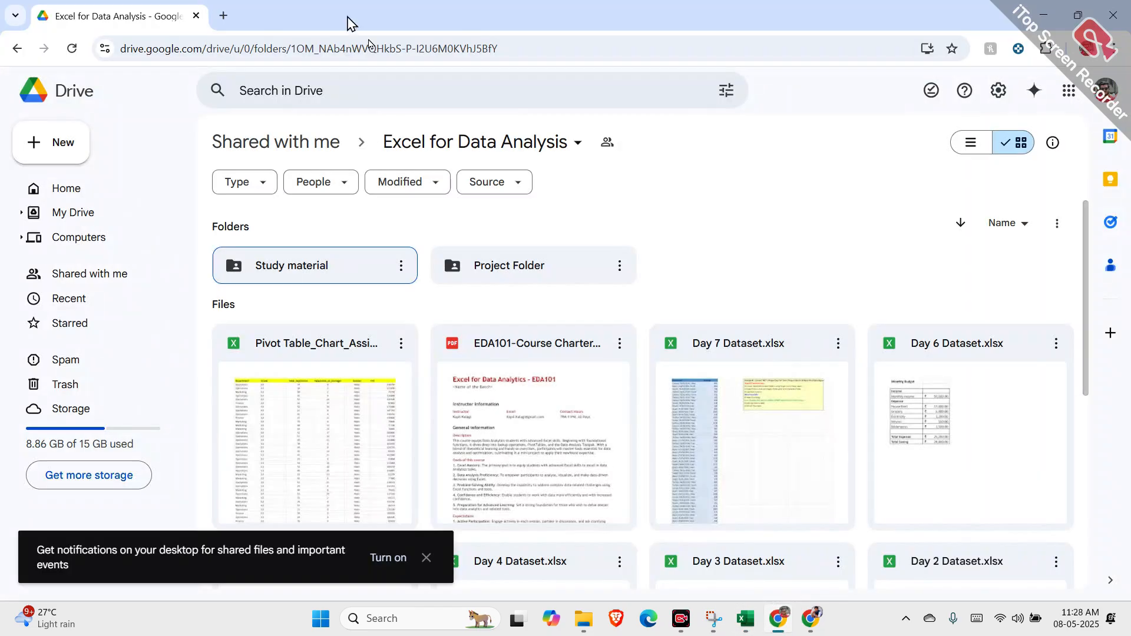
click(222, 17)
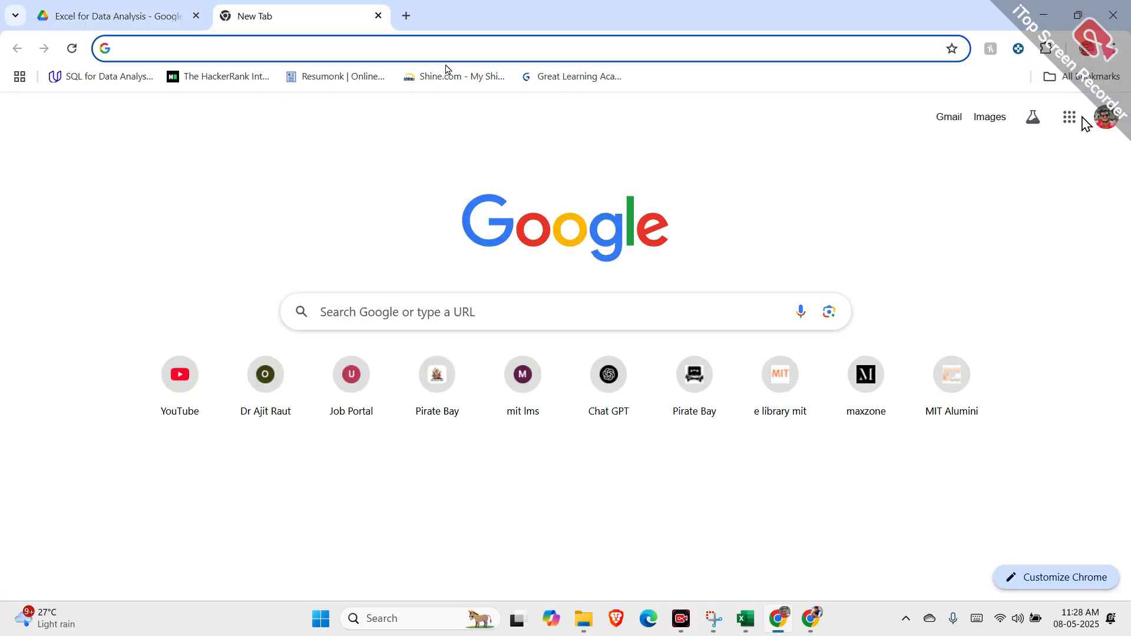
click(1078, 123)
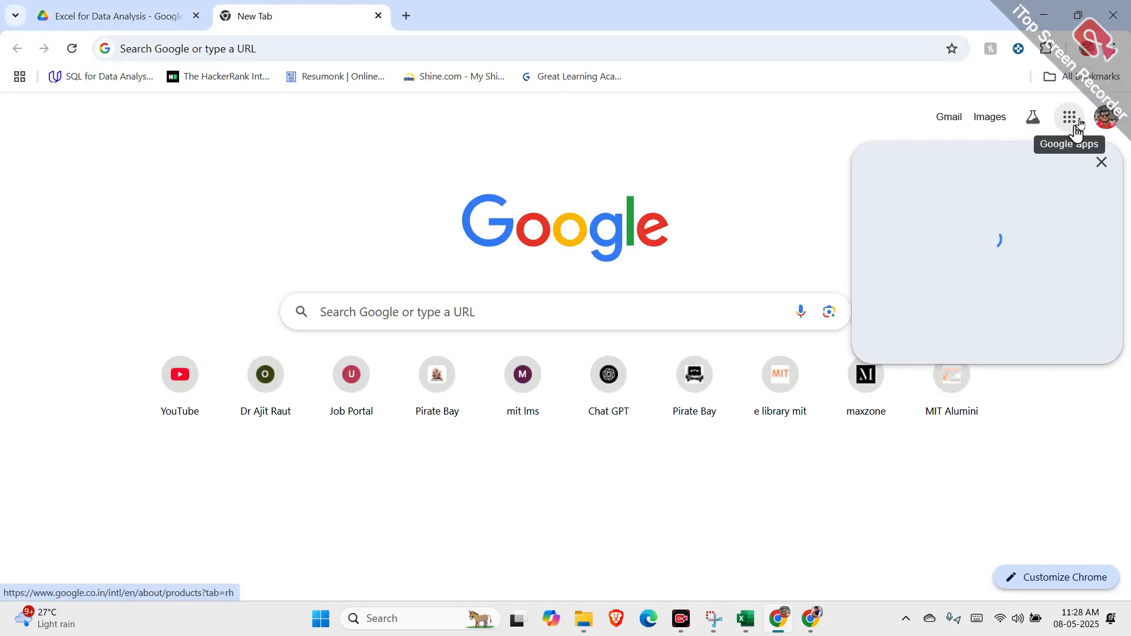
click(1075, 124)
click(1071, 121)
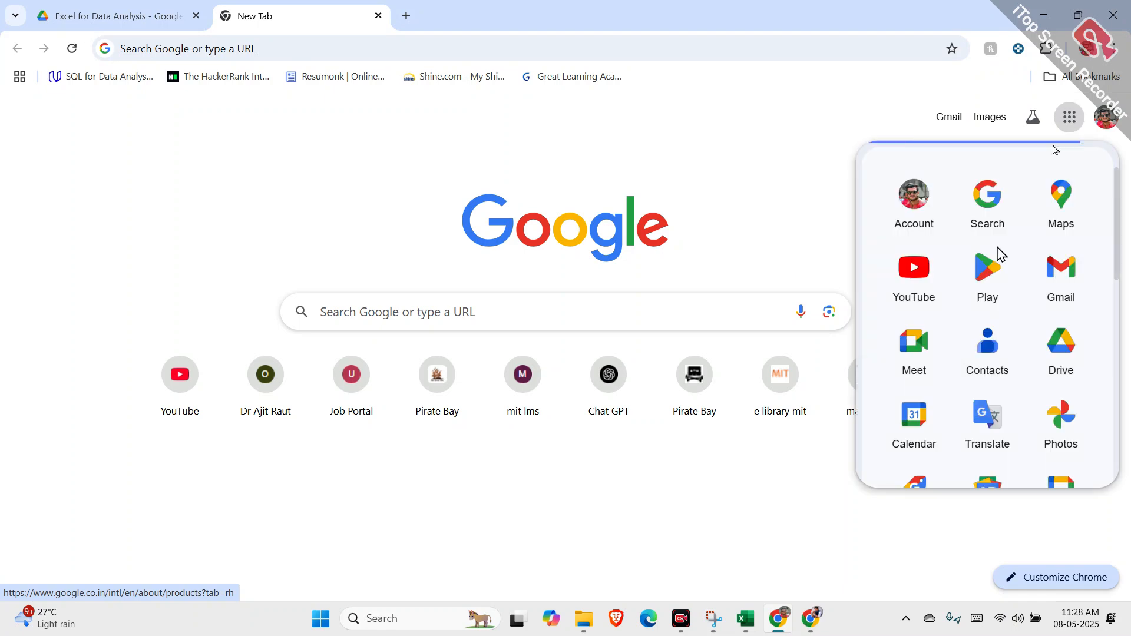
scroll(1054, 371, down, 3)
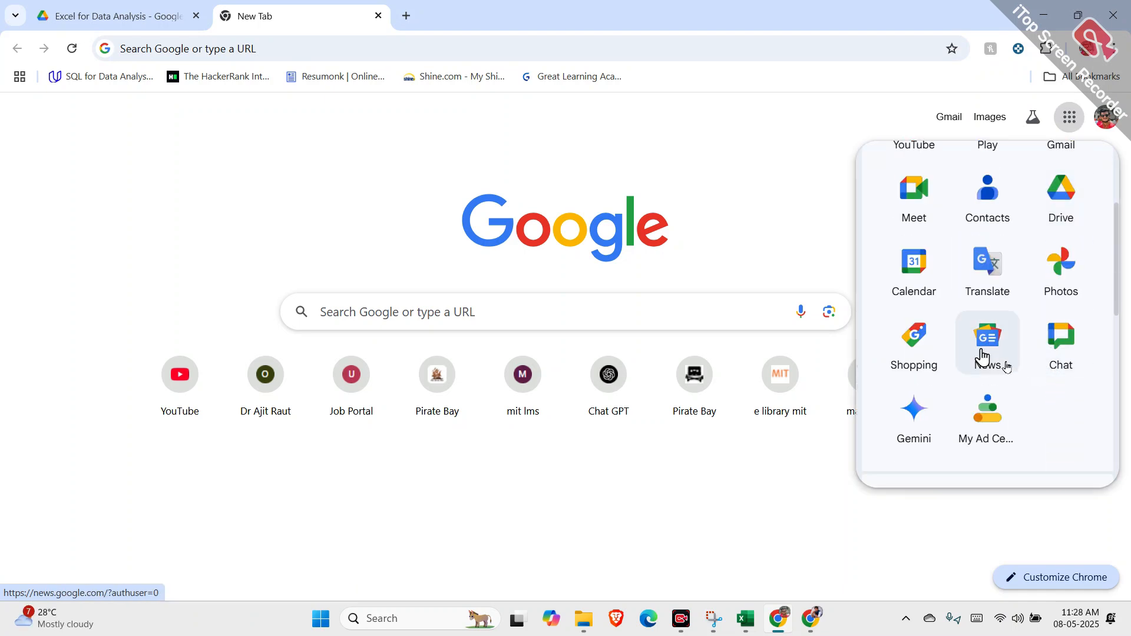
scroll(966, 342, up, 3)
scroll(960, 336, down, 6)
click(981, 294)
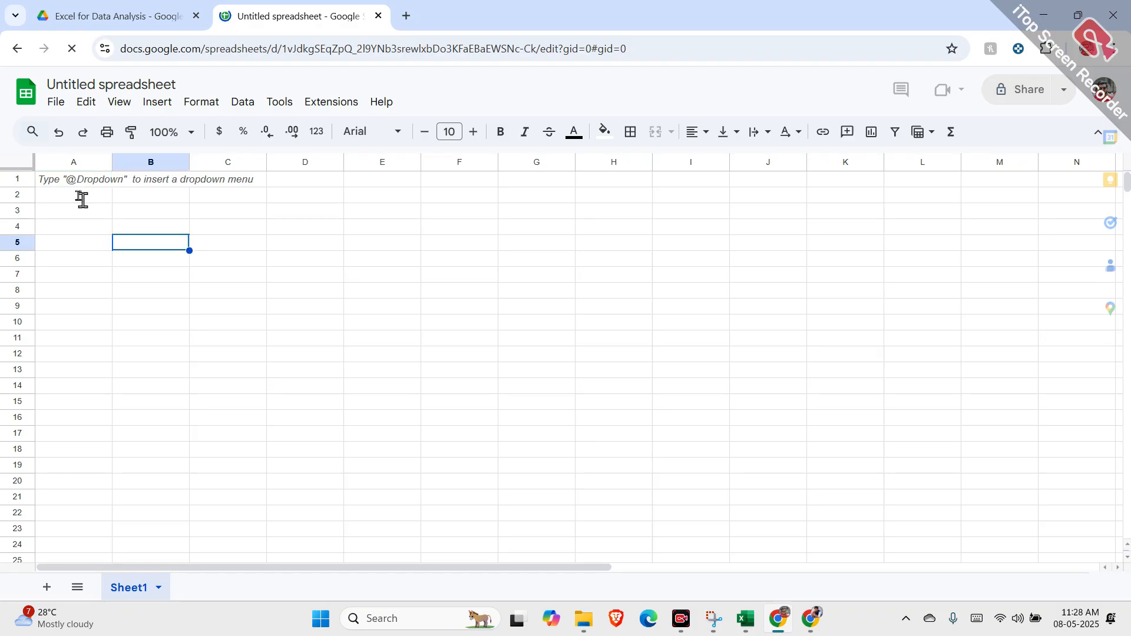
Step: Try to paste the copied employee table inside cell A2 in edit mode, and undo the paste
double_click(77, 194)
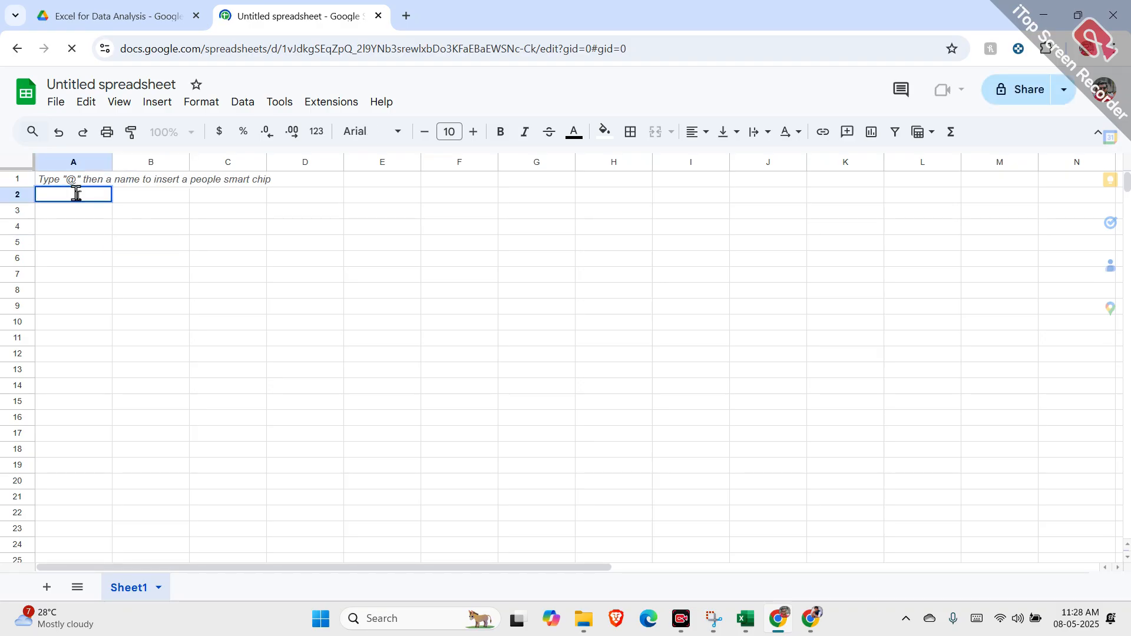
right_click(76, 194)
click(154, 389)
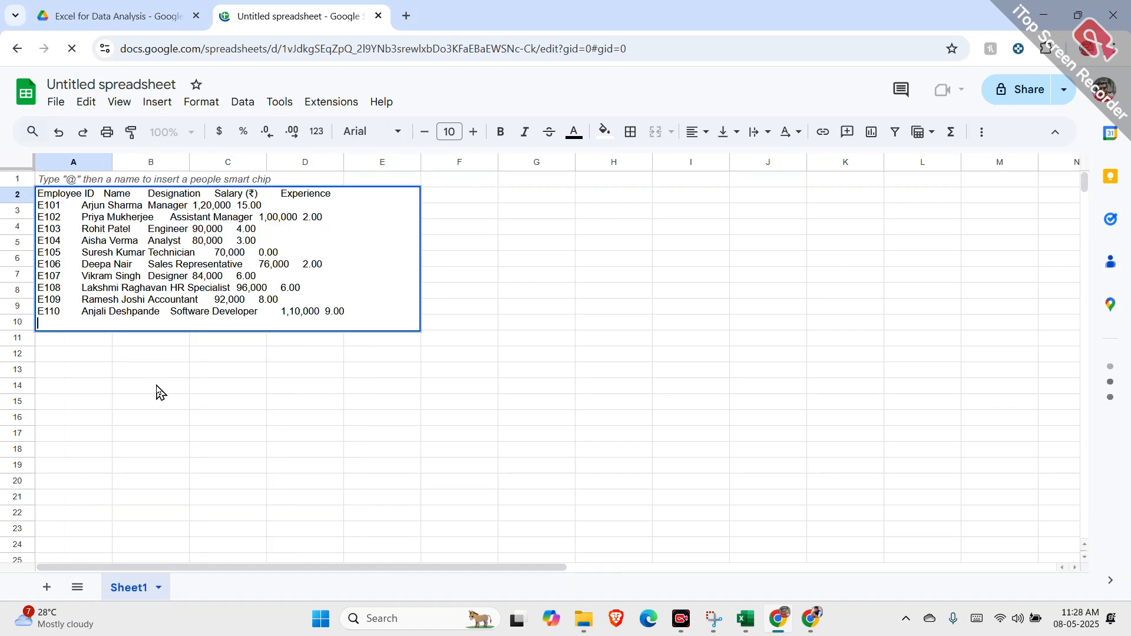
click(156, 391)
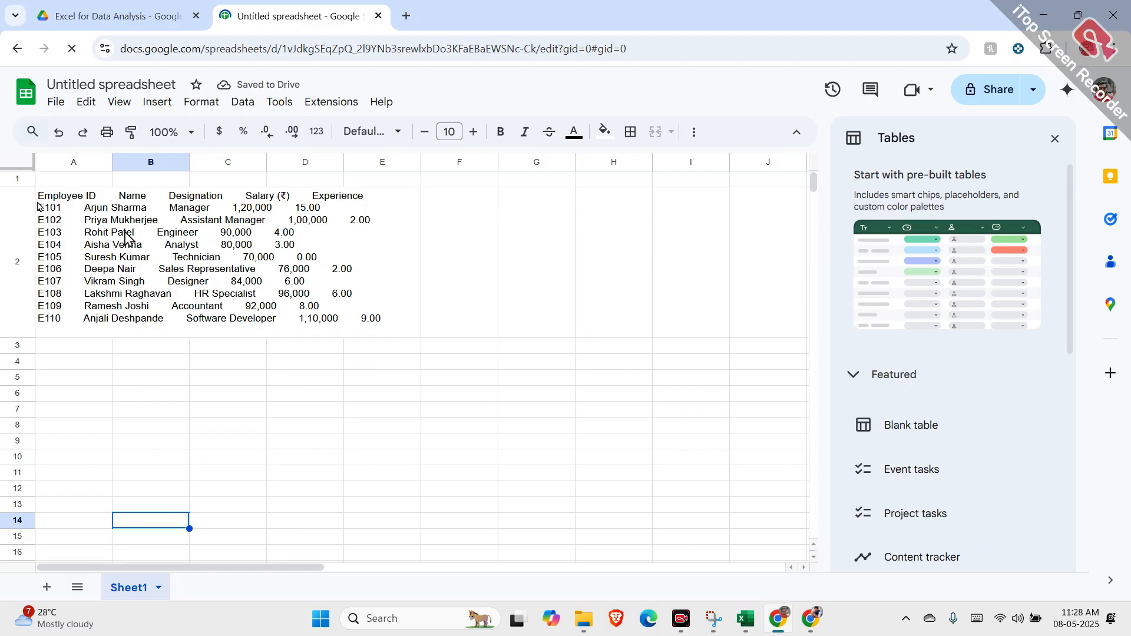
key(ctrl+z)
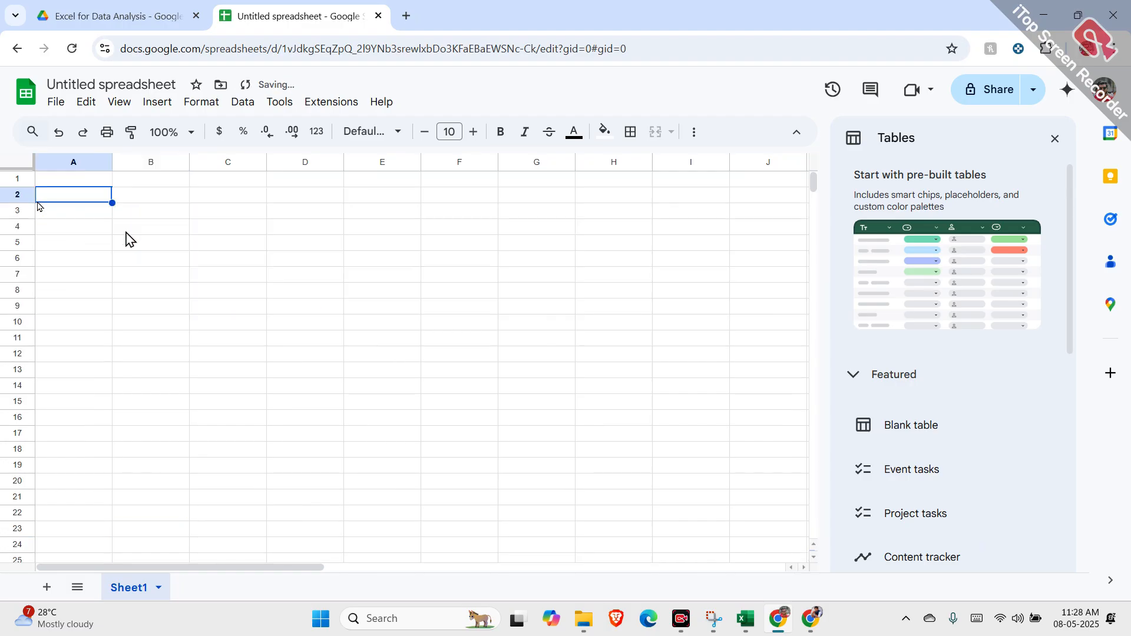
Step: Paste the copied employee table as values only, starting at cell A2
right_click(99, 198)
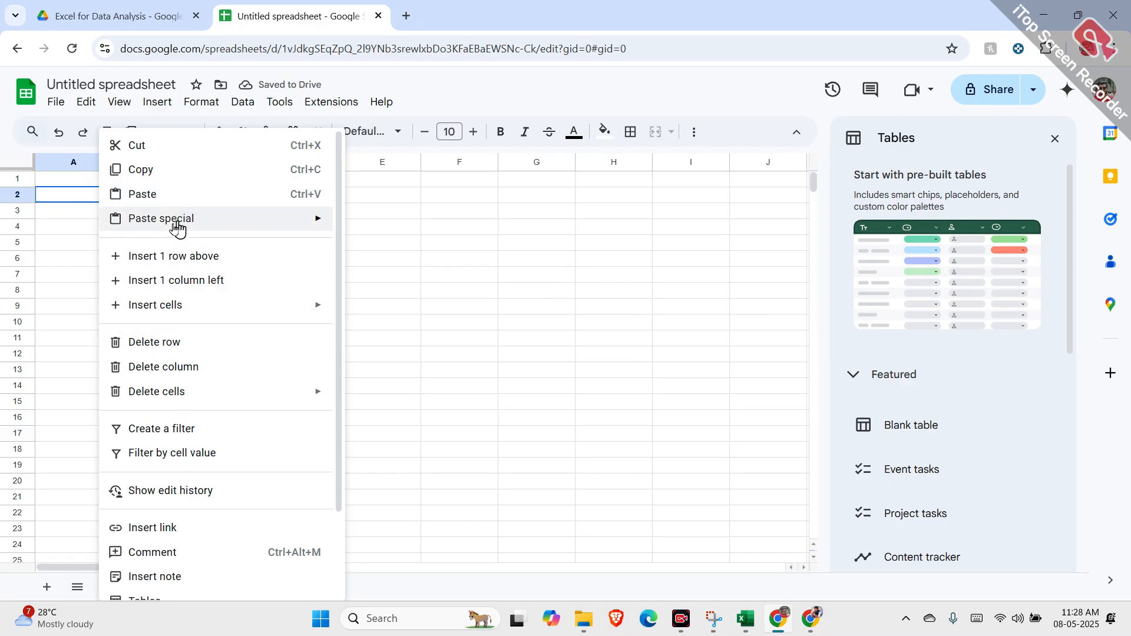
mouse_move(177, 229)
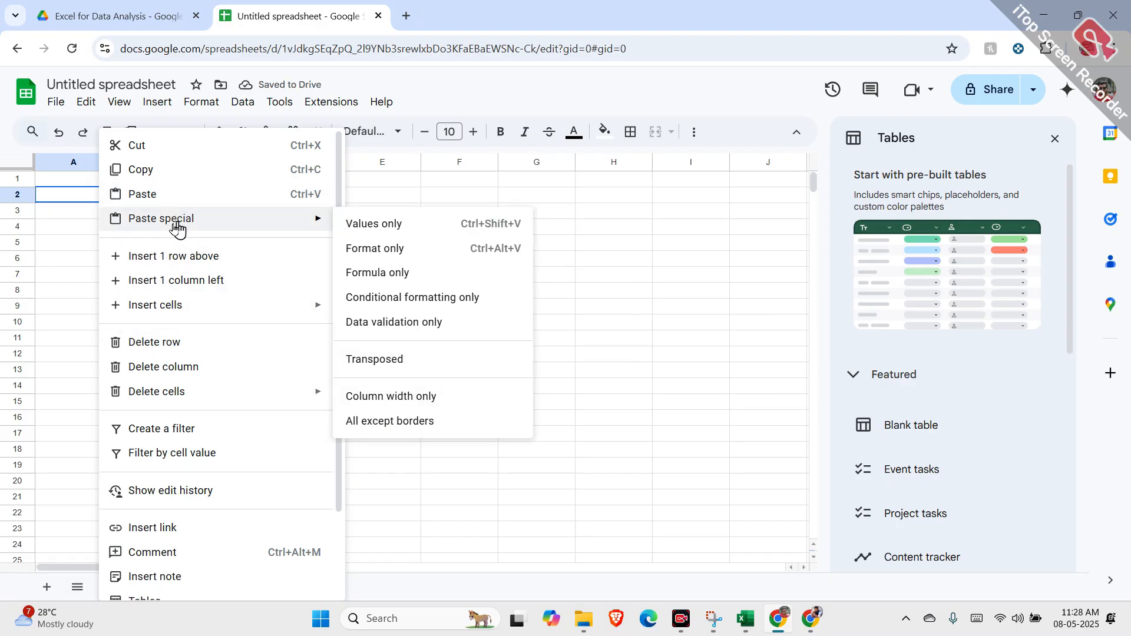
click(426, 237)
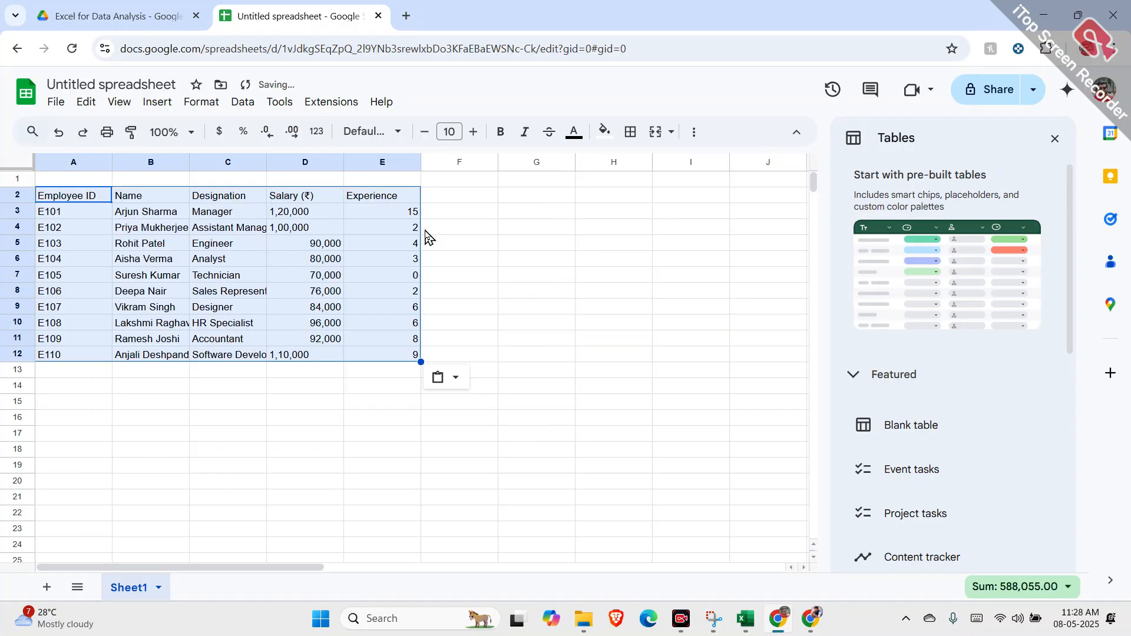
click(647, 276)
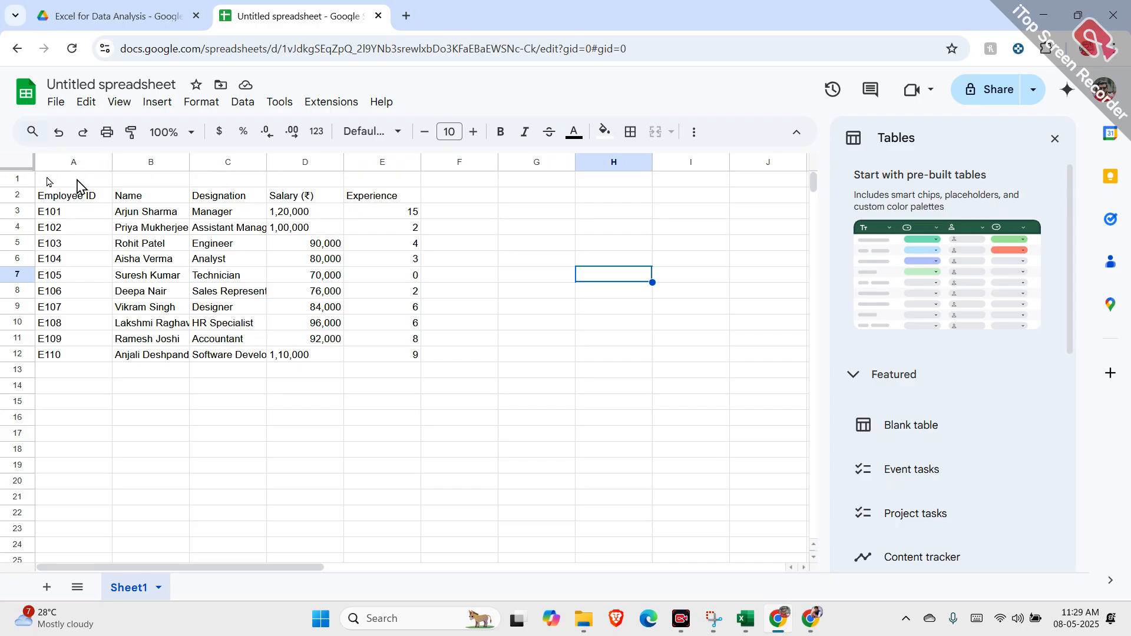
Step: Select the whole sheet and autofit all column widths to their contents
click(308, 195)
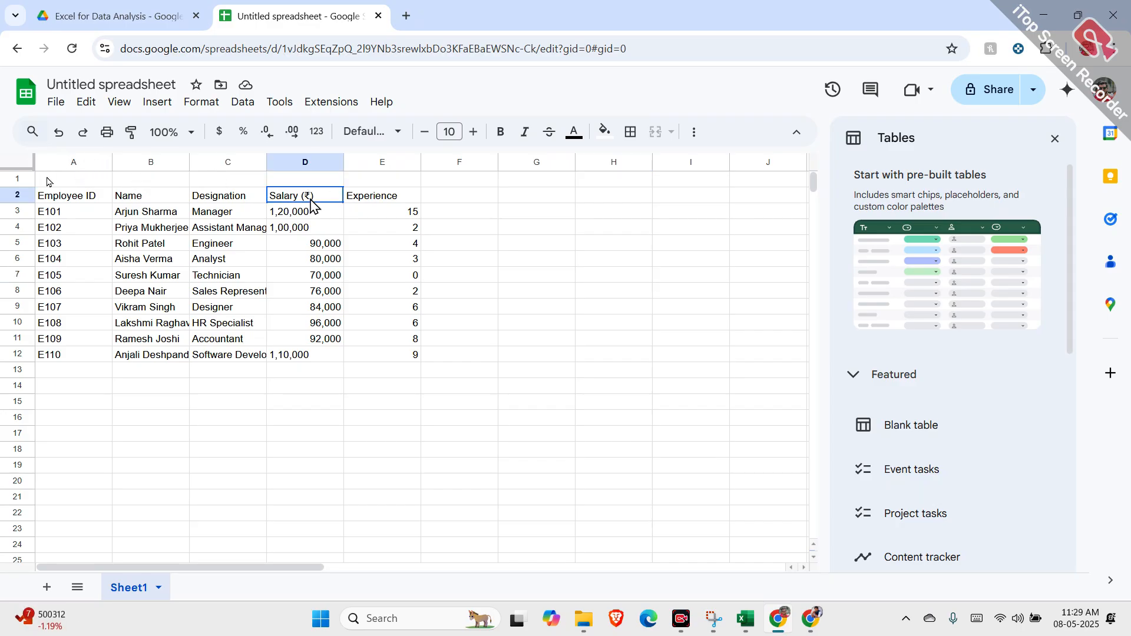
click(215, 199)
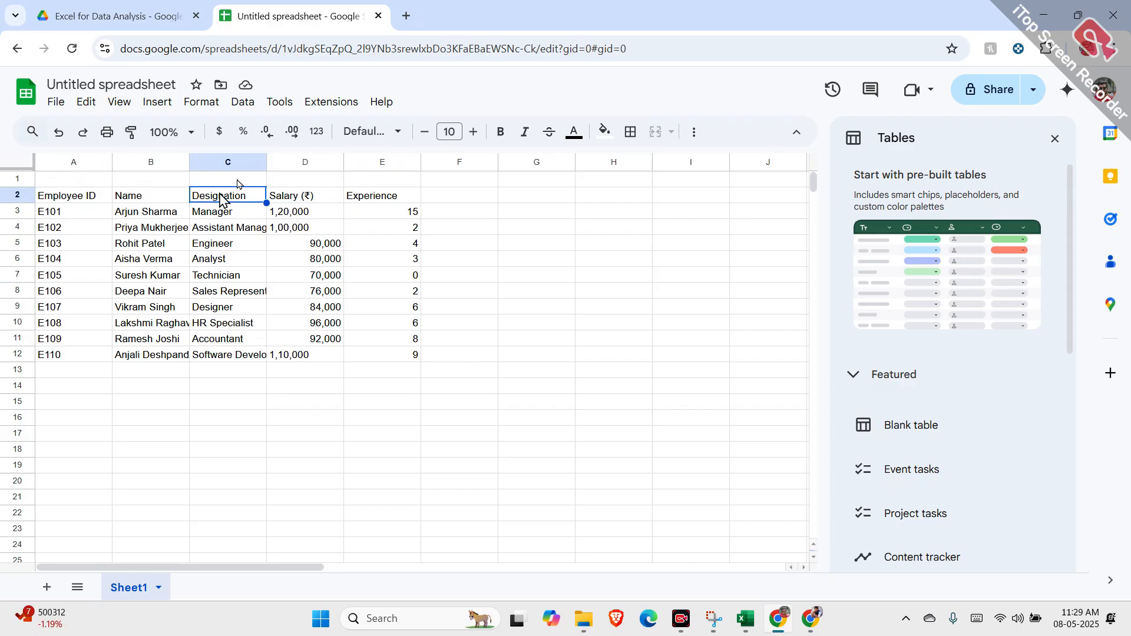
click(23, 166)
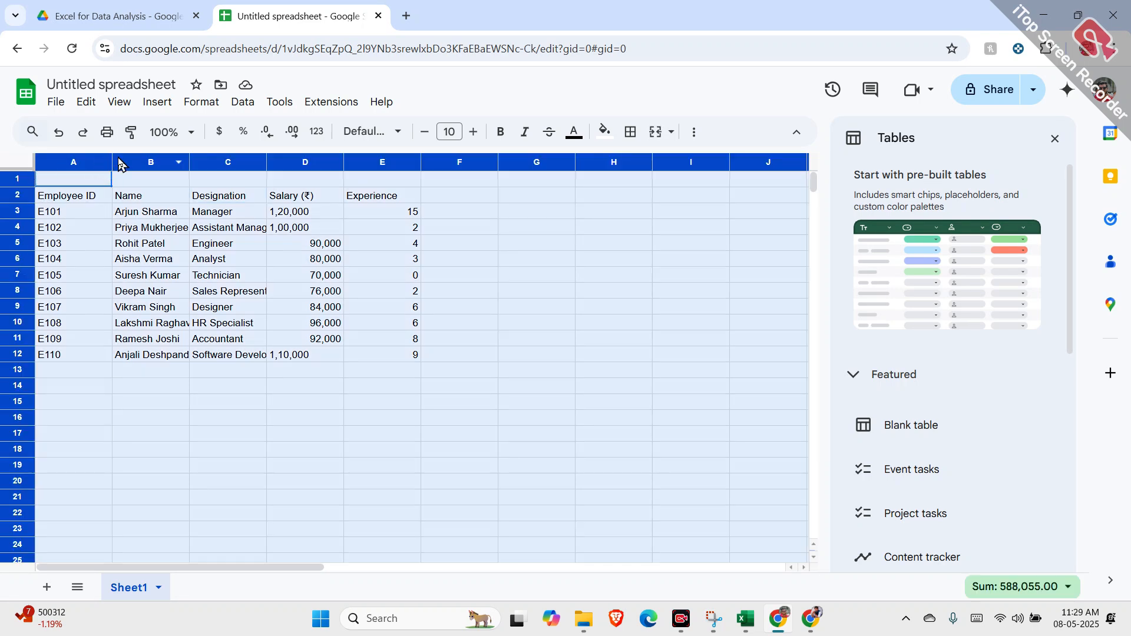
drag(112, 156, 113, 156)
double_click(113, 156)
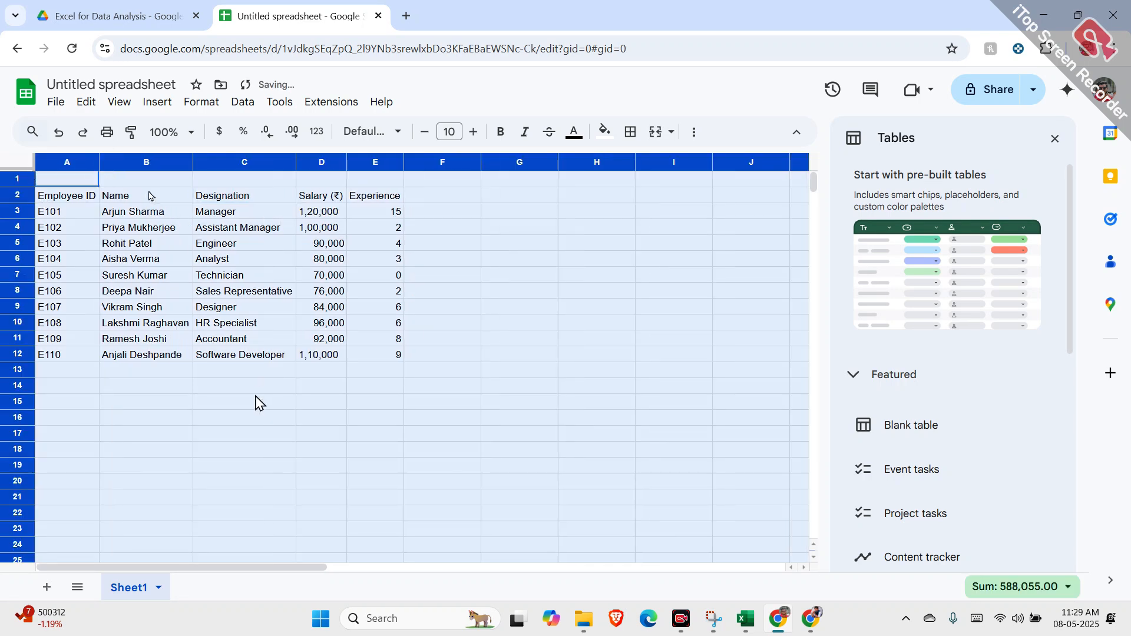
click(221, 386)
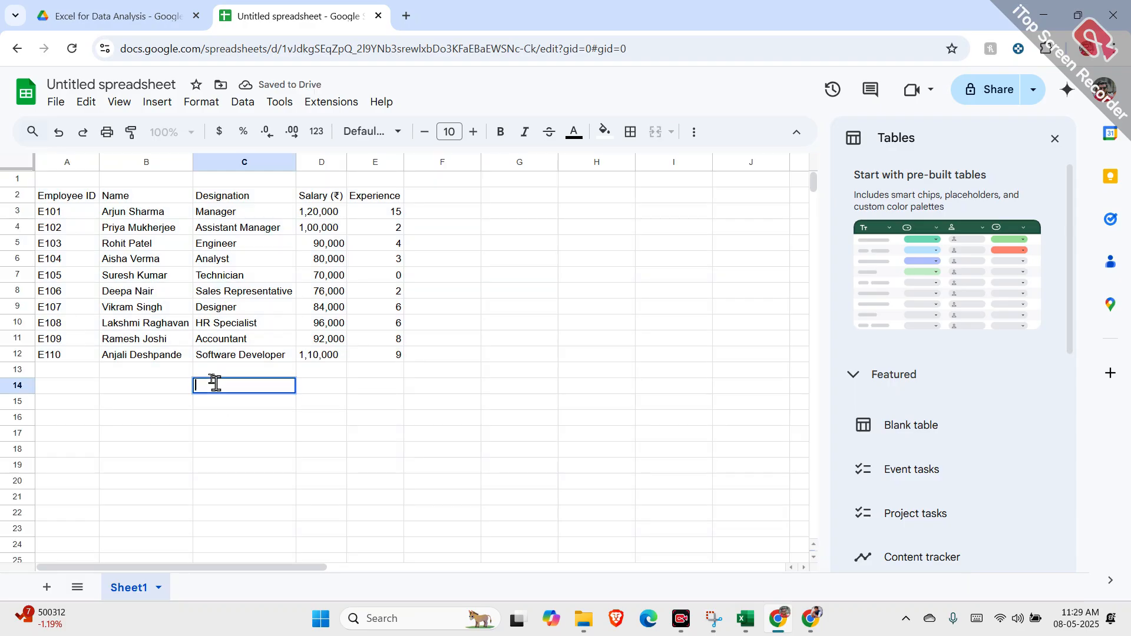
text(=)
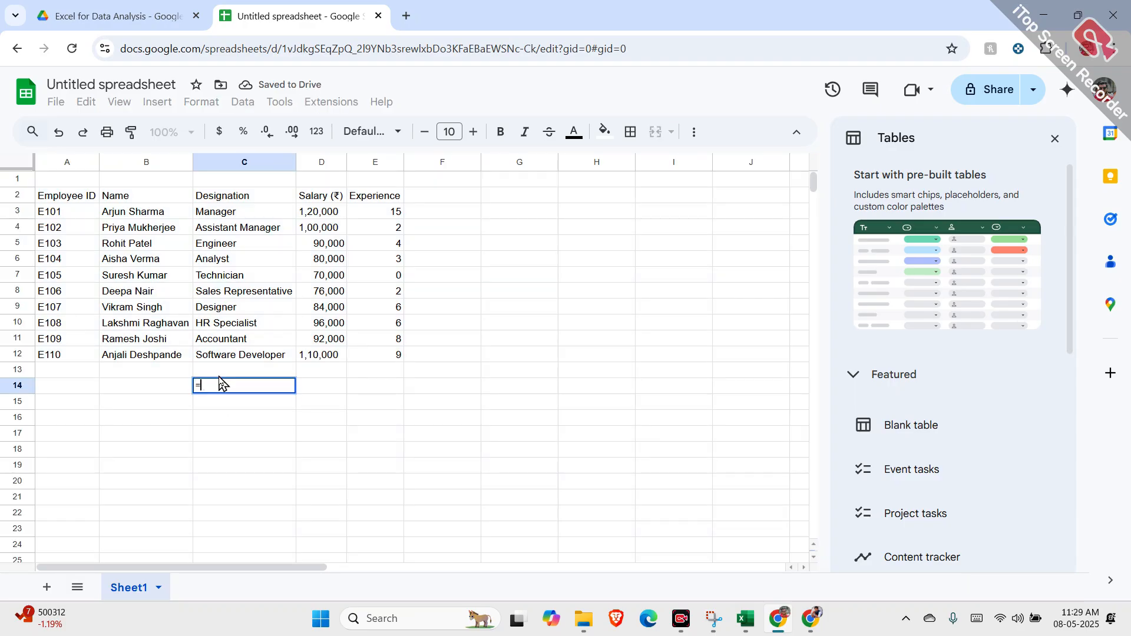
text(xl)
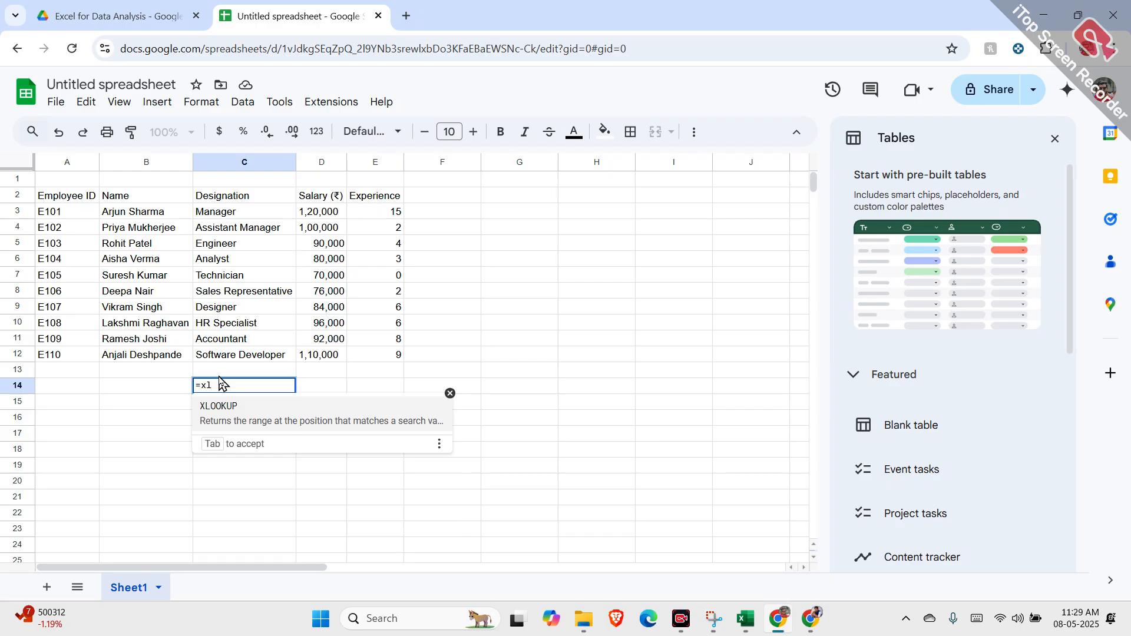
click(234, 415)
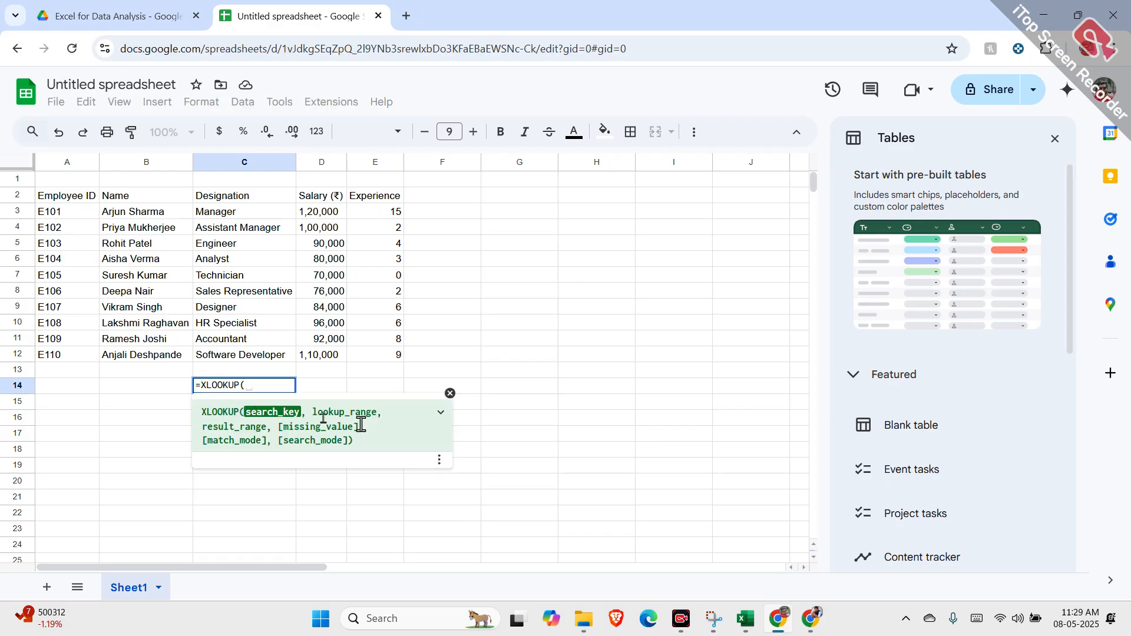
key(Escape)
Step: Copy the employee names in B3:B12 to the cells starting at D17, and autofit column D
drag(155, 213, 151, 323)
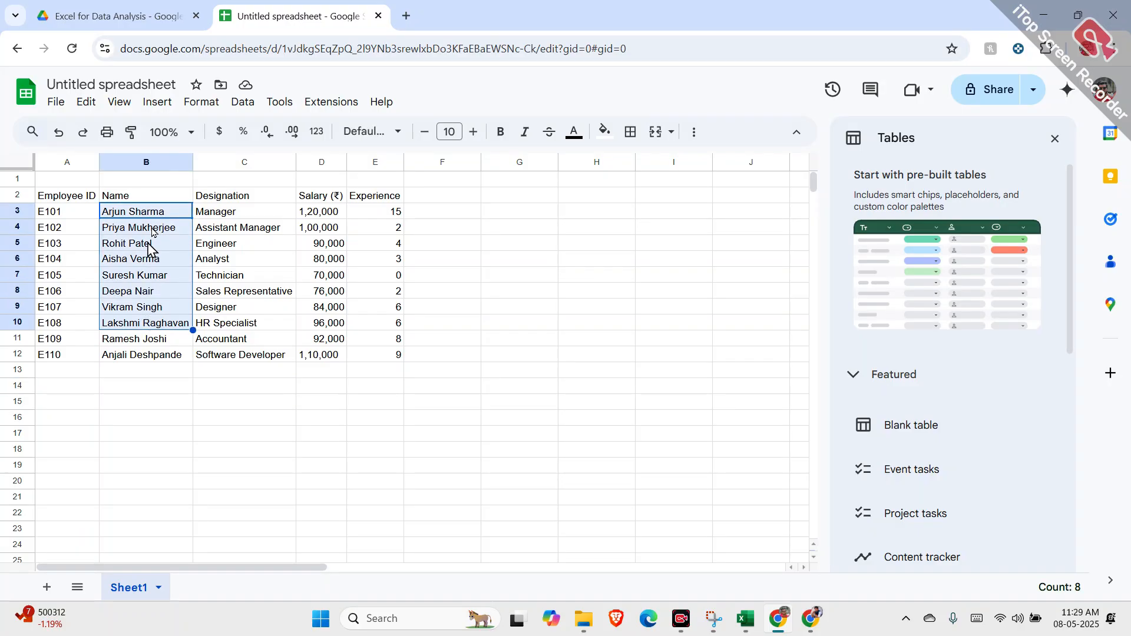
click(165, 213)
drag(159, 214, 164, 359)
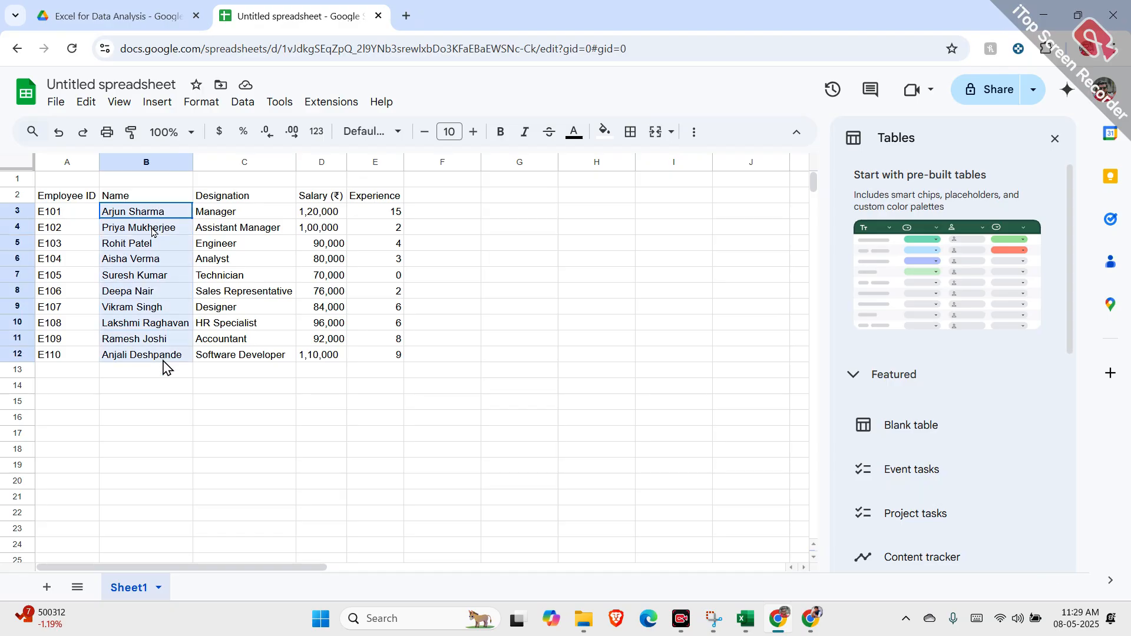
key(ctrl+c)
click(312, 434)
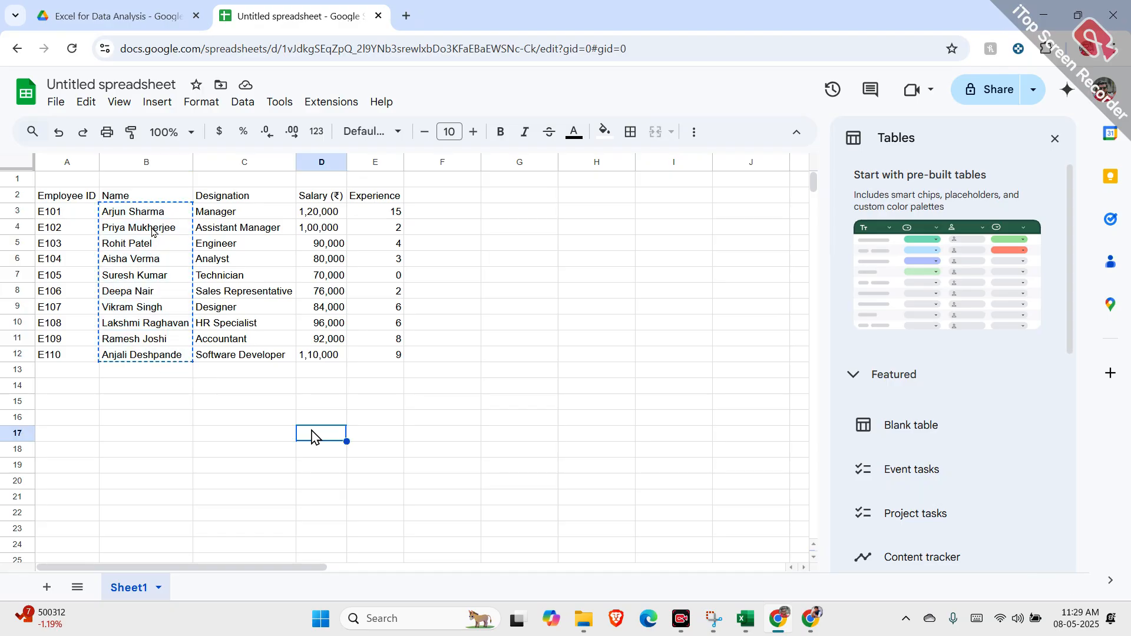
key(ctrl+v)
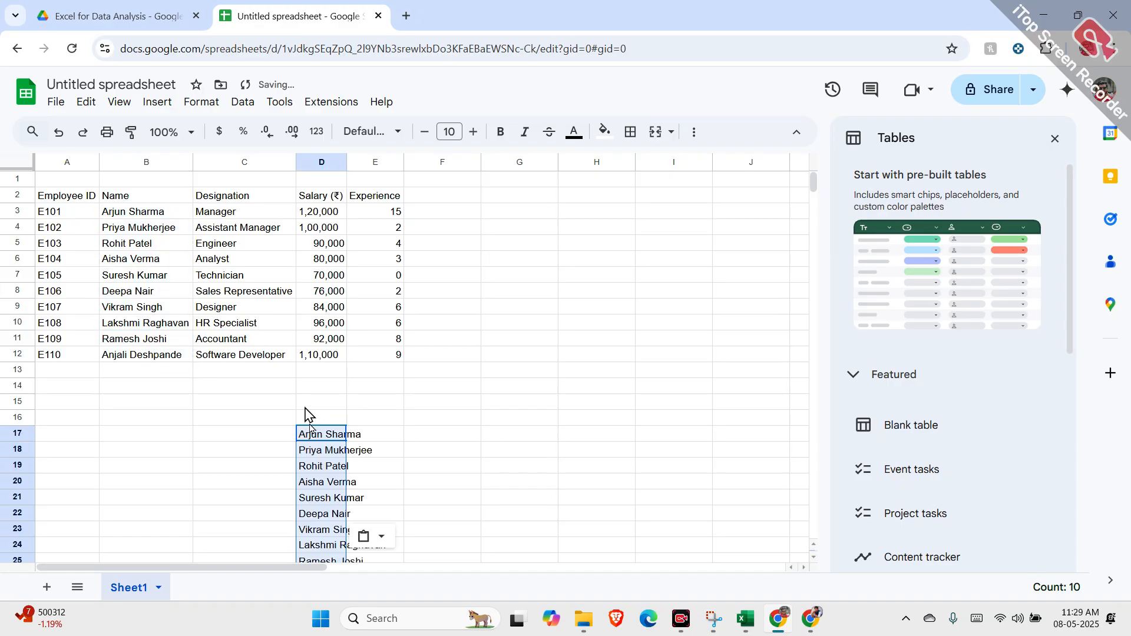
double_click(346, 162)
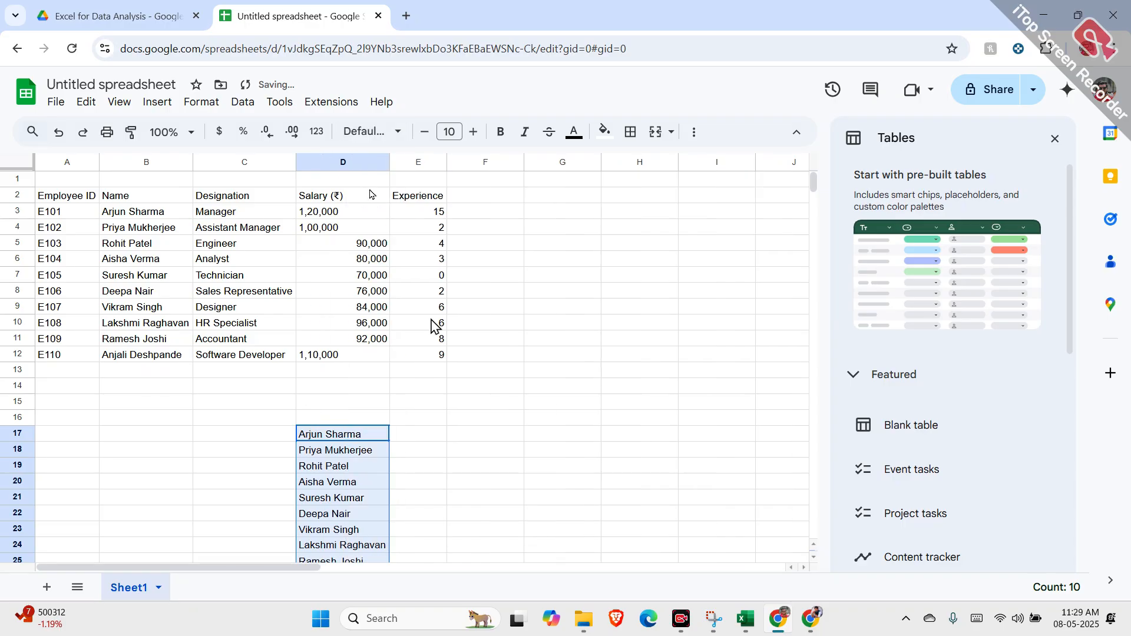
Step: Enter =XLOOKUP(D17,B3:B12,A3:A12) in cell E17 to return the employee ID for the first copied name
click(413, 435)
double_click(413, 435)
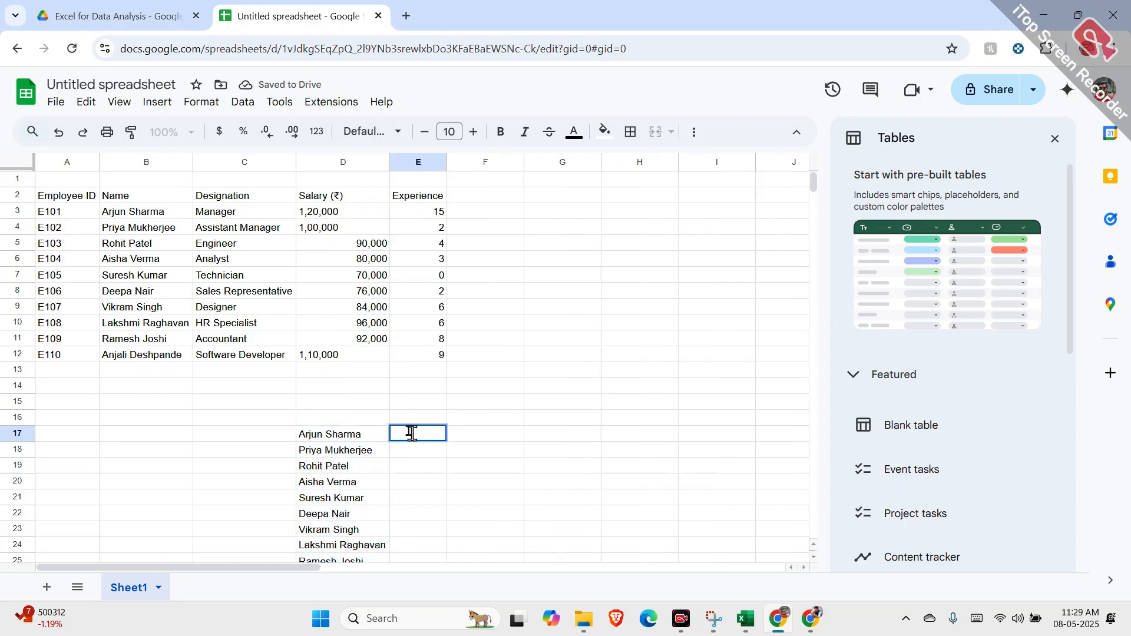
text(=xl)
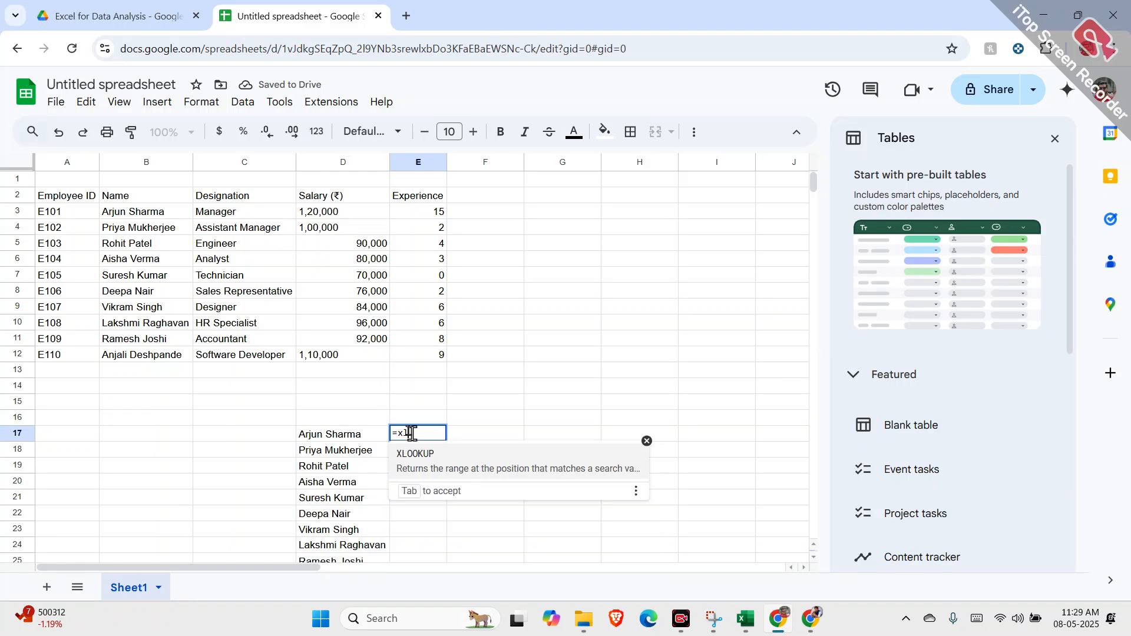
key(Tab)
drag(354, 437, 366, 341)
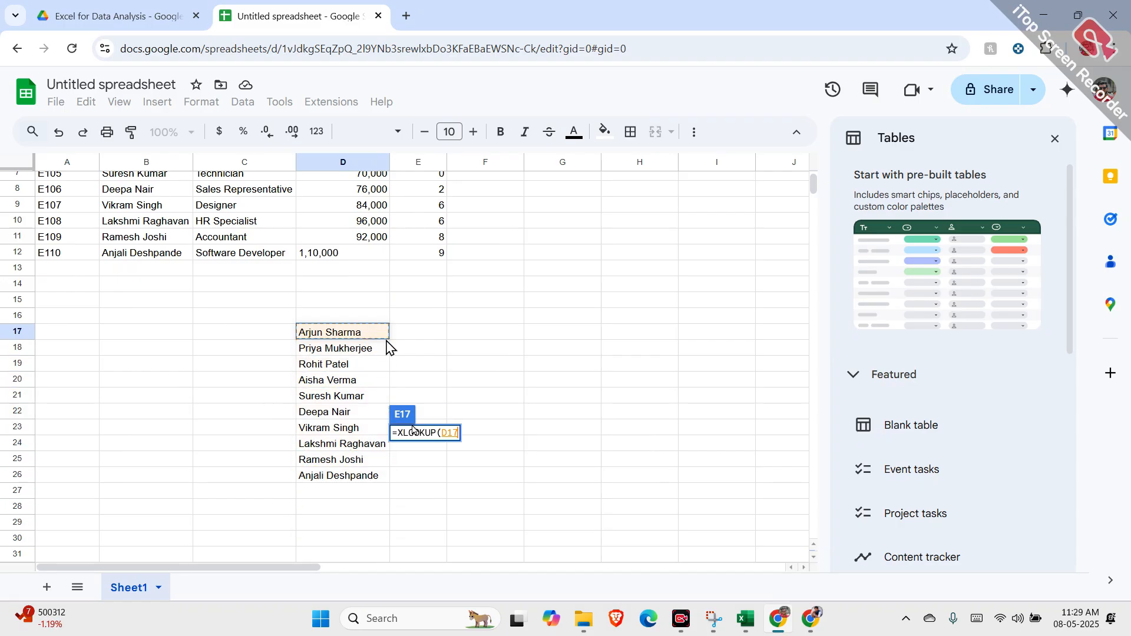
scroll(478, 375, up, 2)
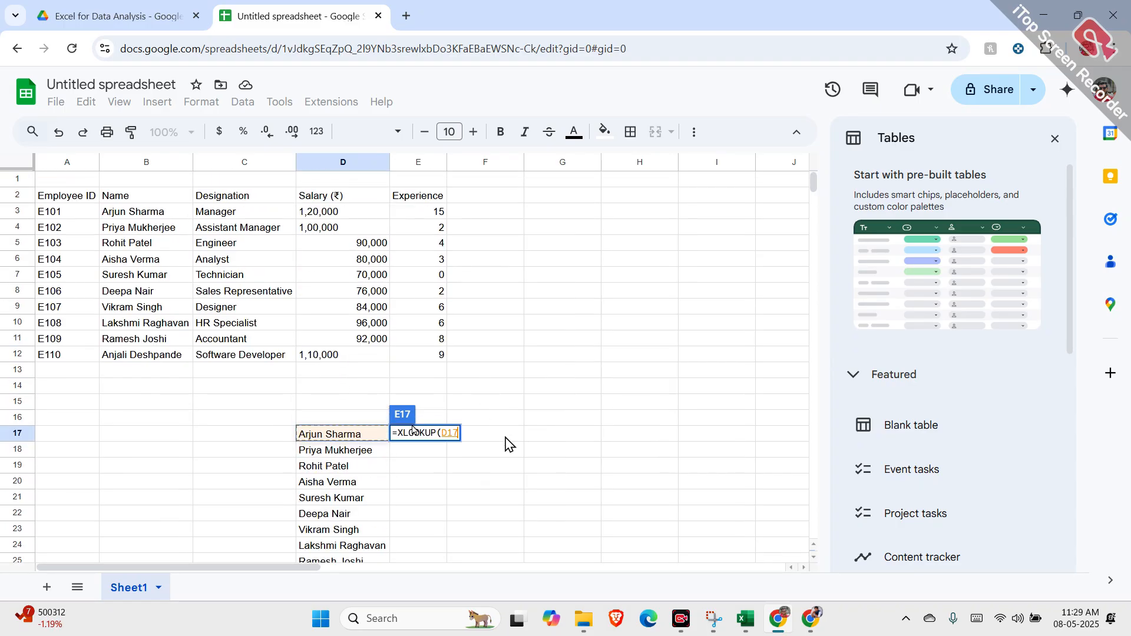
text(,)
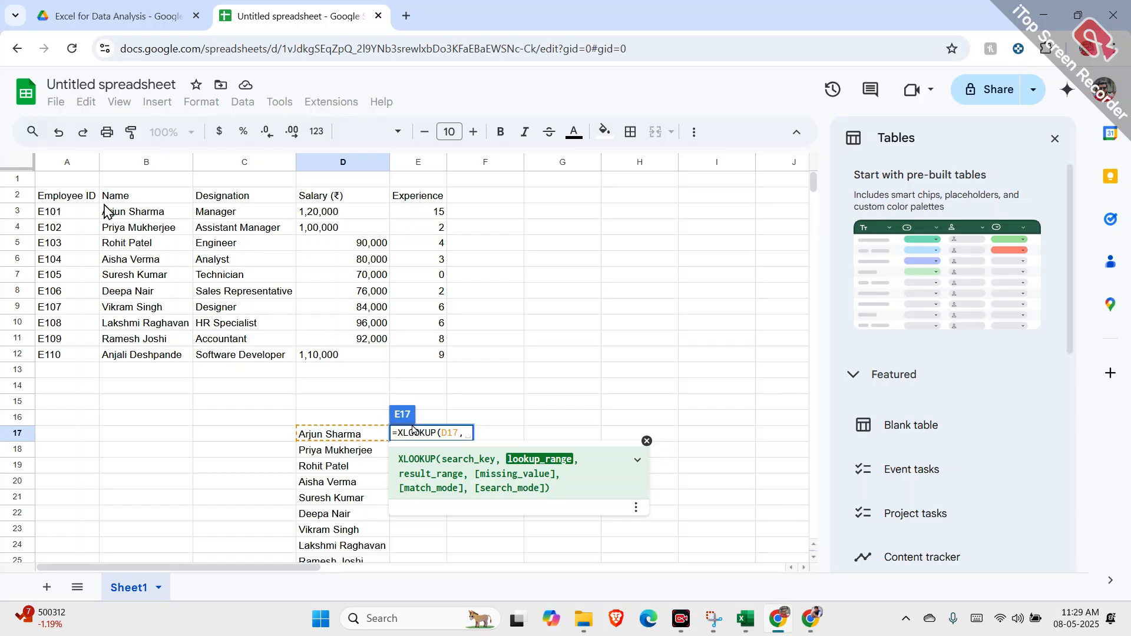
drag(127, 218, 127, 251)
drag(125, 339, 126, 361)
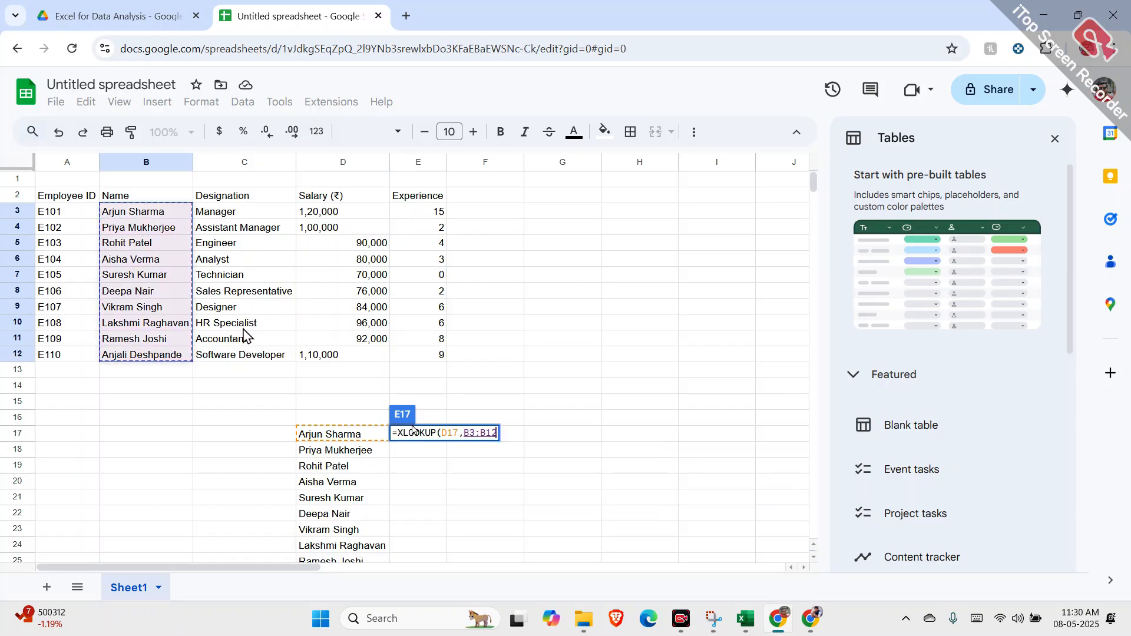
text(,)
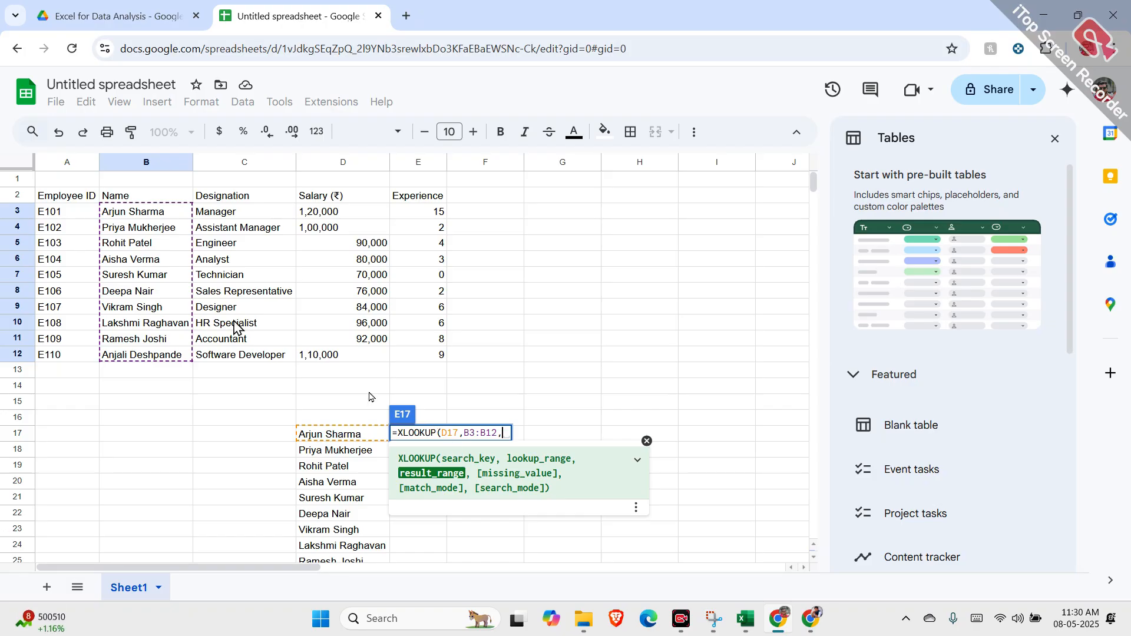
drag(82, 215, 76, 357)
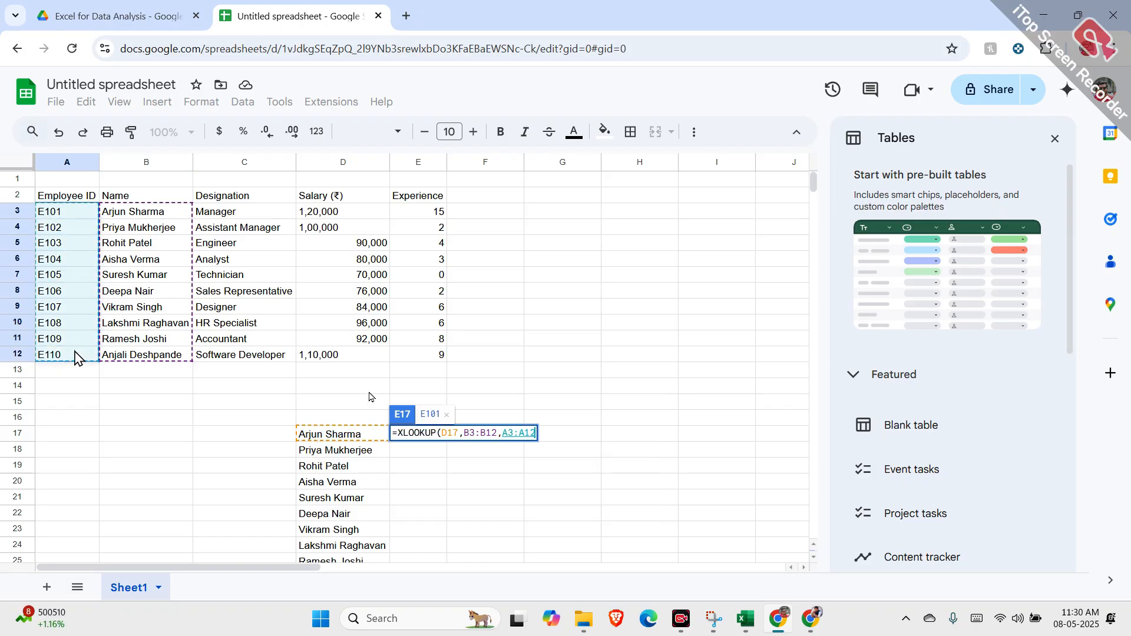
text())
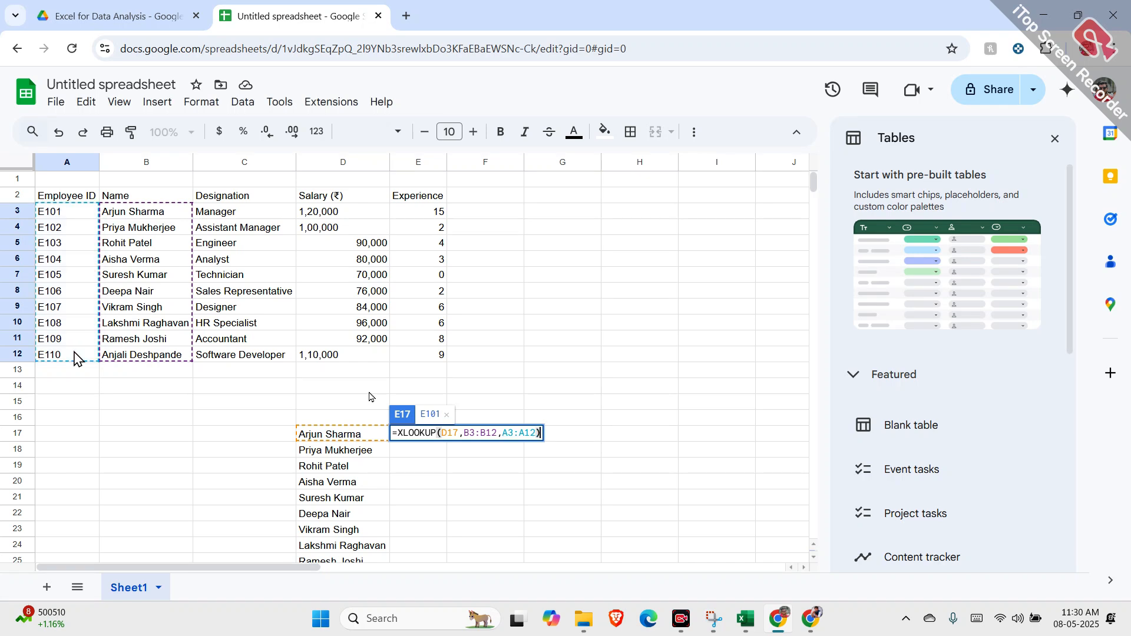
key(Return)
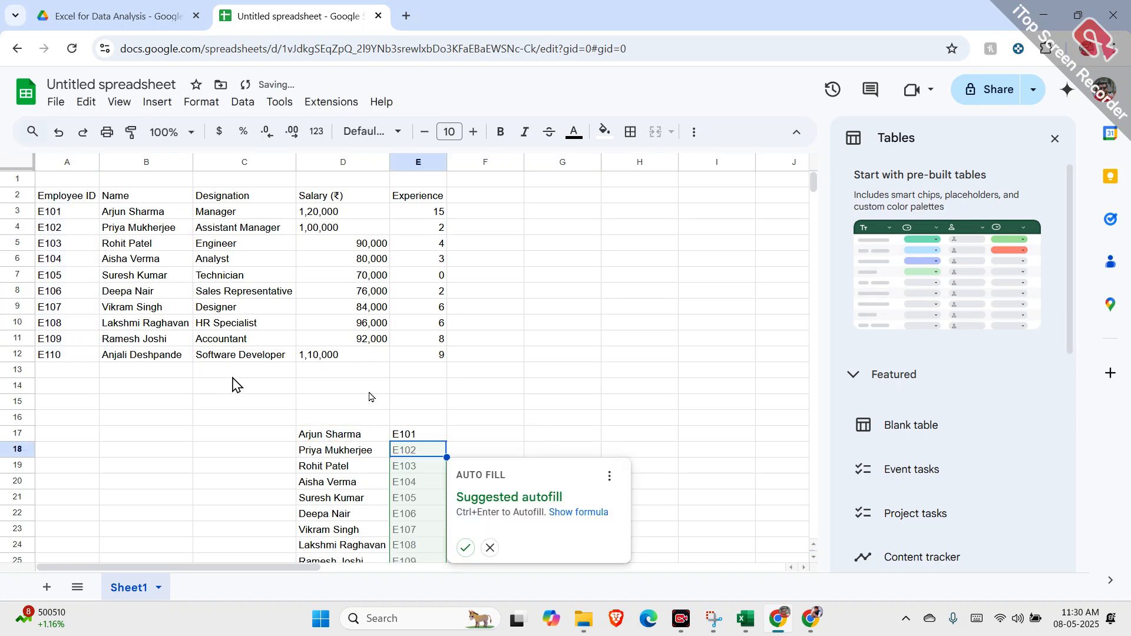
Step: Fill the XLOOKUP formula from E17 down to E26 for the remaining names
click(414, 442)
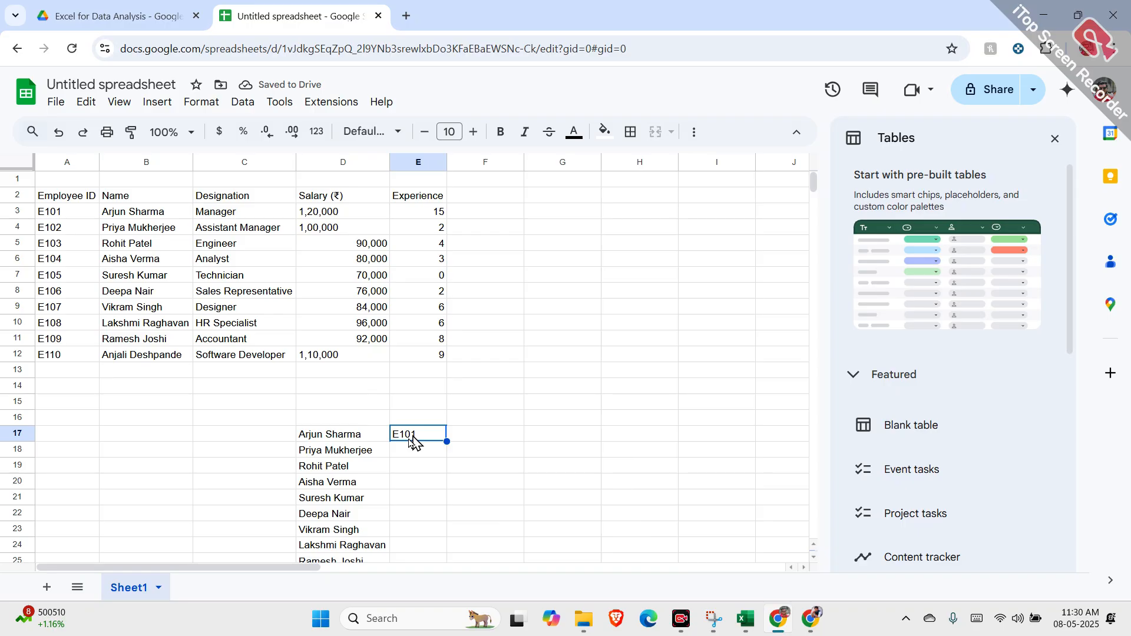
scroll(413, 443, down, 2)
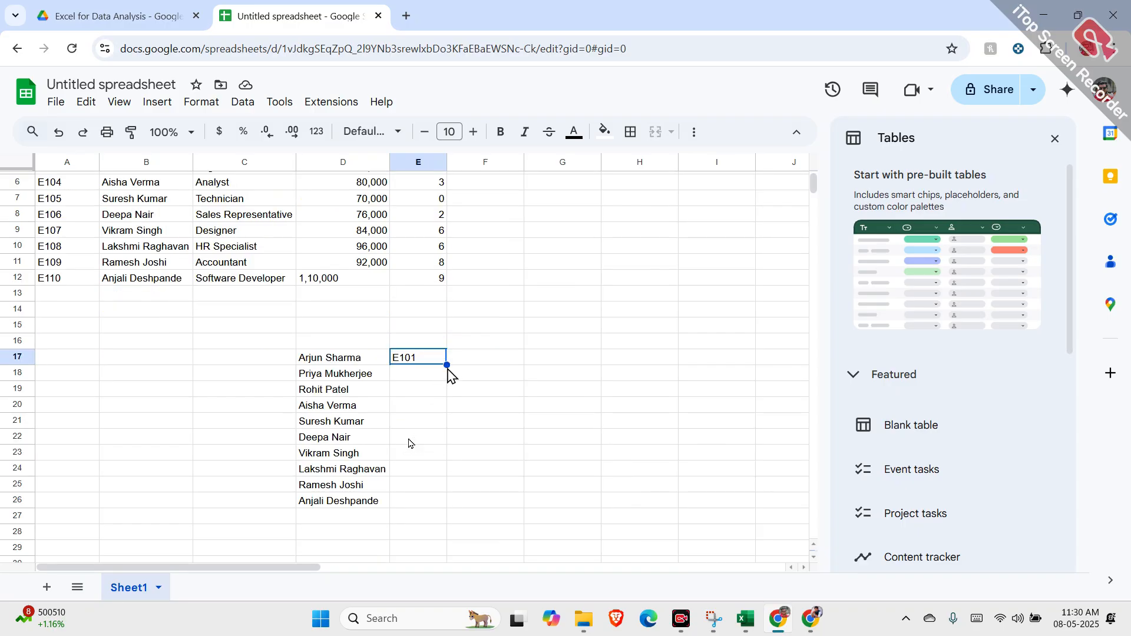
drag(446, 365, 439, 501)
click(507, 429)
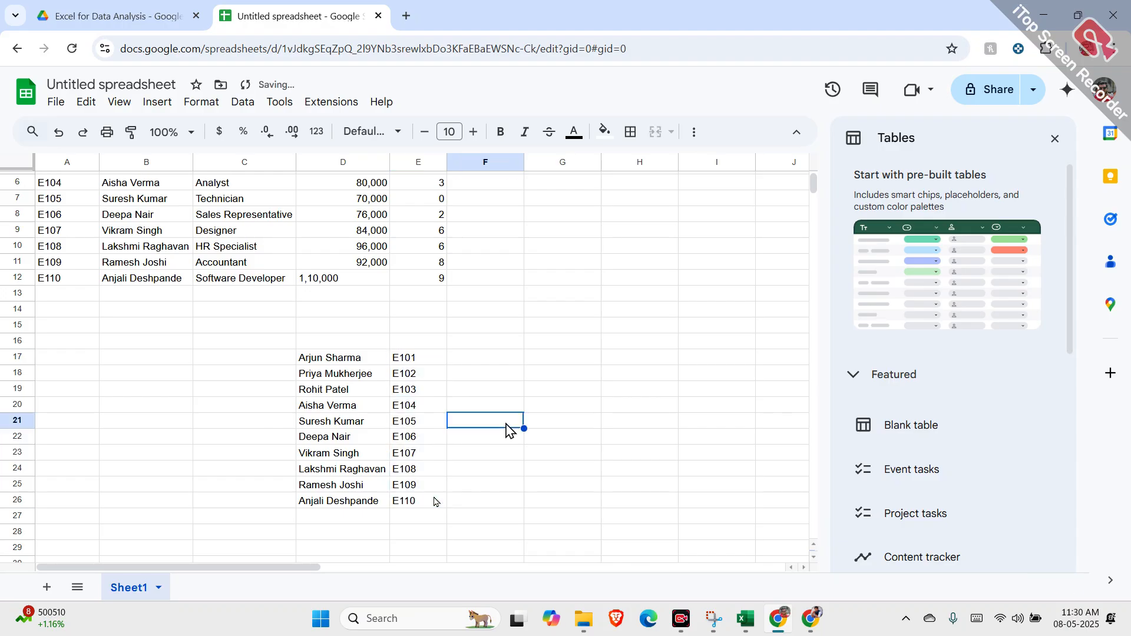
click(424, 377)
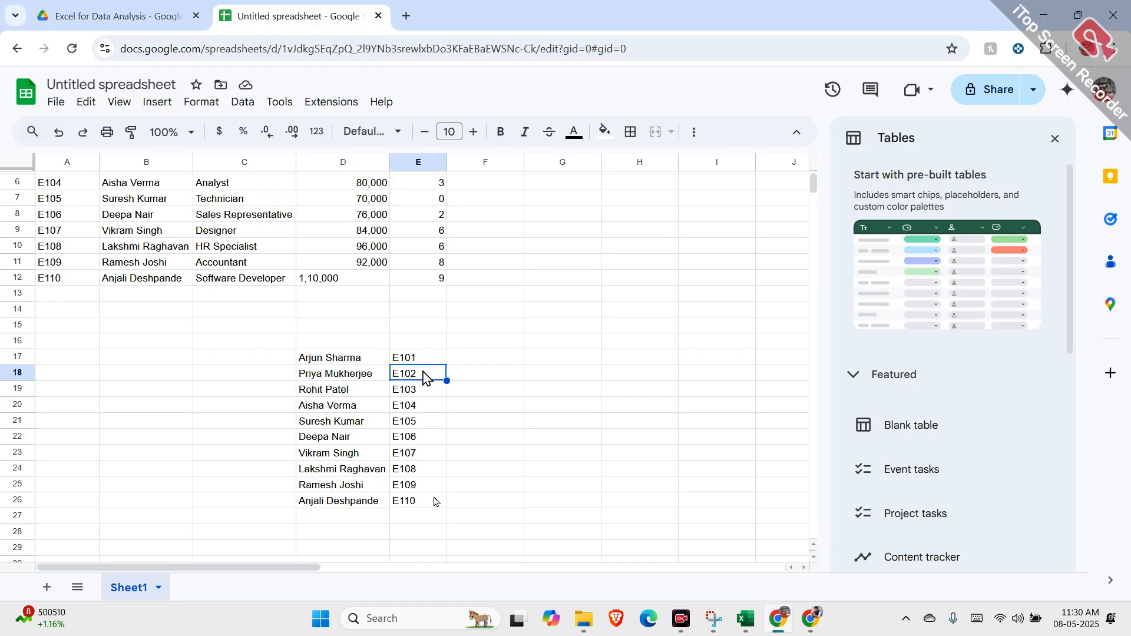
Step: Switch to the Google Meet call and admit everyone waiting to join
mouse_move(805, 626)
click(724, 551)
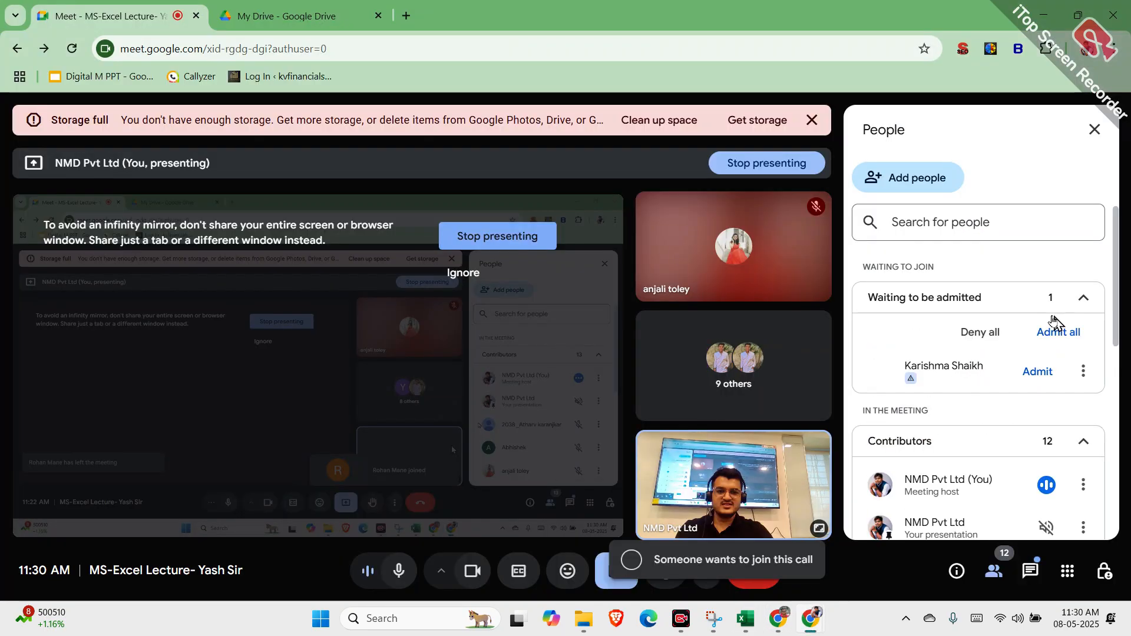
click(1063, 330)
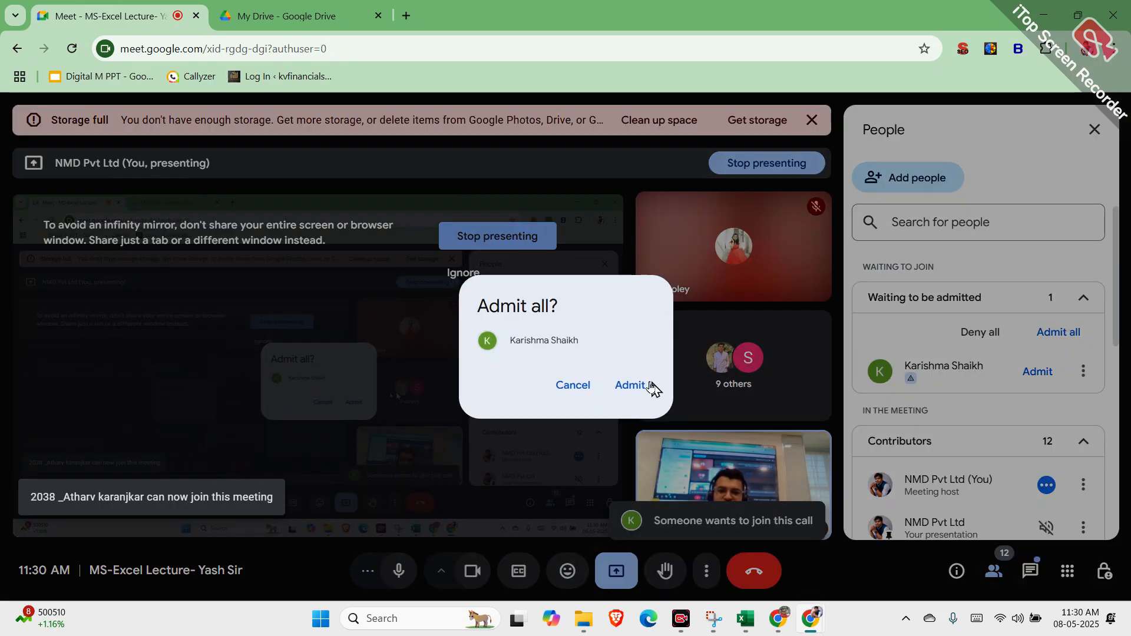
click(630, 386)
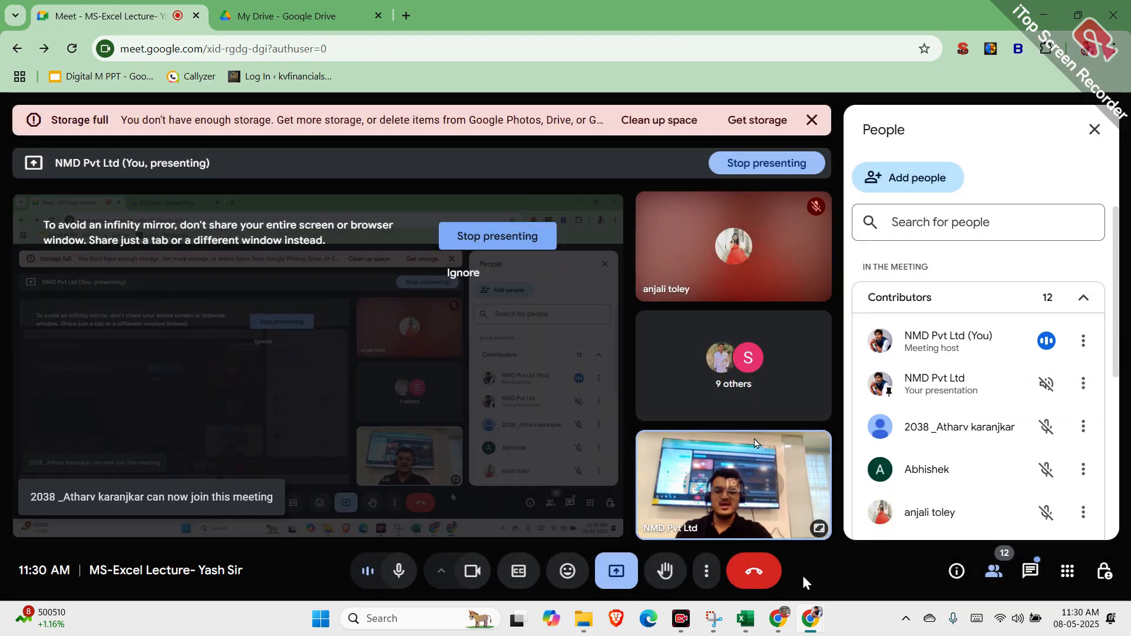
Step: Return to the Google Sheets spreadsheet and examine the search key, lookup range and syntax help of the XLOOKUP formula in E17
mouse_move(745, 618)
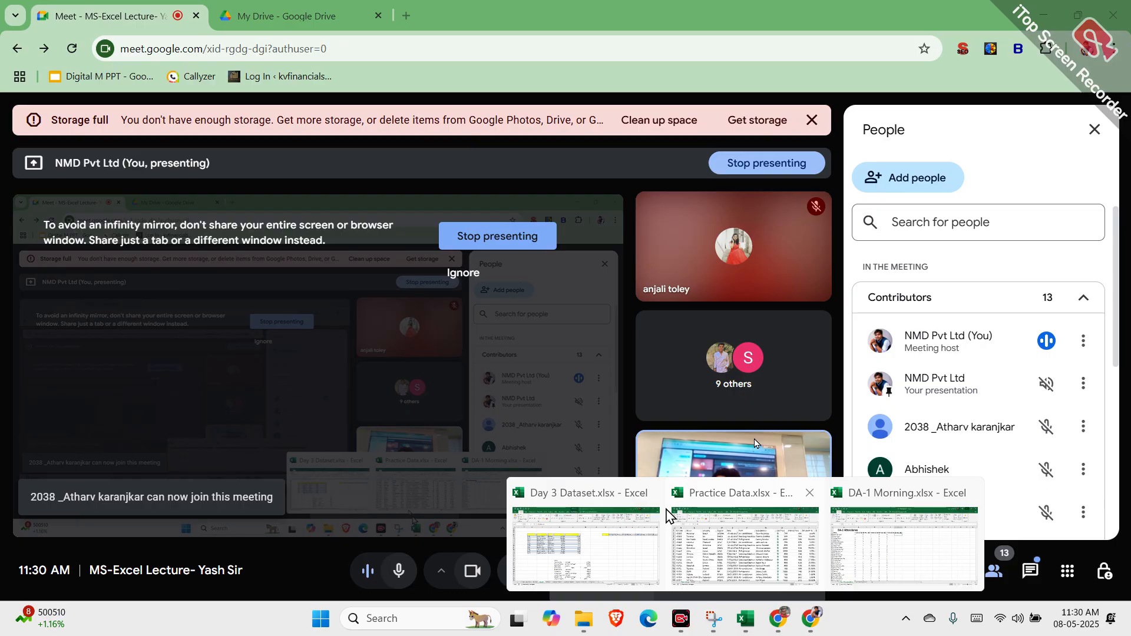
click(654, 530)
mouse_move(778, 618)
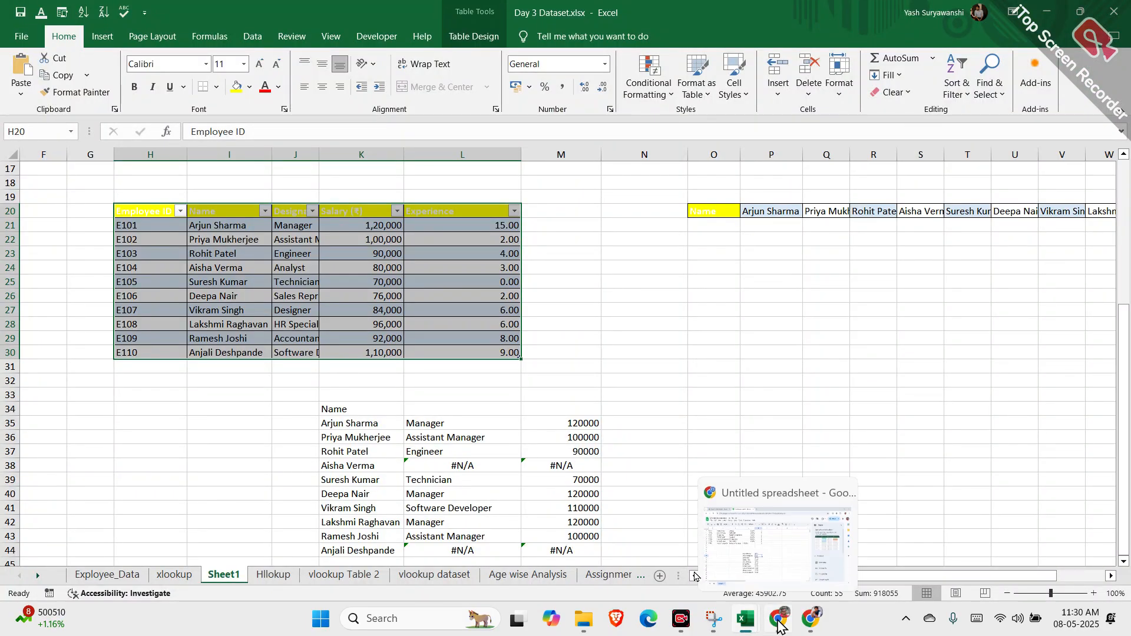
click(745, 529)
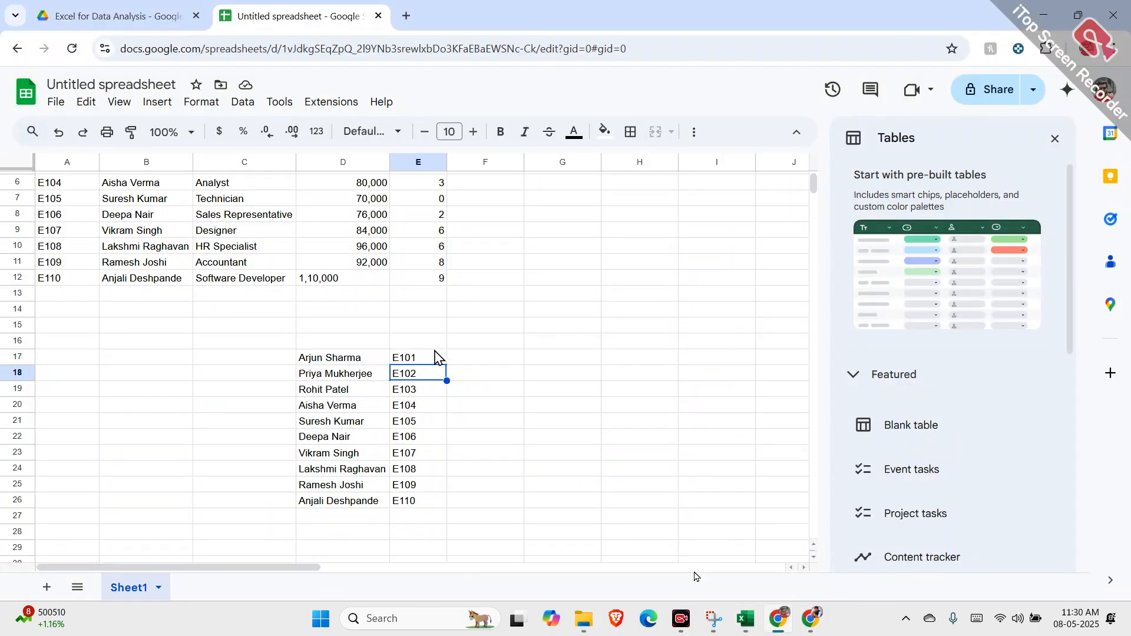
double_click(431, 355)
drag(461, 356, 443, 356)
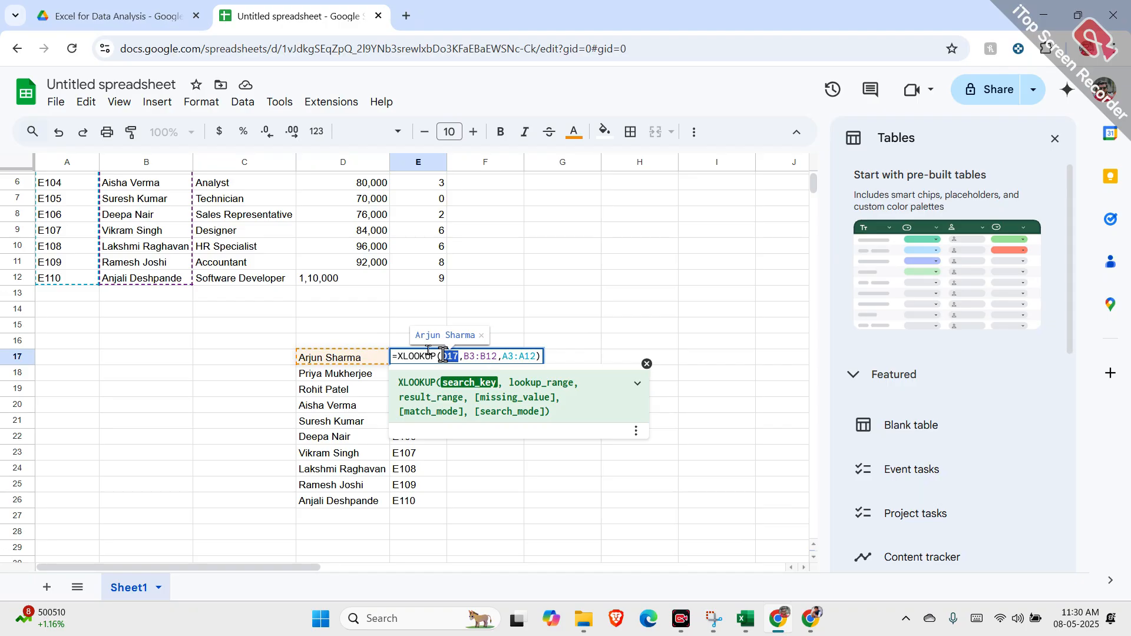
click(476, 355)
drag(498, 356, 464, 356)
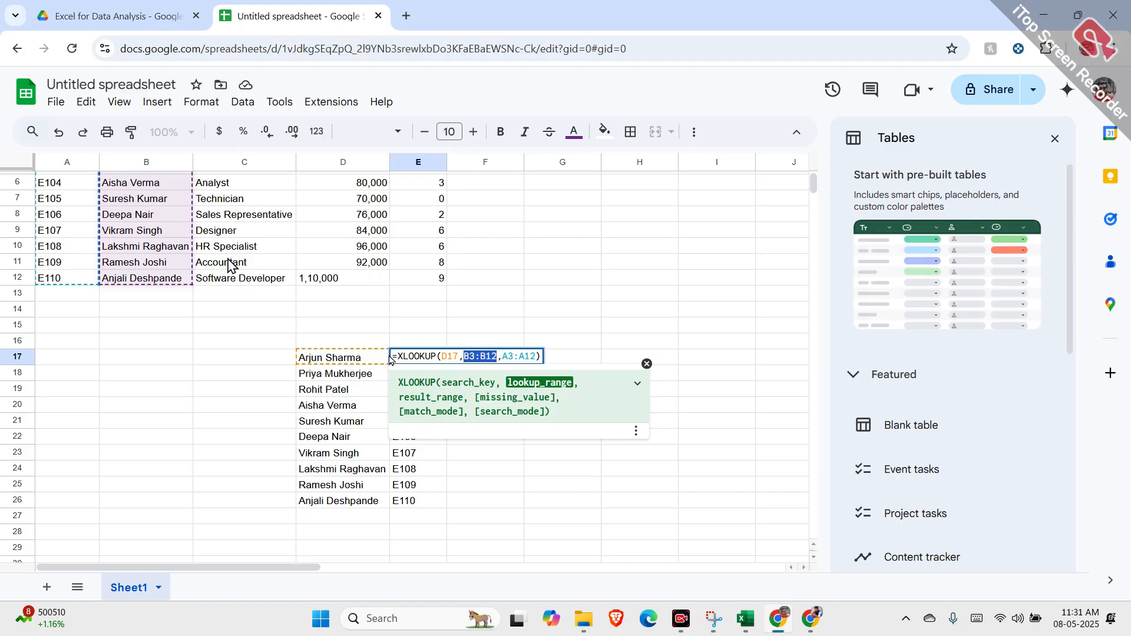
scroll(232, 259, up, 2)
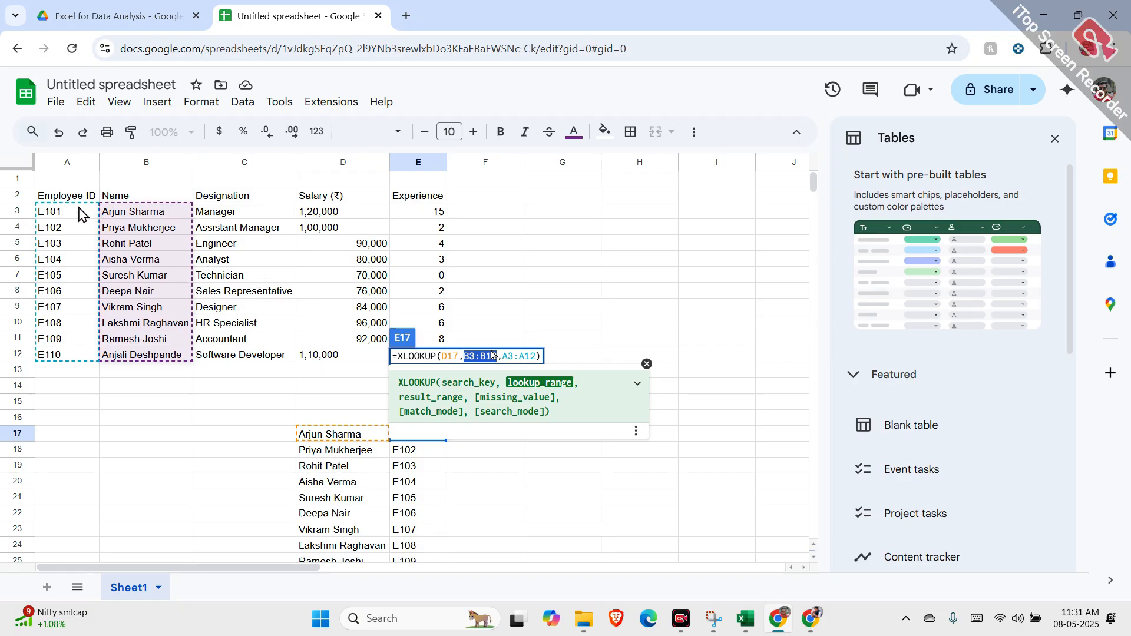
click(463, 397)
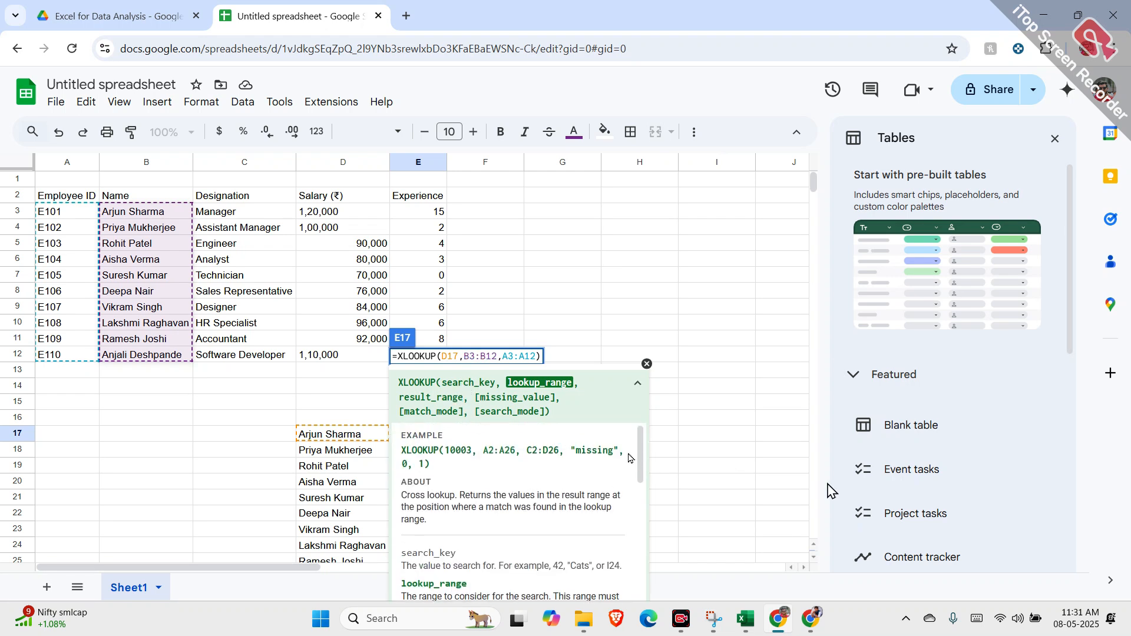
click(755, 468)
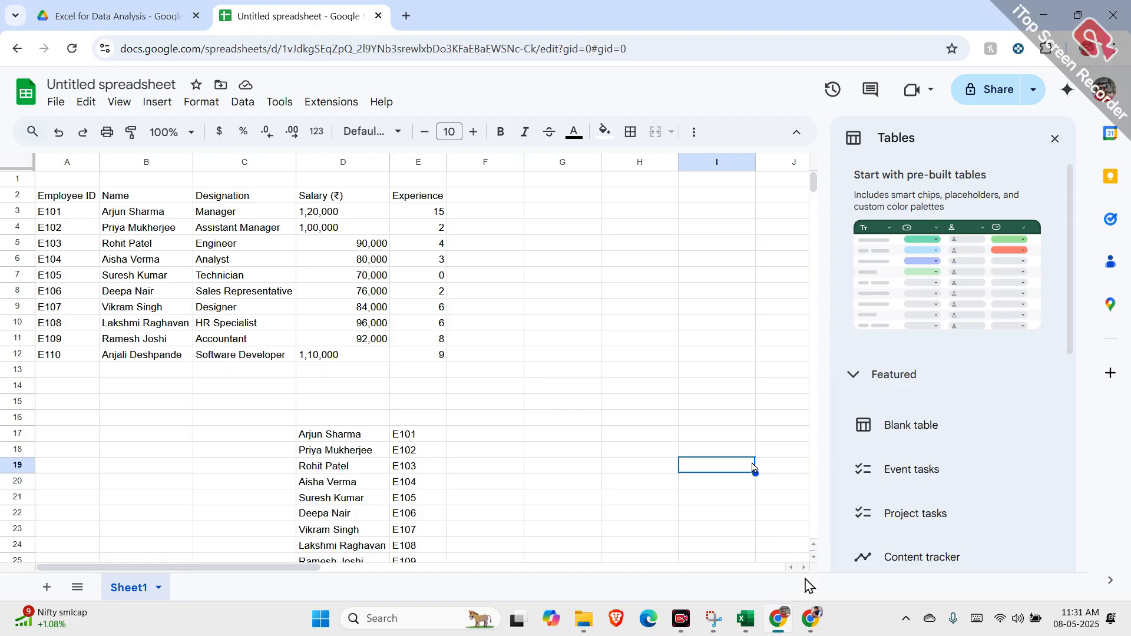
Step: Switch to Day 3 Dataset.xlsx in Excel and change the lookup value of M35's LOOKUP formula to the single cell K35
mouse_move(763, 625)
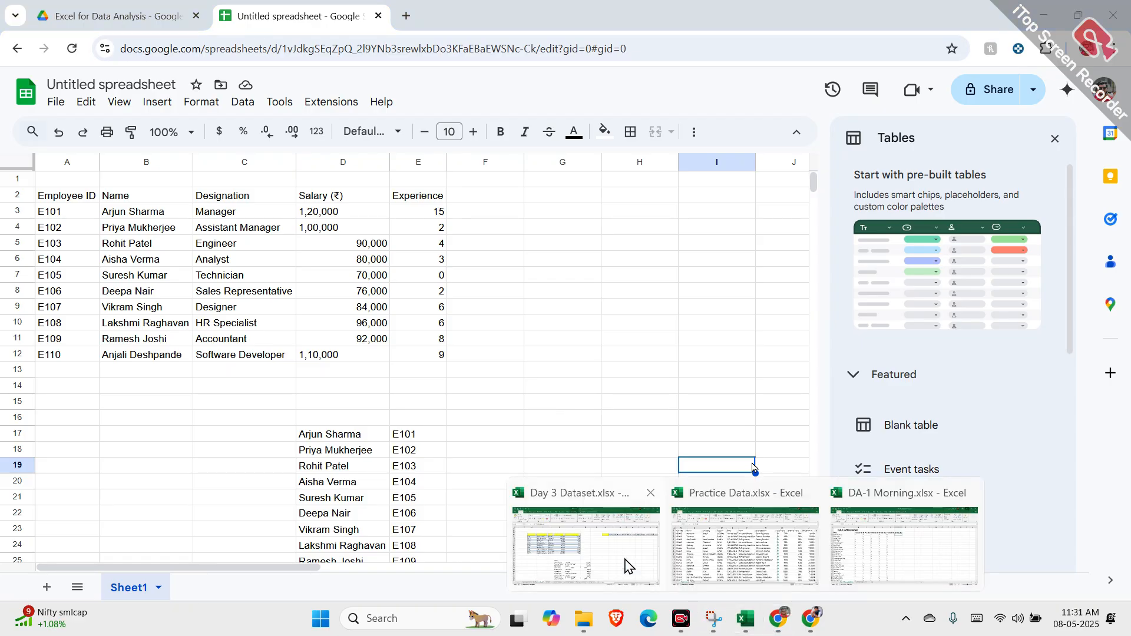
click(624, 560)
double_click(581, 422)
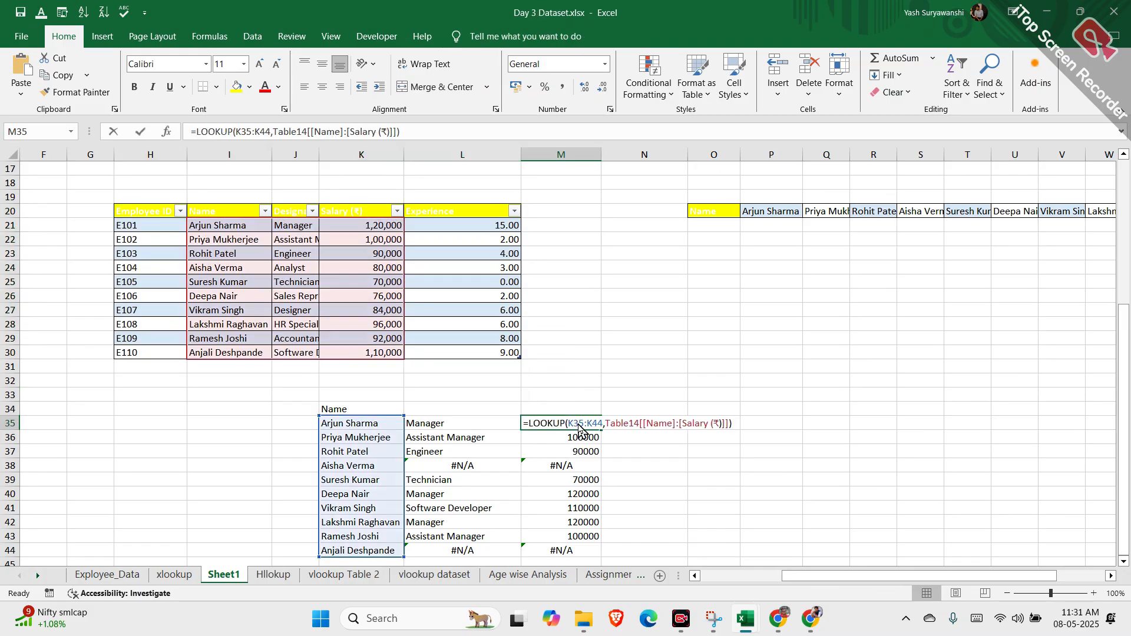
click(604, 422)
key(BackSpace)
key(BackSpace)
key(BackSpace)
key(BackSpace)
key(Return)
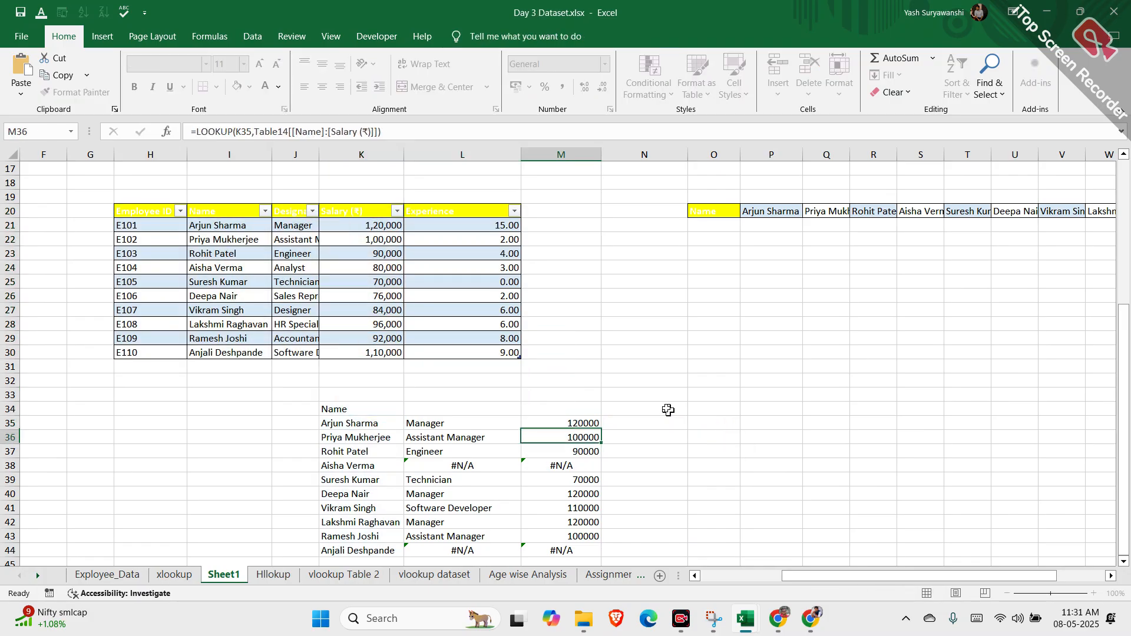
Step: Fill the LOOKUP formula from M35 down to M44 and check the copied formula in M36
click(595, 425)
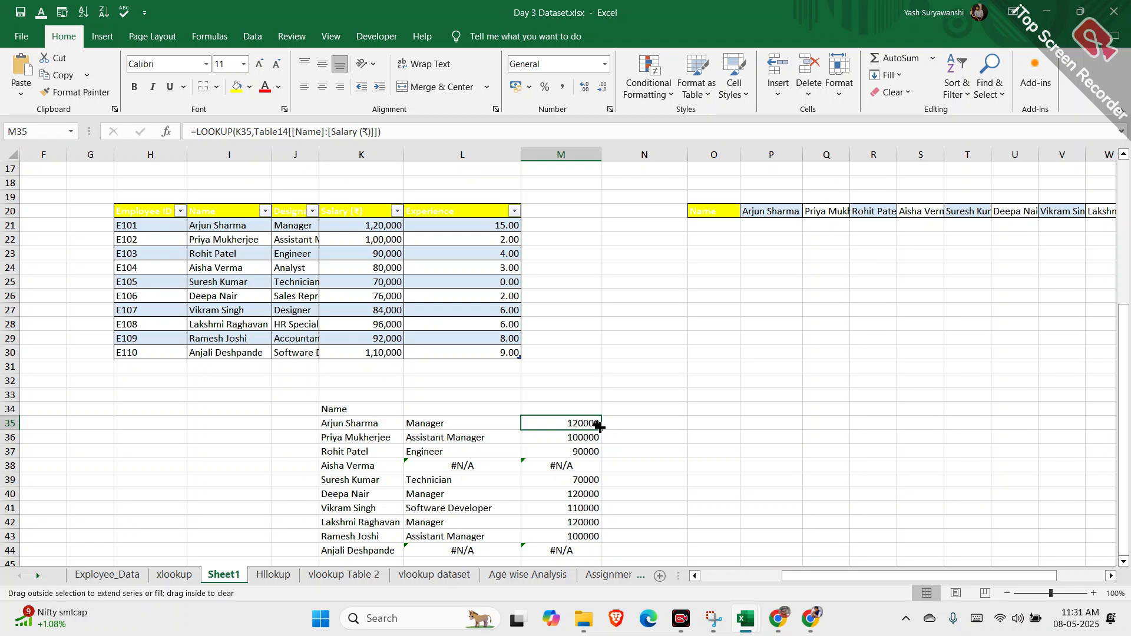
double_click(602, 429)
click(590, 425)
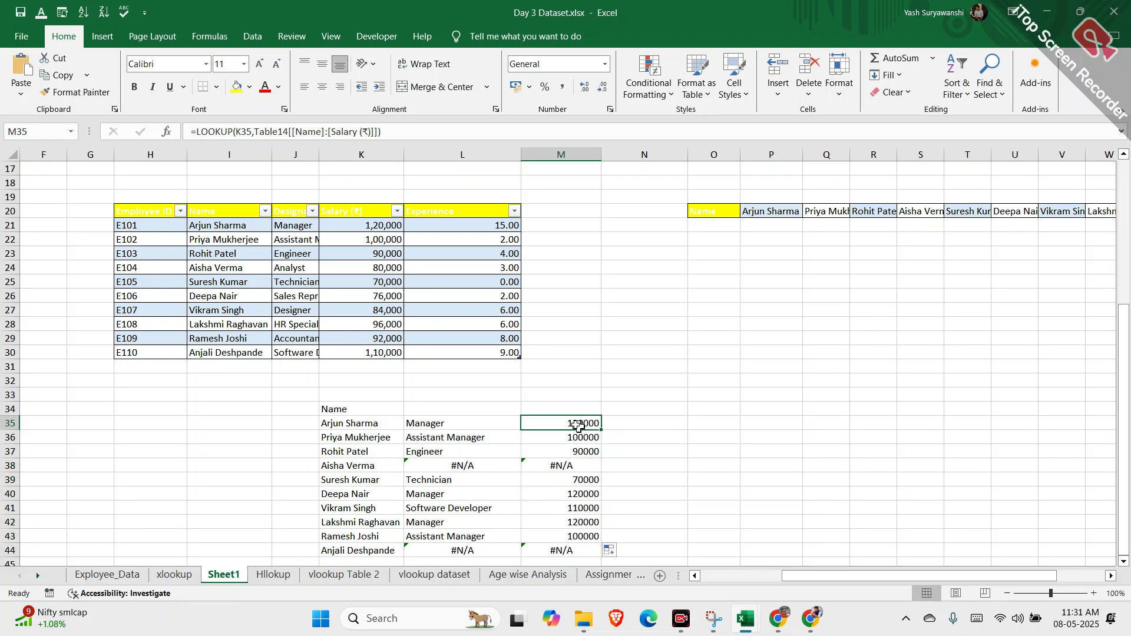
double_click(592, 437)
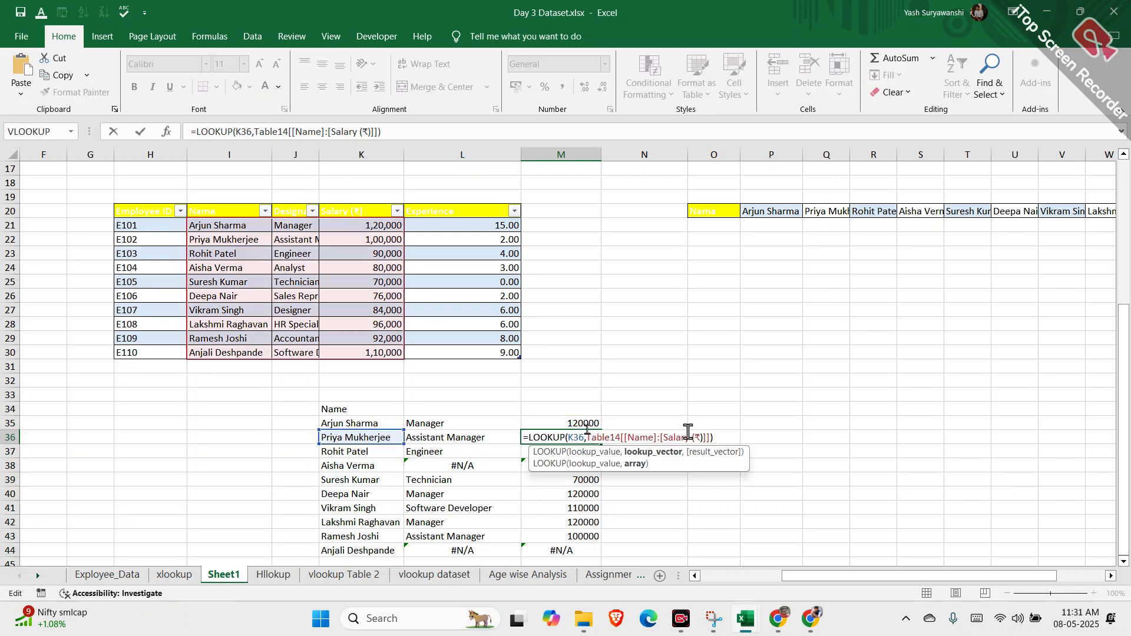
key(Escape)
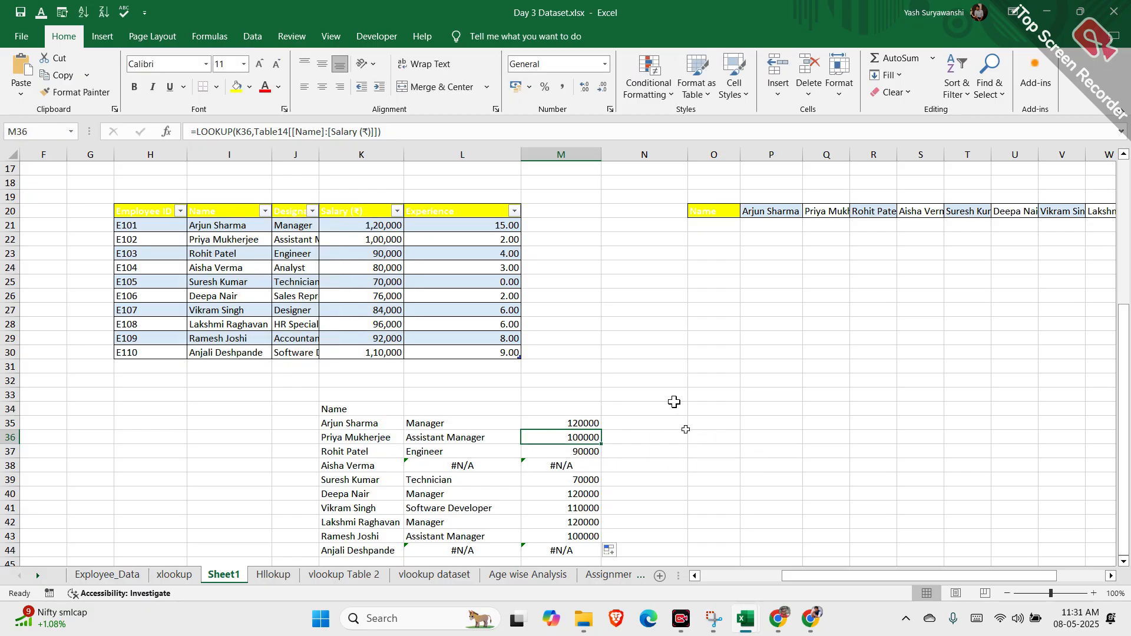
Step: Autofit column J so the employee table's Designation entries fit
scroll(675, 400, down, 1)
click(583, 424)
scroll(610, 412, up, 4)
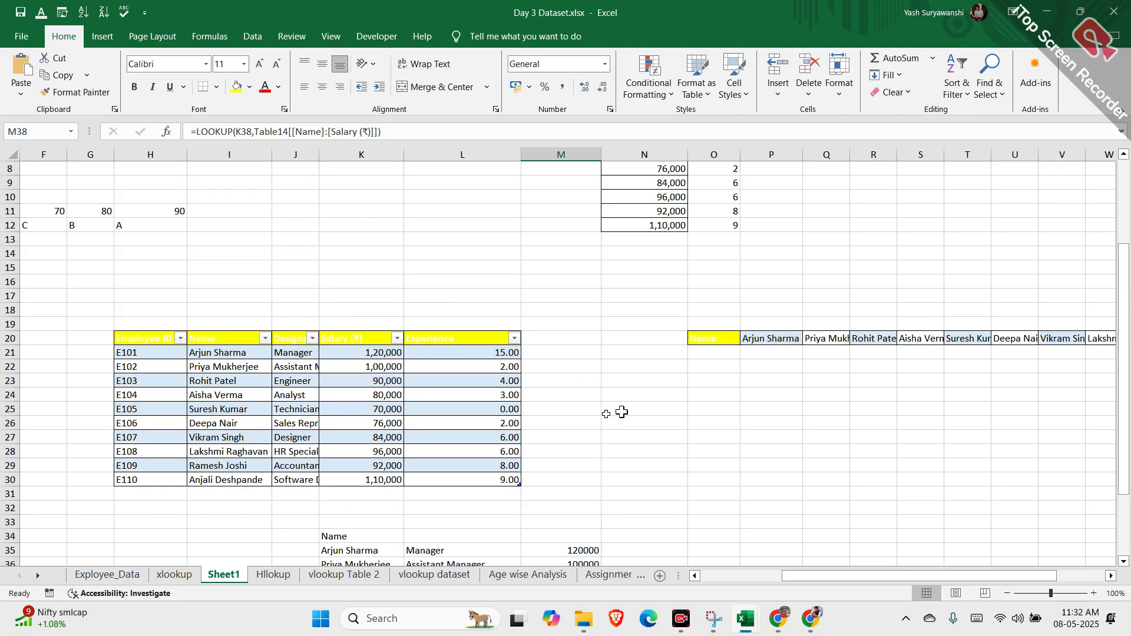
mouse_move(774, 623)
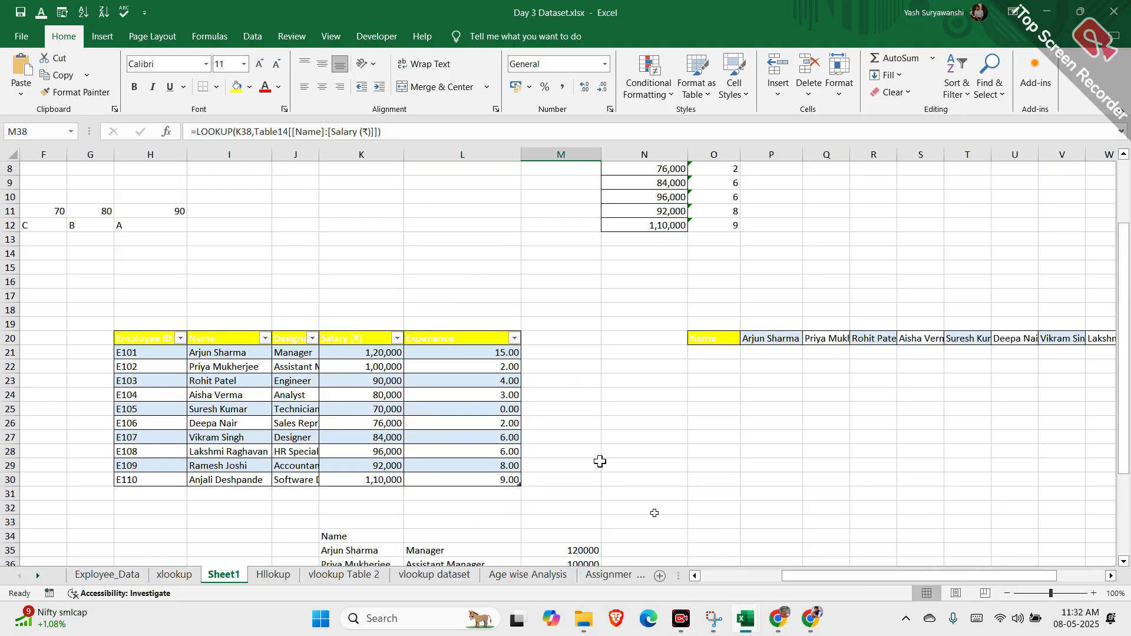
double_click(318, 152)
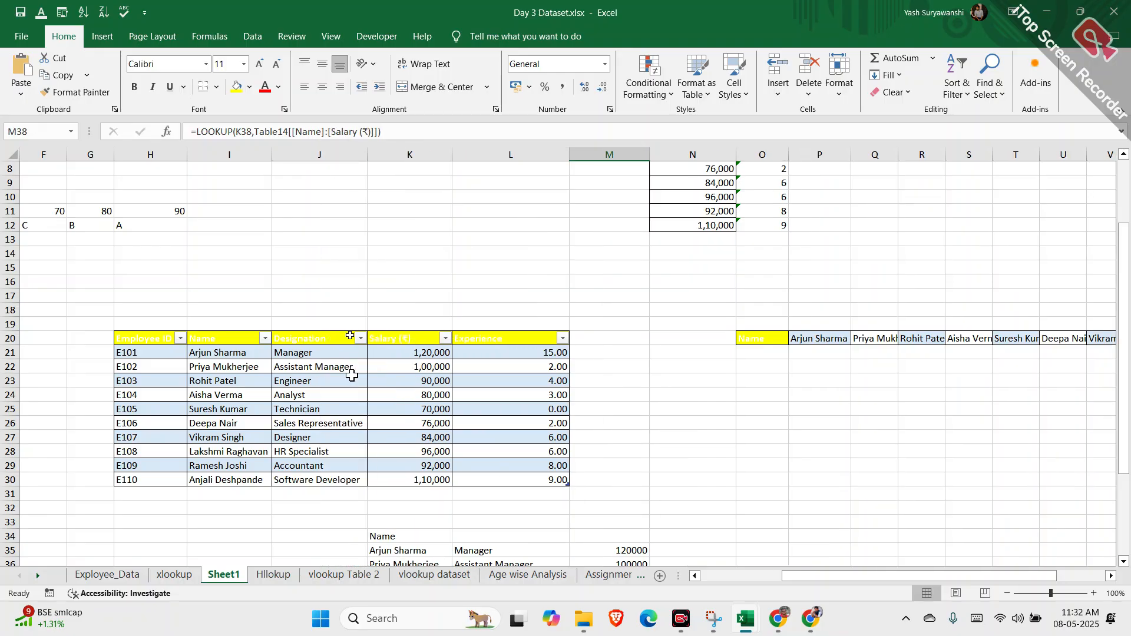
Step: Inspect the LOOKUP formula in L38 and open the cell's error-checking options
scroll(351, 379, down, 4)
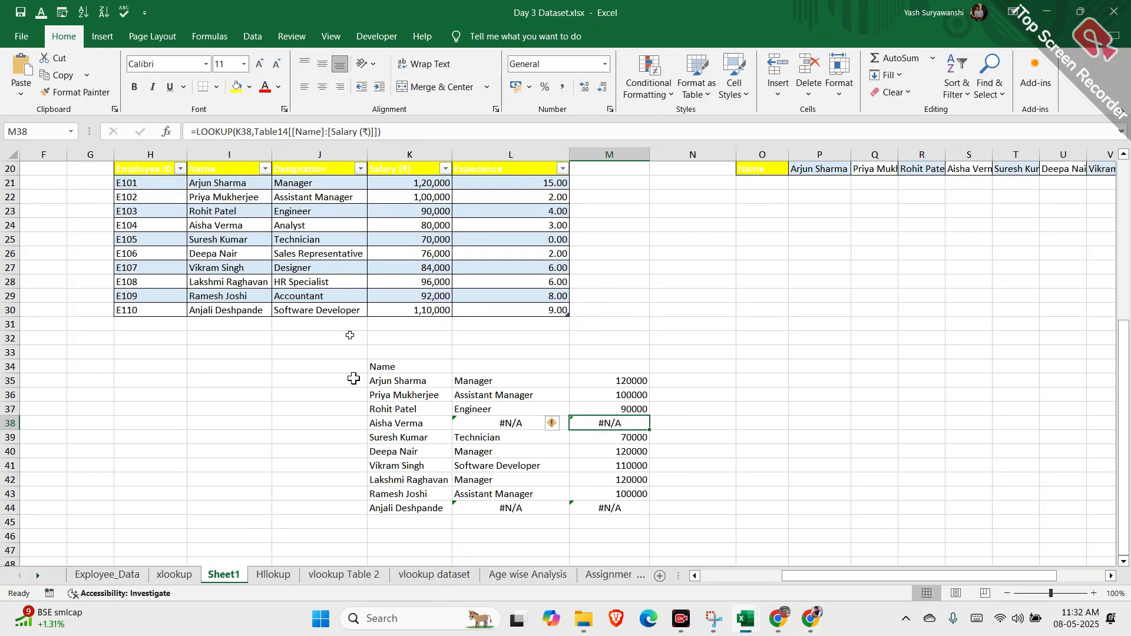
click(493, 420)
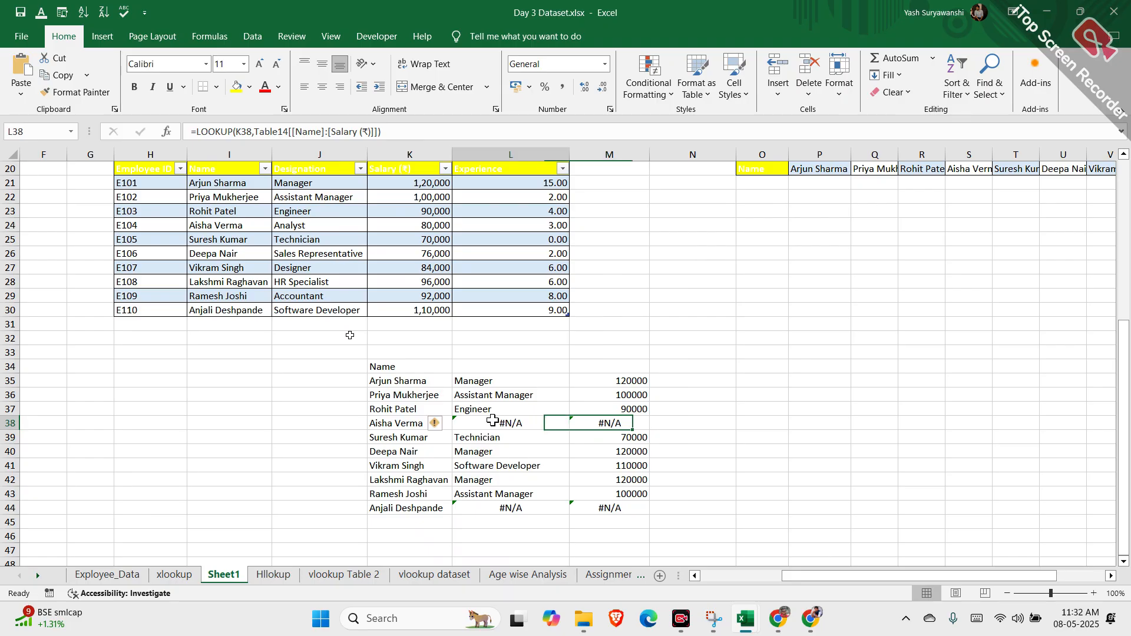
click(436, 424)
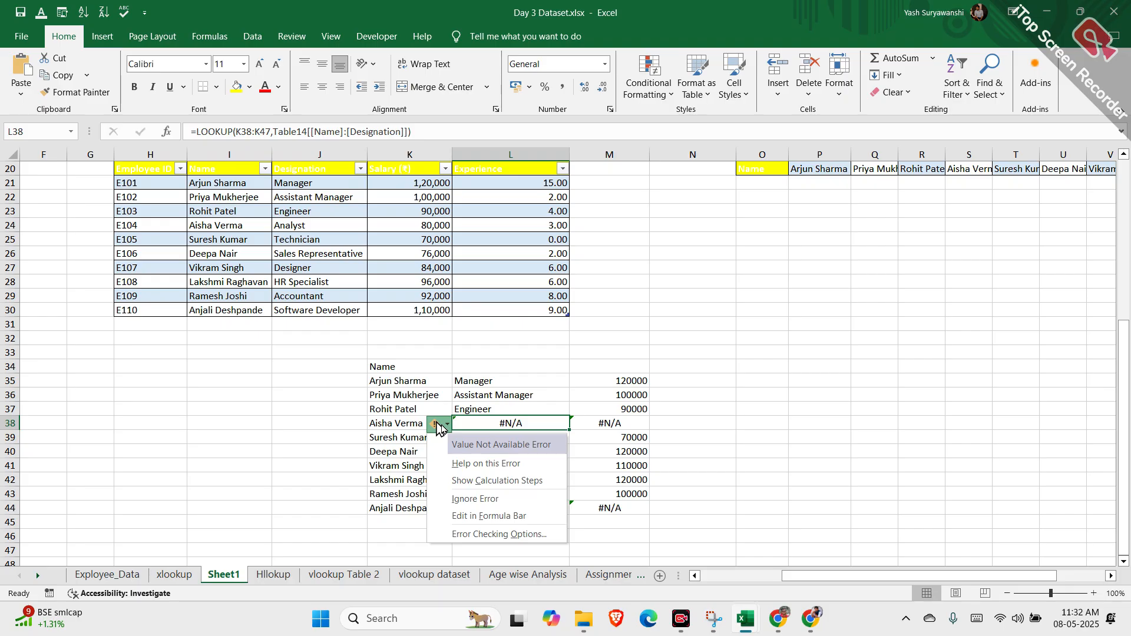
Step: Check the name, designation and salary entries in row 24 of the employee table and the salary entry in K30
scroll(368, 415, up, 2)
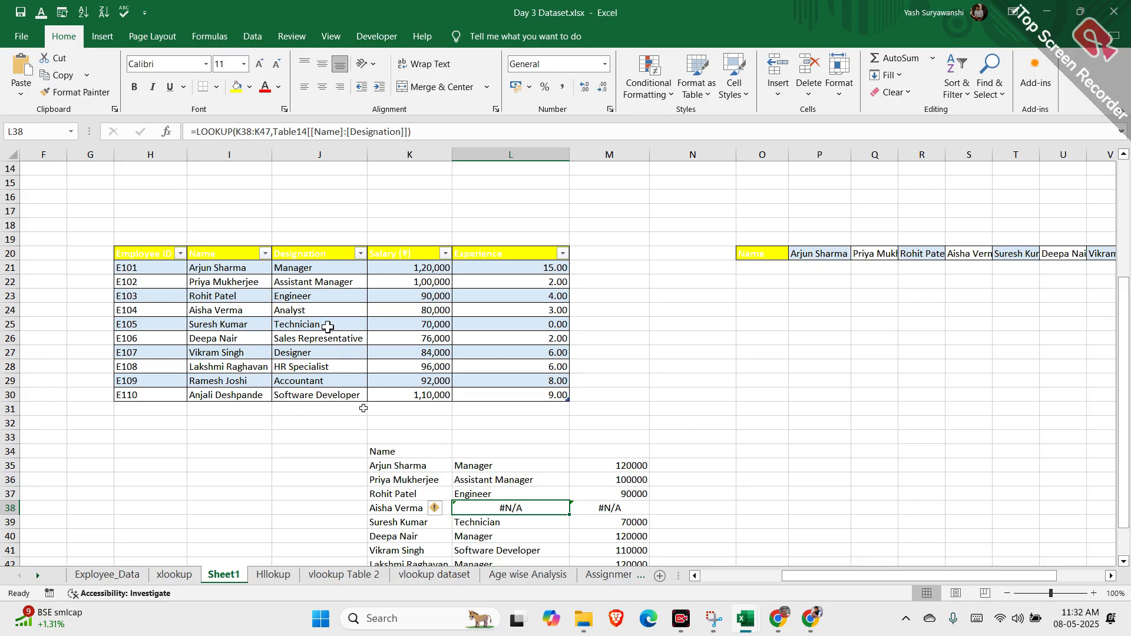
double_click(250, 310)
double_click(321, 309)
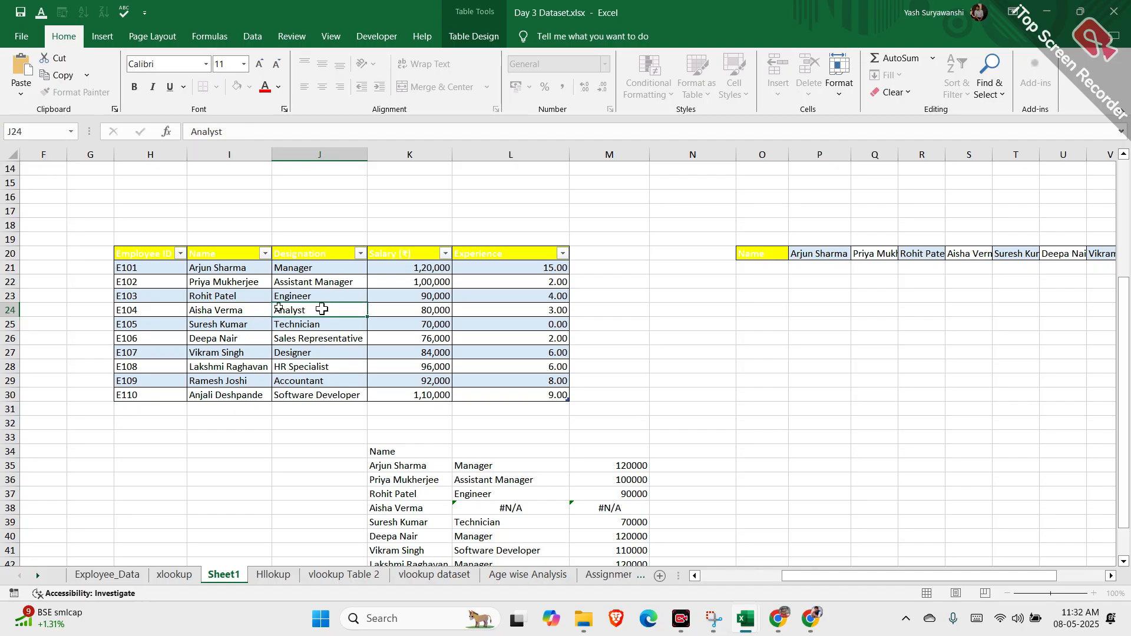
double_click(420, 309)
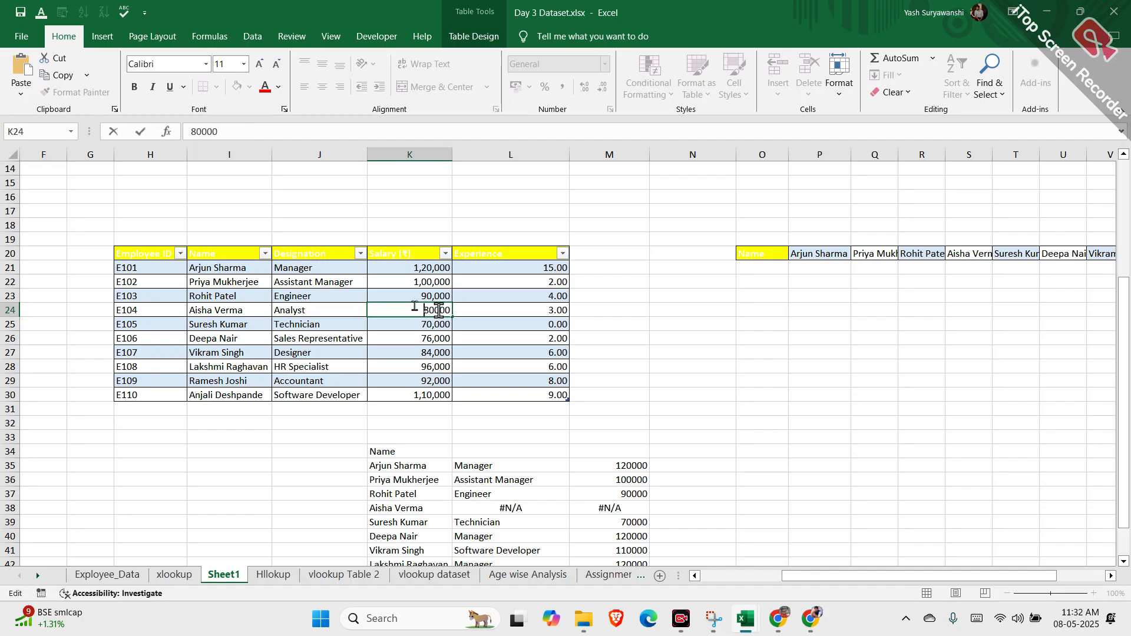
double_click(408, 395)
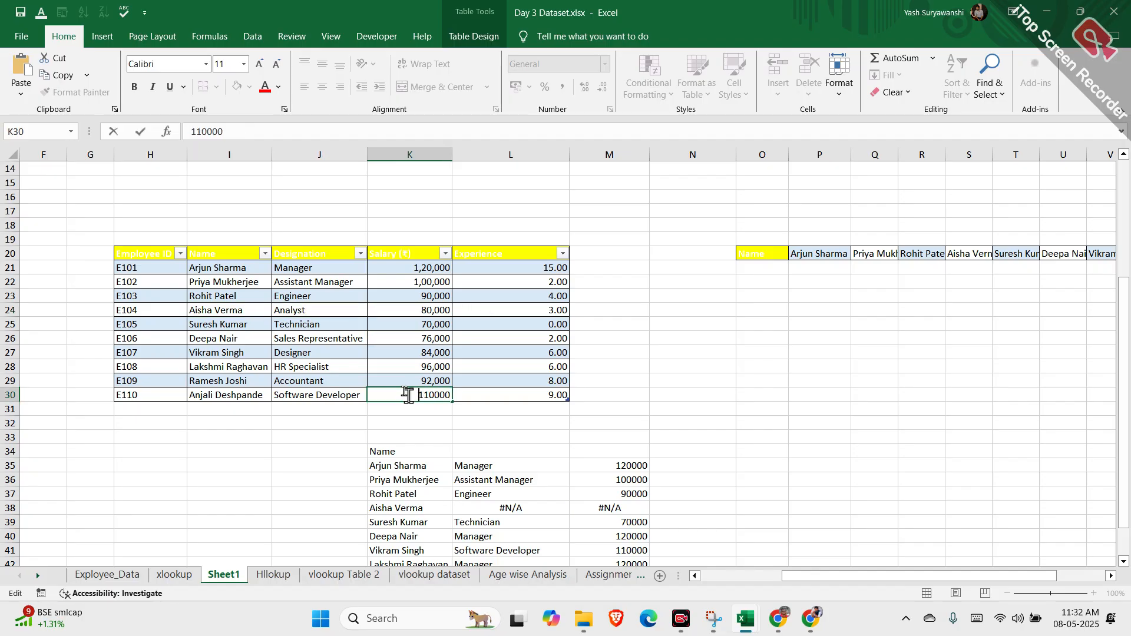
click(771, 378)
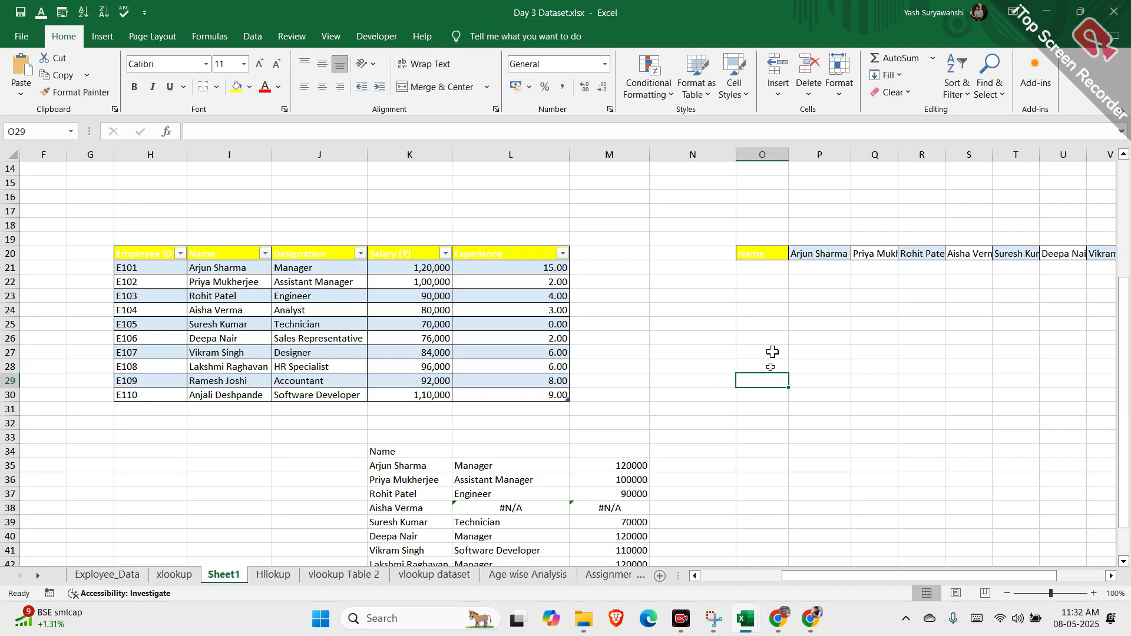
Step: Switch to the Practice Data.xlsx workbook and close it without saving its changes
mouse_move(754, 627)
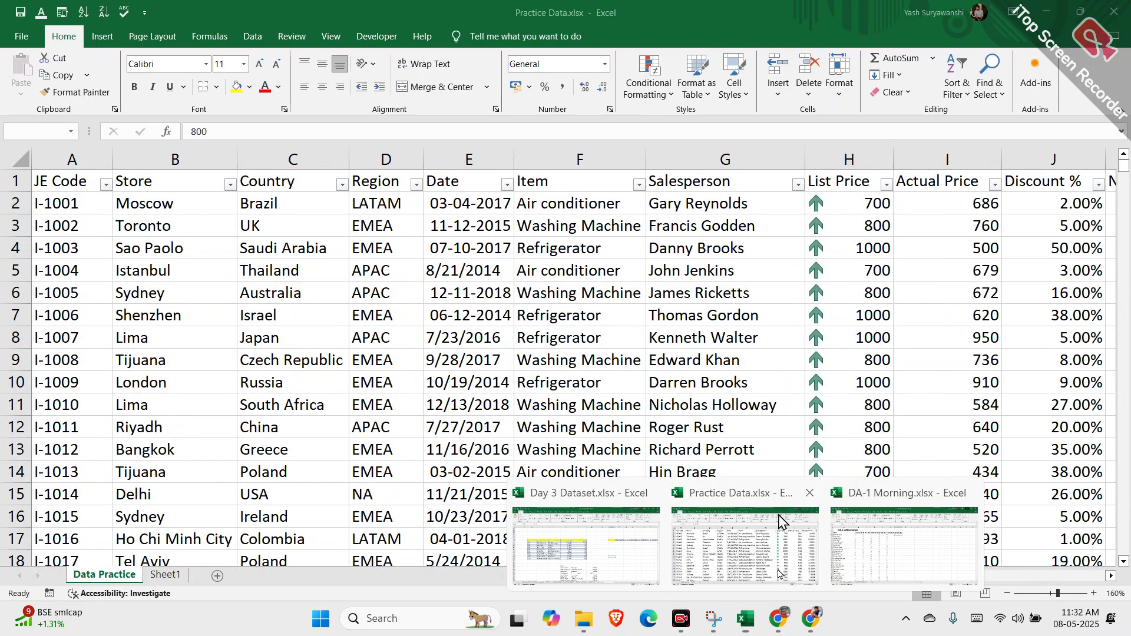
click(779, 520)
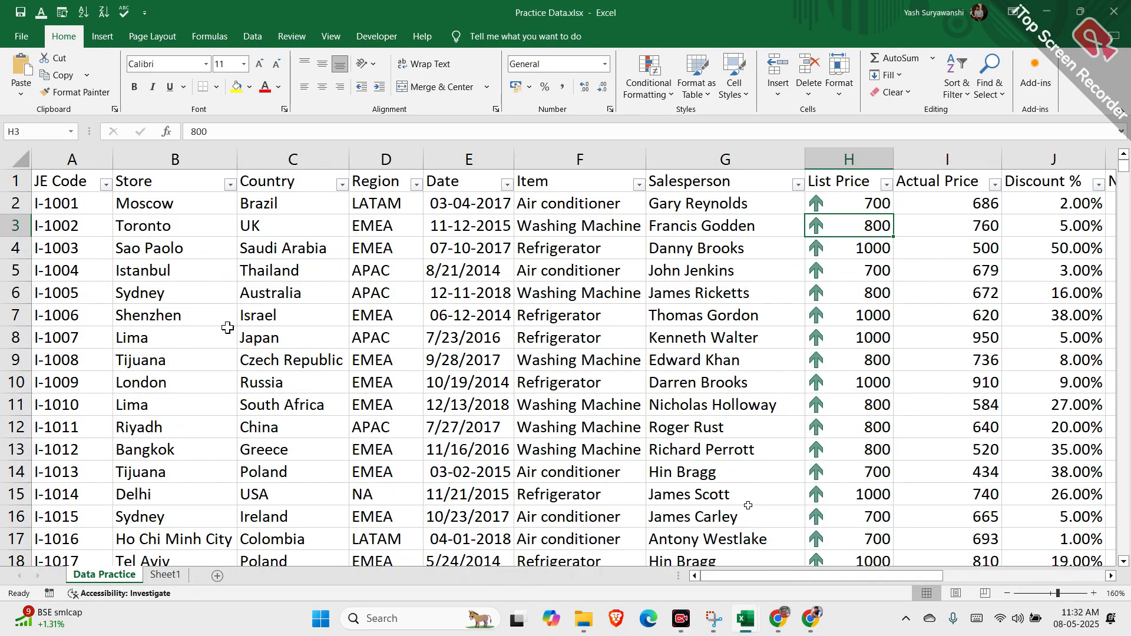
click(1110, 16)
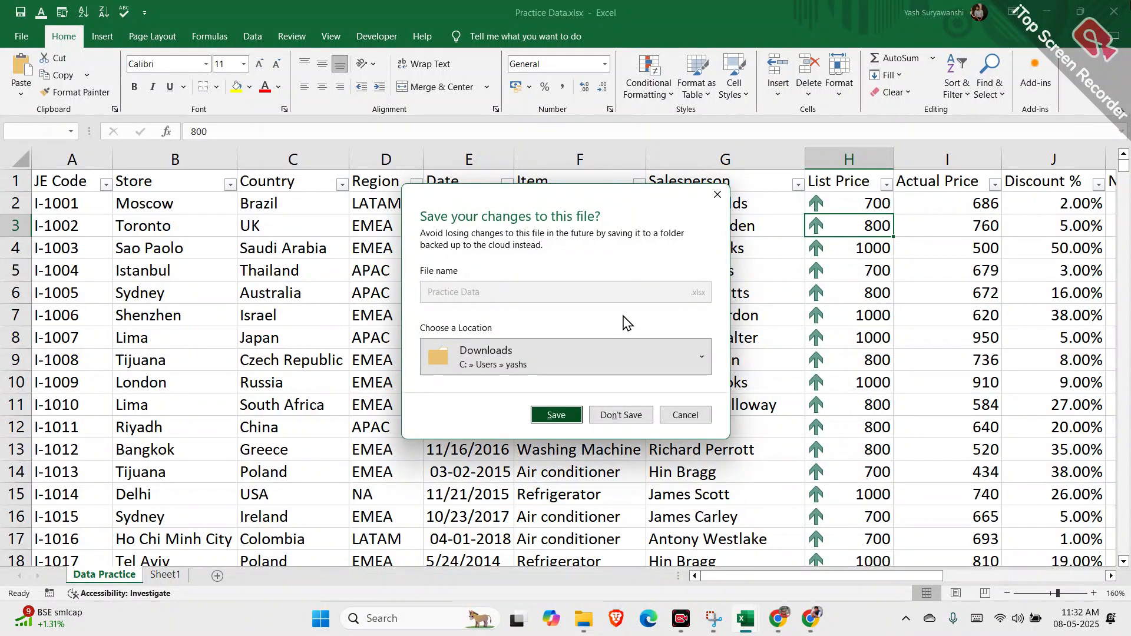
click(610, 410)
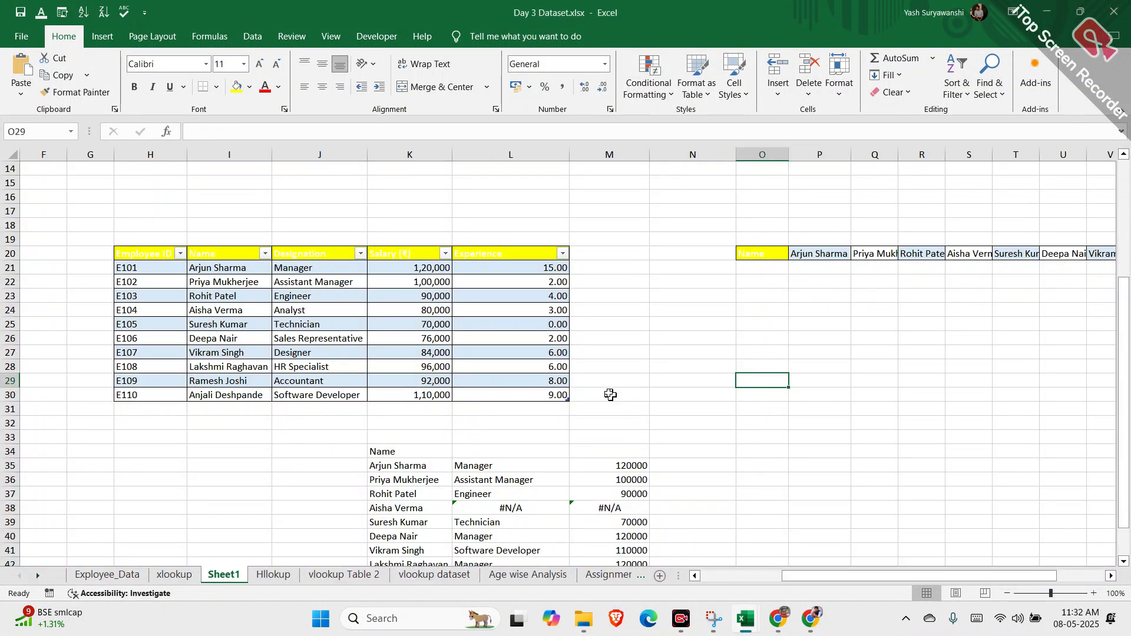
Step: Reopen Practice Data.xlsx from the Downloads folder in File Explorer
mouse_move(573, 626)
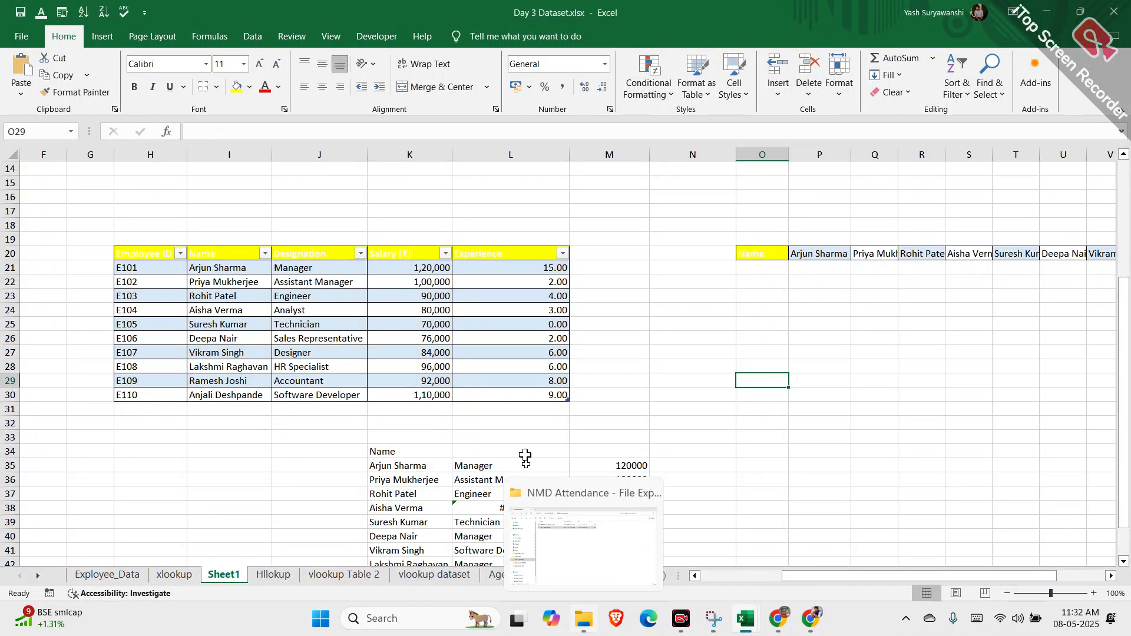
click(575, 537)
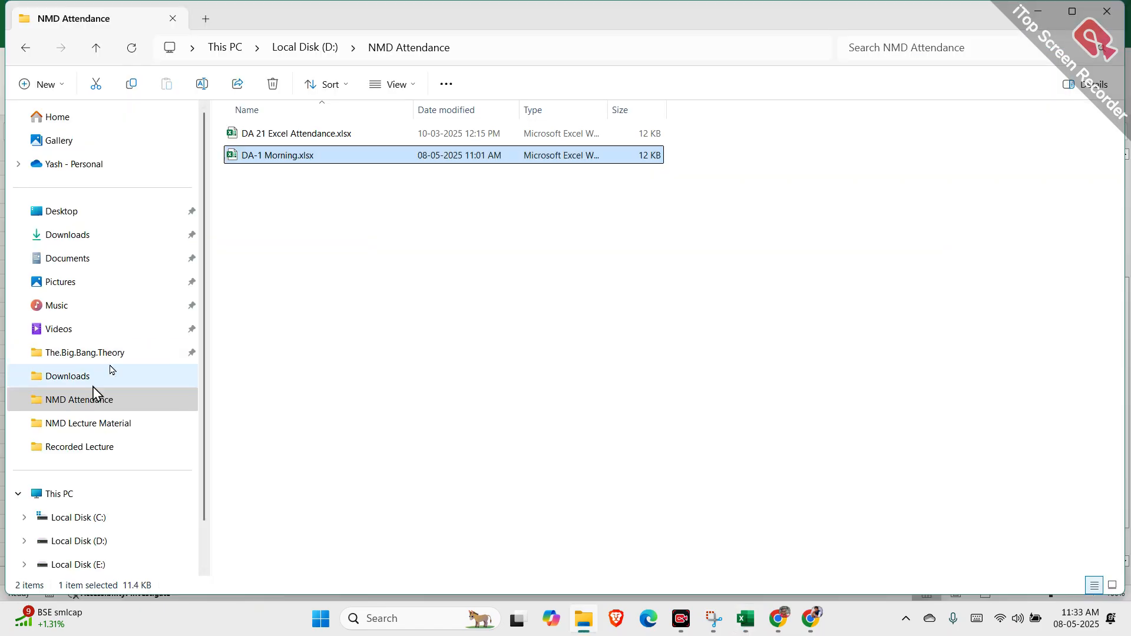
click(98, 247)
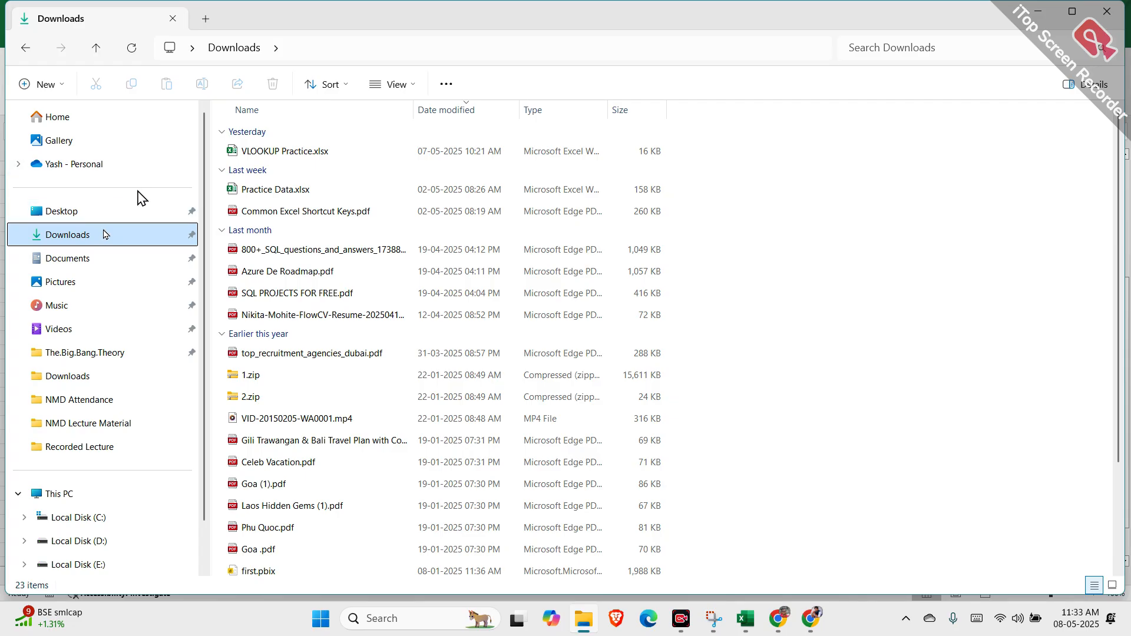
click(261, 188)
double_click(261, 188)
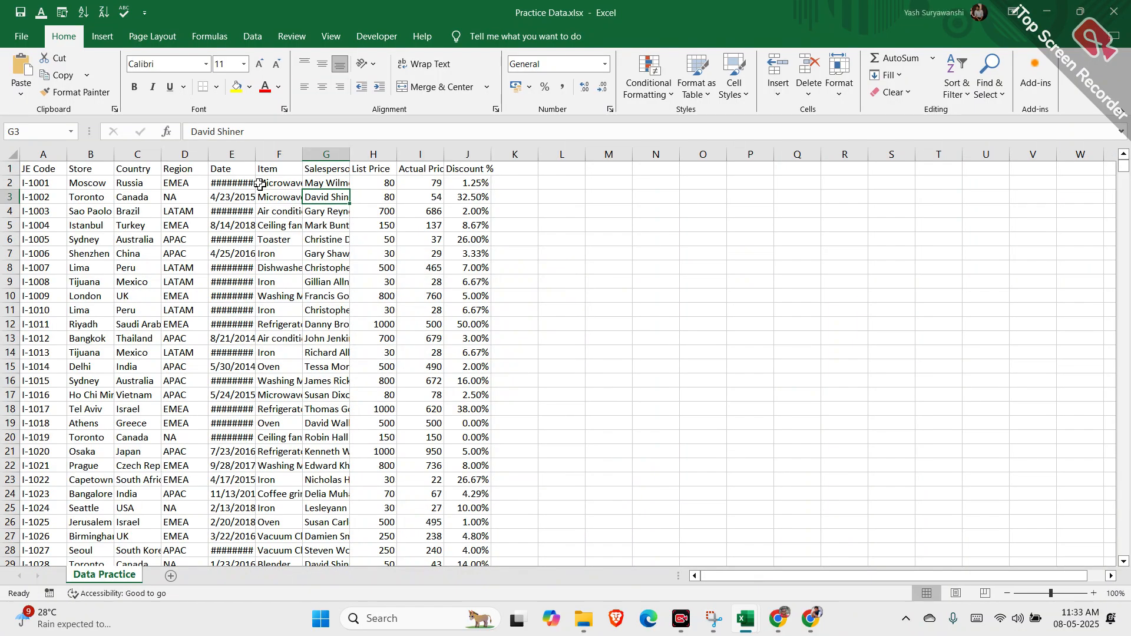
Step: Autofit the width of all columns in the Data Practice sheet
click(18, 156)
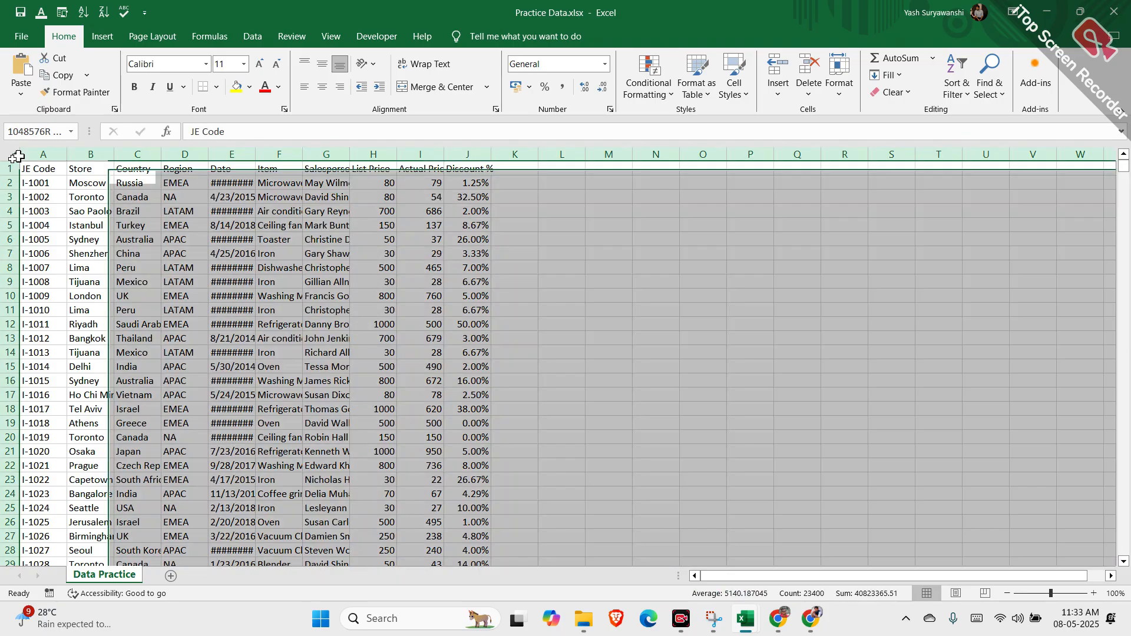
double_click(67, 153)
click(164, 210)
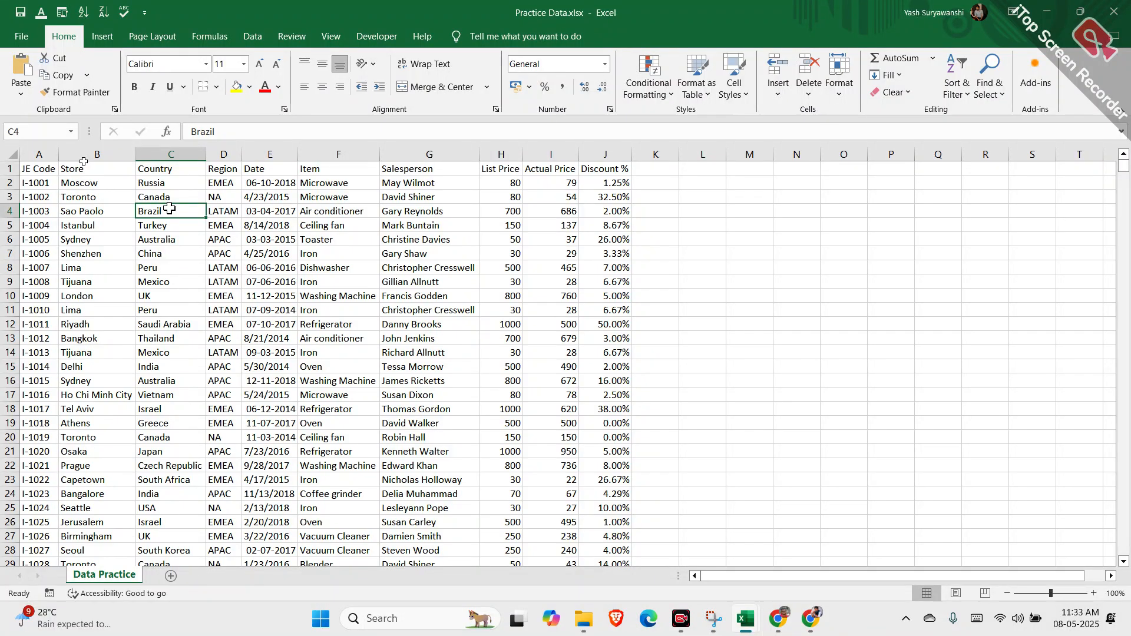
key(Down)
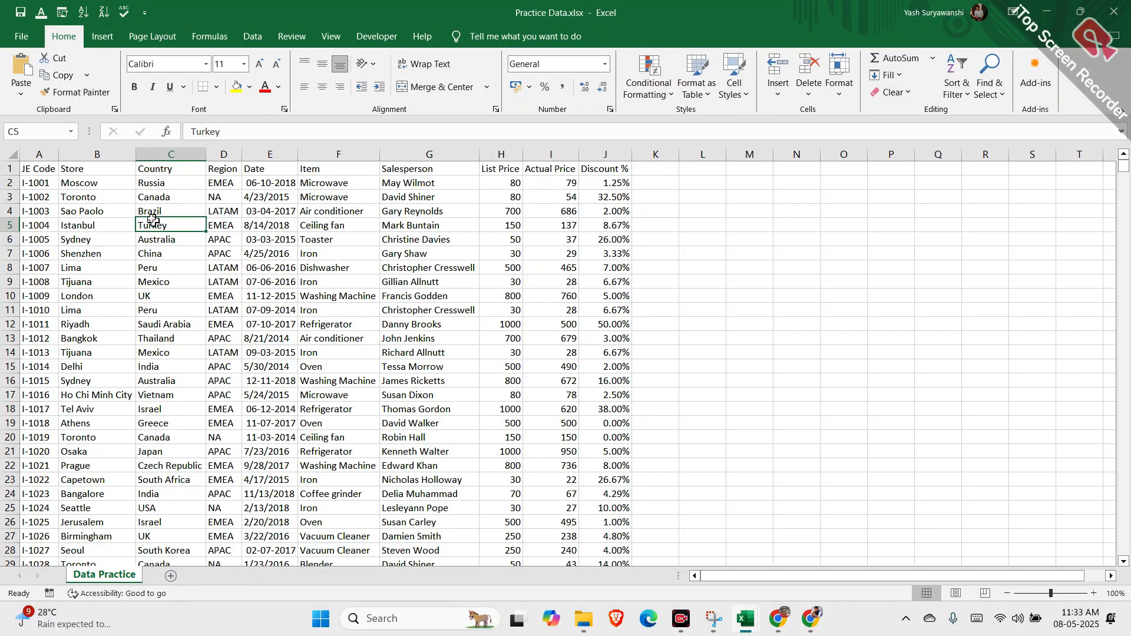
click(38, 170)
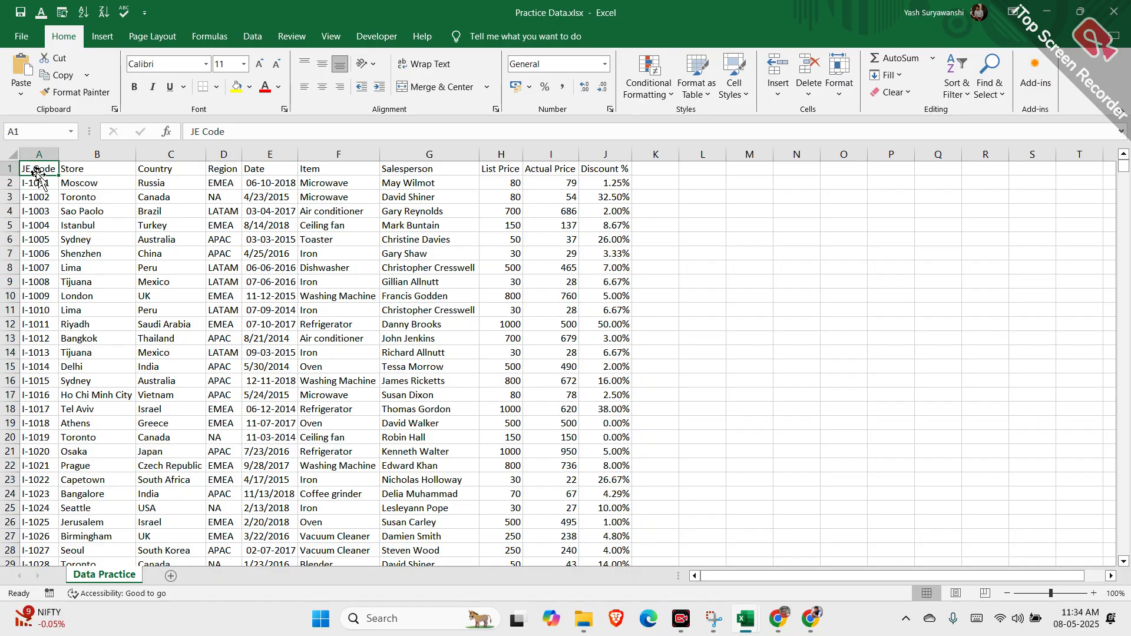
key(XF86AudioRaiseVolume)
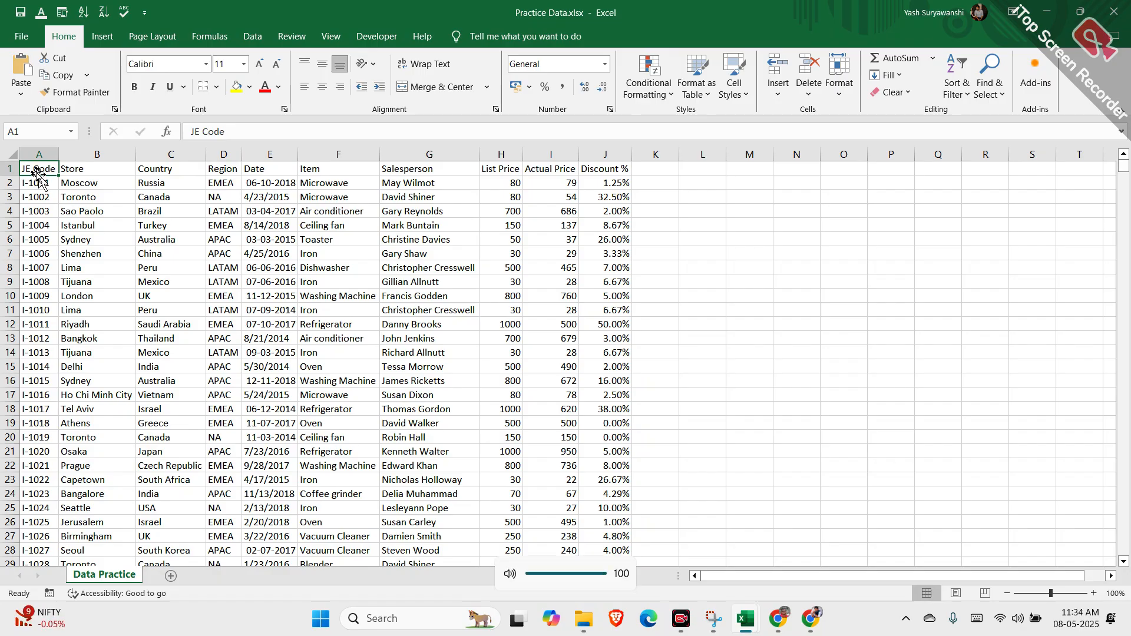
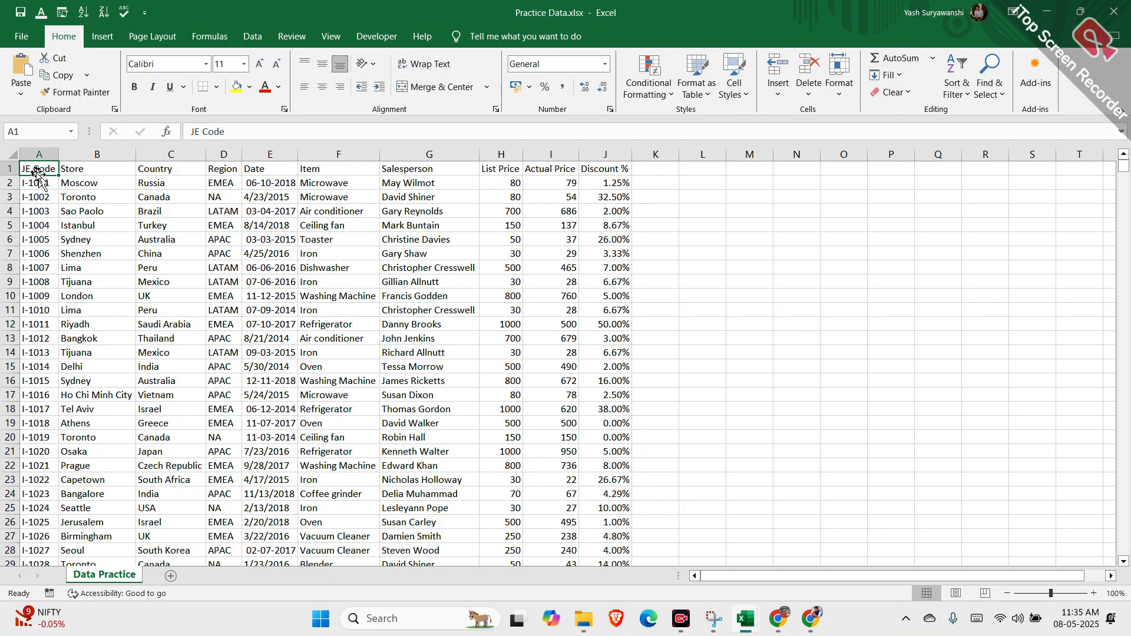
click(35, 178)
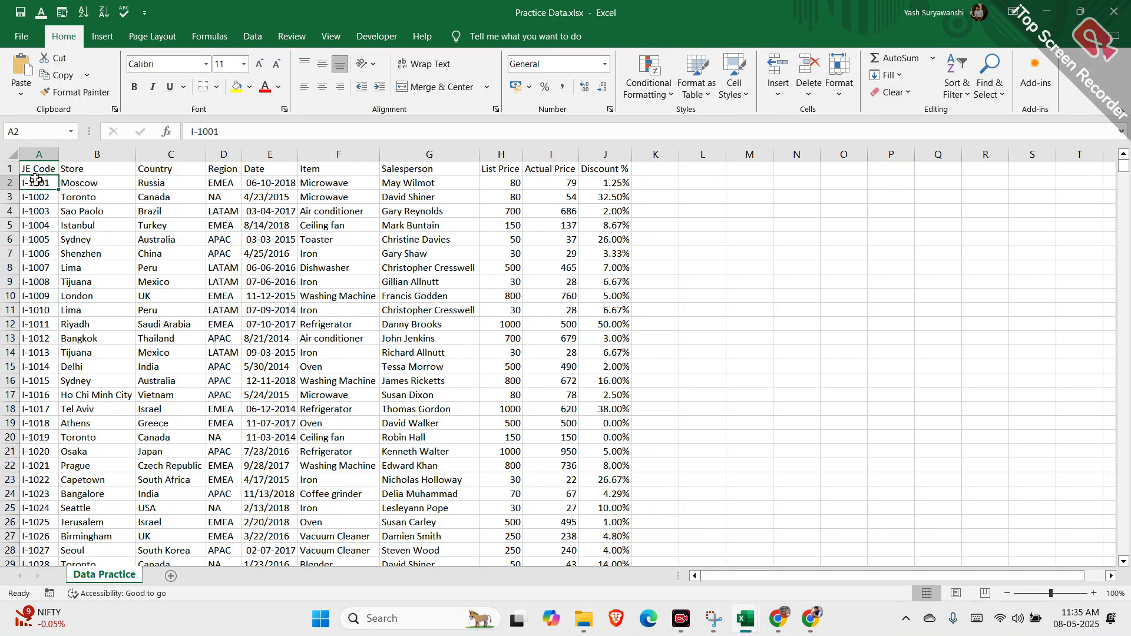
click(460, 255)
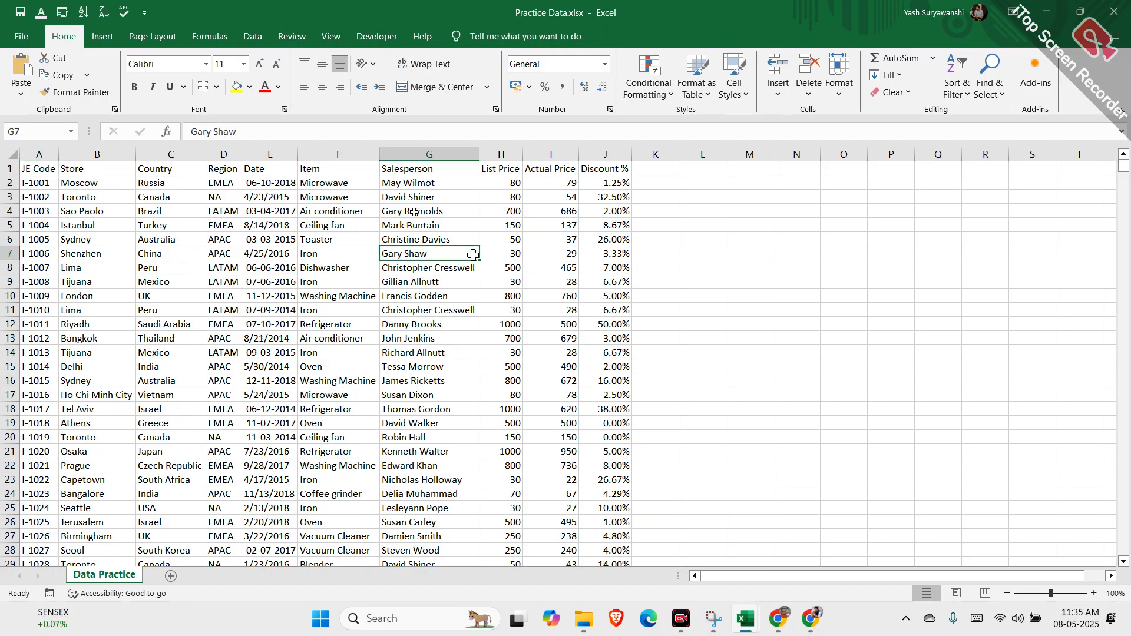
click(332, 394)
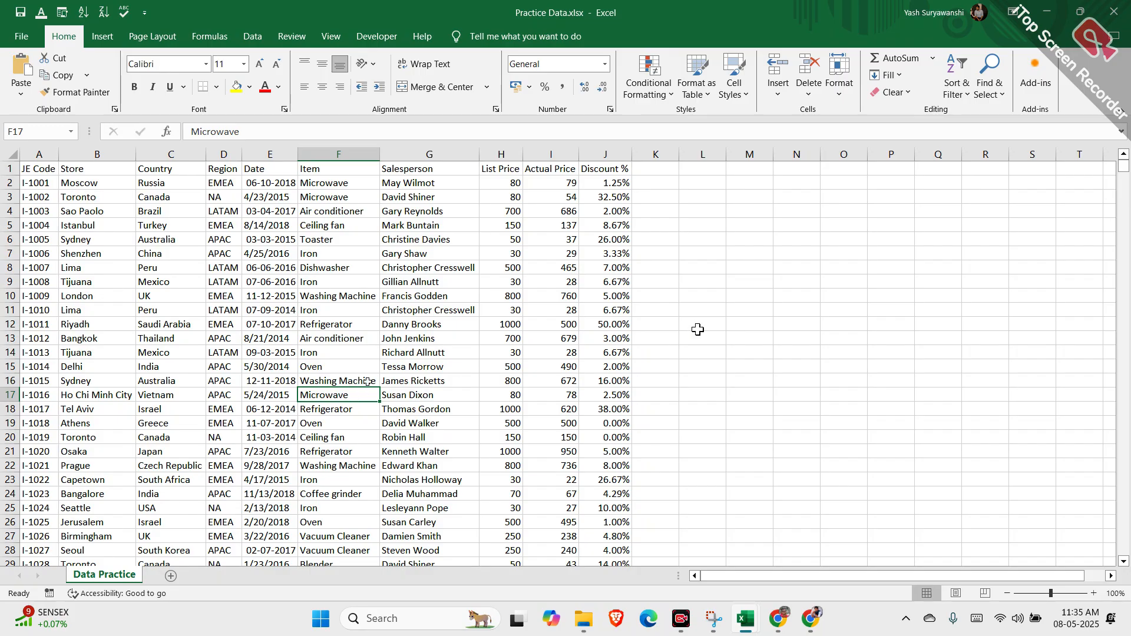
Step: Enter =COUNT(H2:H2340) in cell L11 to count the numeric List Price entries
click(716, 310)
text(=)
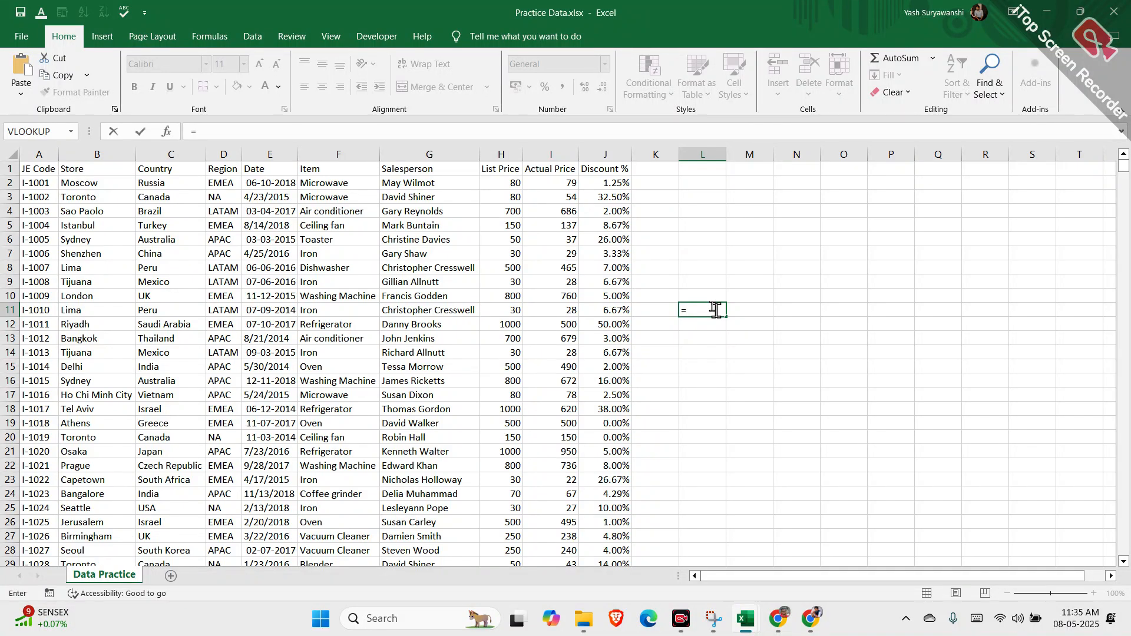
text(count)
key(Tab)
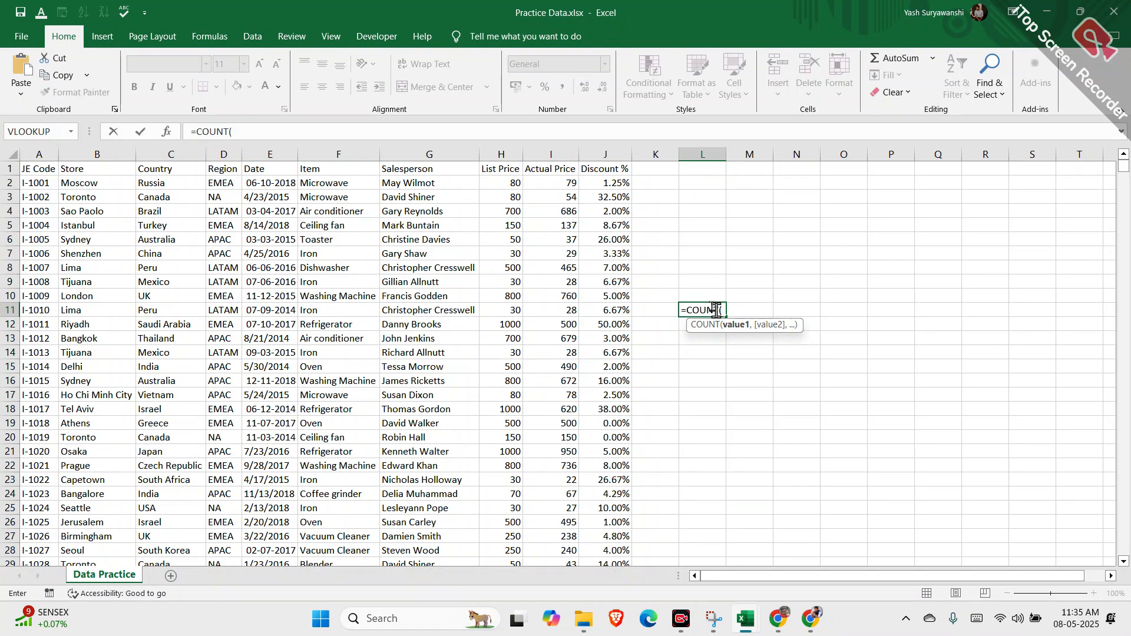
click(507, 185)
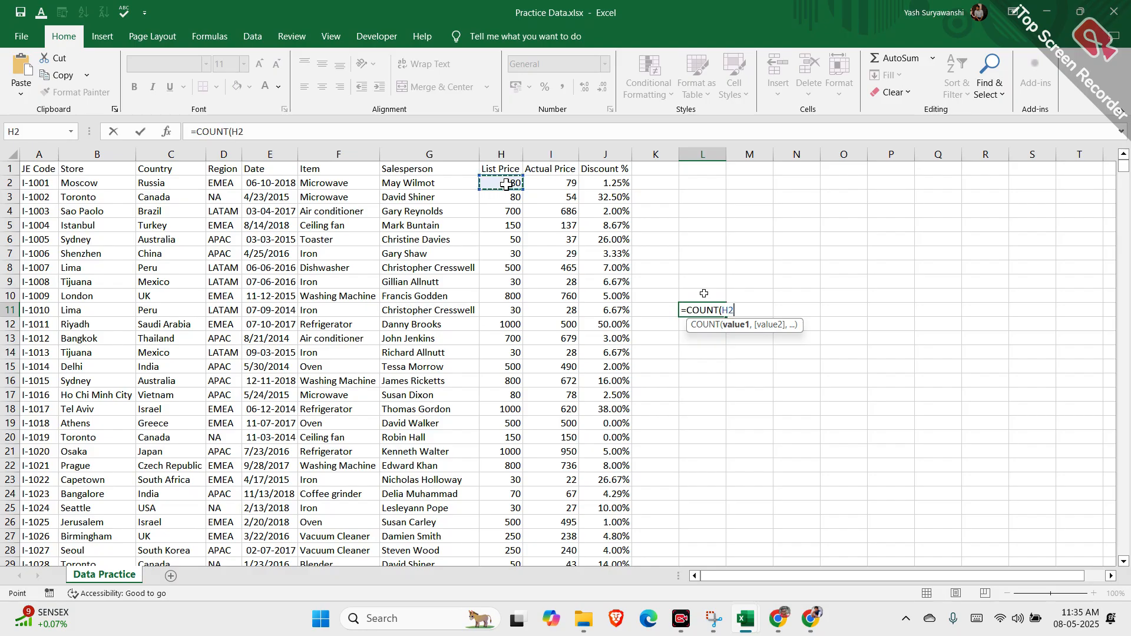
key(ctrl+shift+Down)
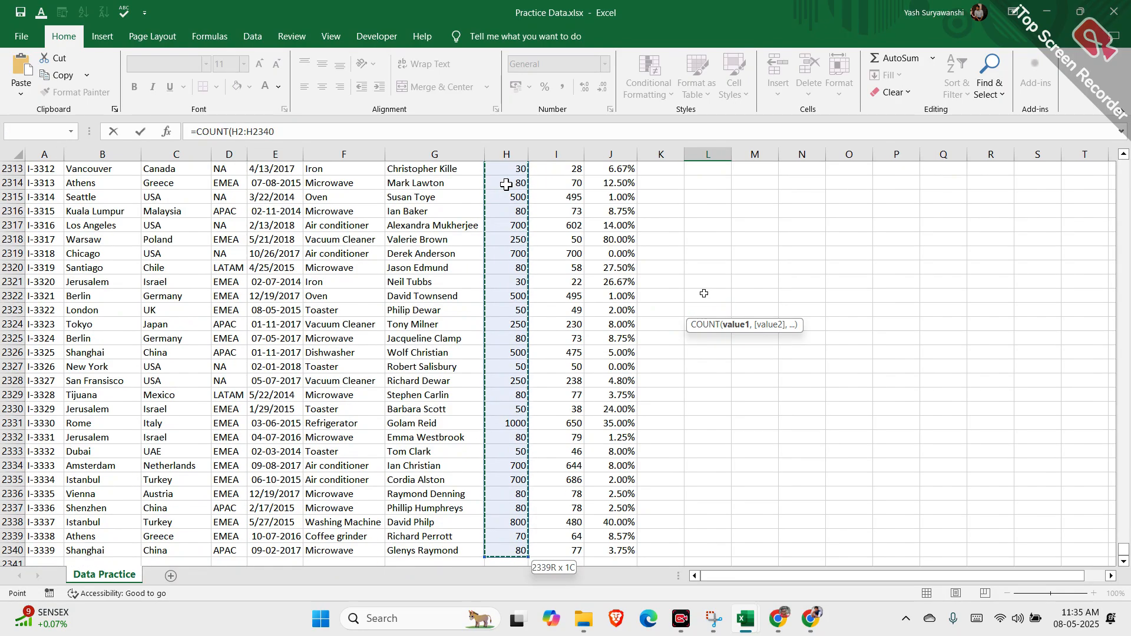
click(315, 131)
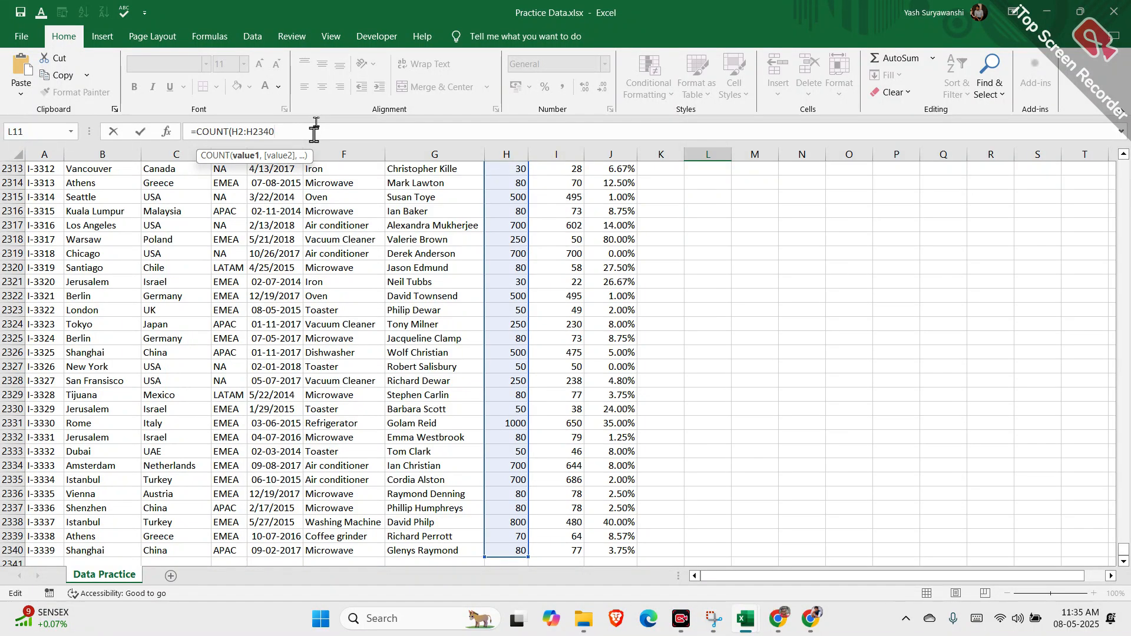
text())
key(Return)
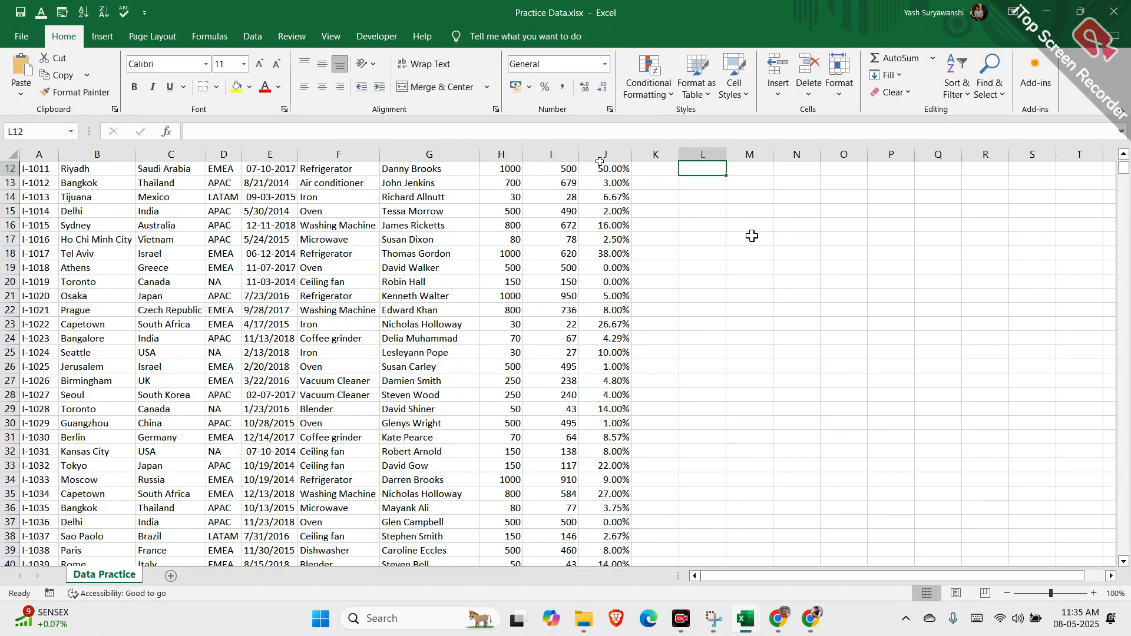
scroll(752, 235, up, 4)
click(717, 311)
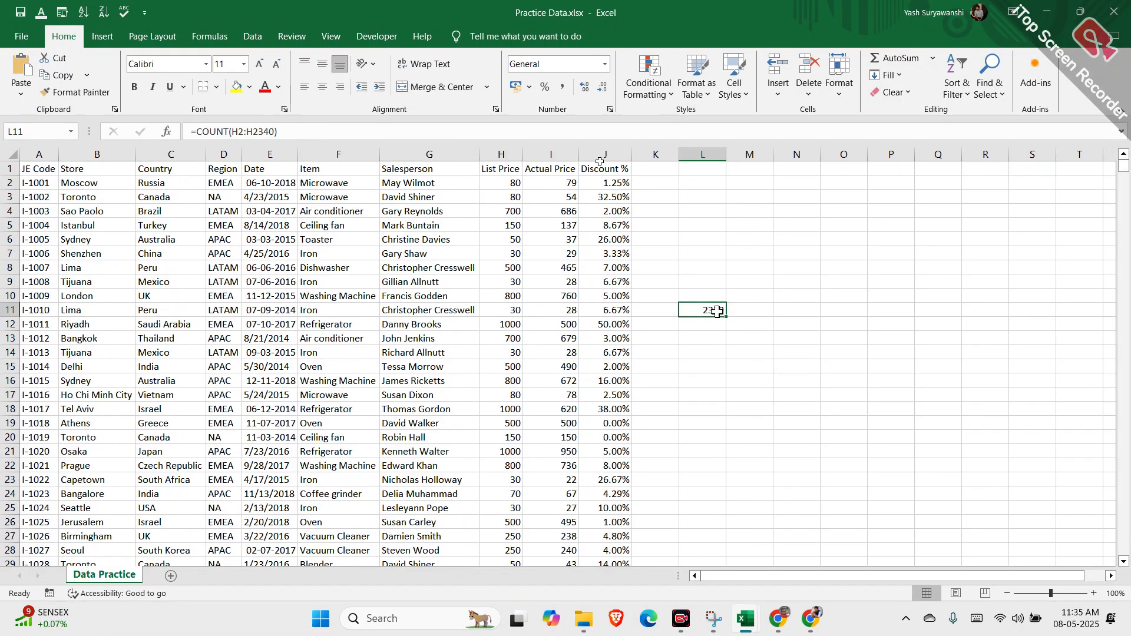
Step: Examine the first List Price values in column H, going through the cells from H2 downward
drag(514, 182, 516, 295)
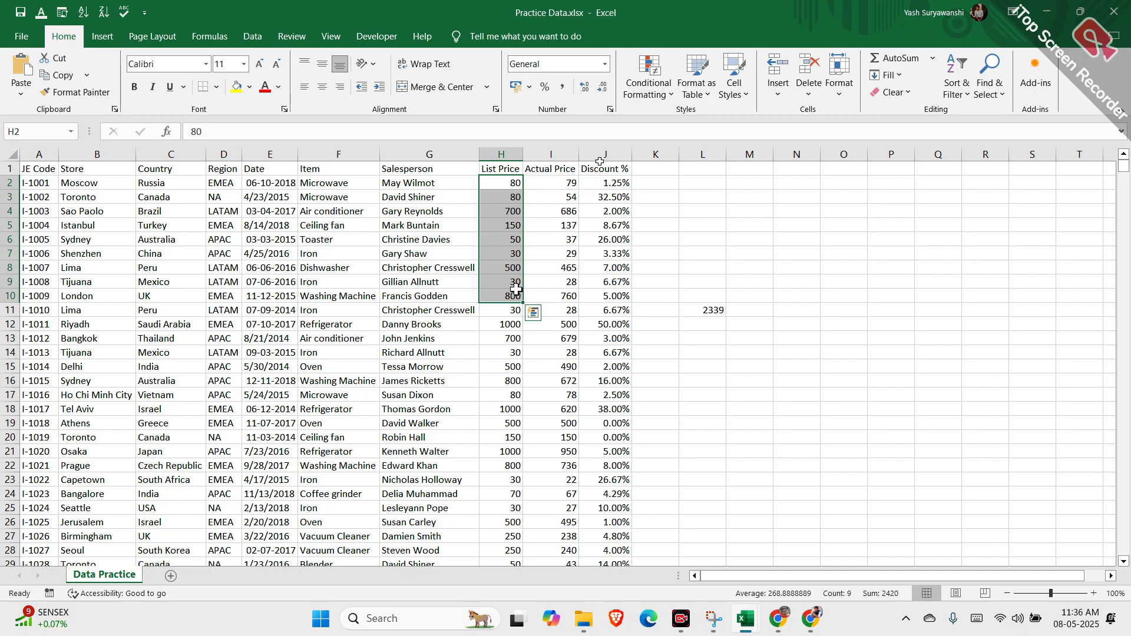
click(517, 184)
click(508, 199)
click(506, 213)
click(506, 226)
click(506, 240)
click(506, 252)
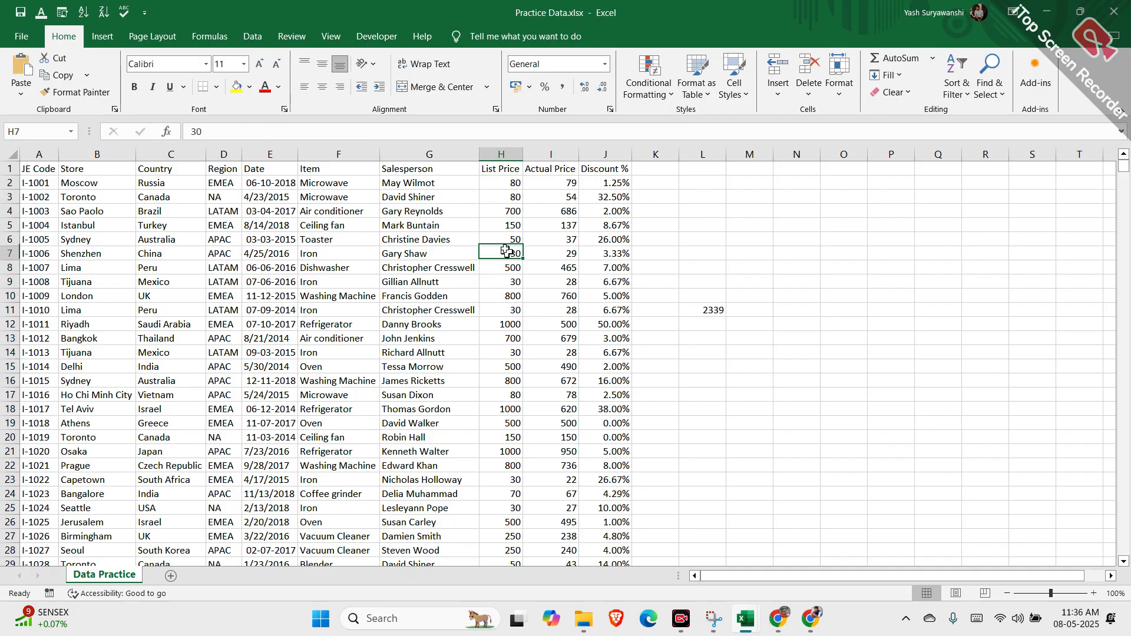
Step: Enter =COUNT(B2:B2340) in cell L12 to apply COUNT to the text entries of the Store column
click(700, 326)
text(=)
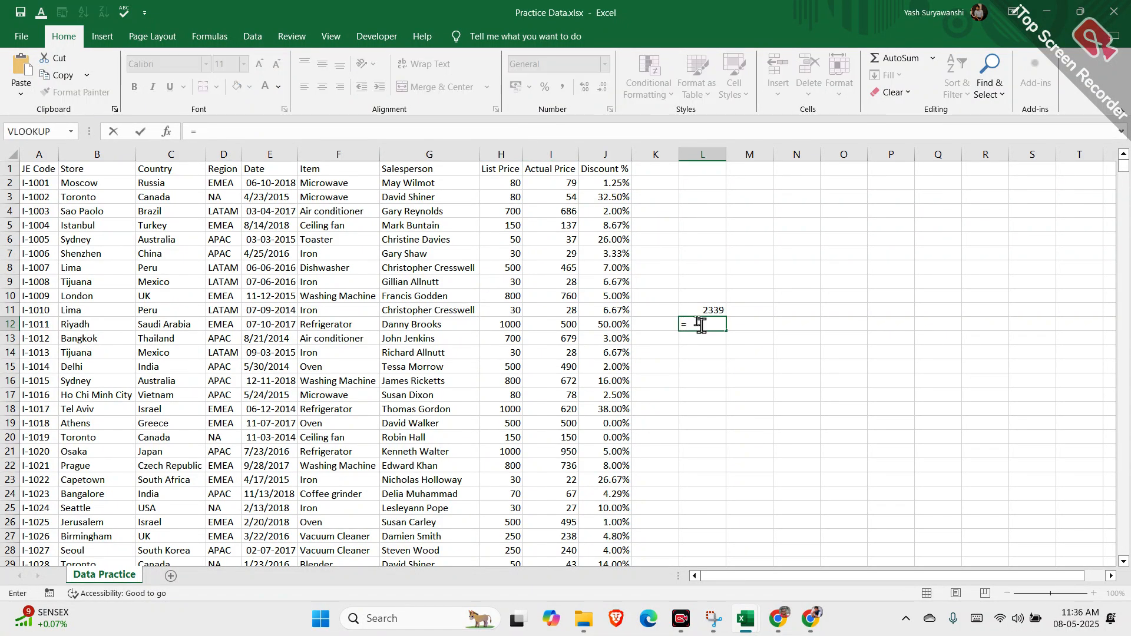
text(count)
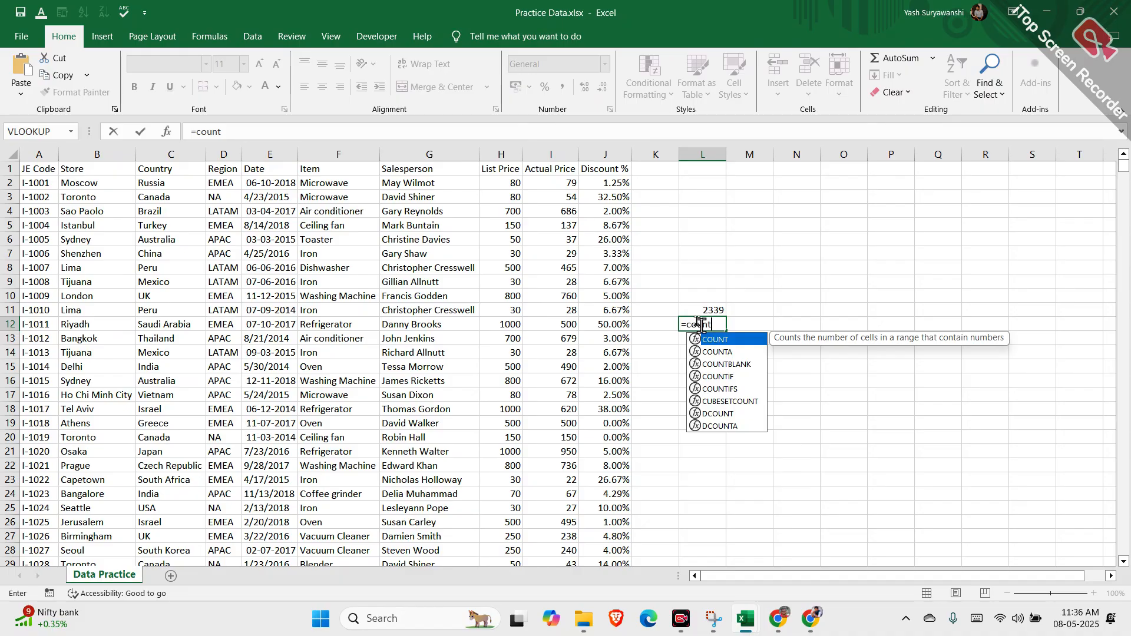
key(Tab)
click(81, 183)
key(ctrl+shift+Down)
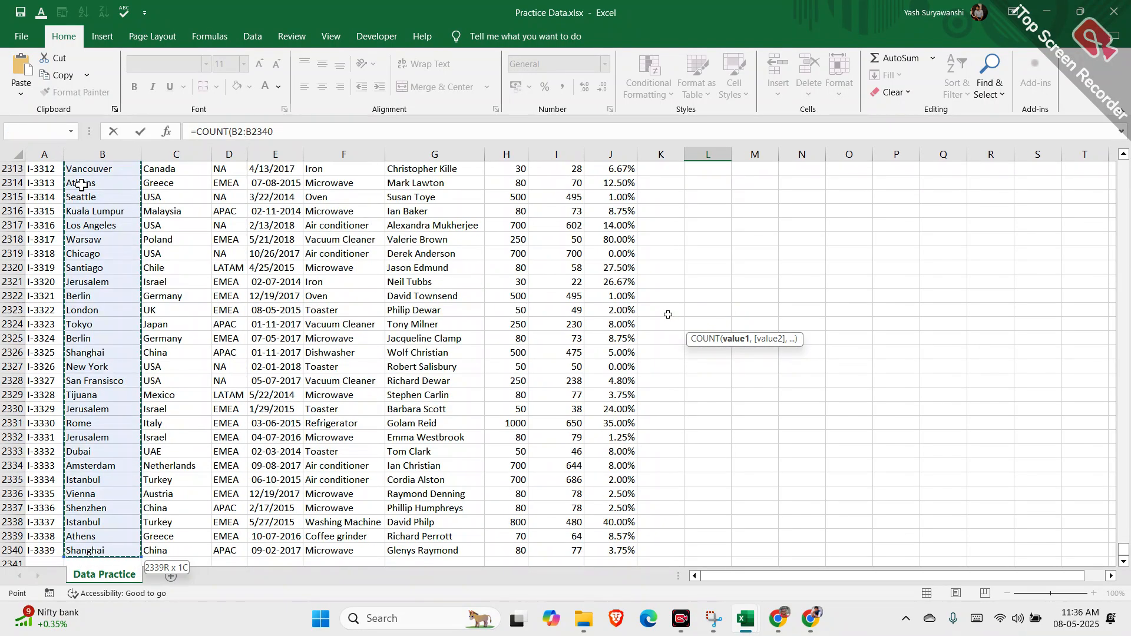
click(286, 131)
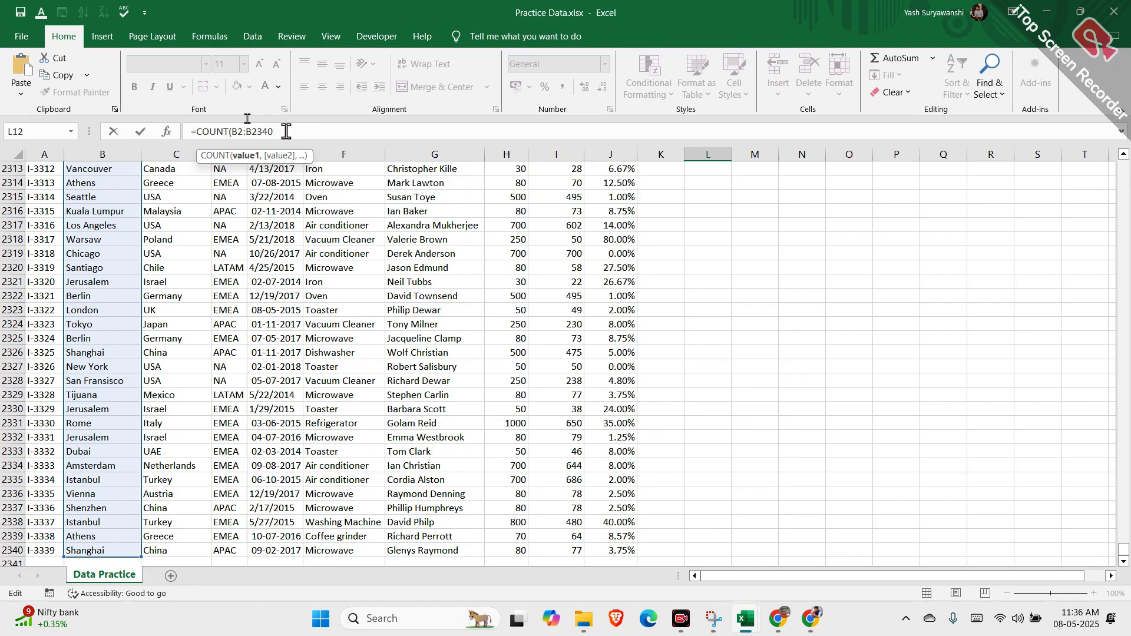
text())
key(Return)
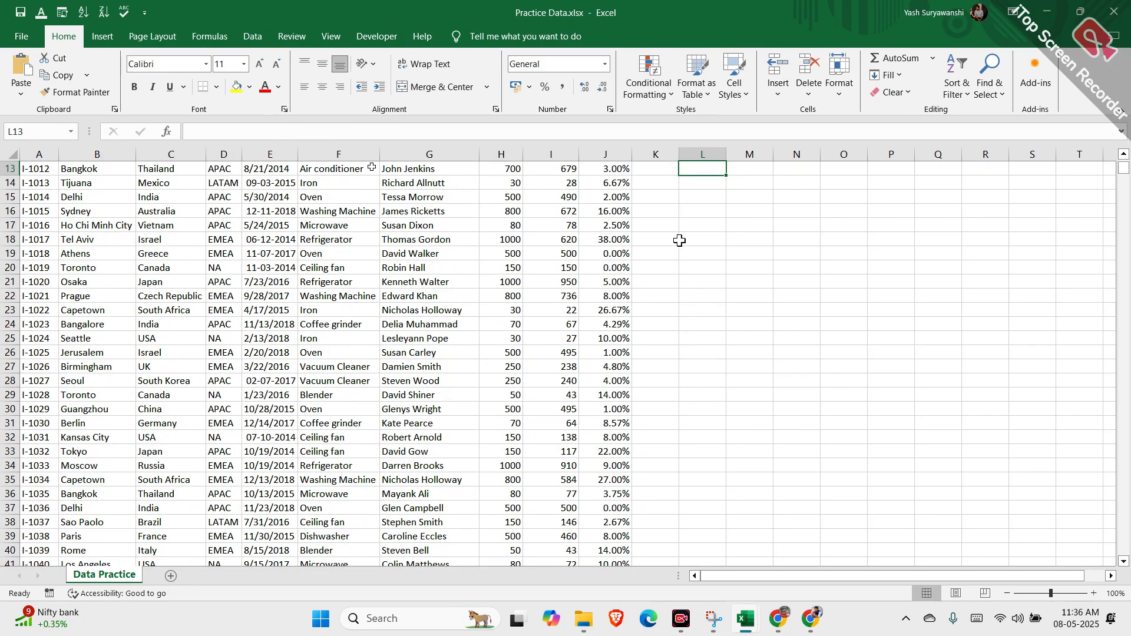
scroll(745, 228, up, 3)
scroll(745, 228, up, 1)
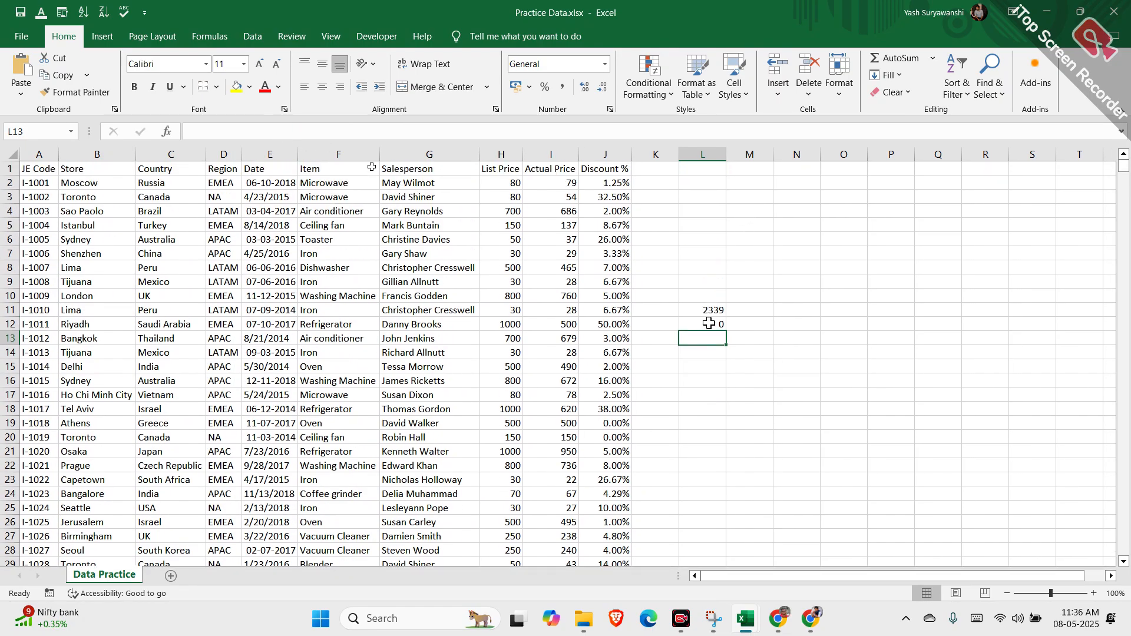
Step: Change the formula in cell L12 to =COUNTA(B2:B2340) to count the text entries of the Store column
double_click(714, 323)
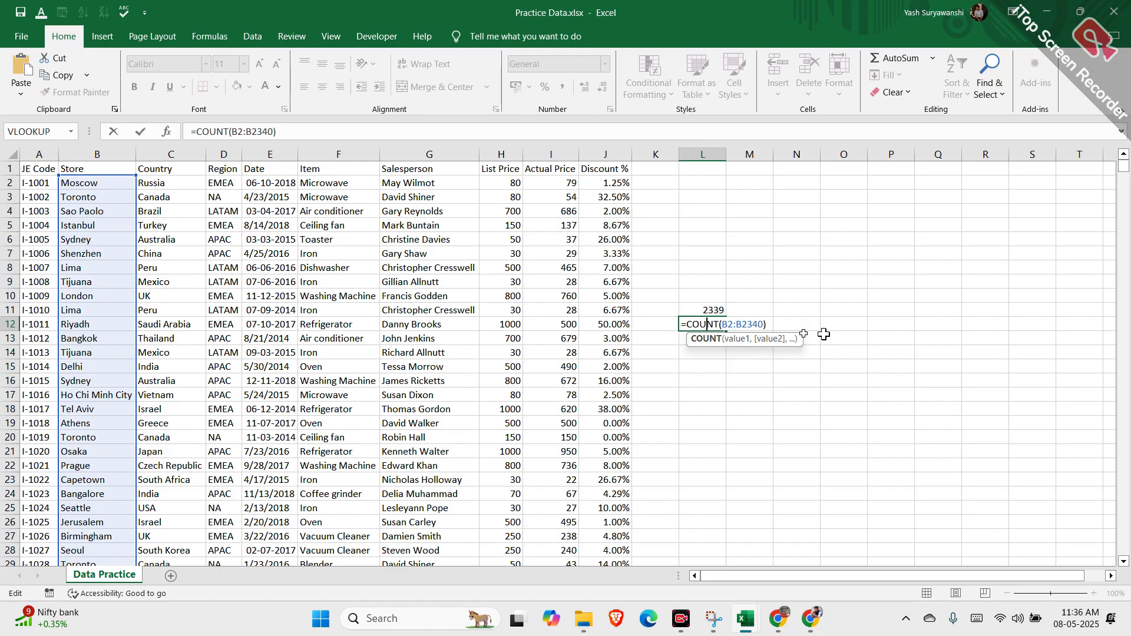
key(Right)
text(A)
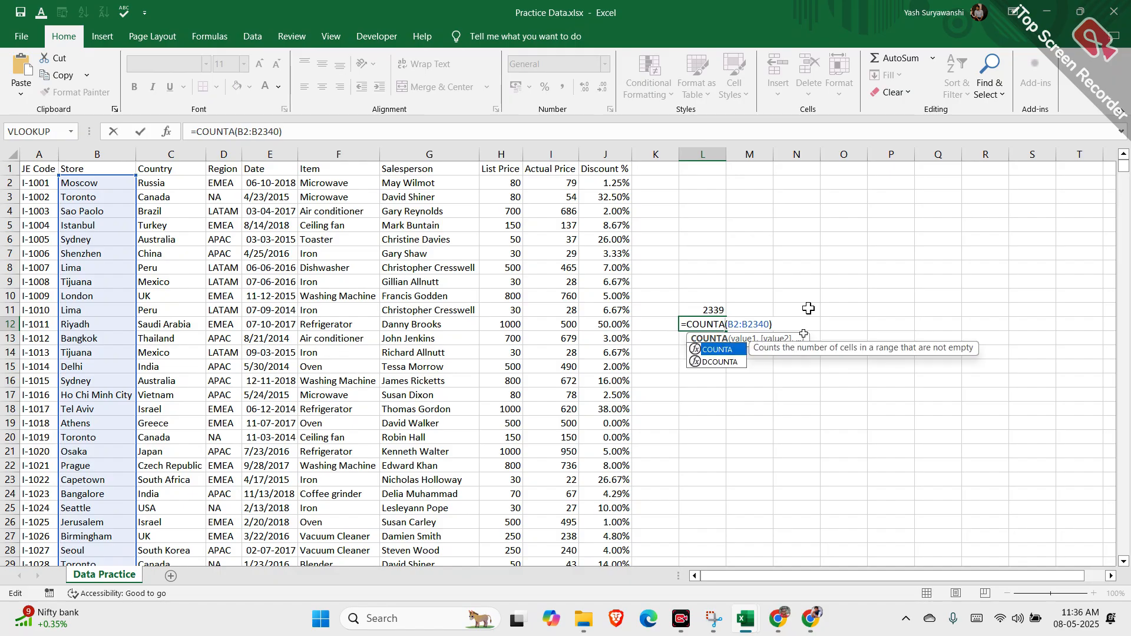
key(Right)
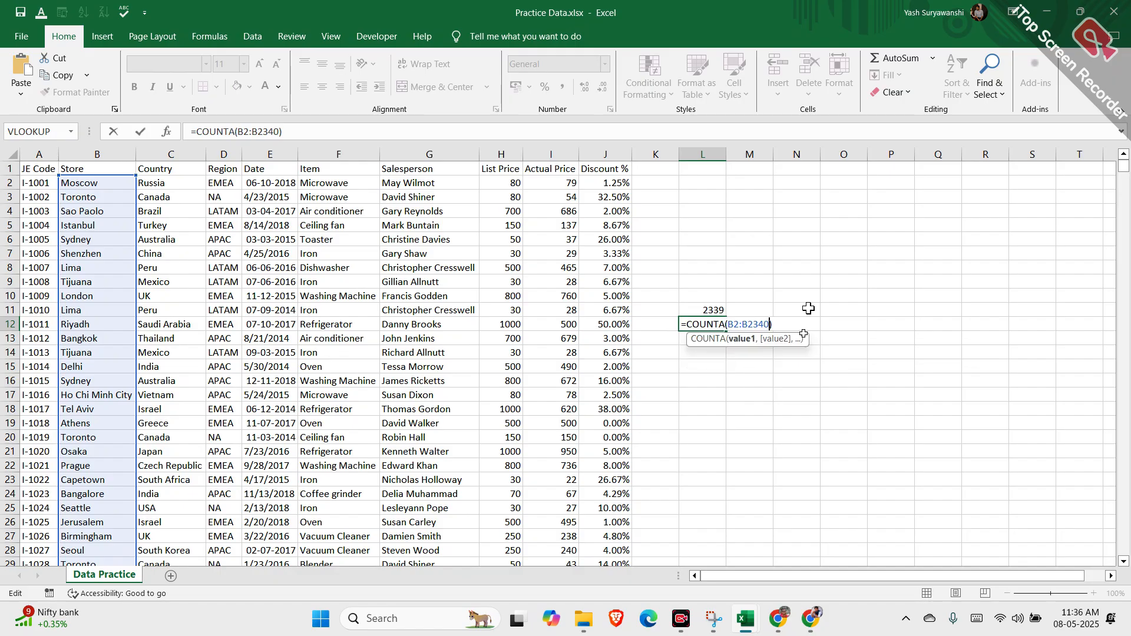
key(Return)
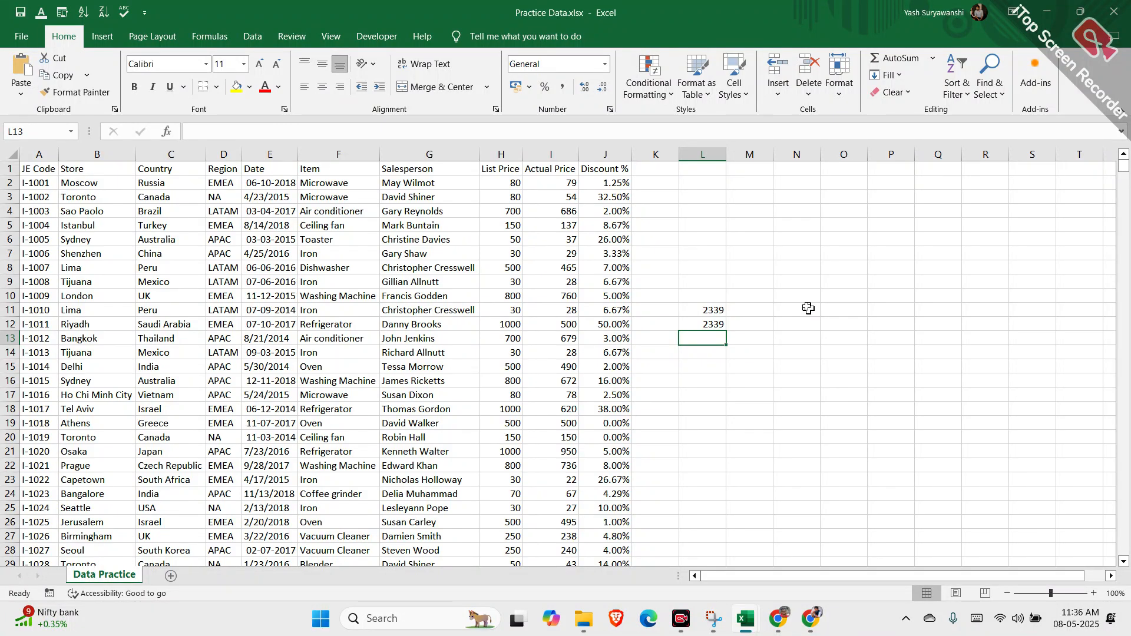
Step: Clear the Store entry in cell B6 to test the COUNTA formula in L12, and undo the deletion
click(107, 242)
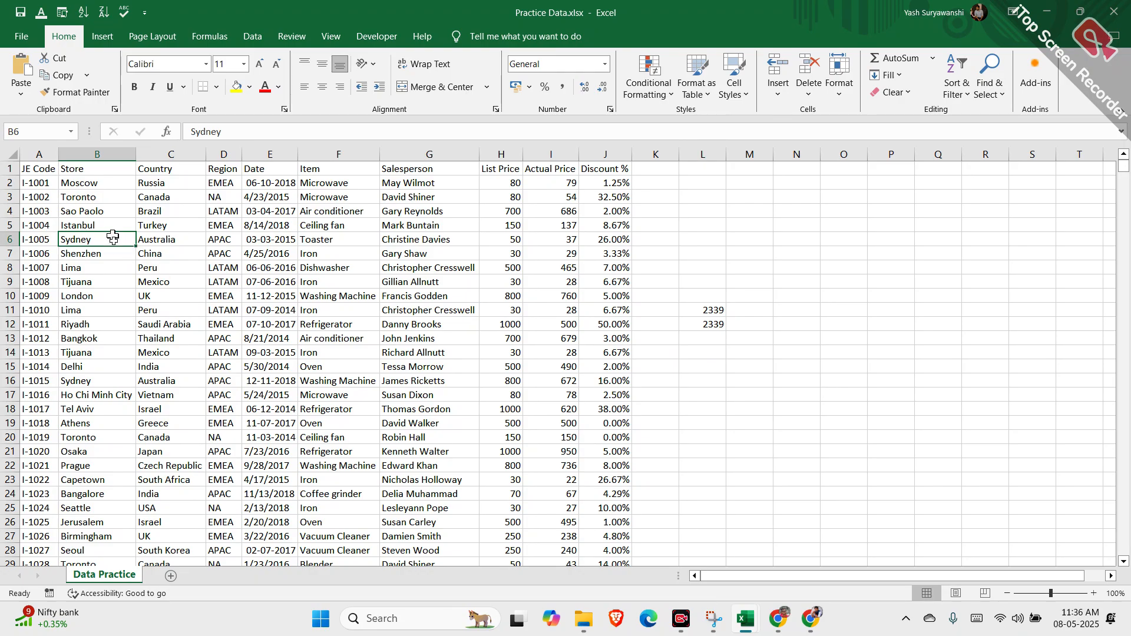
double_click(112, 235)
key(BackSpace)
key(BackSpace)
key(BackSpace)
key(BackSpace)
key(BackSpace)
key(BackSpace)
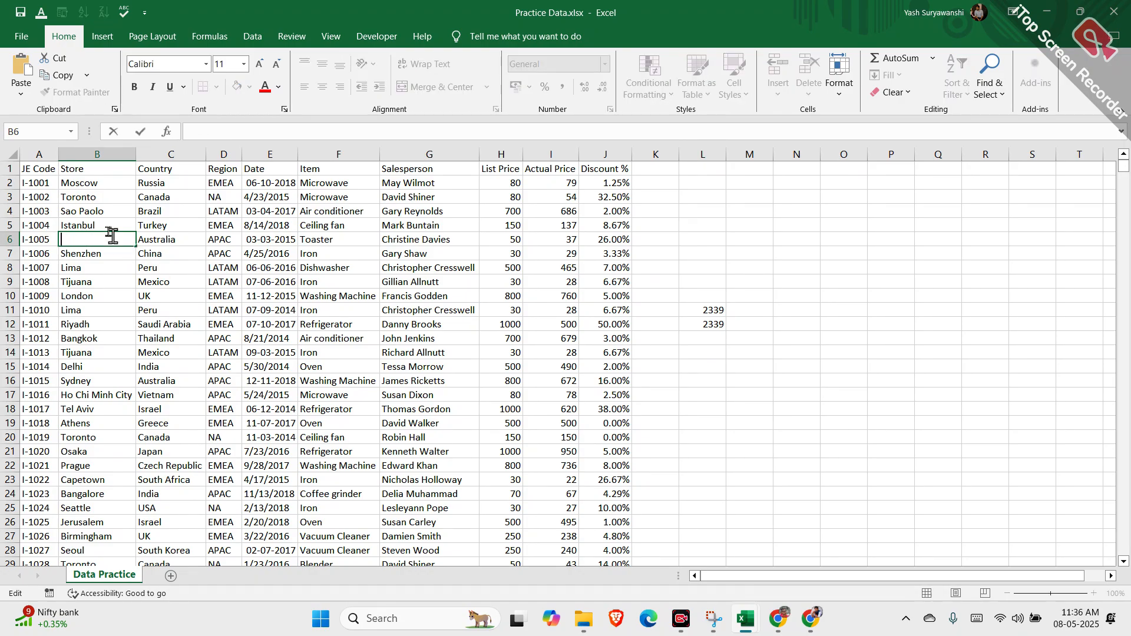
key(Return)
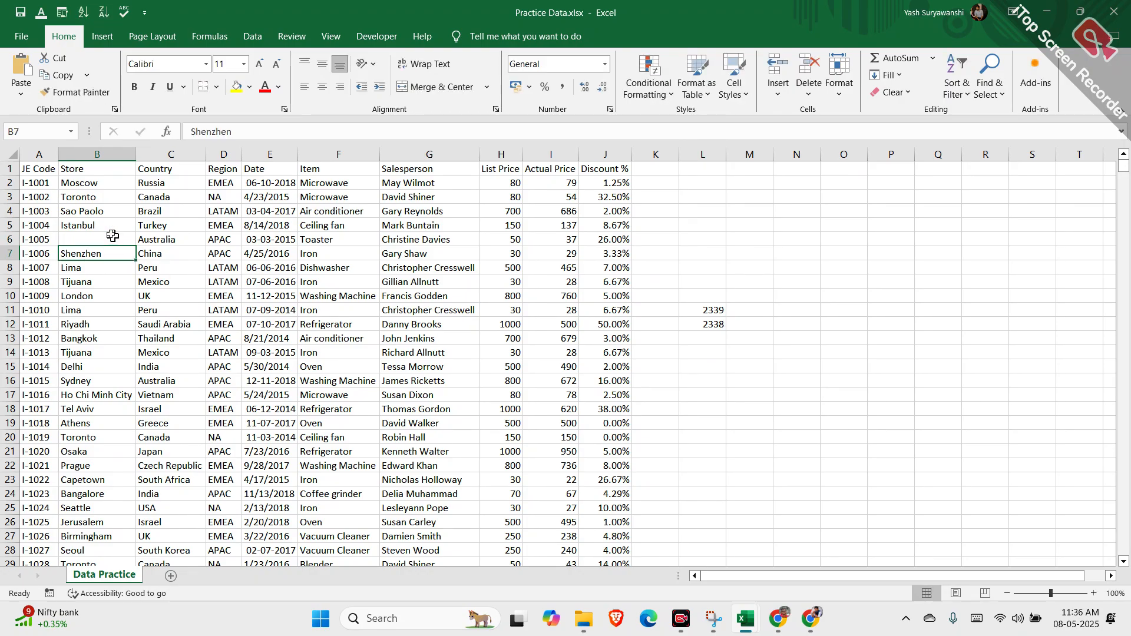
click(705, 324)
key(ctrl+z)
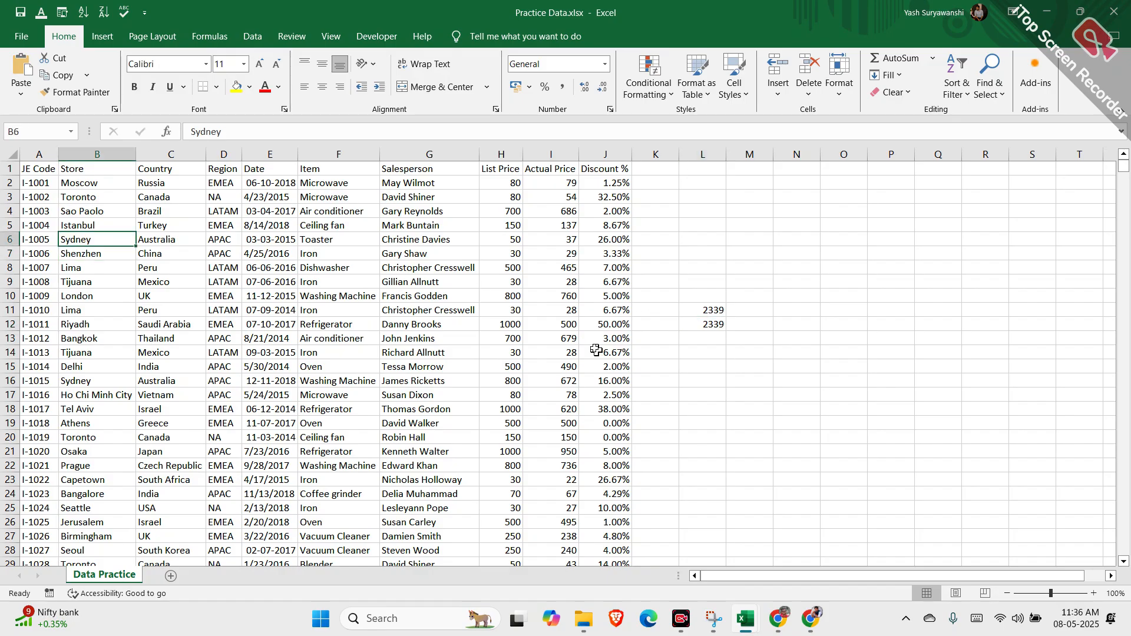
click(262, 295)
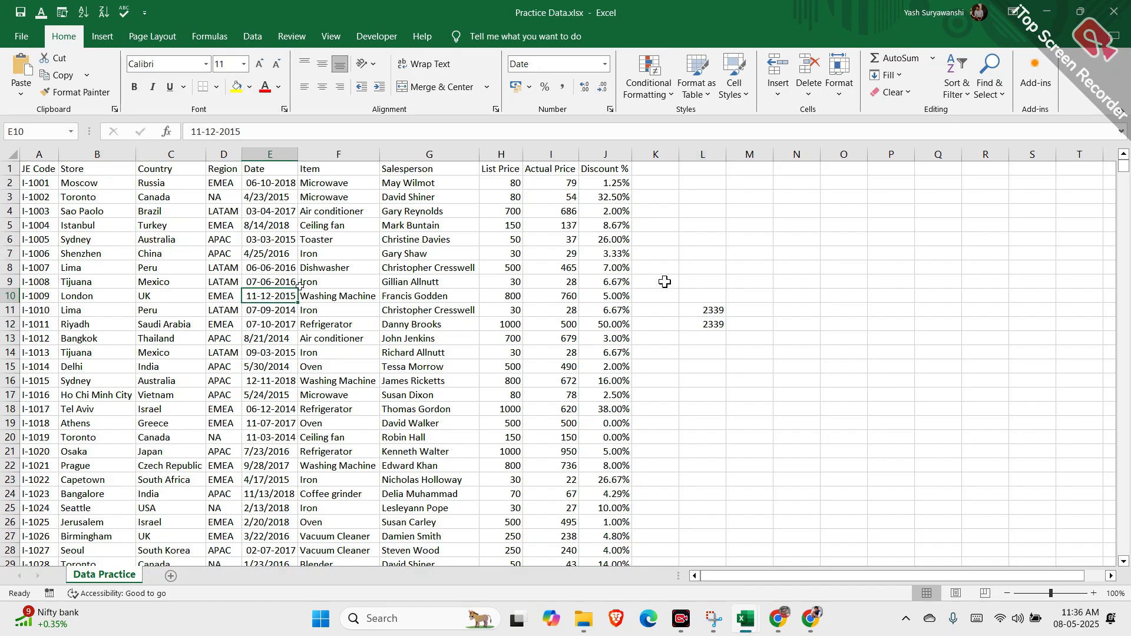
click(700, 328)
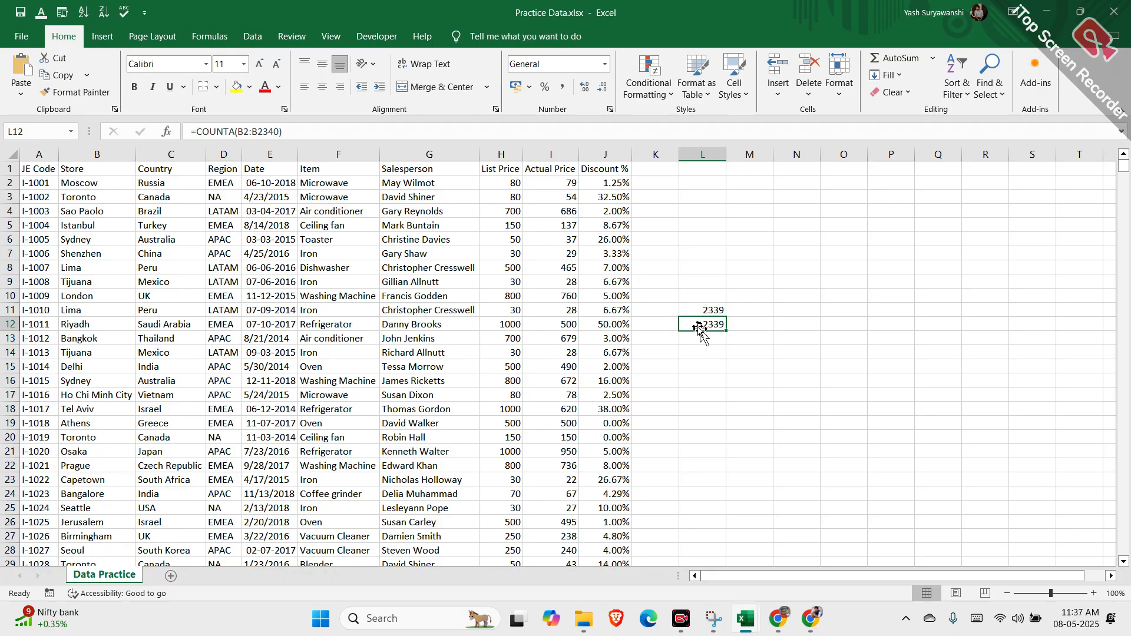
double_click(699, 337)
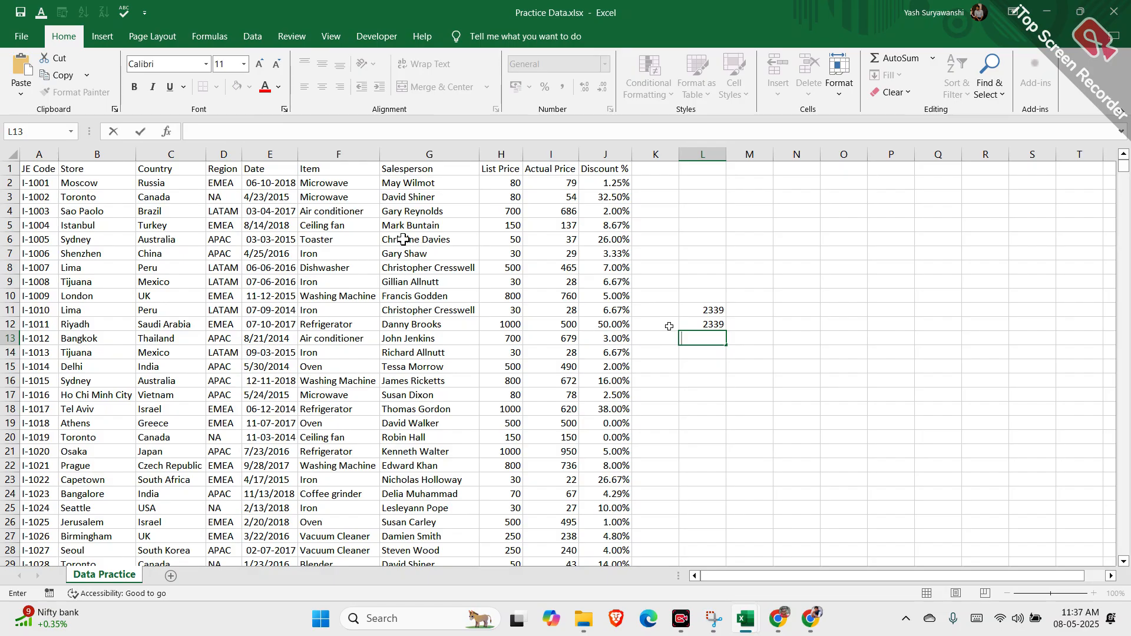
click(160, 198)
click(161, 212)
click(164, 226)
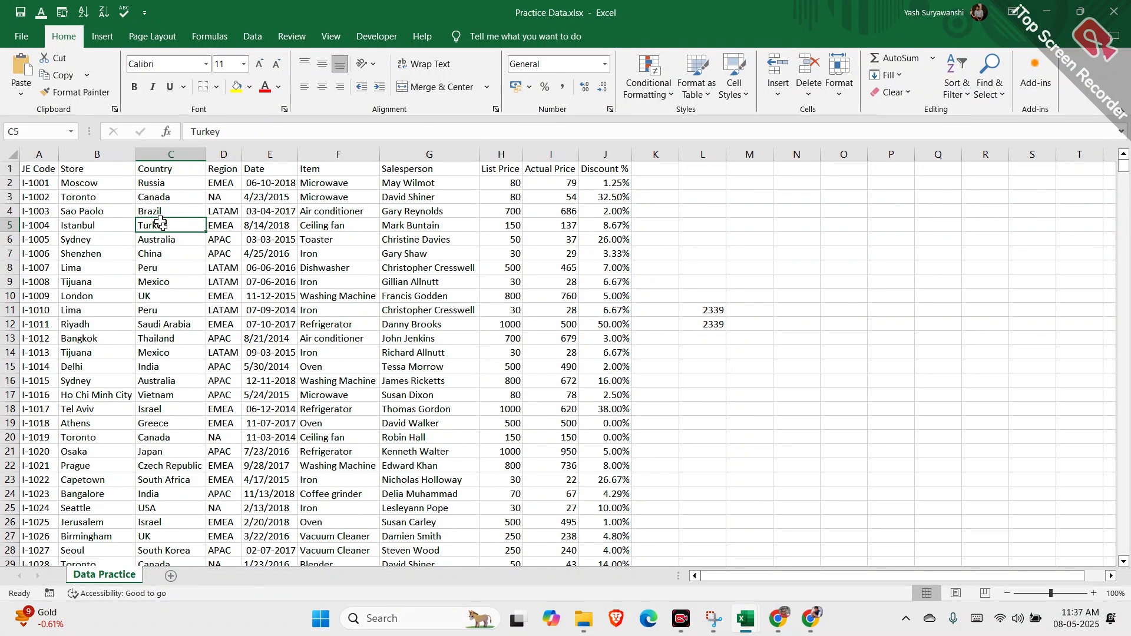
text(=)
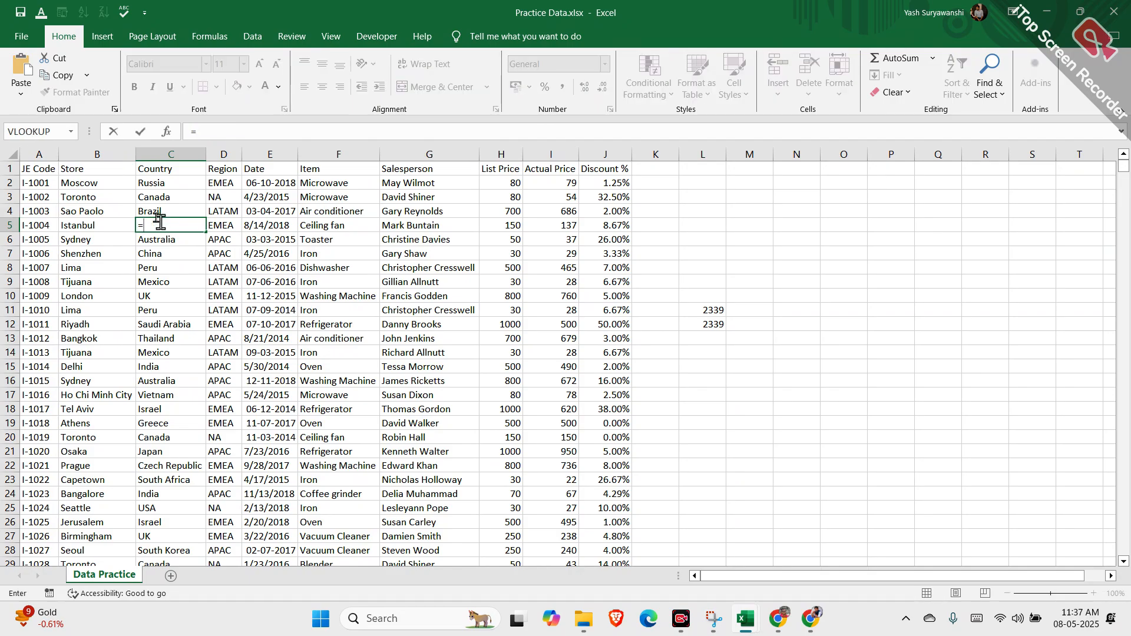
key(Escape)
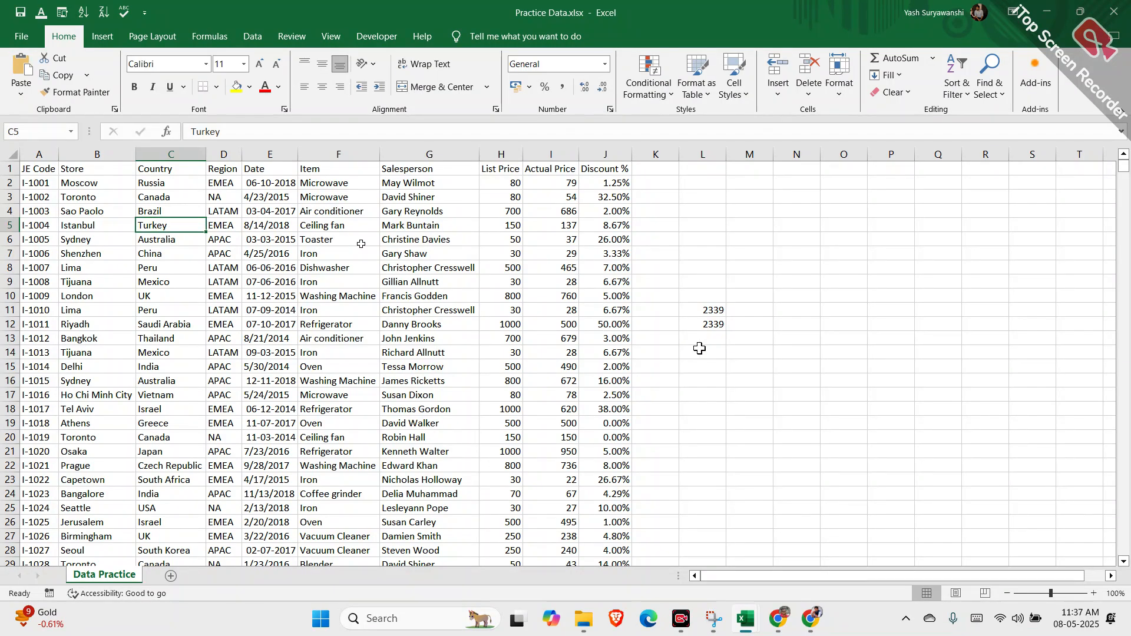
Step: Enter a COUNTIF formula in cell L14 with range C2:C2340 and criteria "Turkey" using the function arguments dialog
click(700, 351)
text(=c)
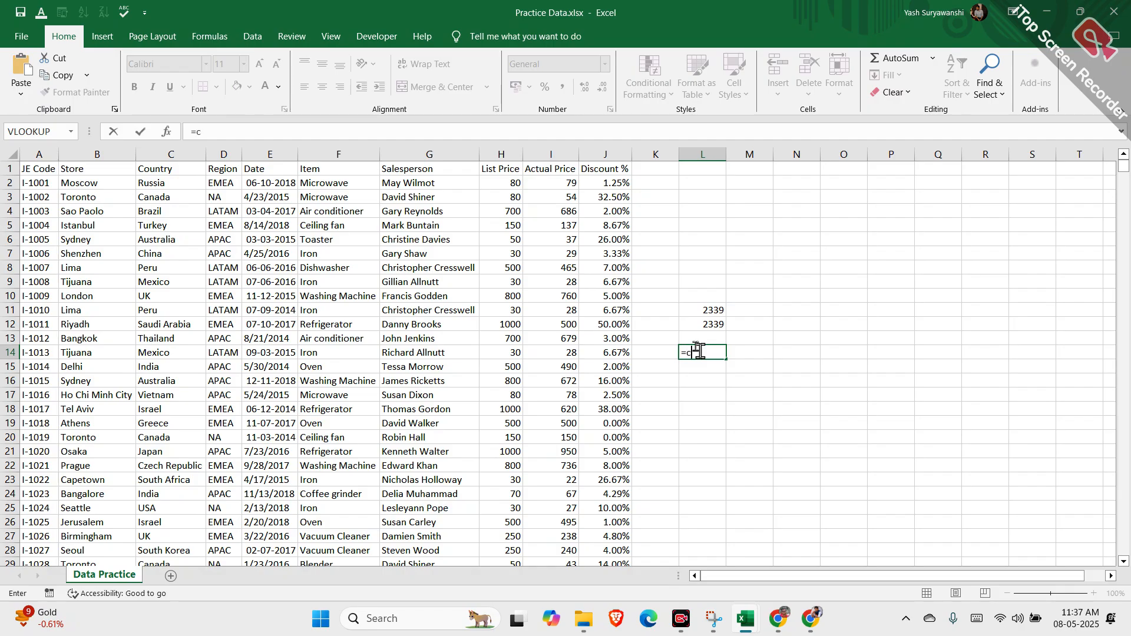
text(oun)
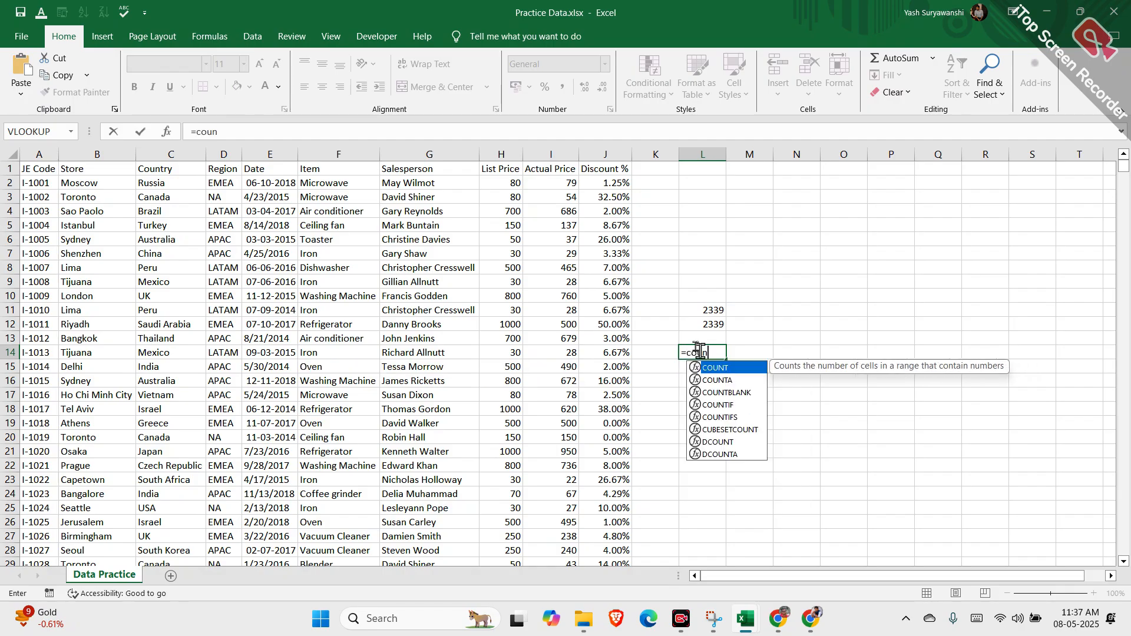
click(730, 409)
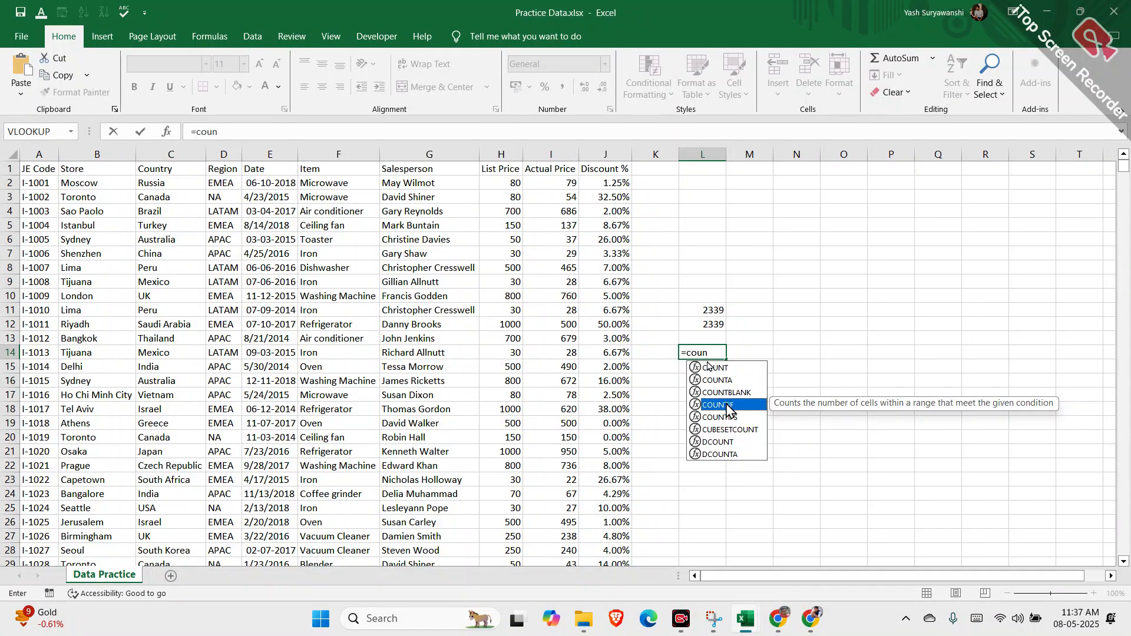
double_click(729, 408)
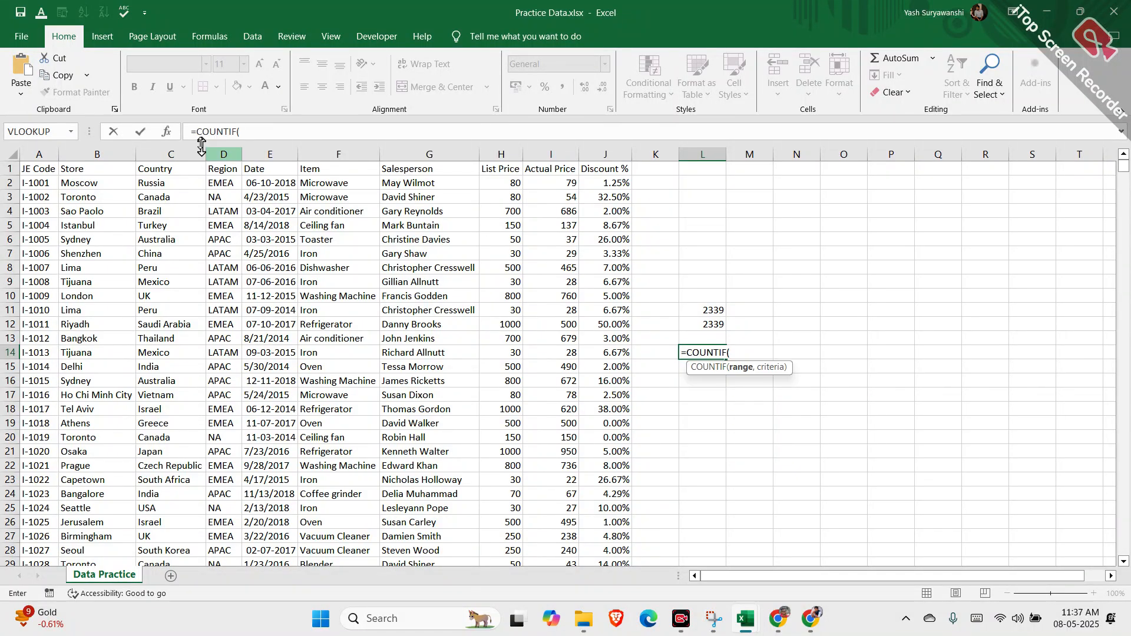
click(167, 131)
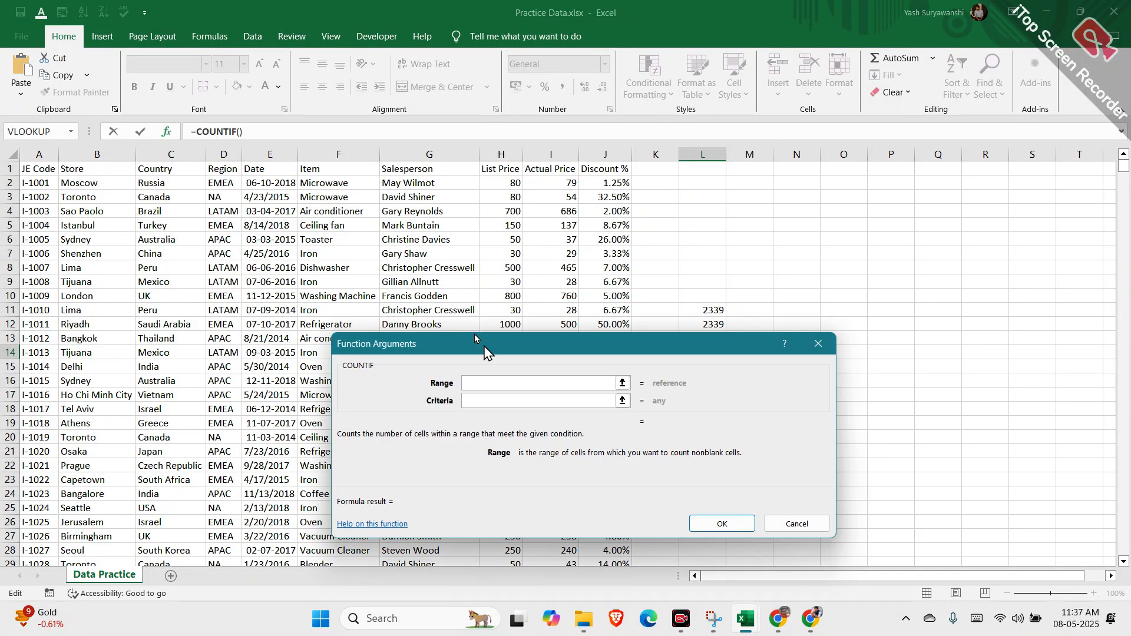
drag(484, 347, 616, 321)
click(172, 182)
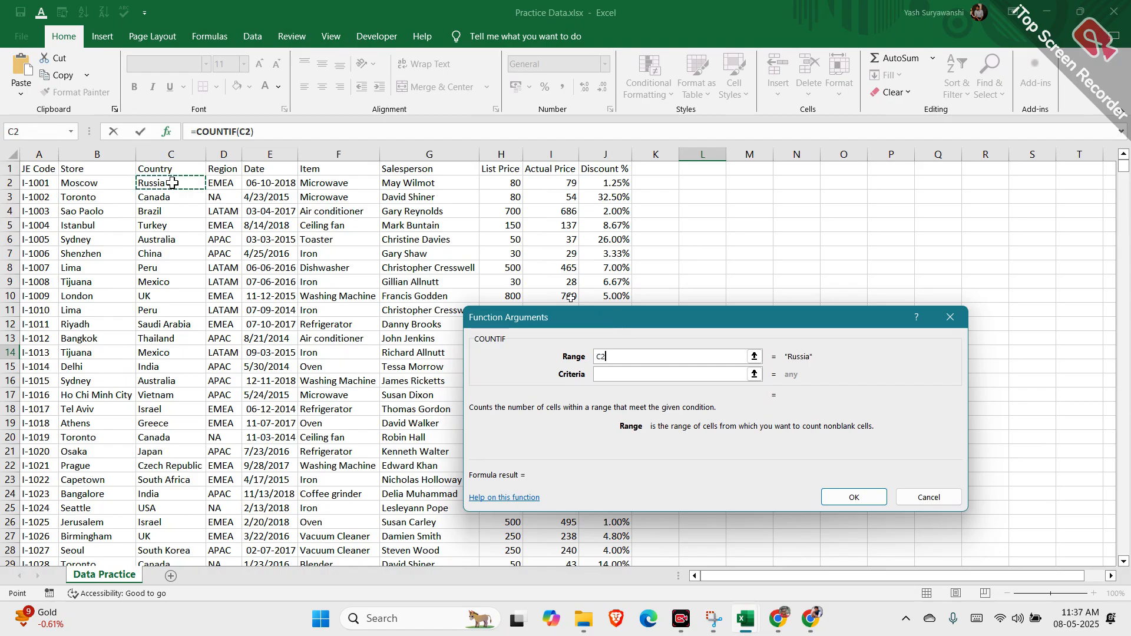
key(ctrl+shift+Down)
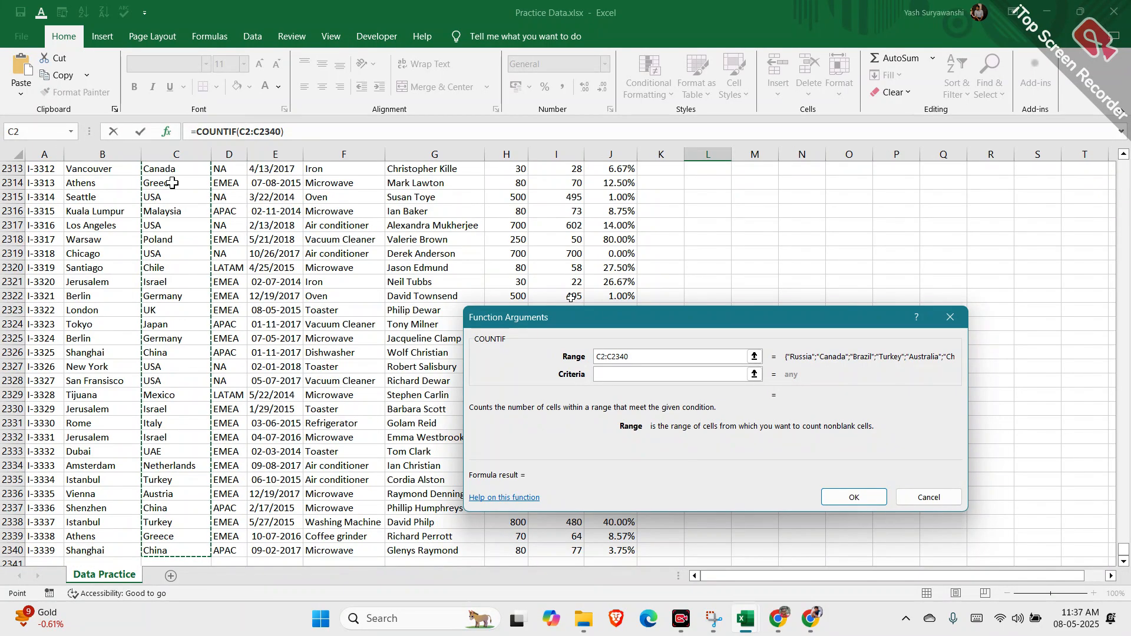
click(624, 371)
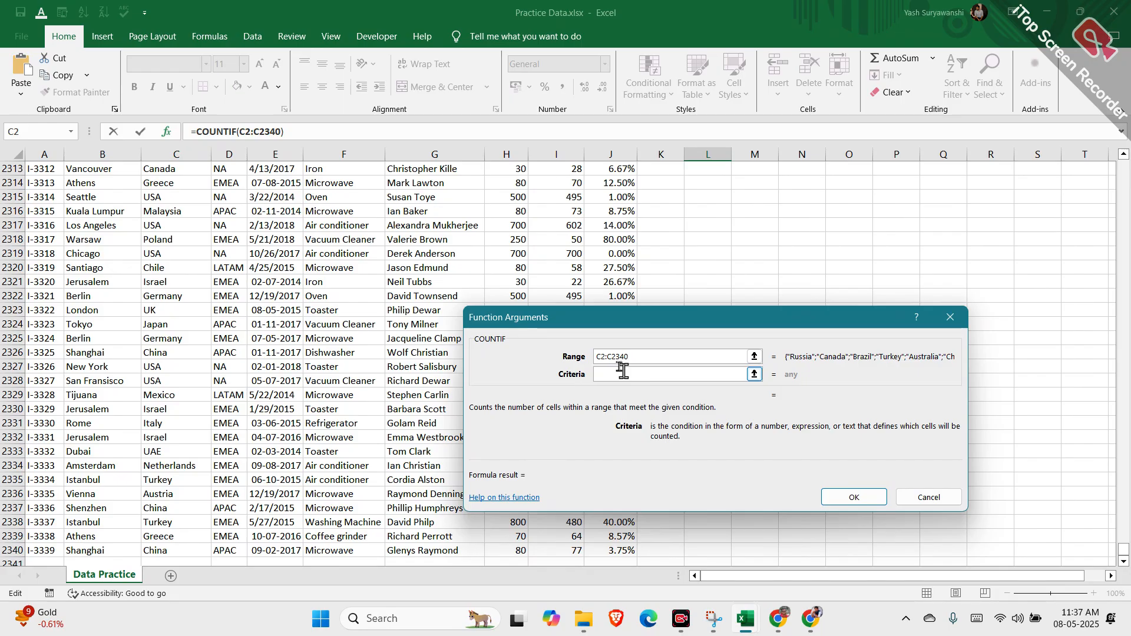
text(Turkey)
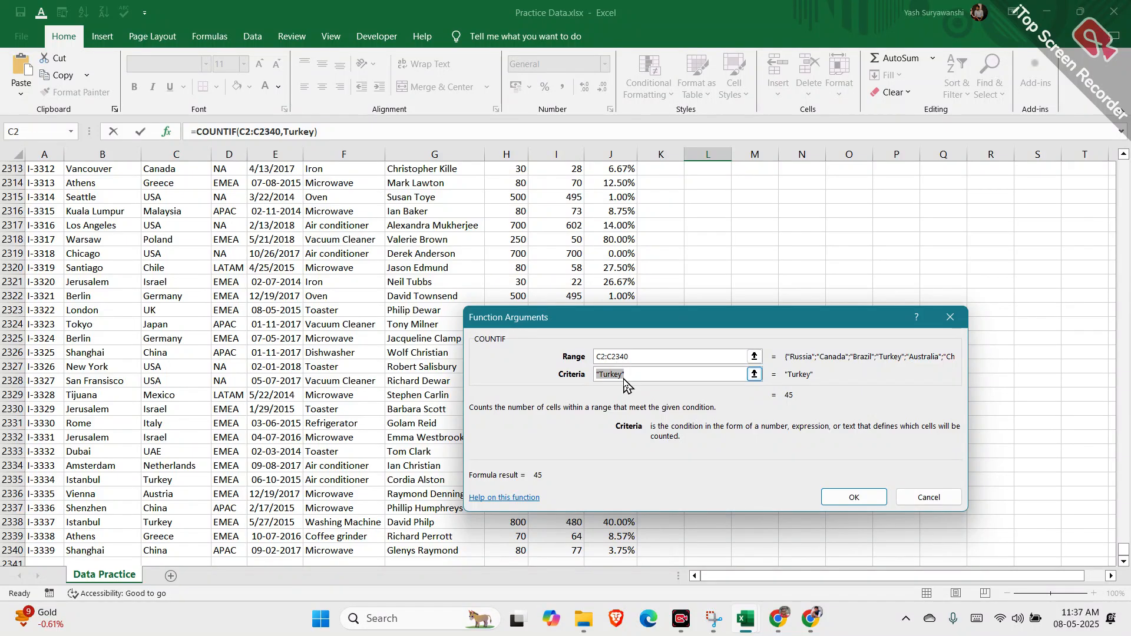
key(Return)
Step: Change the criteria of the COUNTIF formula in cell L14 to "India"
scroll(717, 325, up, 4)
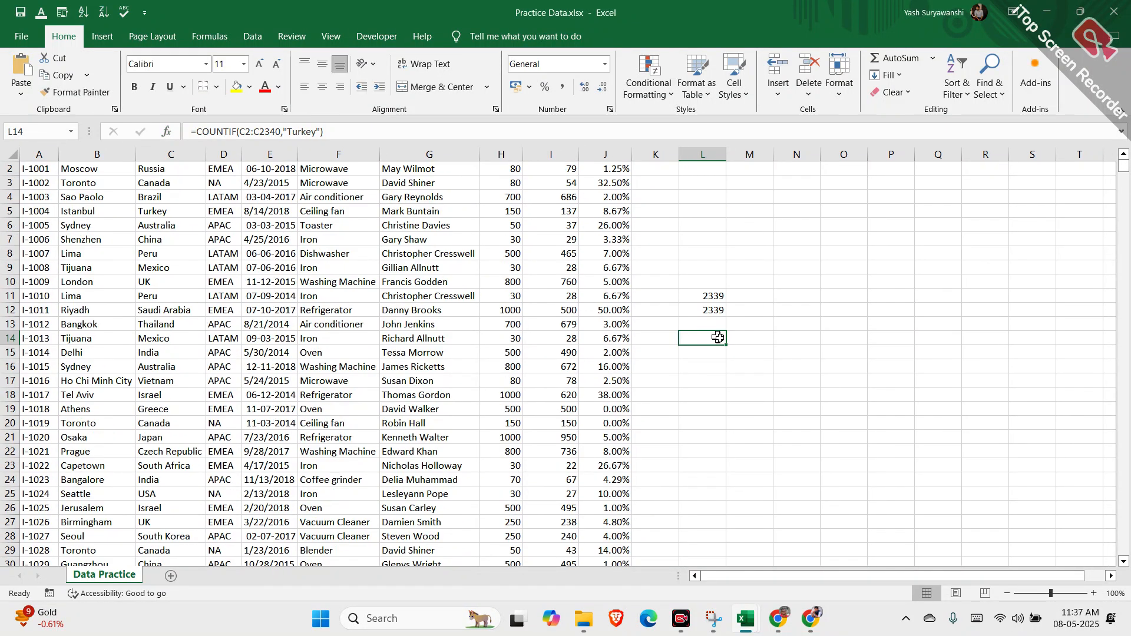
click(188, 131)
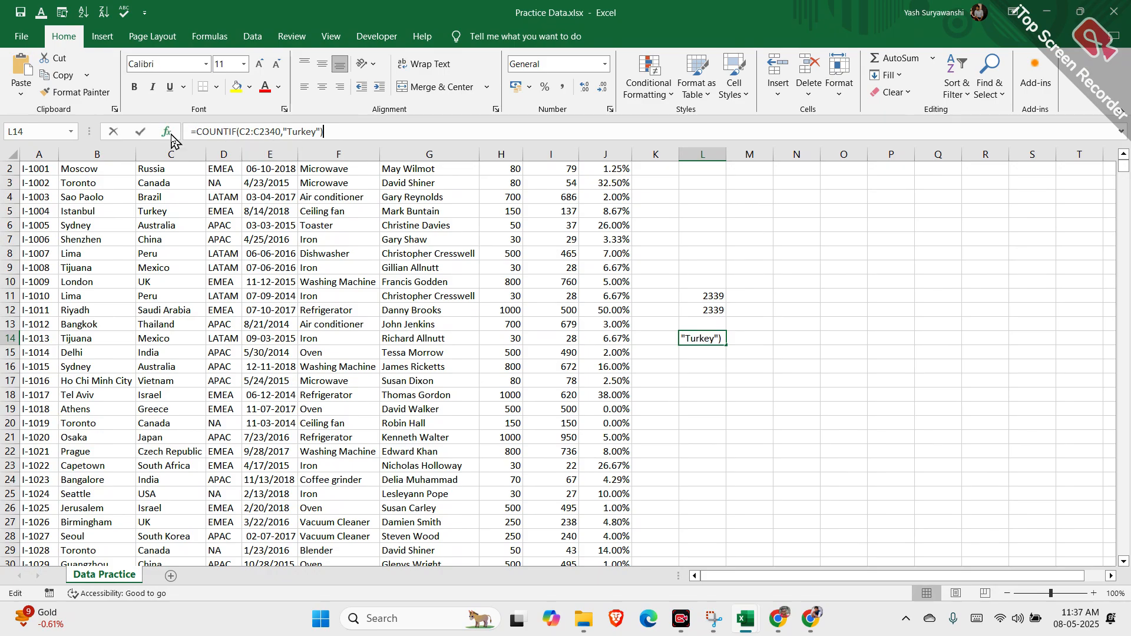
click(639, 380)
drag(626, 373, 550, 373)
text(Indi)
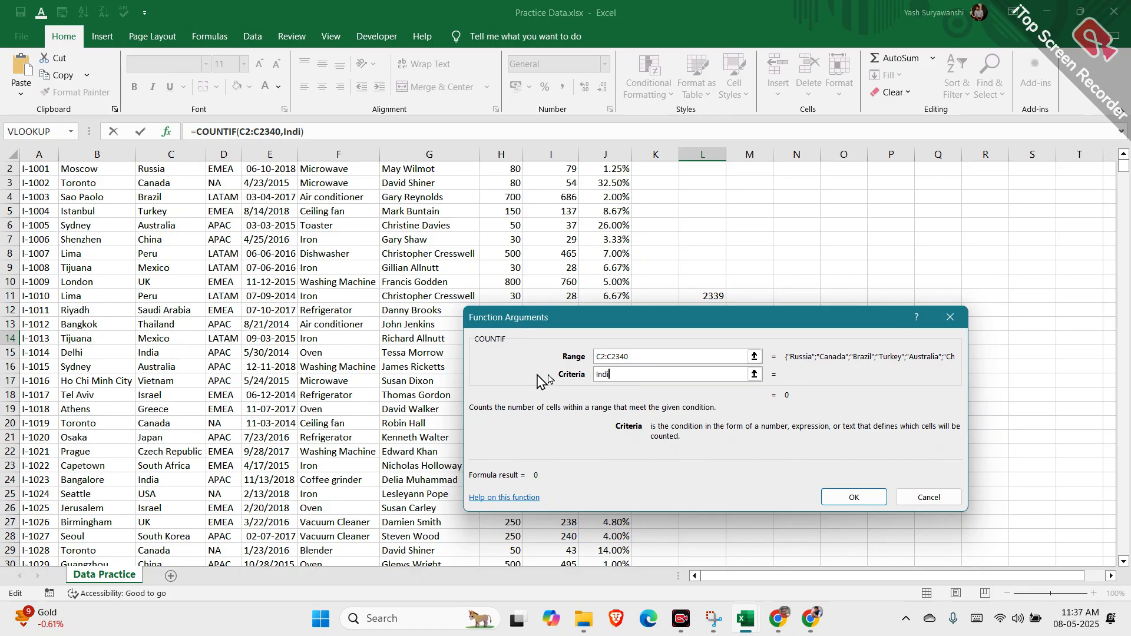
text(a)
key(Return)
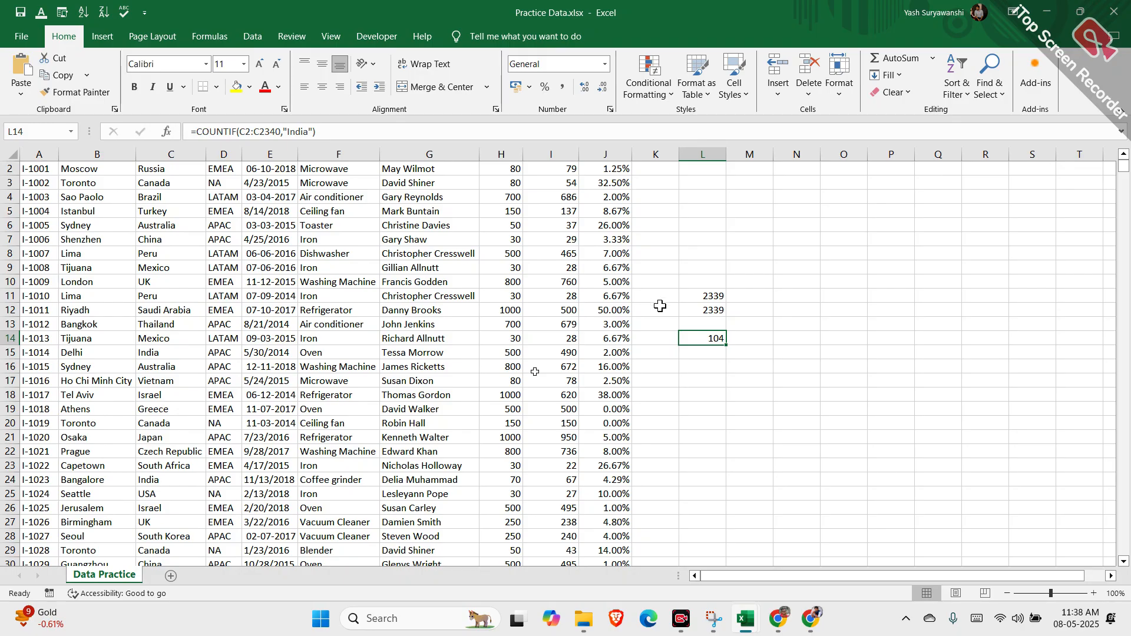
Step: Delete the contents of cells L11 through L14 to remove the counting formulas
drag(690, 296, 703, 336)
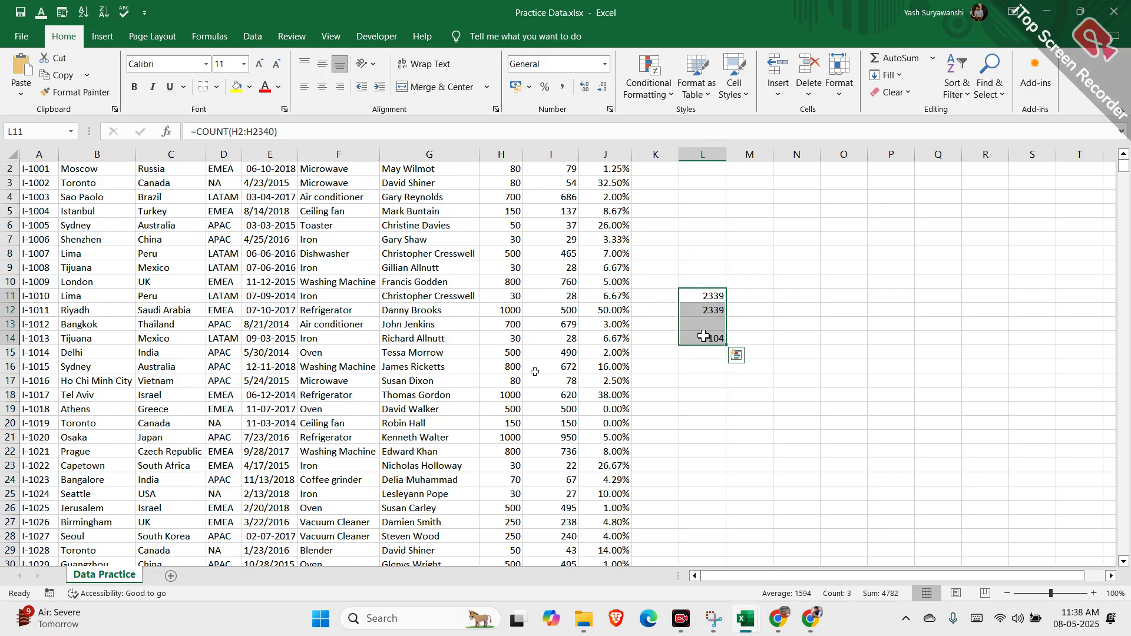
key(Delete)
click(698, 321)
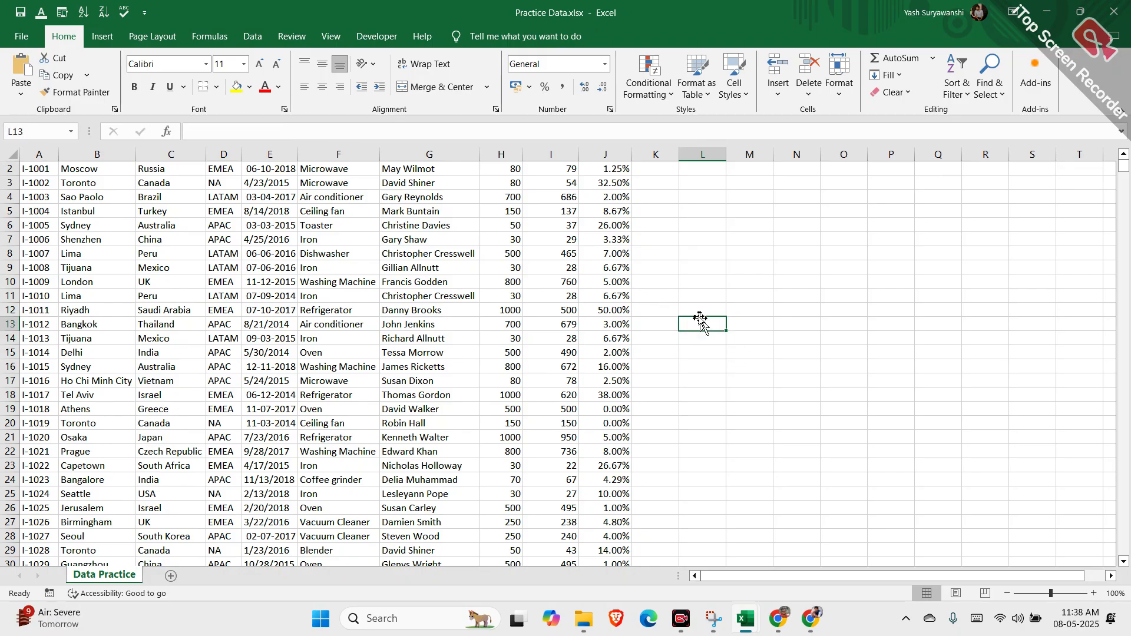
click(292, 312)
scroll(290, 312, up, 1)
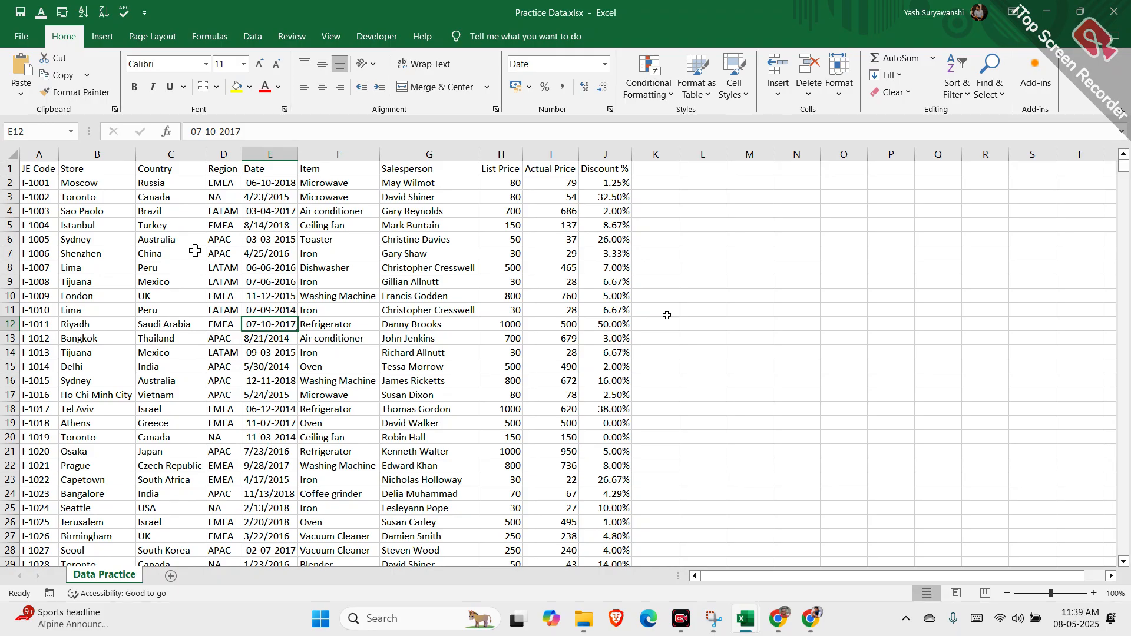
click(410, 194)
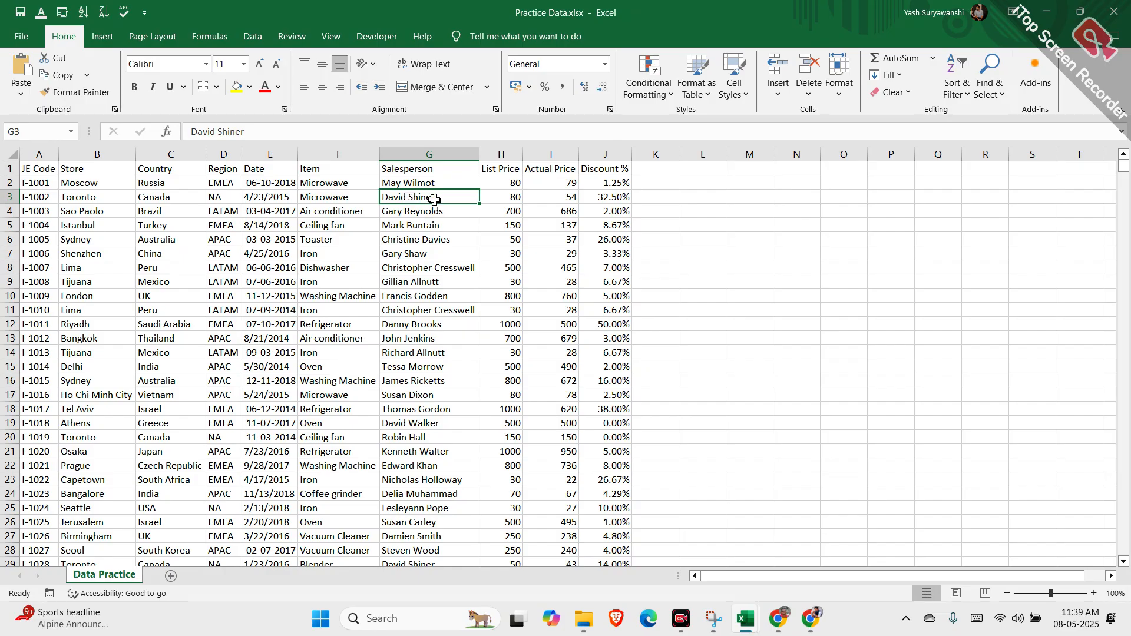
click(361, 197)
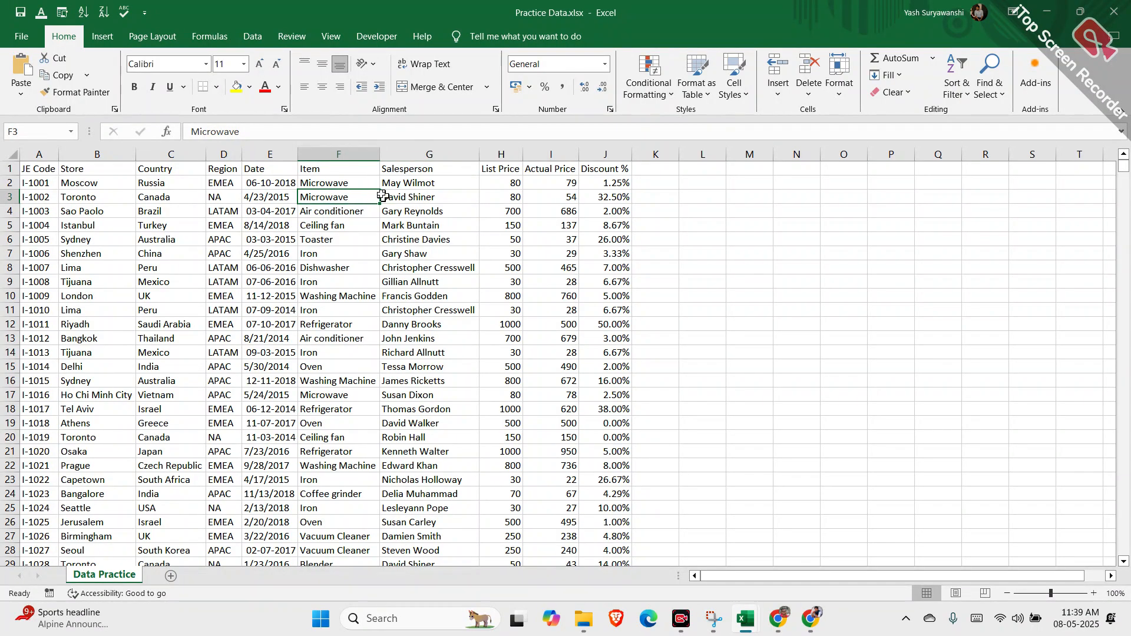
click(405, 194)
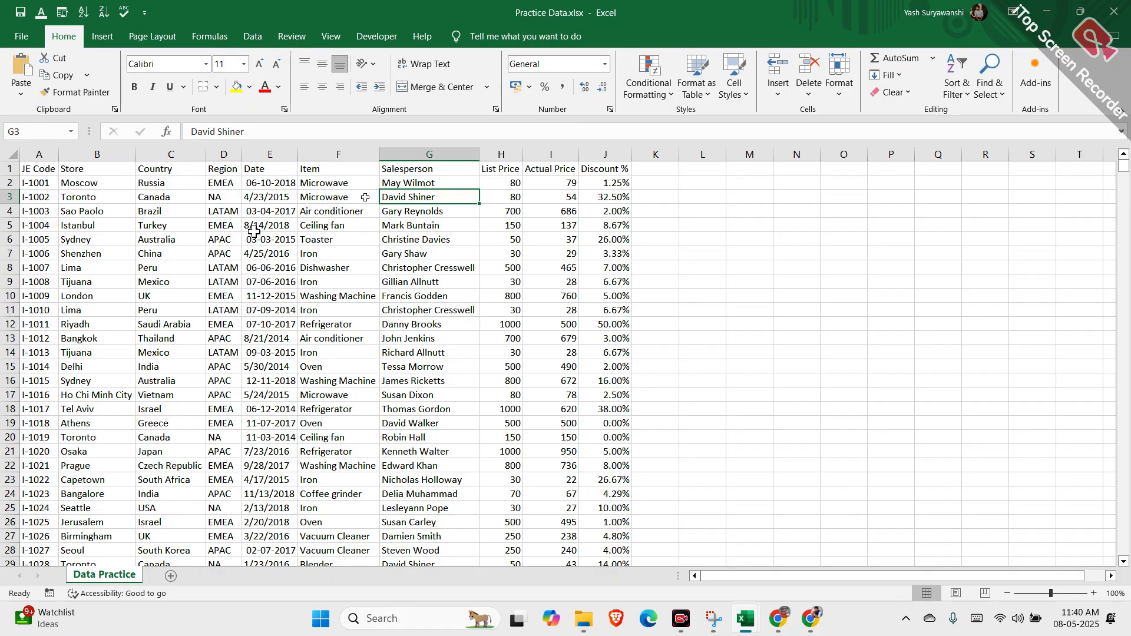
click(271, 216)
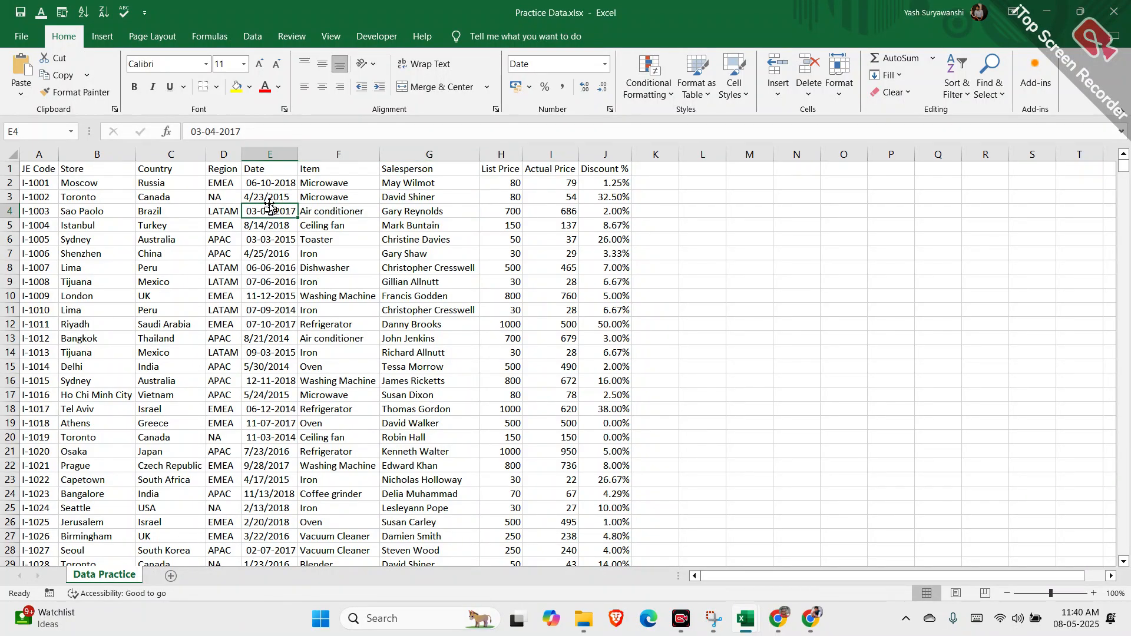
Step: Apply the Short Date number format to the entire Date column and check the entries in cells E2 through E9
click(272, 155)
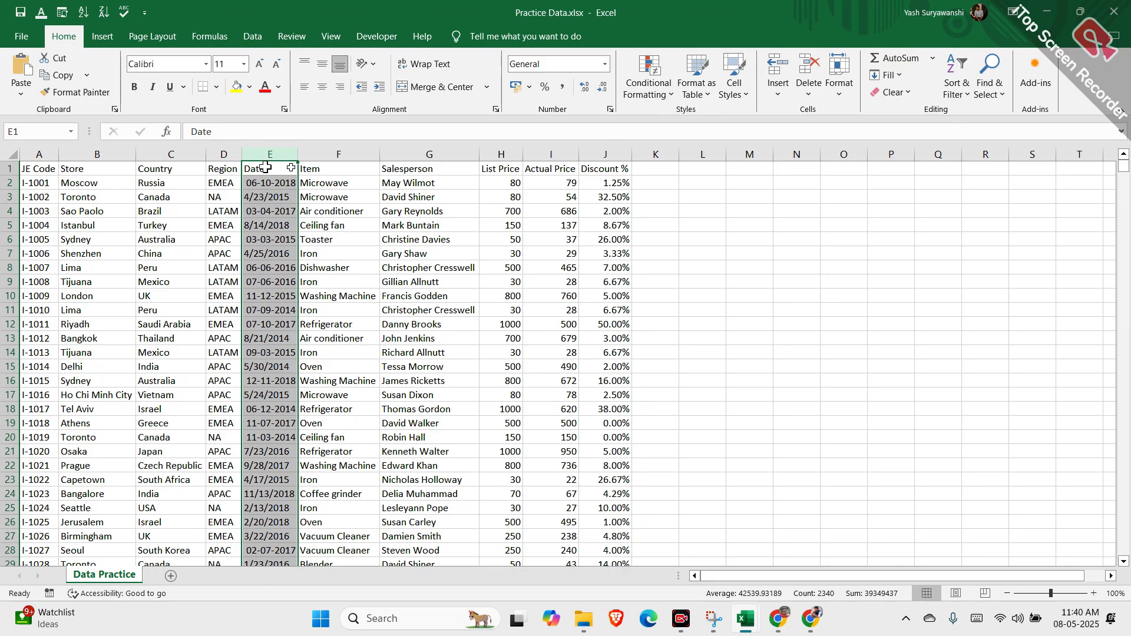
click(606, 65)
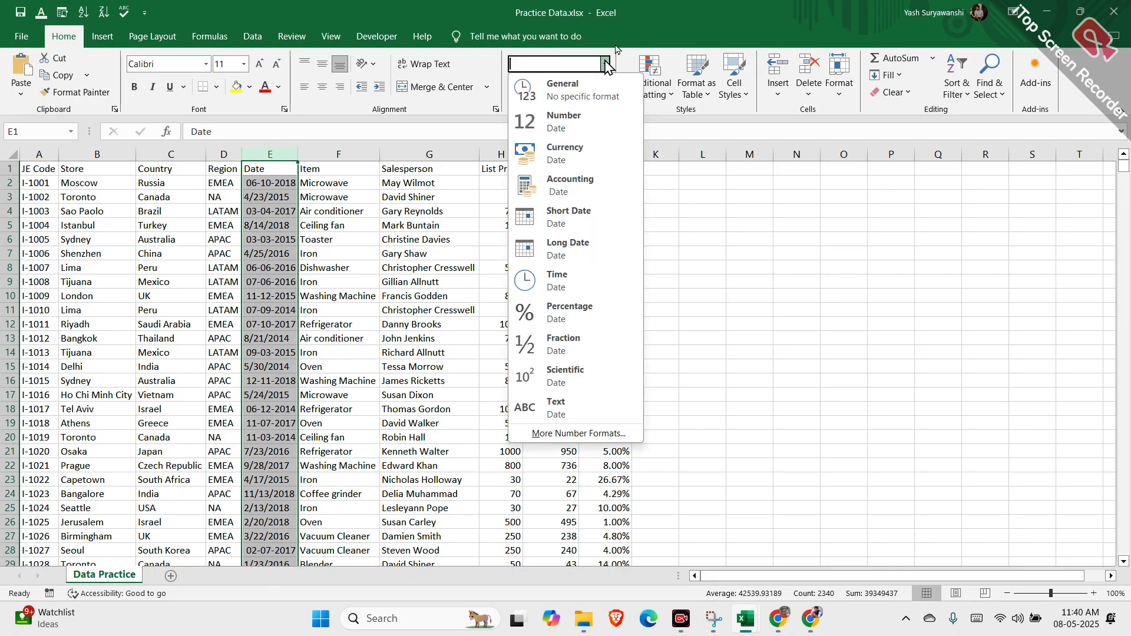
click(570, 215)
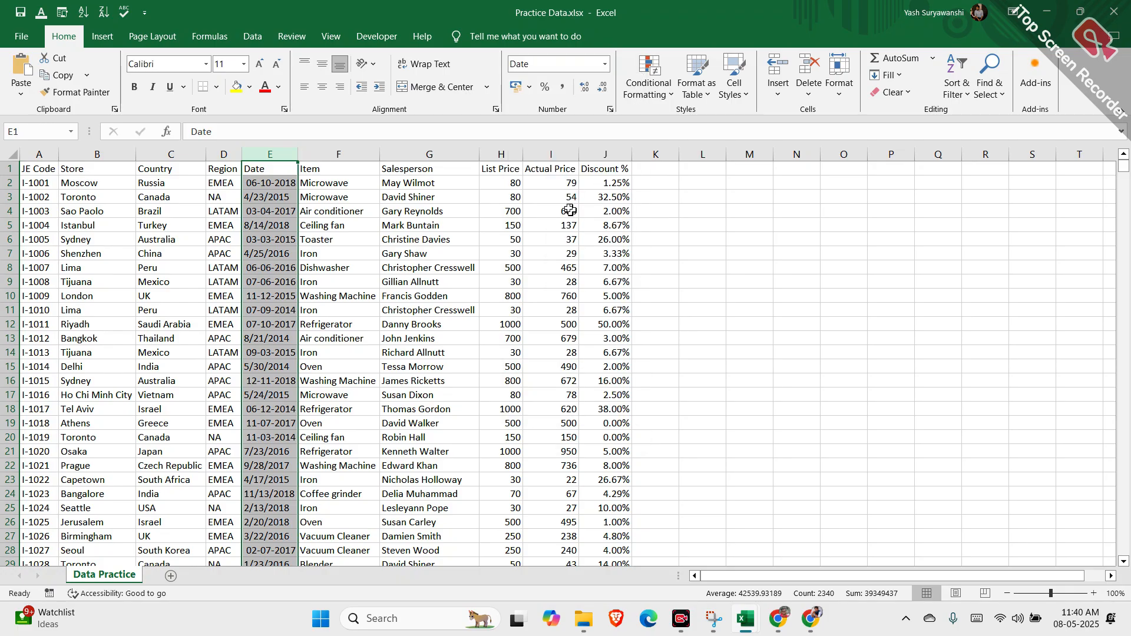
click(268, 181)
click(270, 197)
click(271, 211)
click(271, 225)
click(272, 240)
click(273, 252)
click(271, 283)
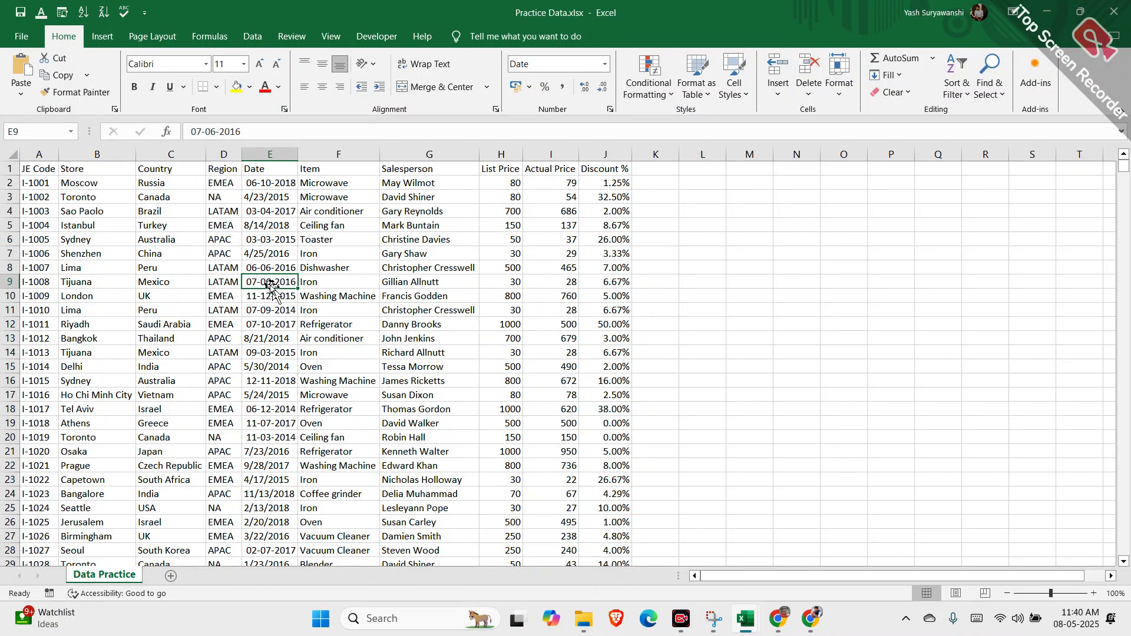
Step: Review the date types offered in Format Cells for the Date column and inspect the entries in cells E3 and E2
click(269, 154)
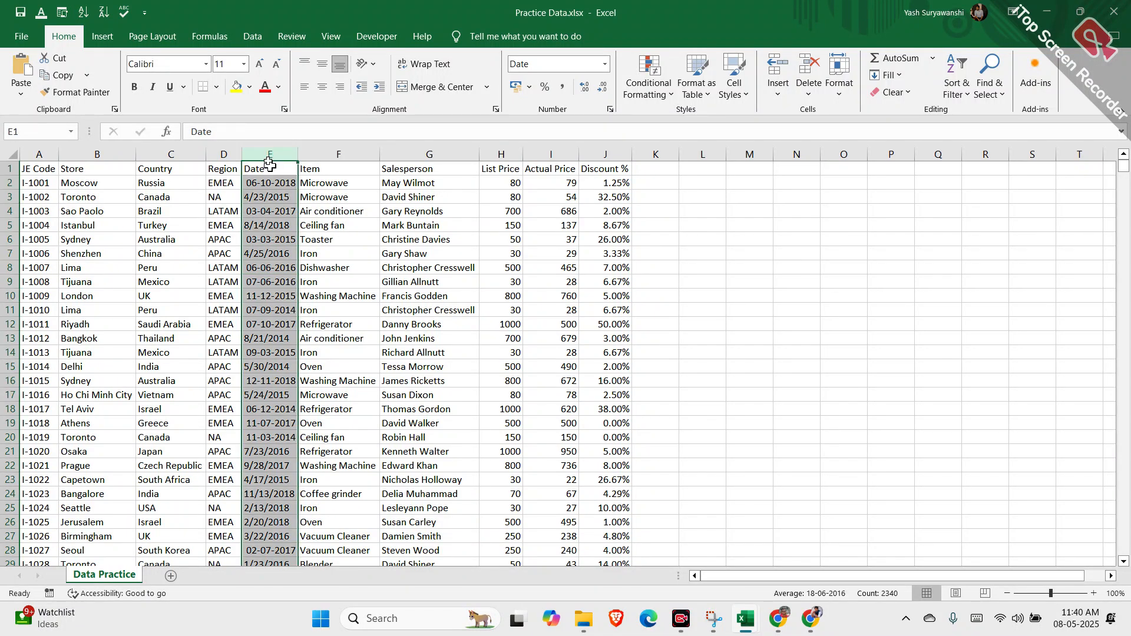
click(605, 63)
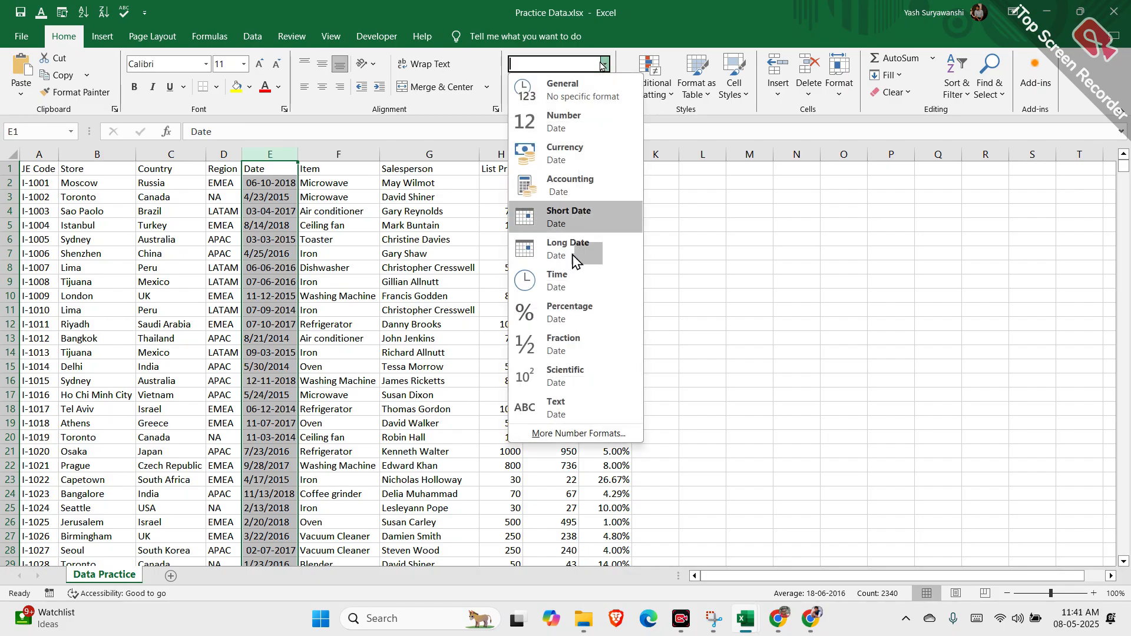
click(552, 434)
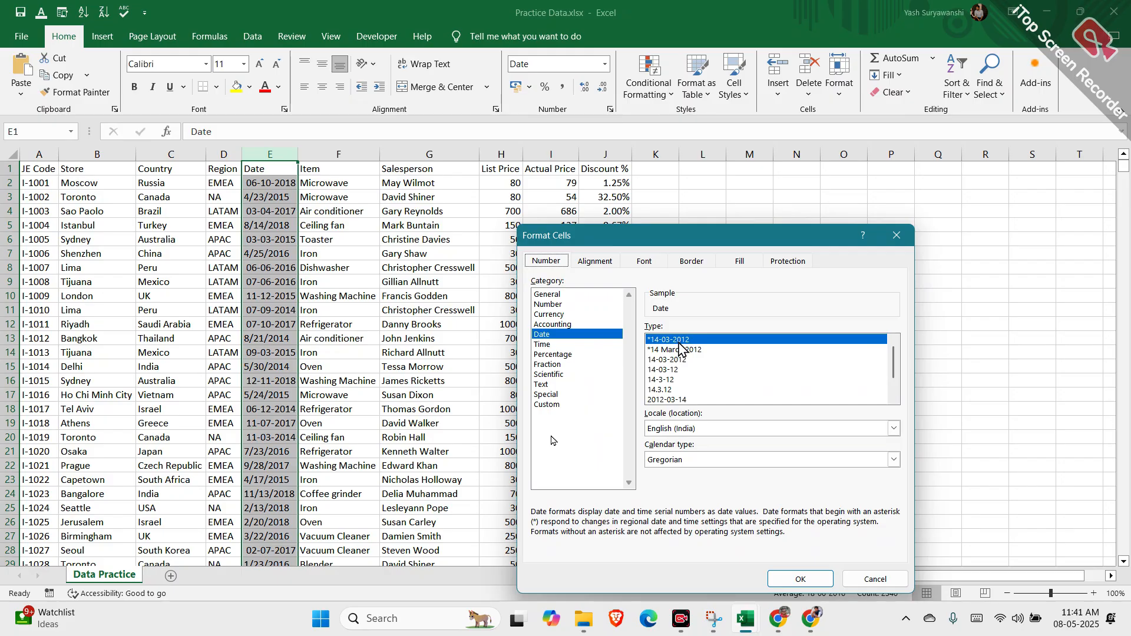
key(Escape)
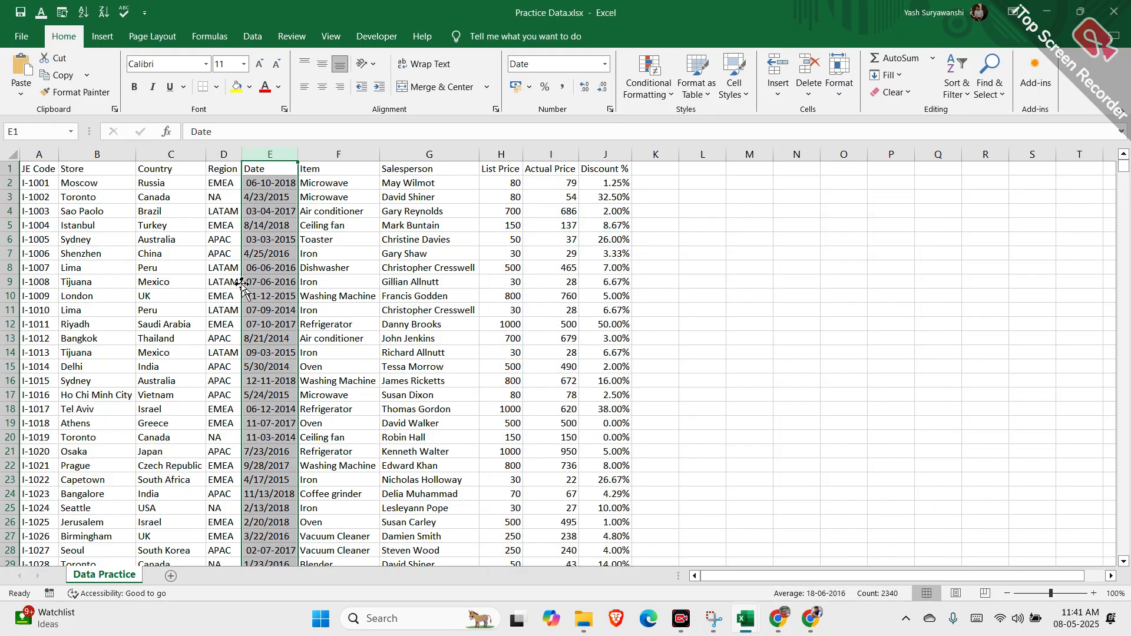
click(246, 242)
double_click(260, 197)
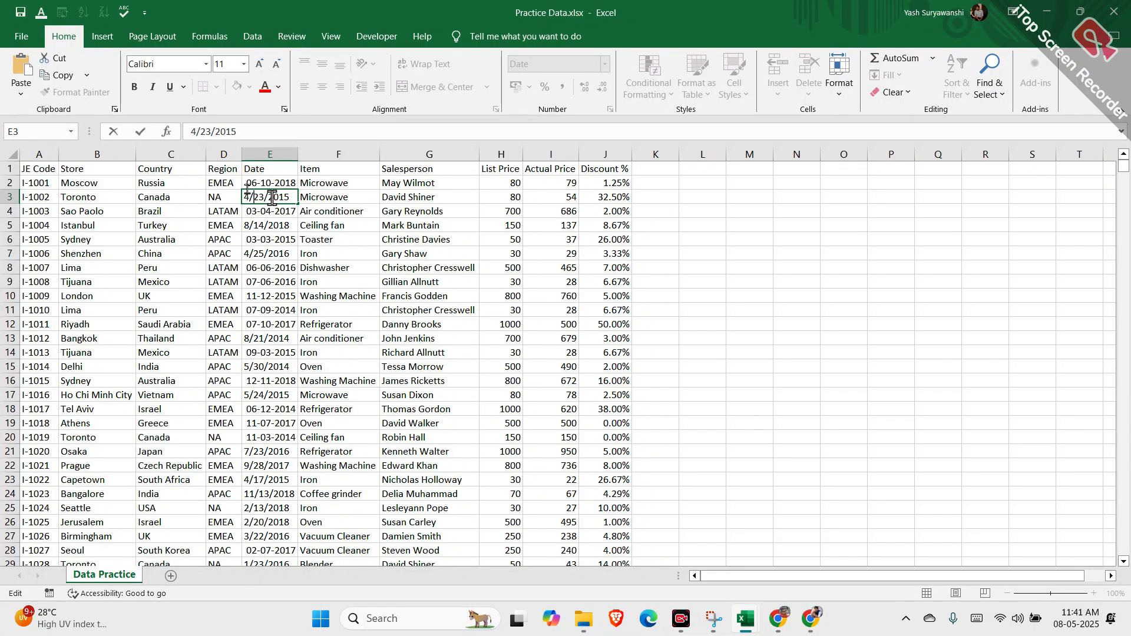
click(734, 210)
click(252, 183)
click(263, 153)
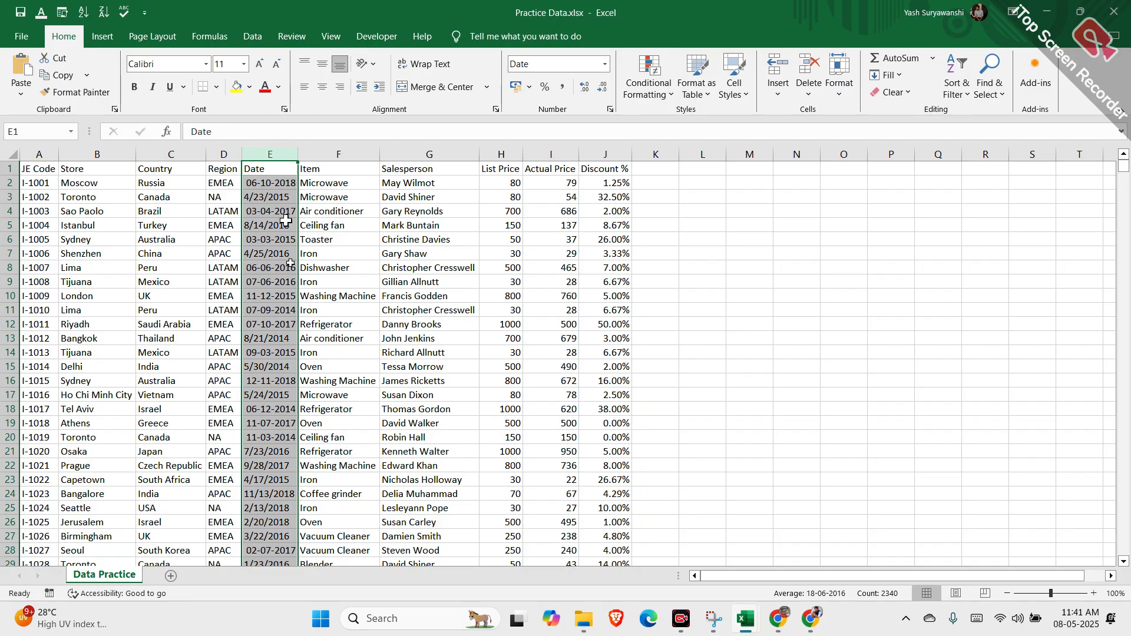
Step: Examine the List Price, Actual Price and Discount % columns by selecting each one in turn
click(553, 157)
click(500, 154)
click(550, 154)
click(590, 153)
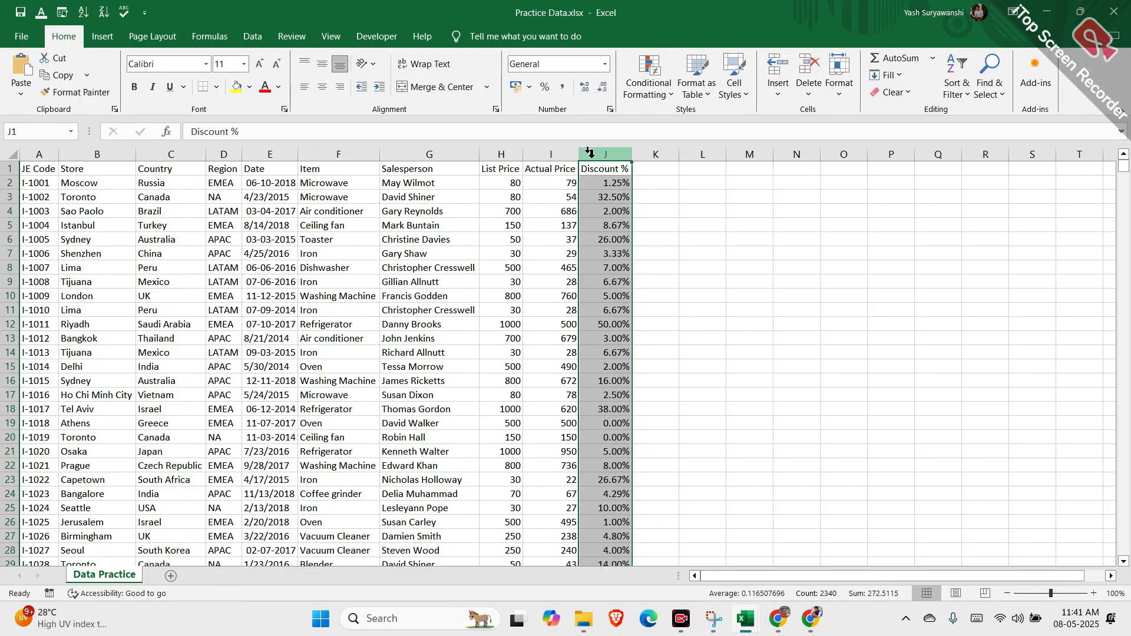
click(211, 298)
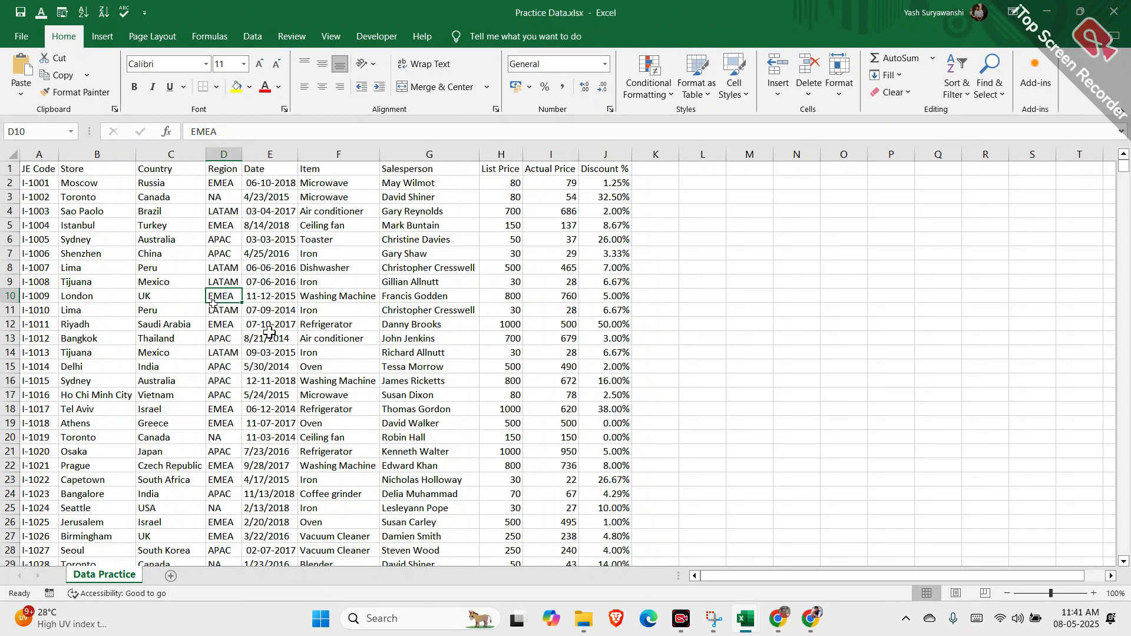
click(350, 348)
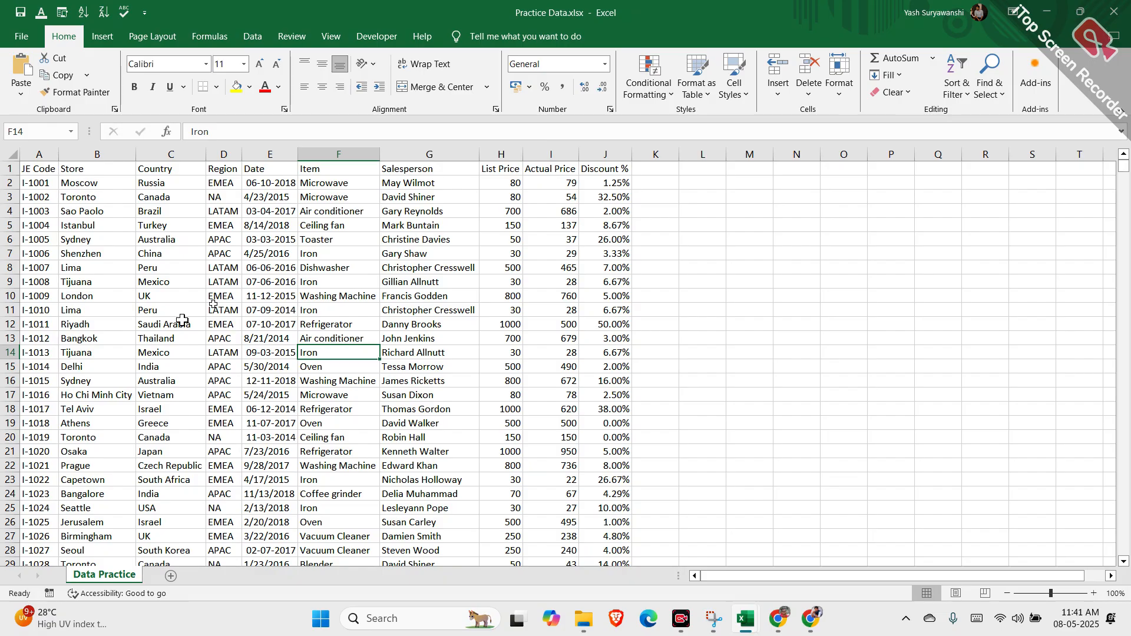
click(309, 408)
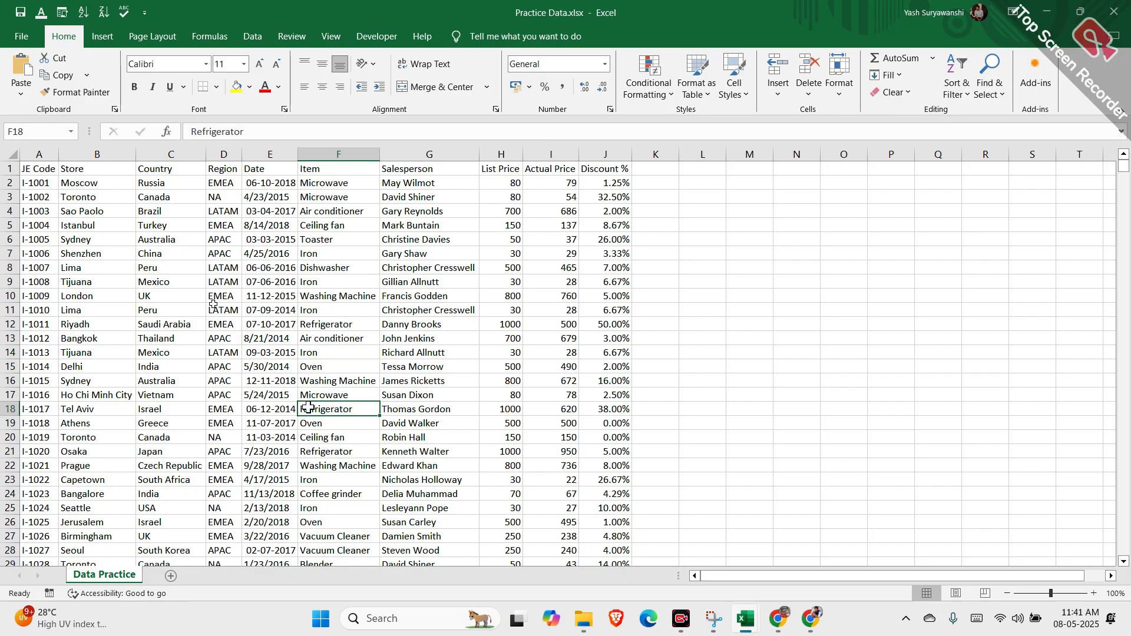
click(291, 408)
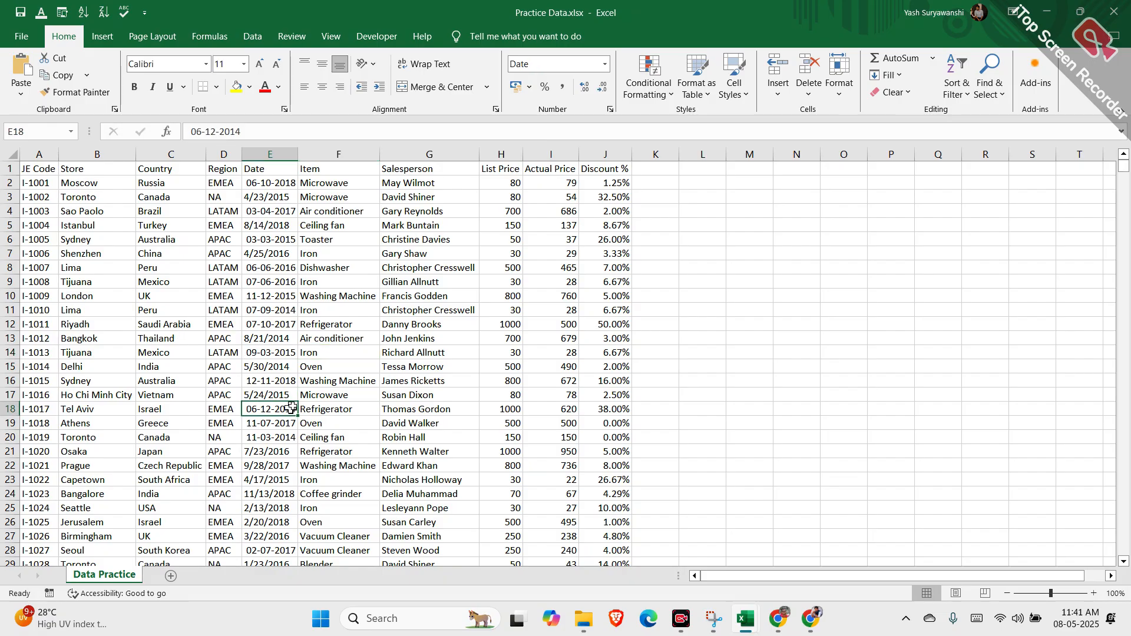
Step: Insert a PivotTable on a new worksheet from the full data range A1:J2340 of the Data Practice sheet
key(ctrl+a)
key(ctrl+q)
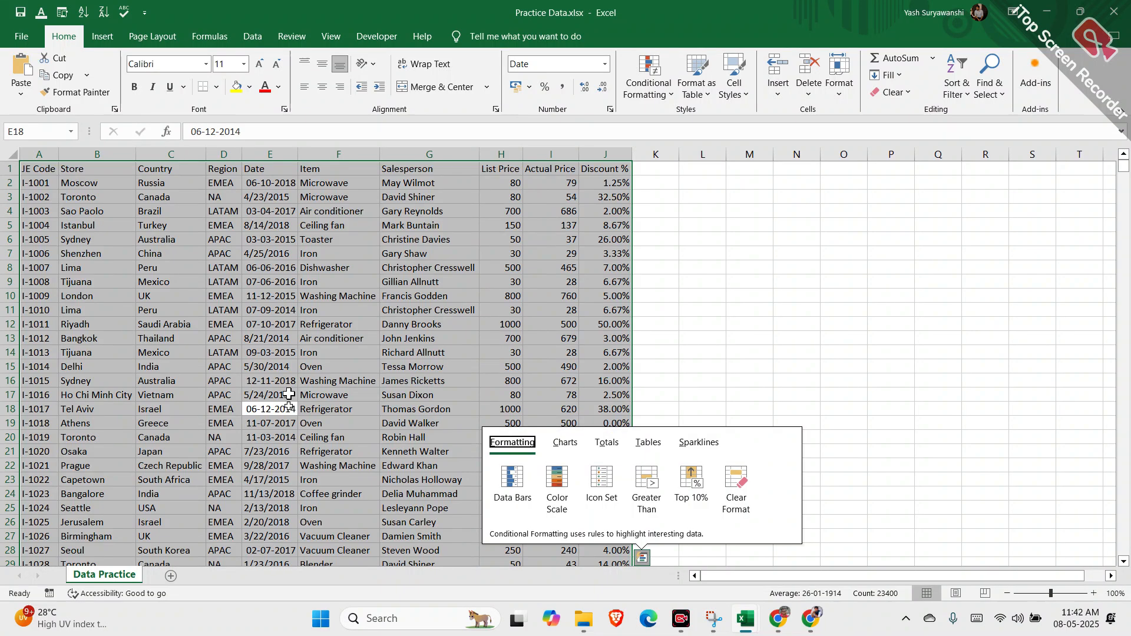
click(253, 37)
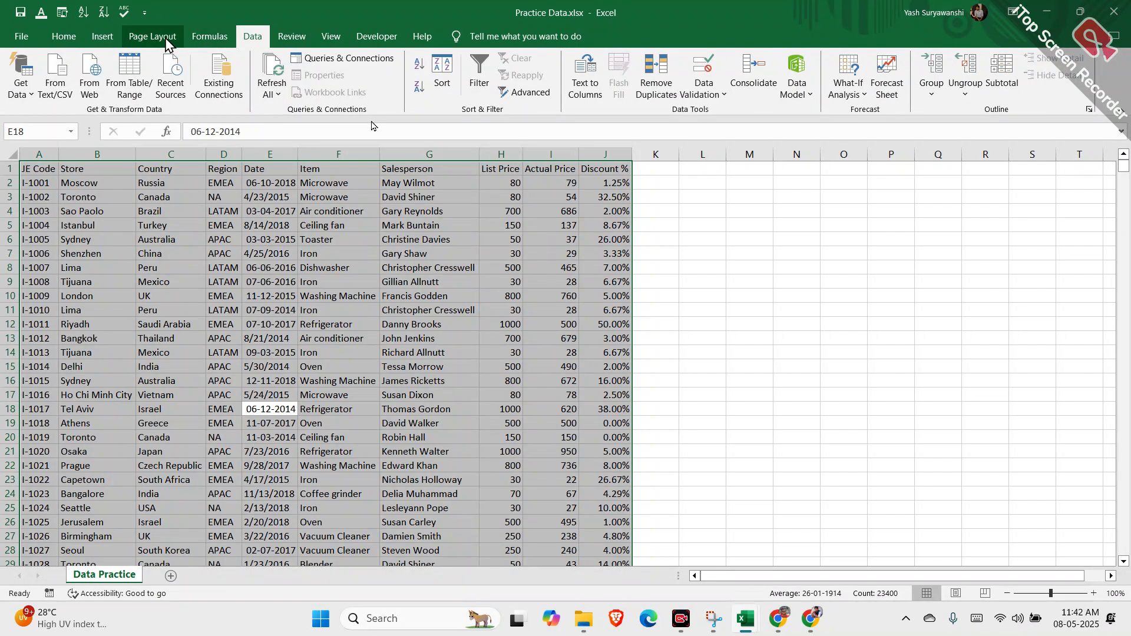
click(110, 37)
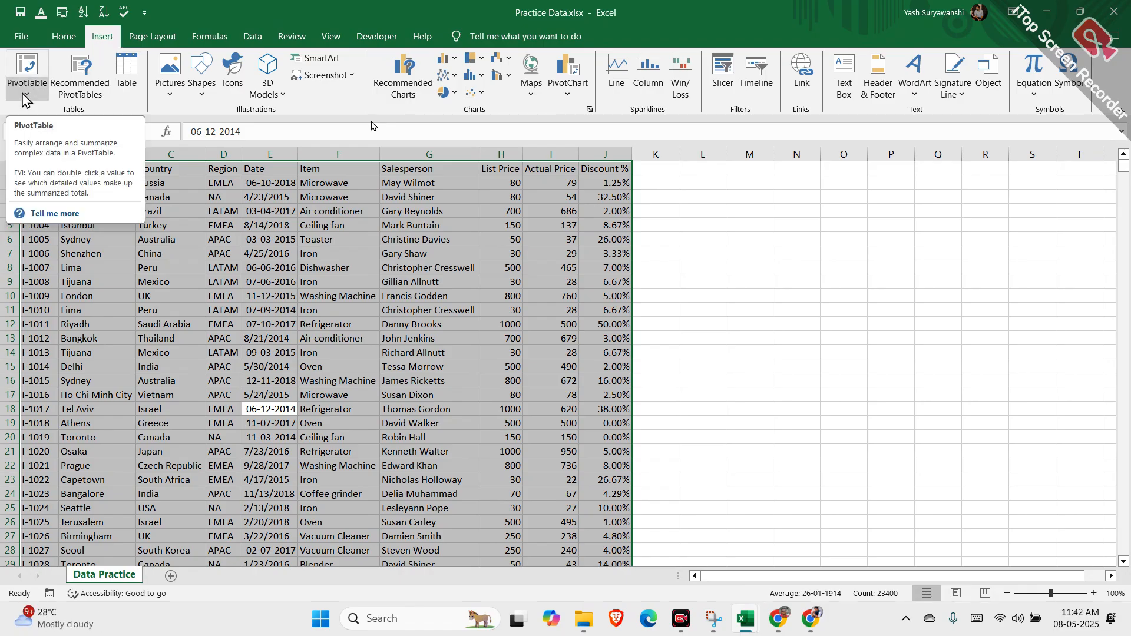
click(30, 71)
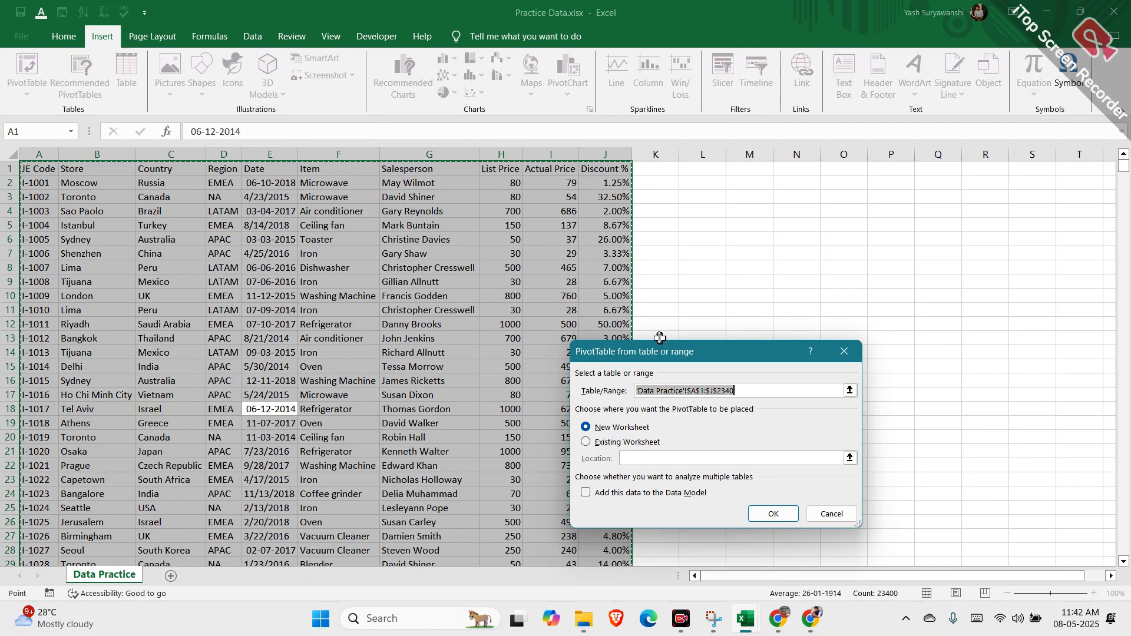
drag(672, 359, 670, 259)
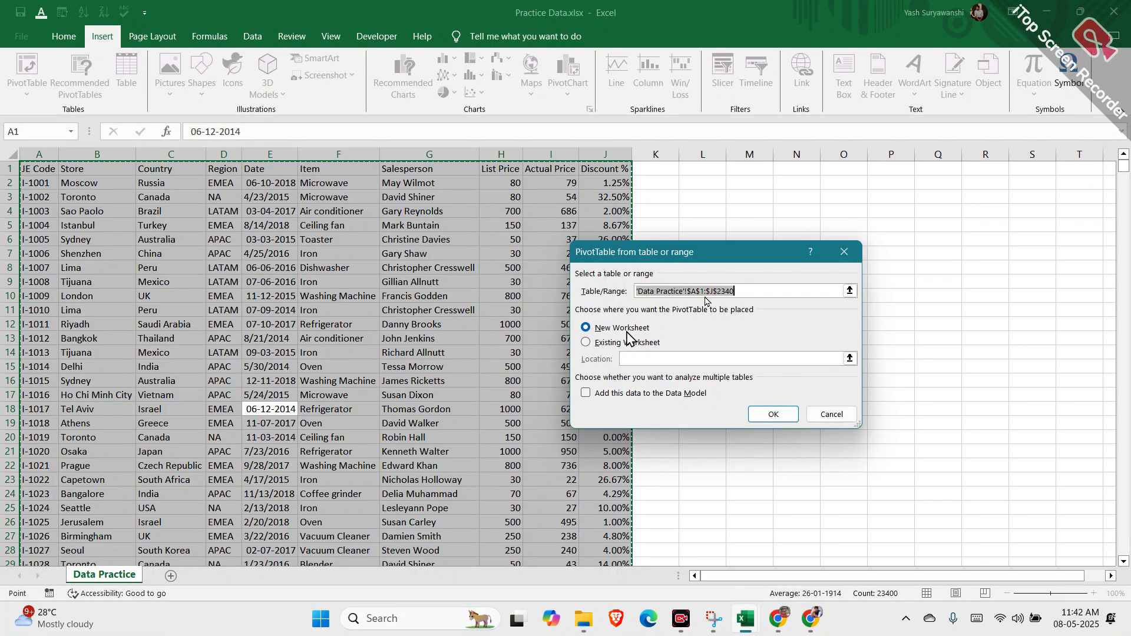
click(767, 416)
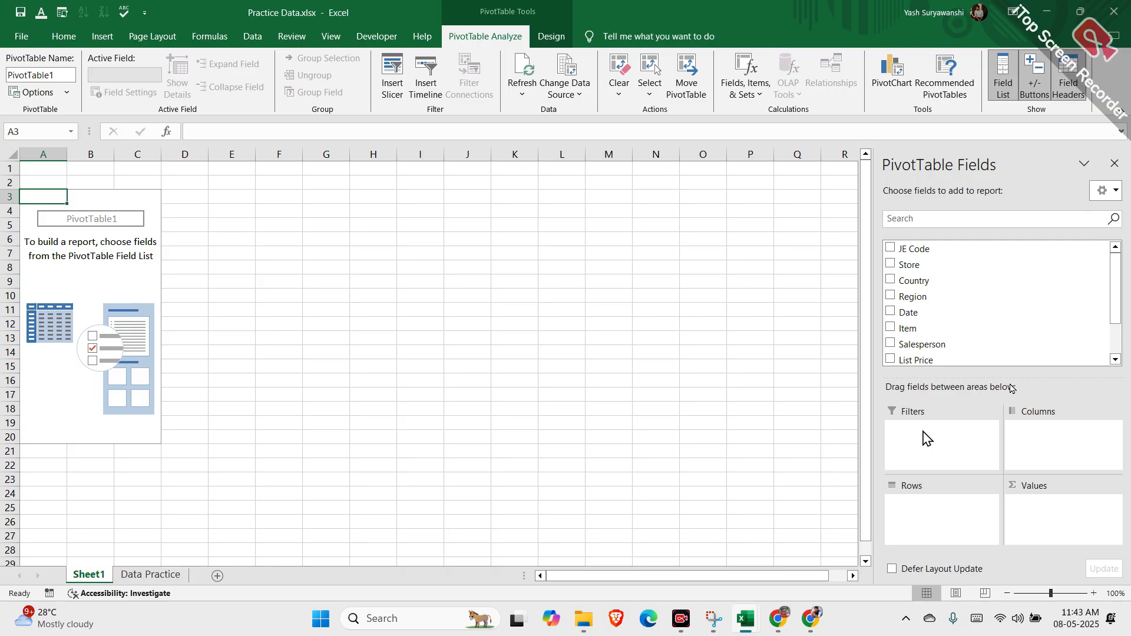
Step: Compare the source columns on the Data Practice sheet with the PivotTable field list on Sheet1
click(150, 575)
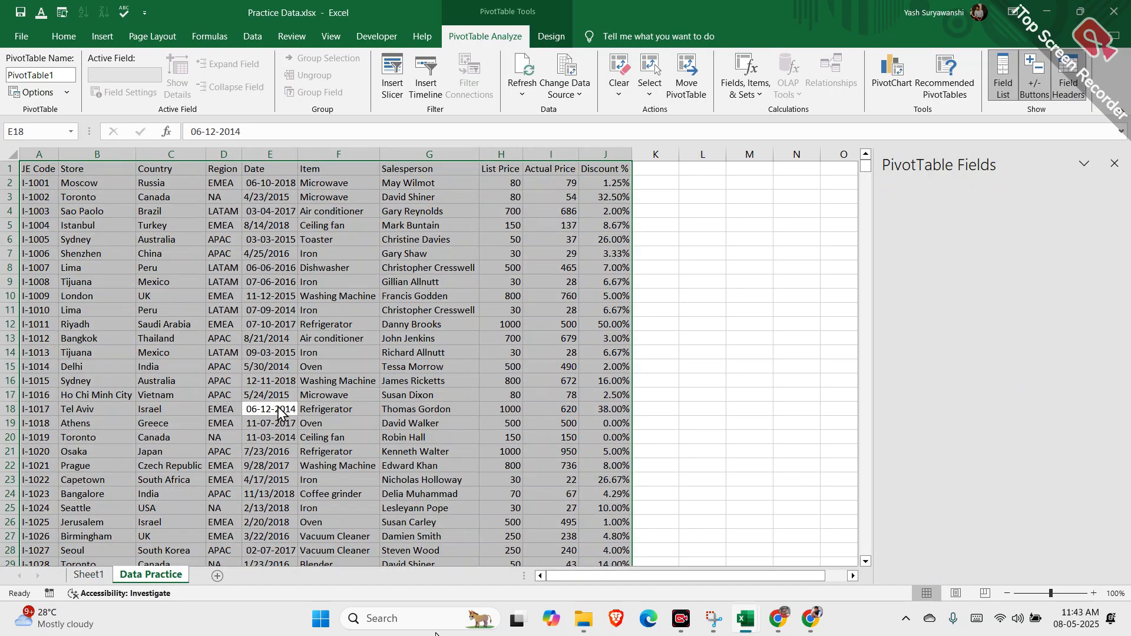
click(102, 36)
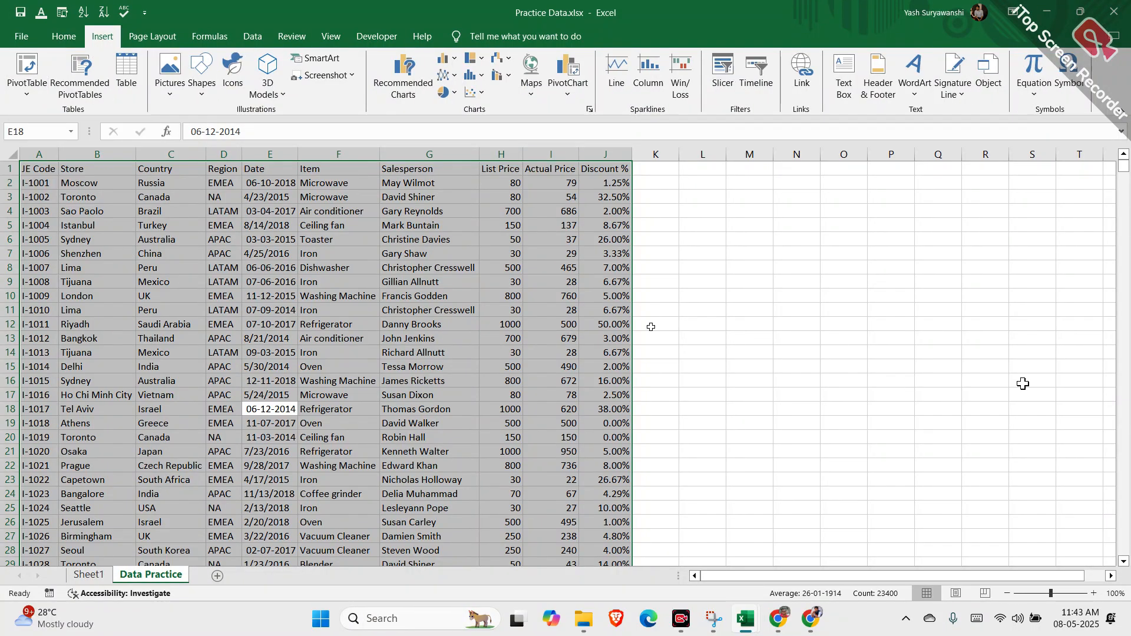
click(91, 576)
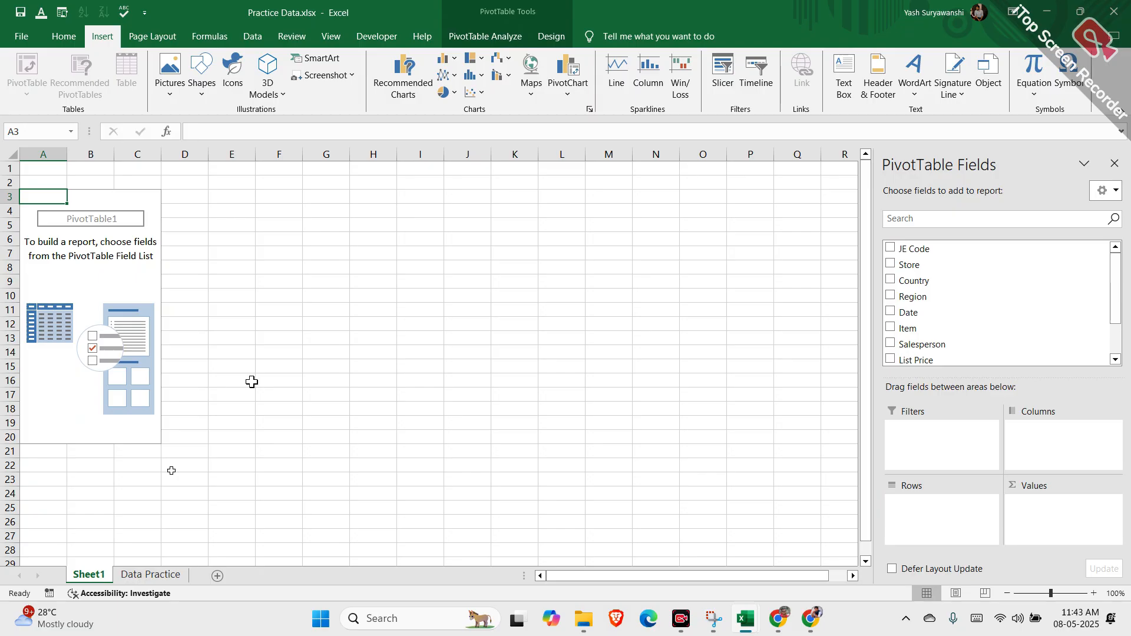
scroll(922, 333, down, 2)
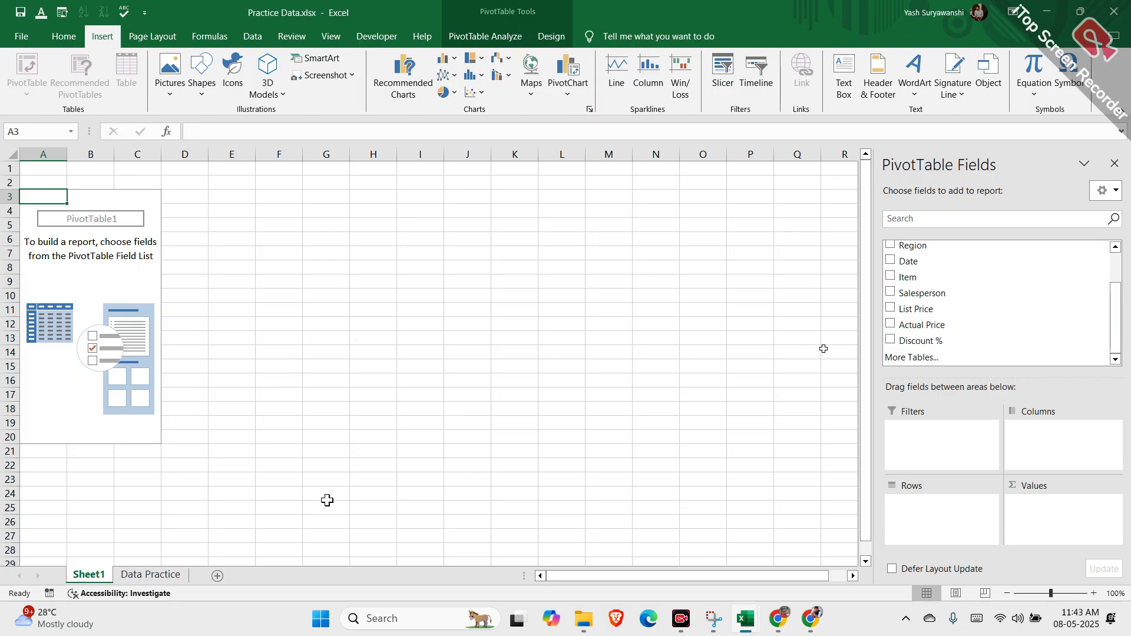
Step: Examine the column headers from JE Code to Date on the Data Practice sheet
click(151, 576)
click(147, 221)
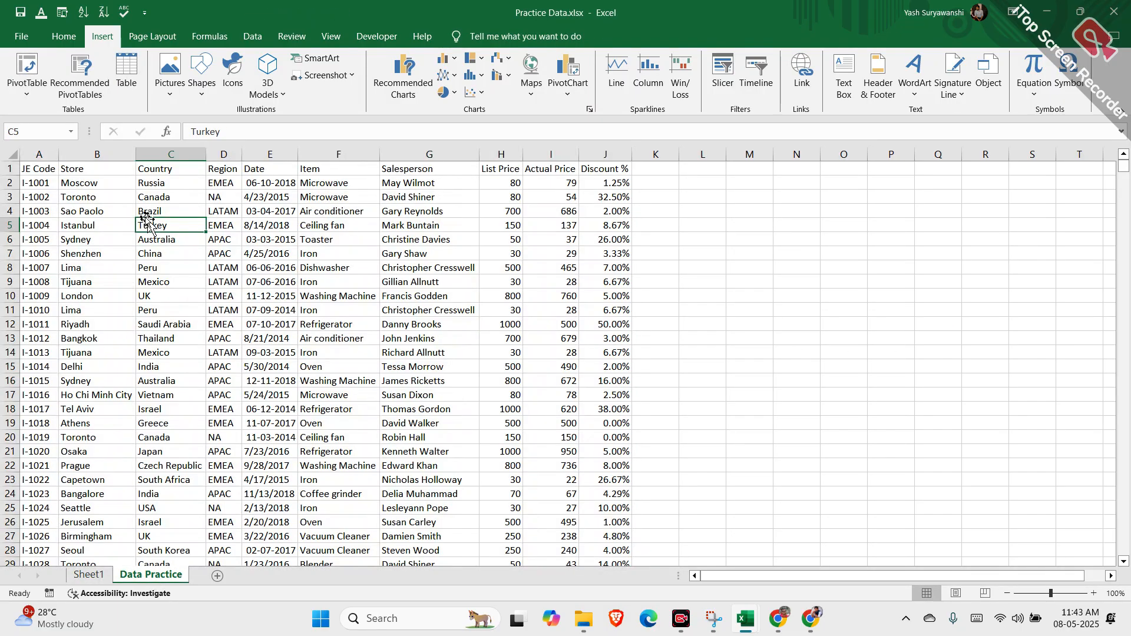
click(46, 170)
click(104, 174)
click(169, 171)
click(226, 172)
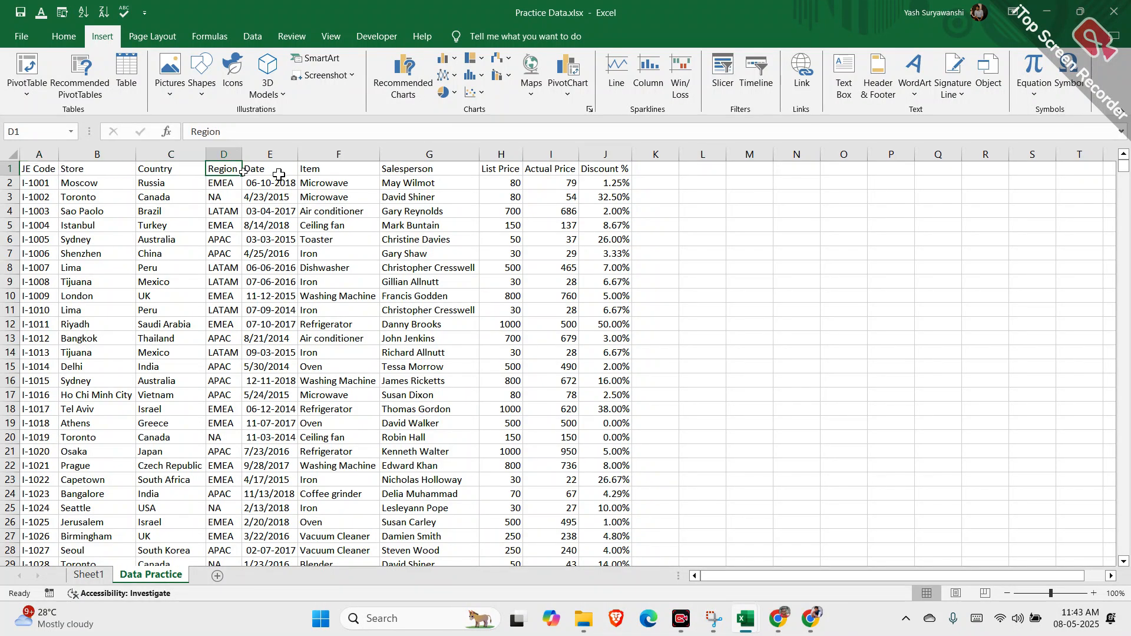
click(255, 173)
Step: Widen the Region column slightly and examine the region codes in D2 through D6 and the country in C4
drag(243, 155, 245, 155)
click(226, 184)
click(228, 197)
click(228, 211)
click(229, 225)
click(229, 239)
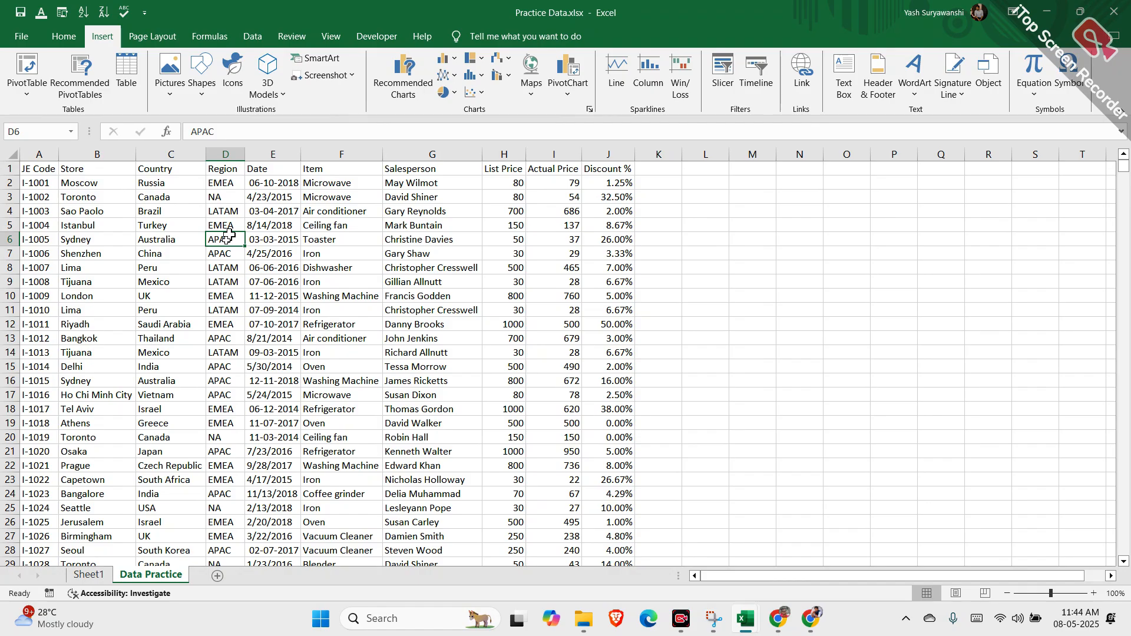
click(237, 185)
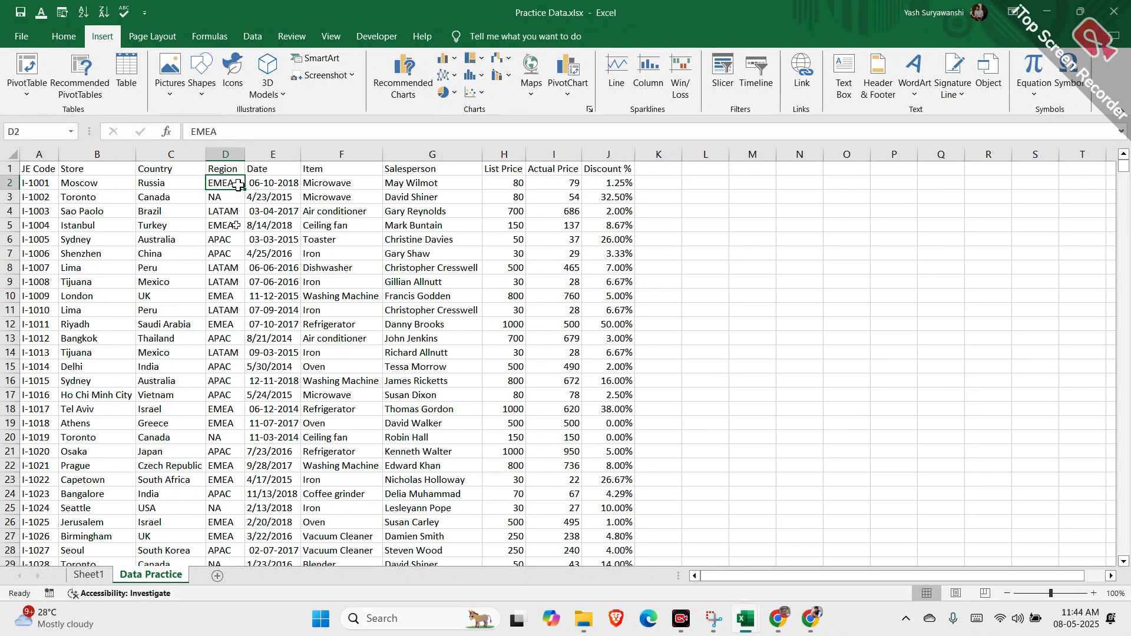
click(235, 211)
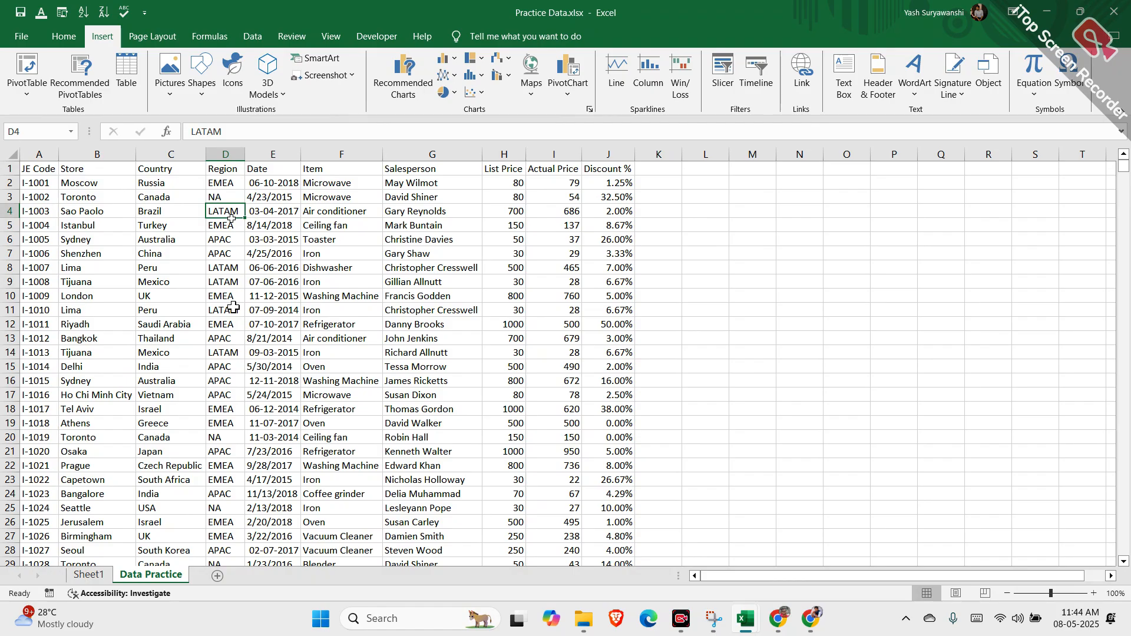
click(158, 212)
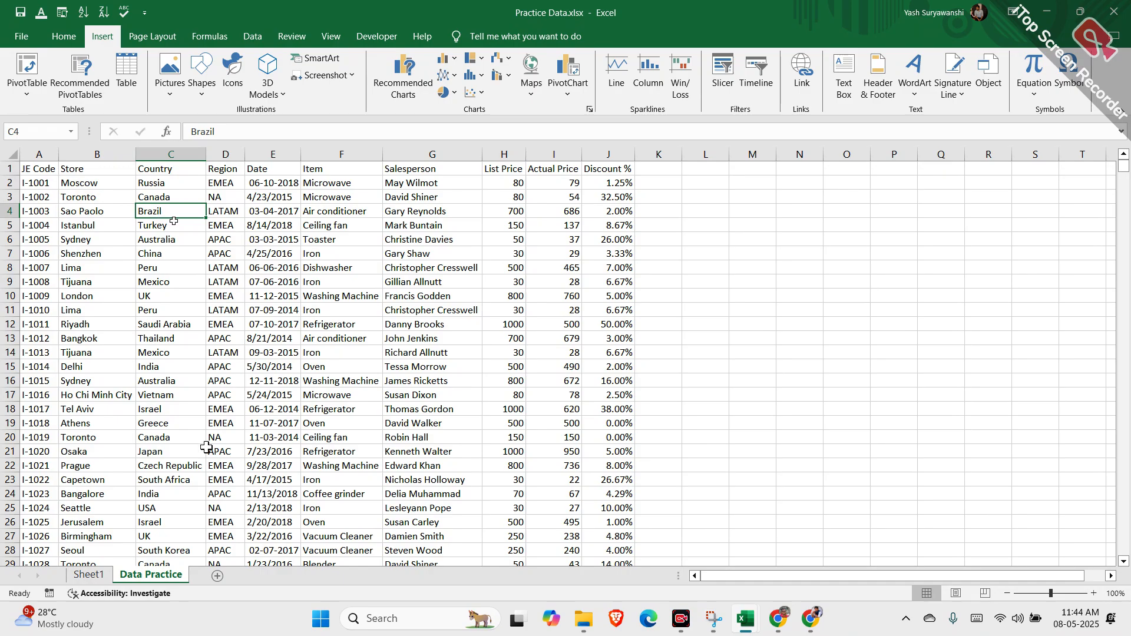
Step: Look through all available fields in the PivotTable field list on Sheet1
click(88, 576)
scroll(901, 328, up, 1)
scroll(942, 327, down, 1)
scroll(969, 325, up, 1)
scroll(966, 324, down, 1)
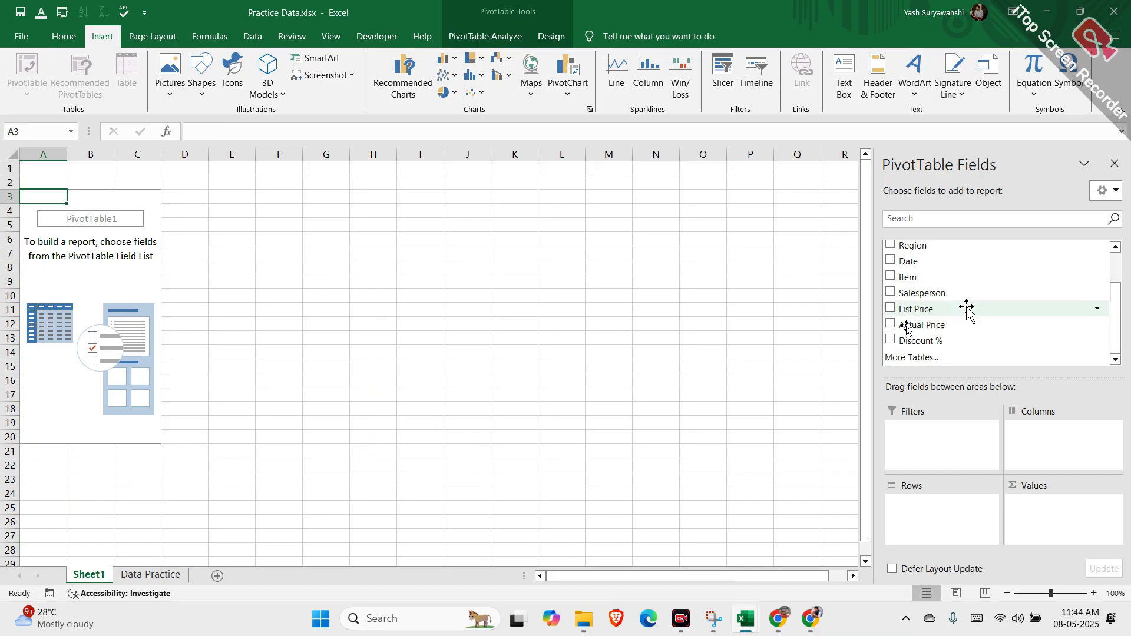
scroll(964, 311, up, 1)
scroll(960, 308, down, 1)
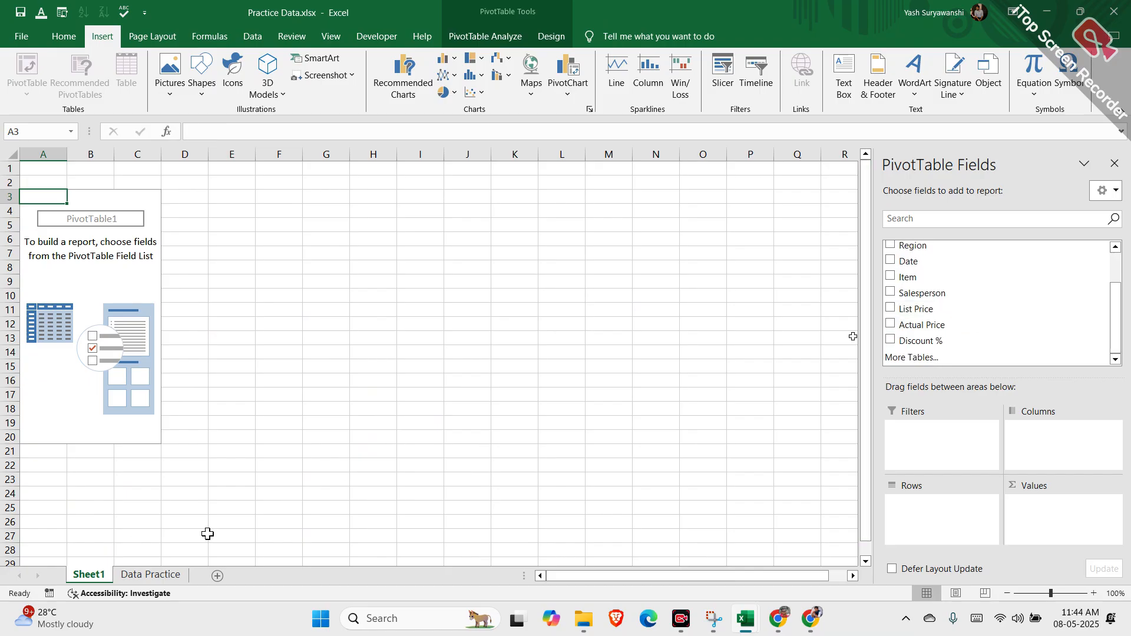
Step: Return to the Data Practice sheet and examine entries in the Date, Item and Salesperson columns
click(150, 575)
click(291, 309)
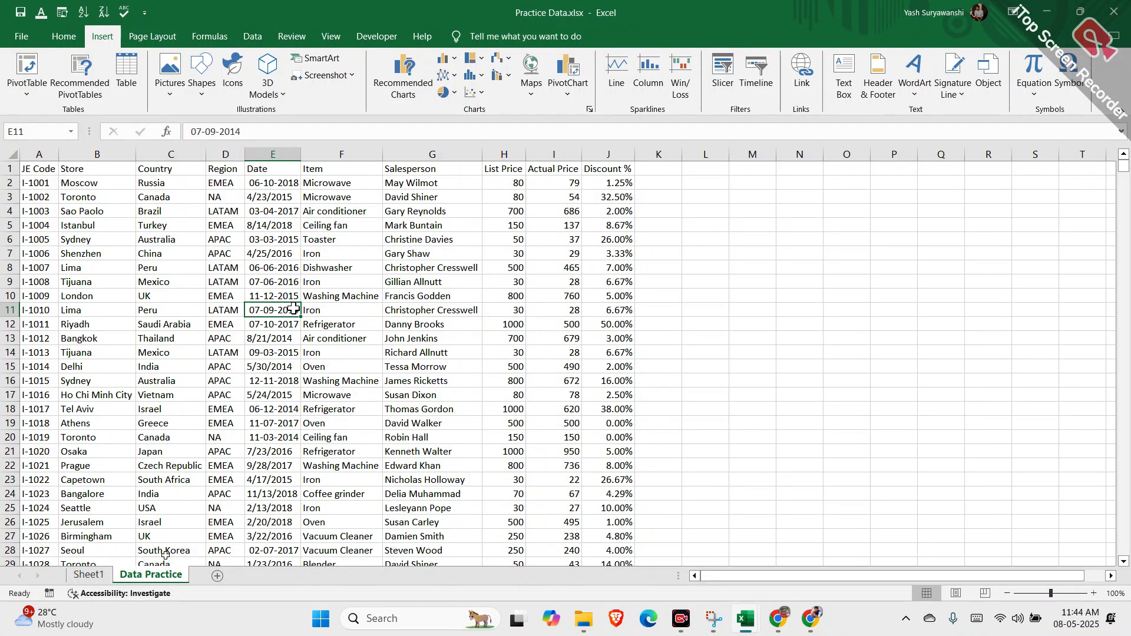
click(348, 312)
click(401, 281)
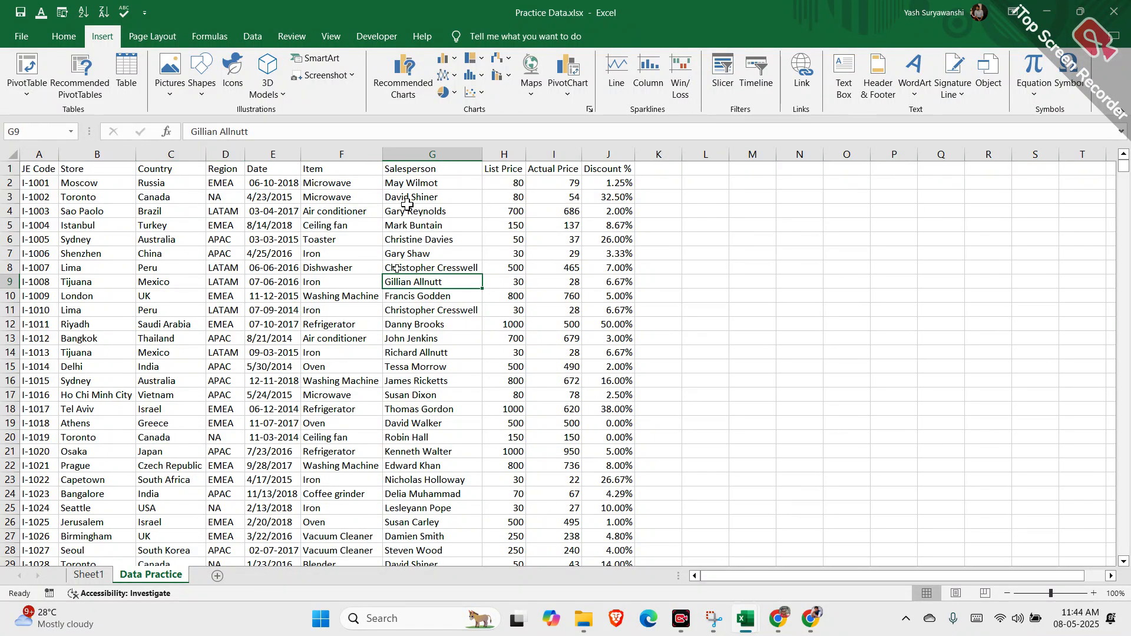
Step: Examine the Salesperson entries and the first list price, looking further down the records on the Data Practice sheet
click(414, 183)
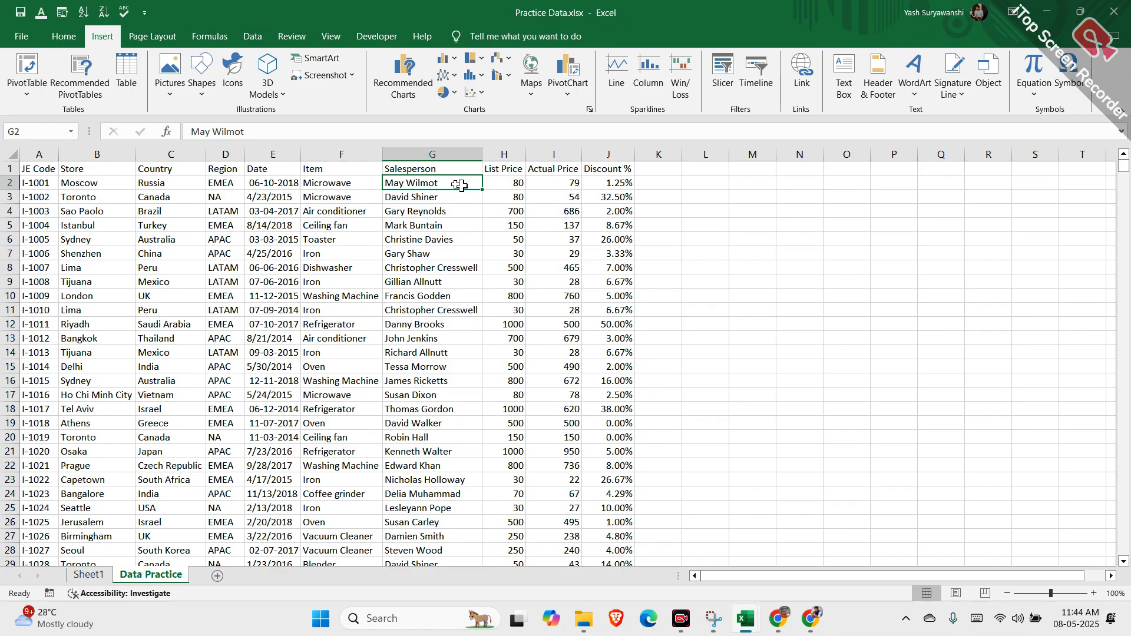
click(498, 183)
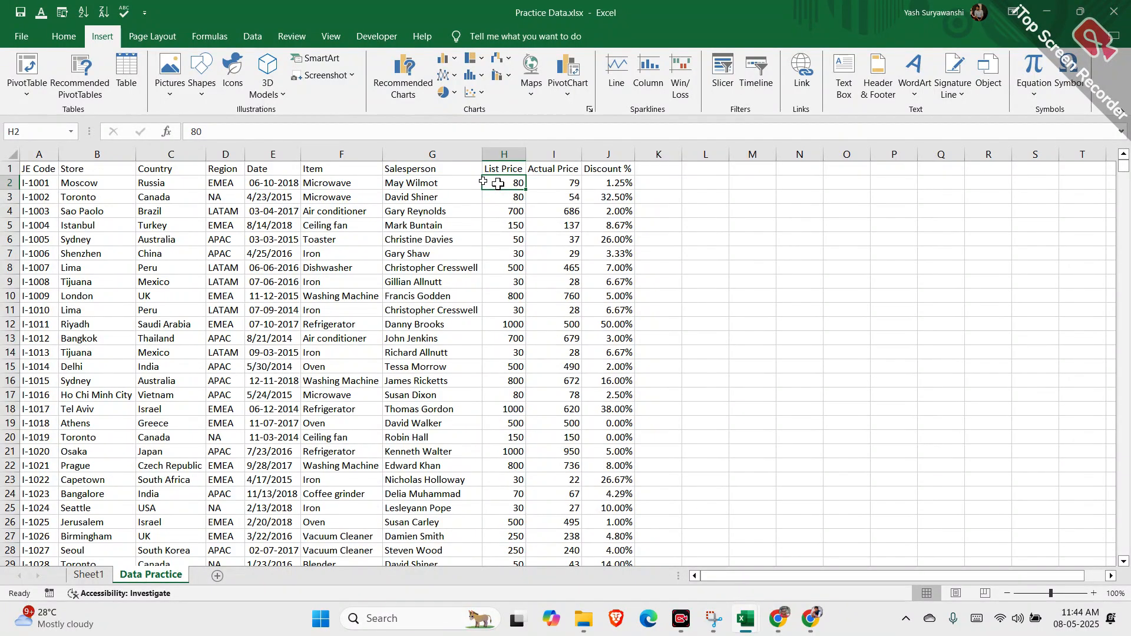
click(434, 195)
scroll(447, 392, down, 5)
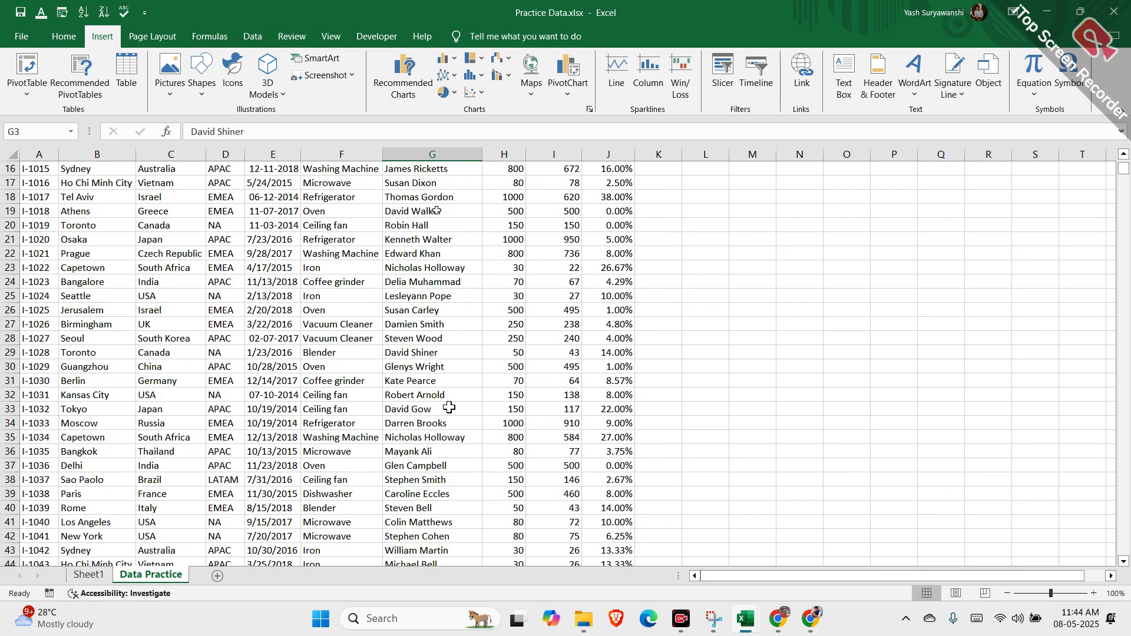
scroll(449, 405, down, 3)
scroll(449, 405, up, 8)
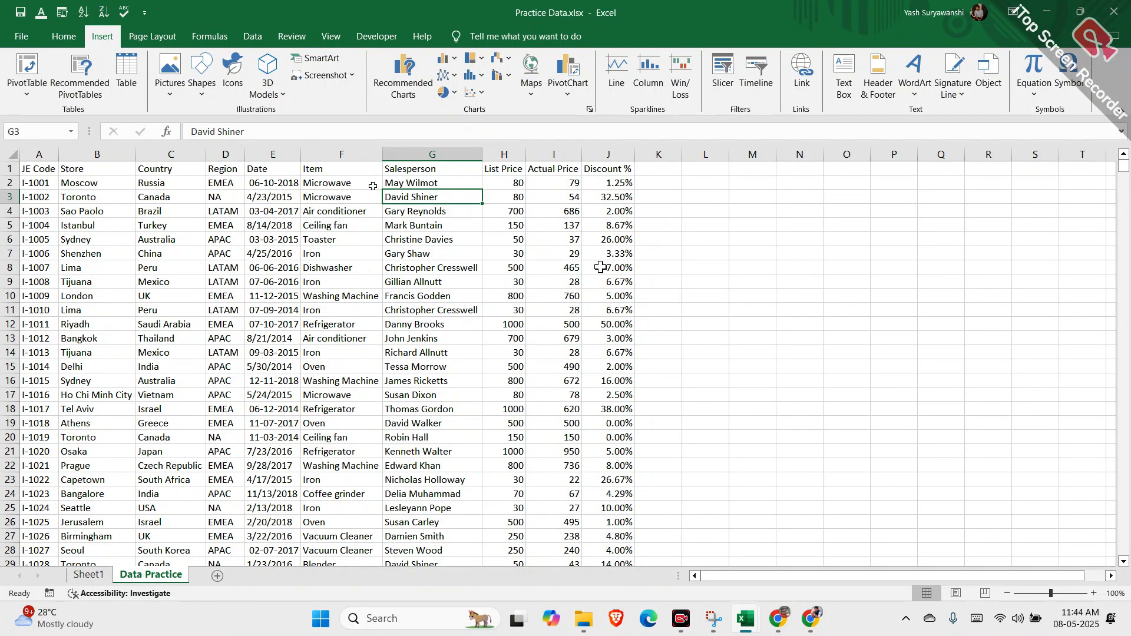
click(233, 321)
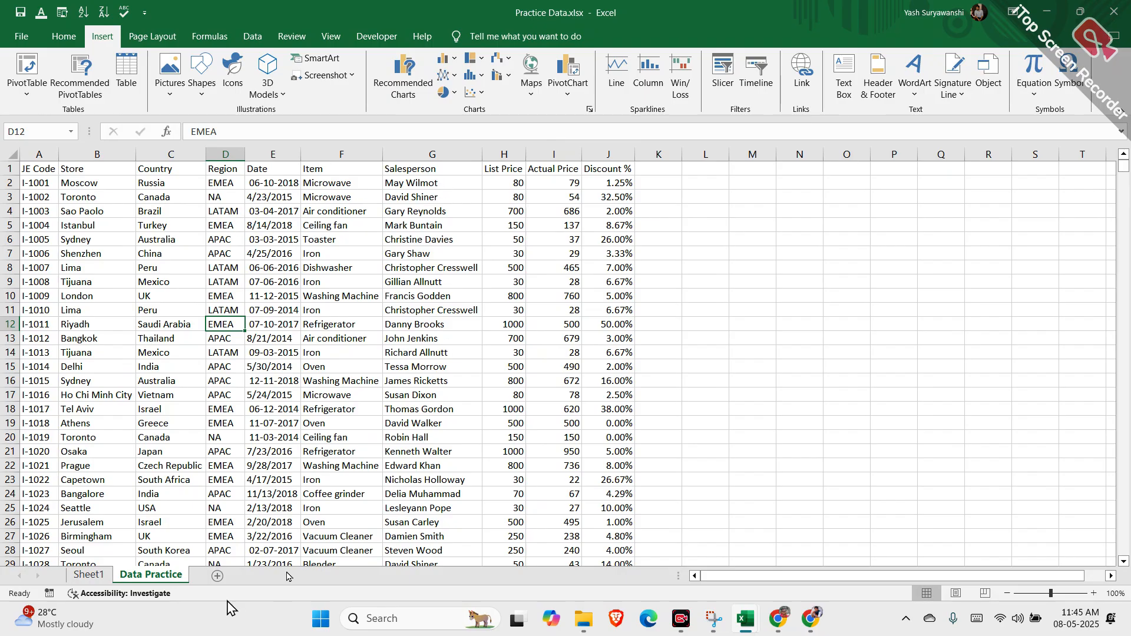
Step: Add the Salesperson field to the Rows area of the PivotTable on Sheet1 and look through the resulting row labels
click(95, 576)
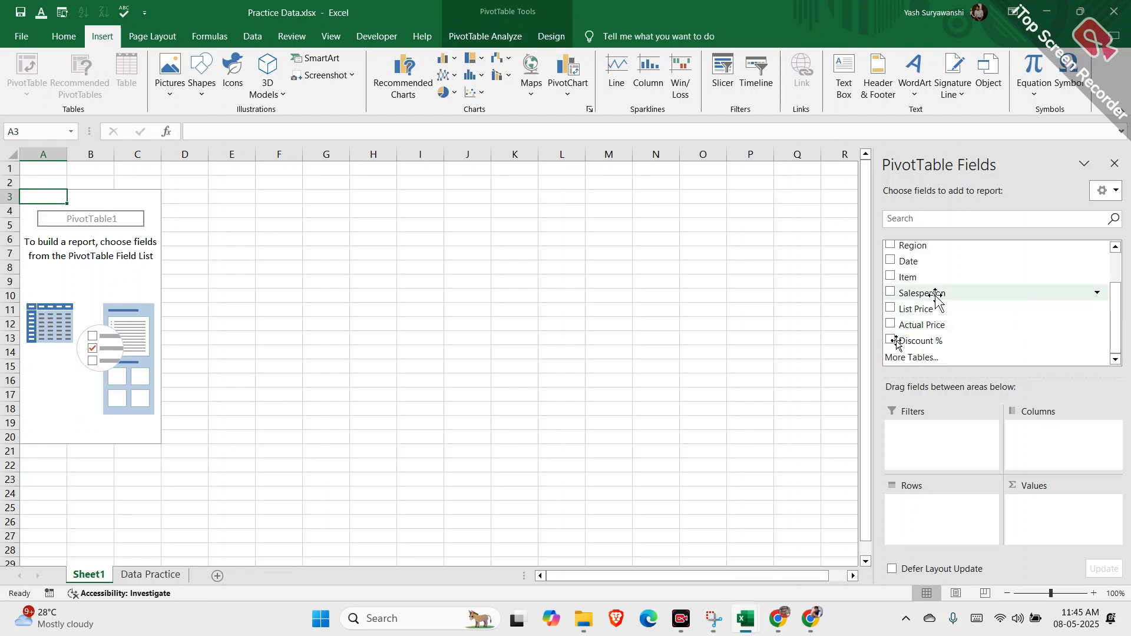
drag(937, 295, 940, 505)
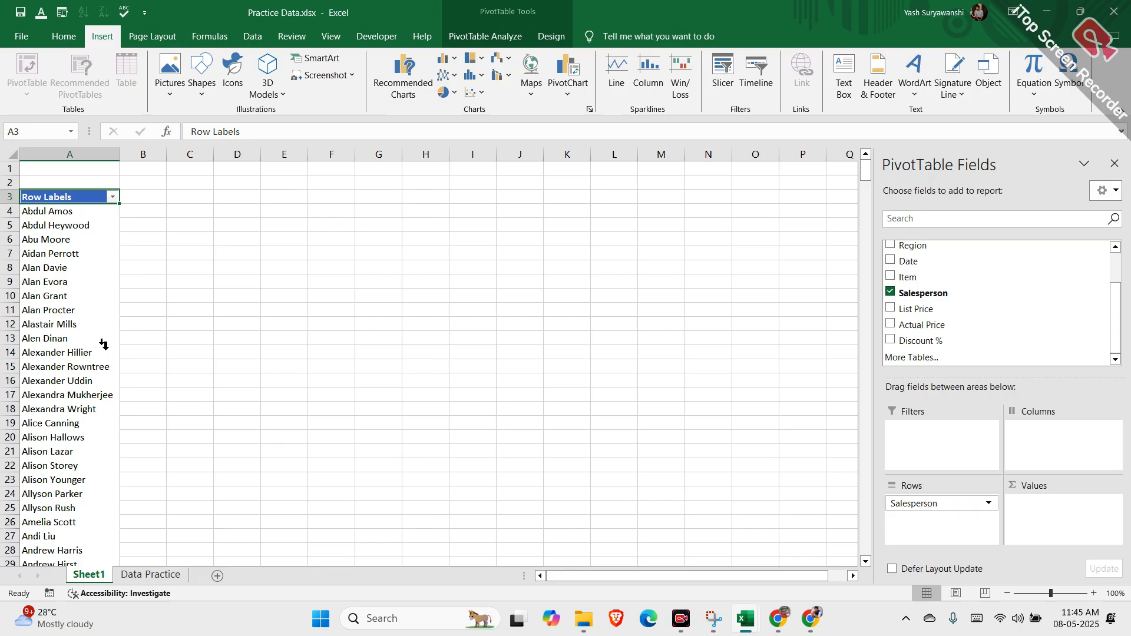
scroll(103, 343, down, 14)
scroll(103, 343, down, 20)
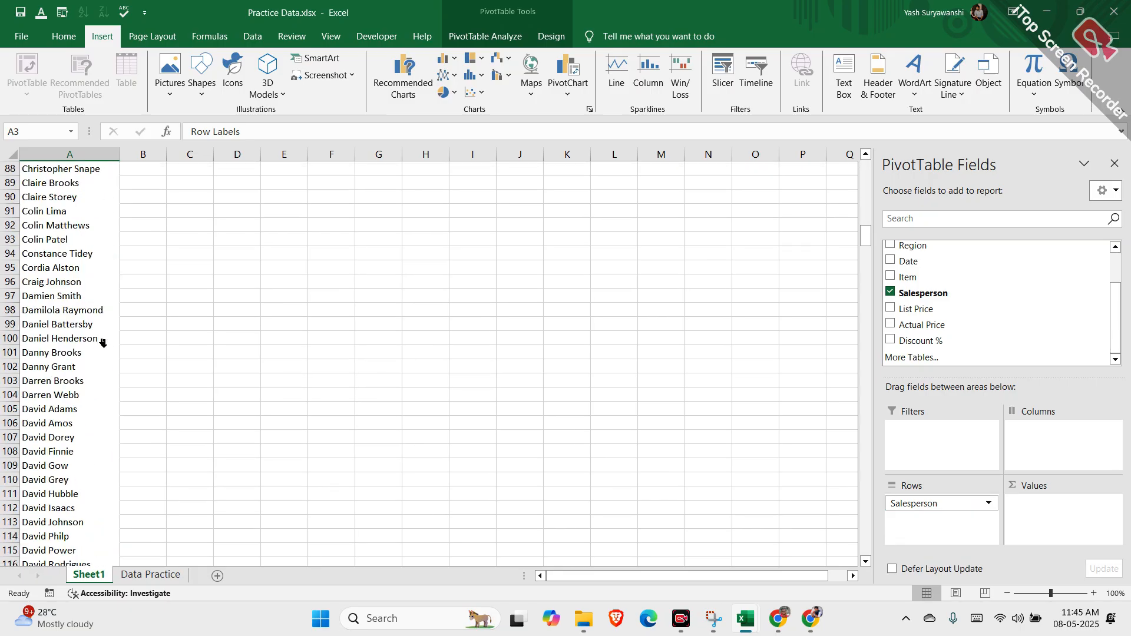
scroll(102, 343, down, 9)
scroll(102, 343, up, 19)
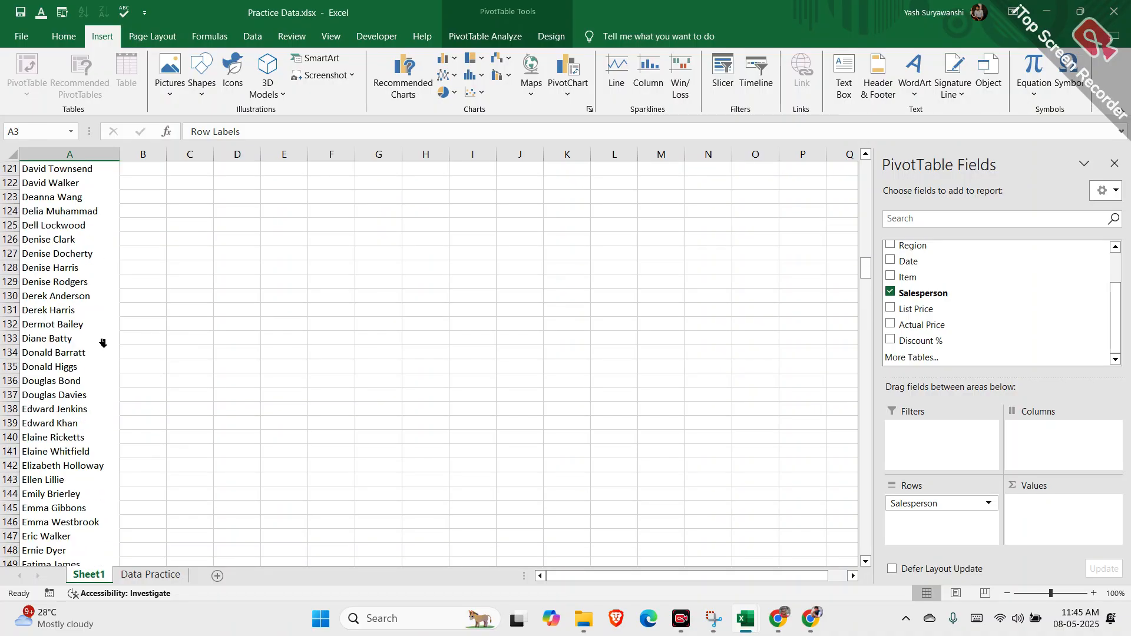
scroll(102, 343, up, 20)
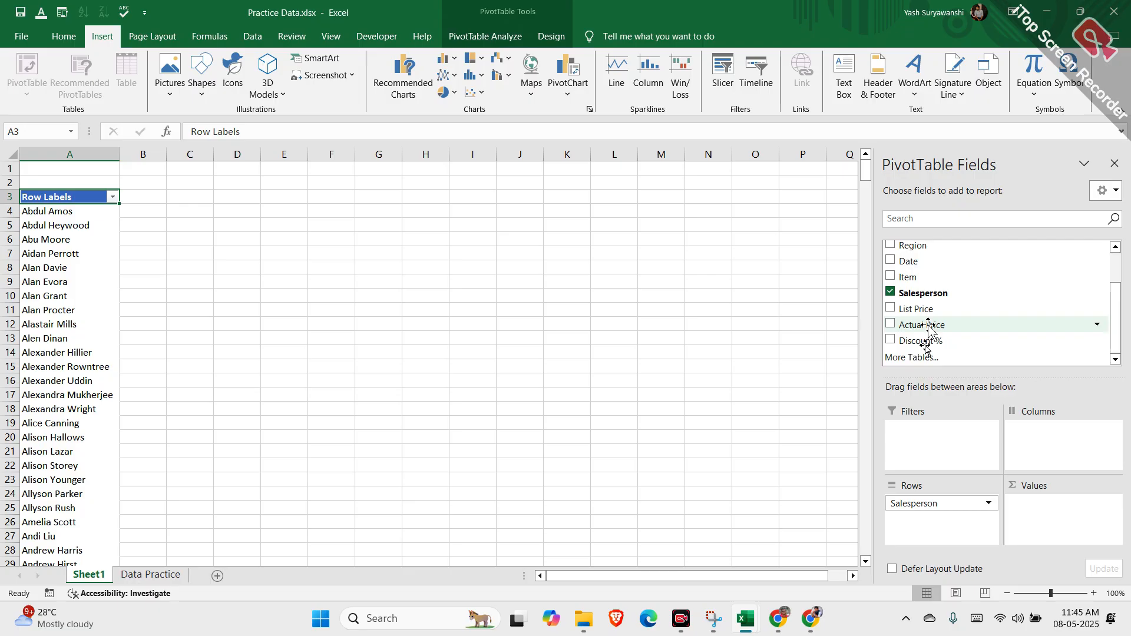
Step: Compare the List Price and Actual Price columns on the Data Practice sheet, using their headers and the values in row 3
click(132, 575)
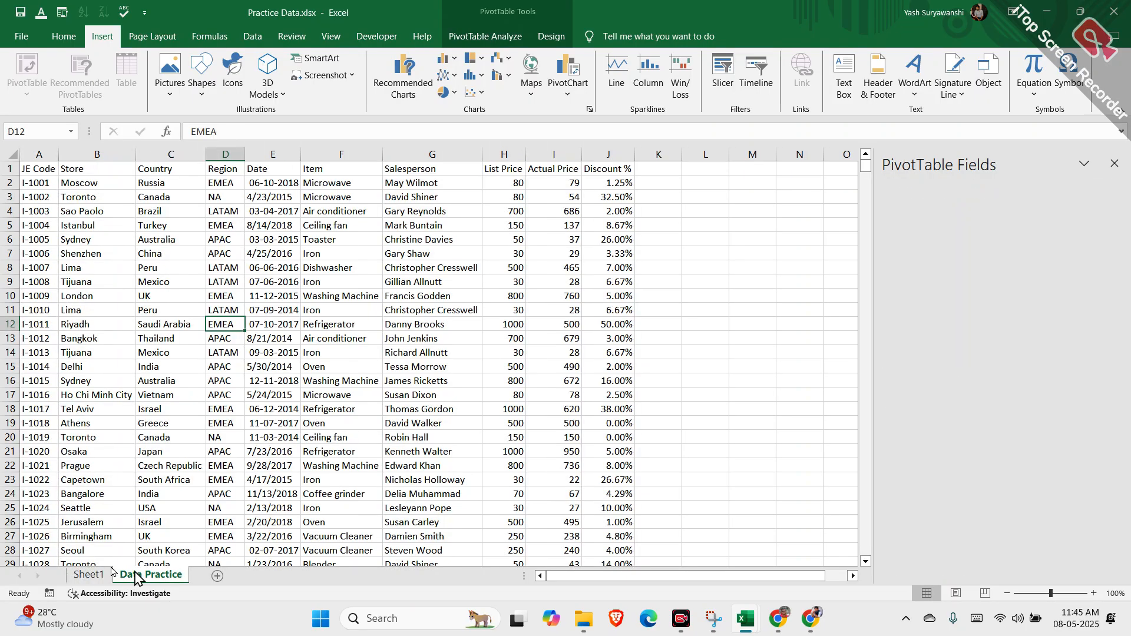
click(516, 171)
click(555, 171)
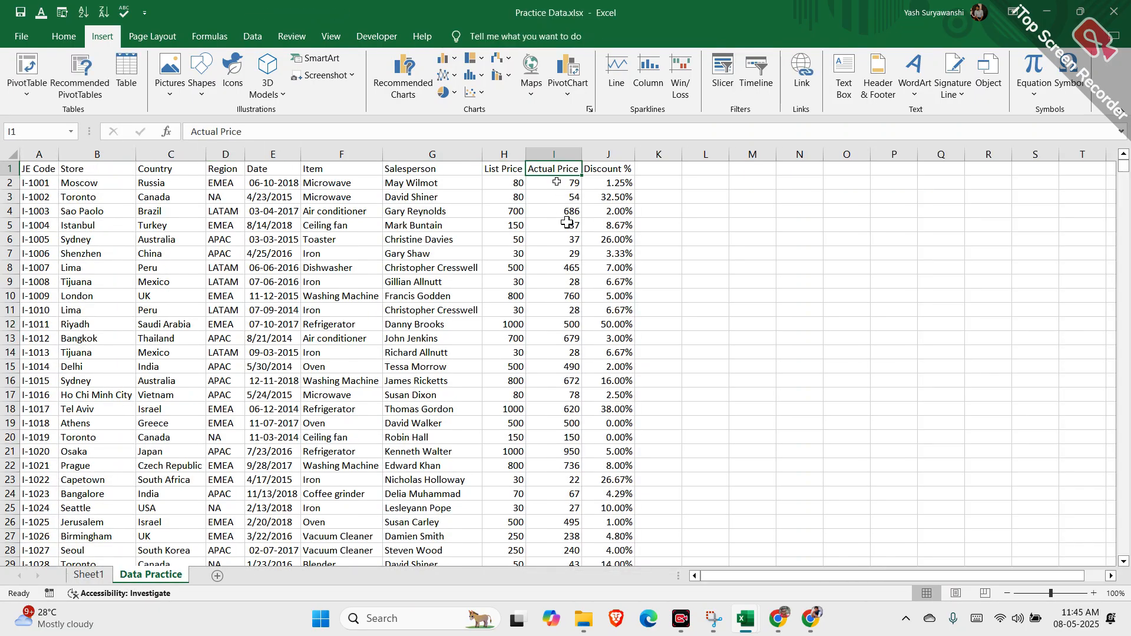
click(520, 198)
click(568, 198)
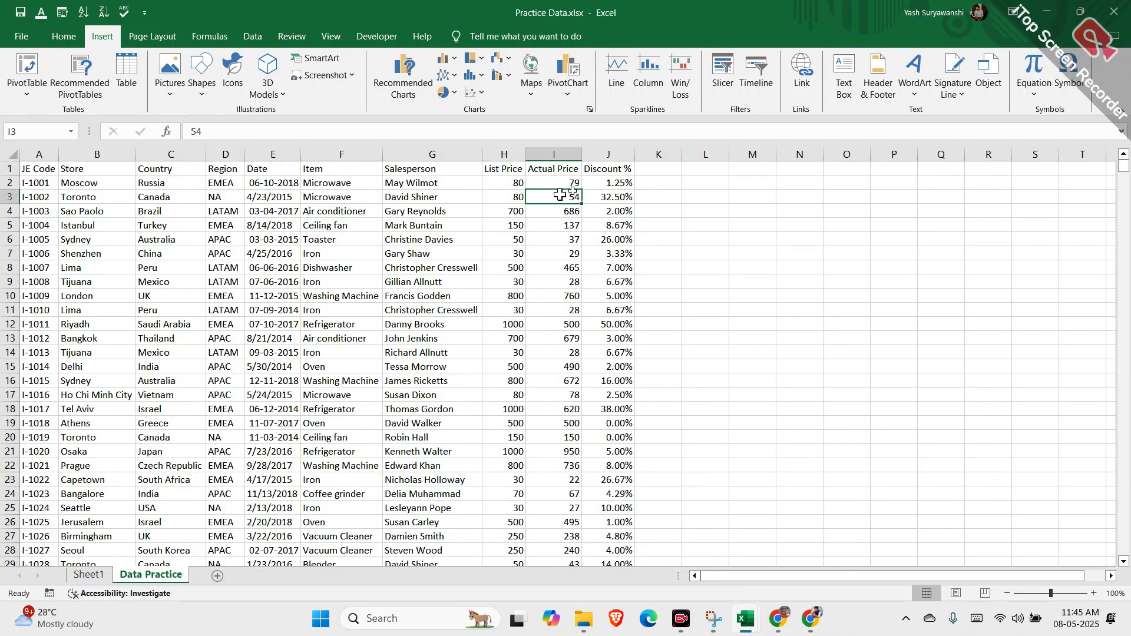
Step: Add the Actual Price field to the Values area of the PivotTable on Sheet1 and check the first salesperson's row
click(97, 575)
drag(934, 324, 1048, 510)
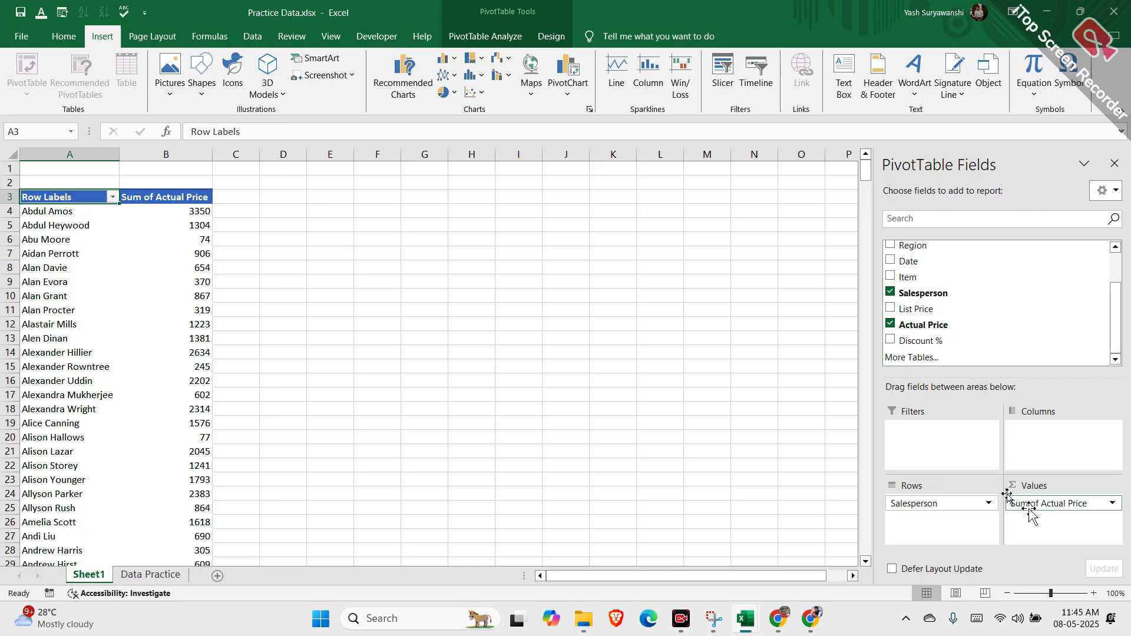
click(64, 211)
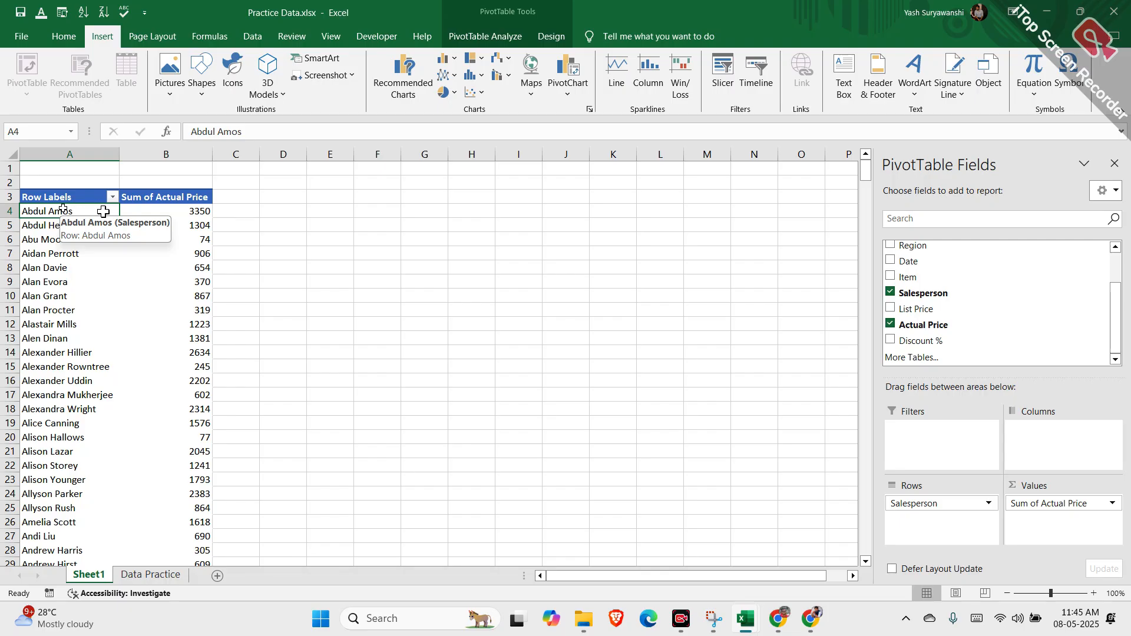
click(160, 211)
click(87, 210)
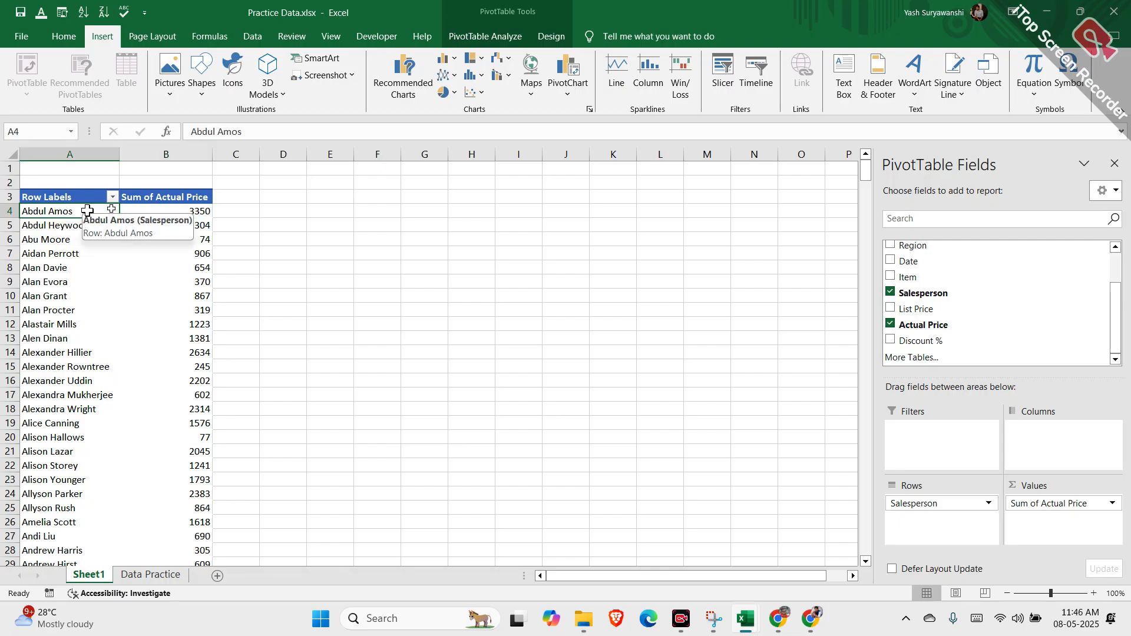
click(167, 211)
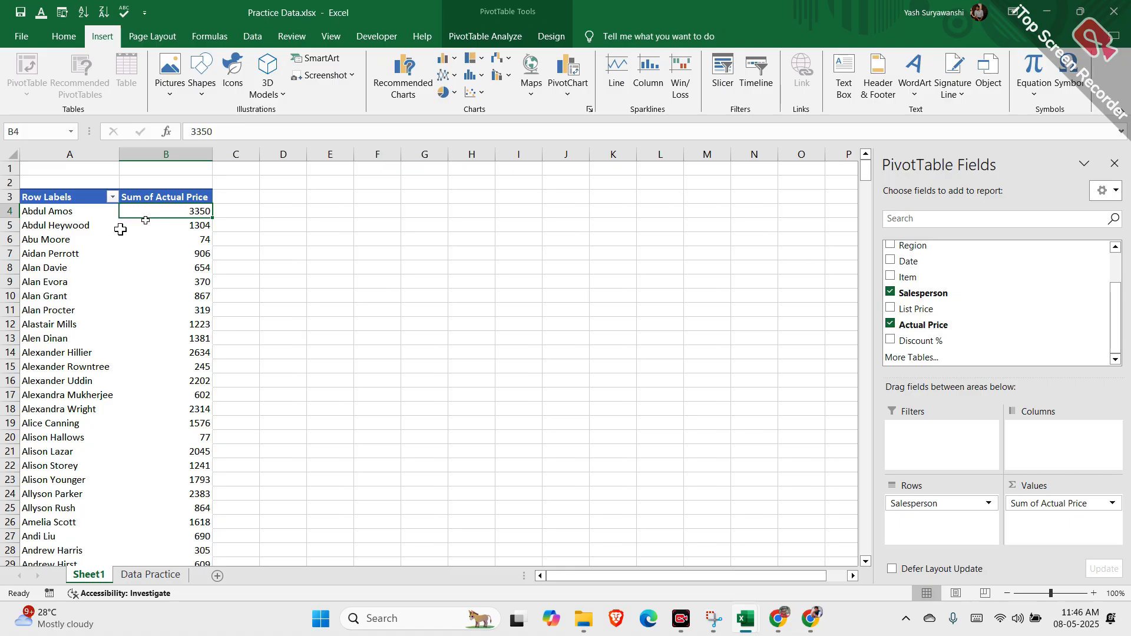
Step: Drill down into the first salesperson's Actual Price total and examine the Salesperson, Actual Price and Item columns of the detail records
double_click(150, 209)
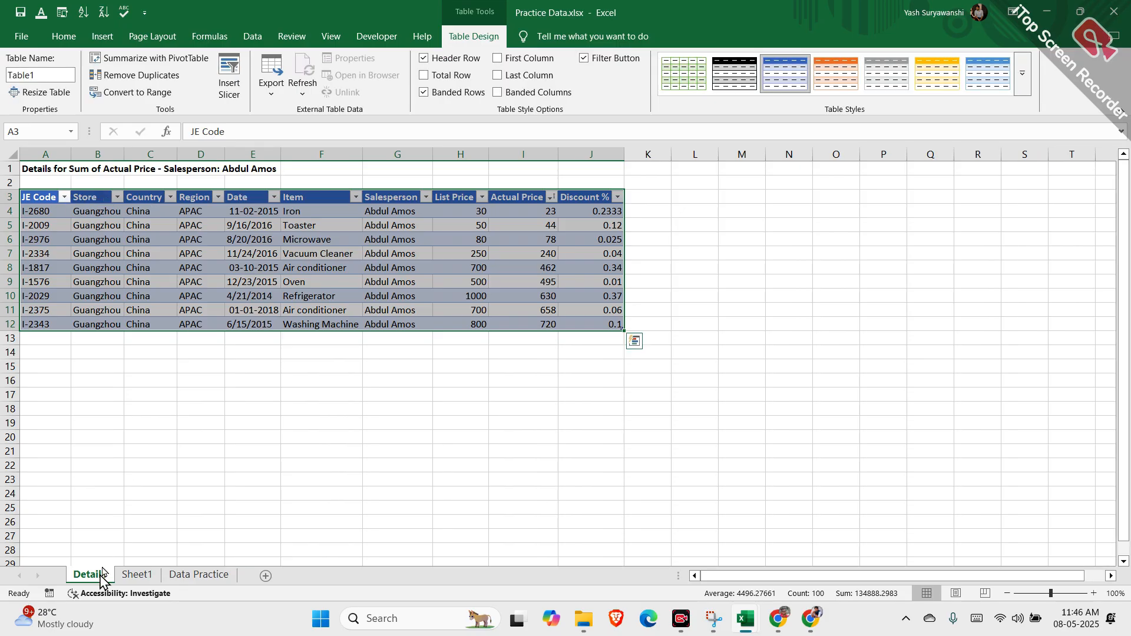
click(200, 452)
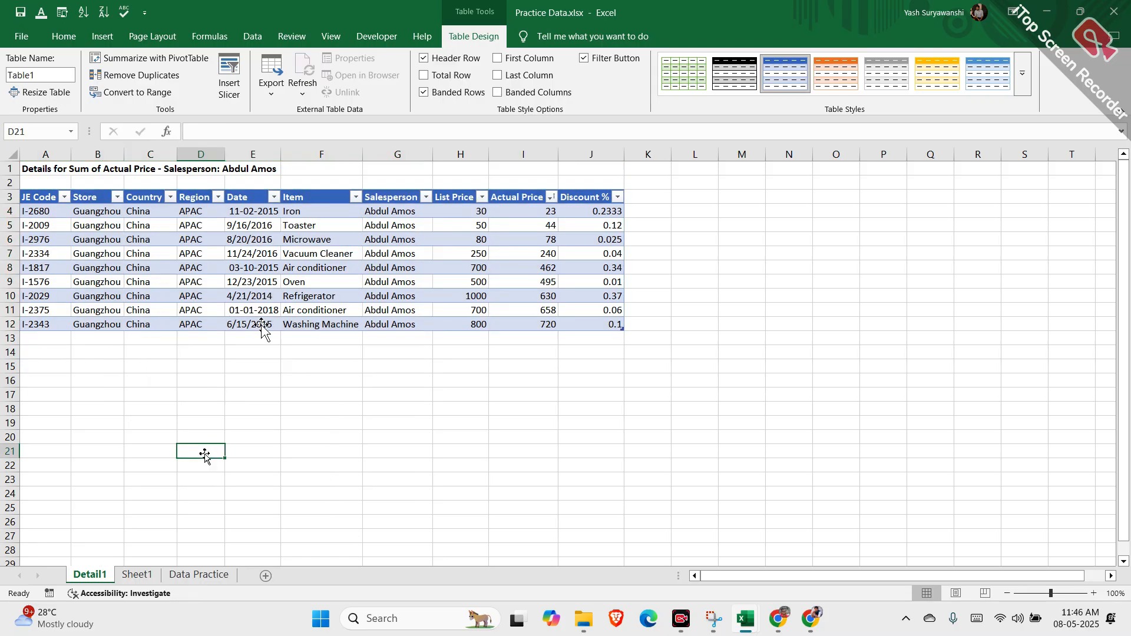
drag(400, 209, 406, 321)
drag(523, 211, 536, 327)
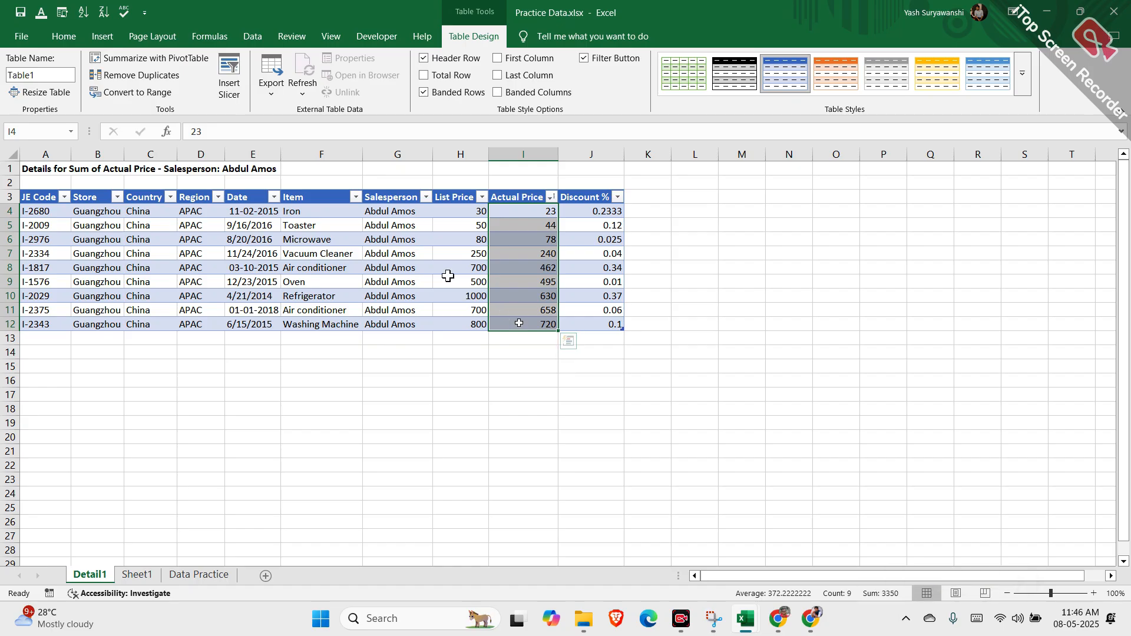
drag(331, 214, 333, 325)
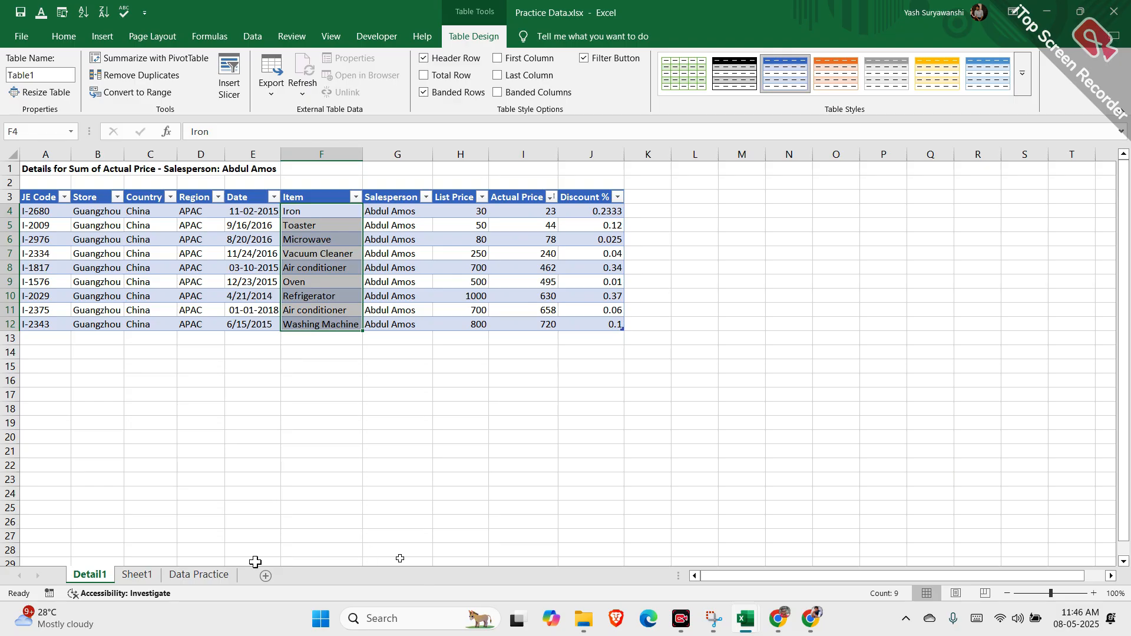
Step: Turn on filters for the header row of the Data Practice sheet
click(136, 575)
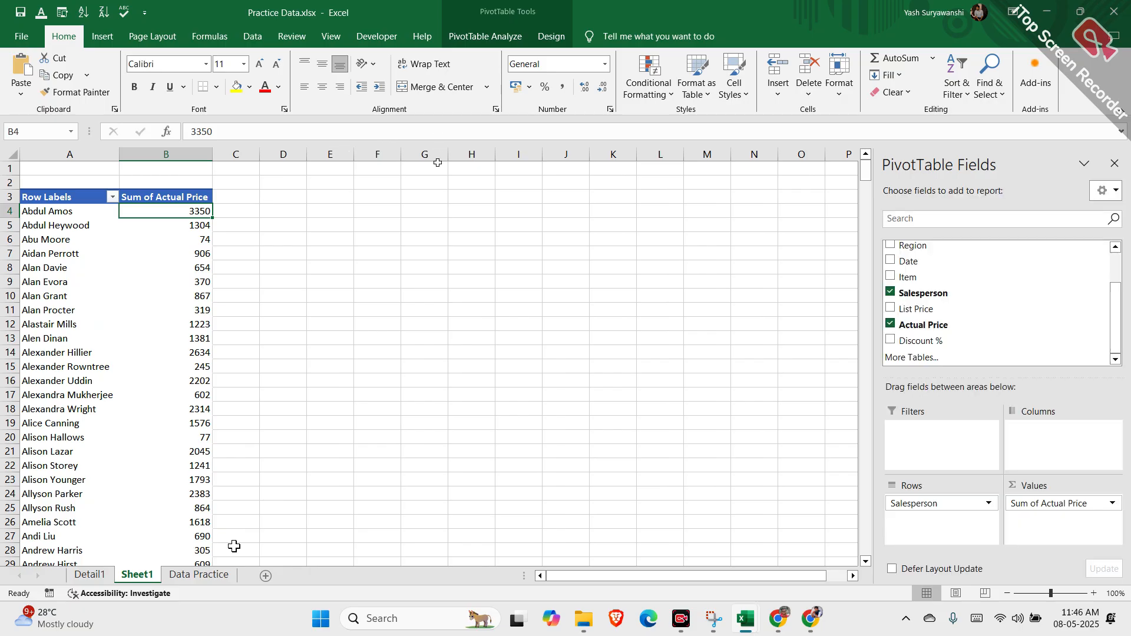
click(218, 574)
click(449, 182)
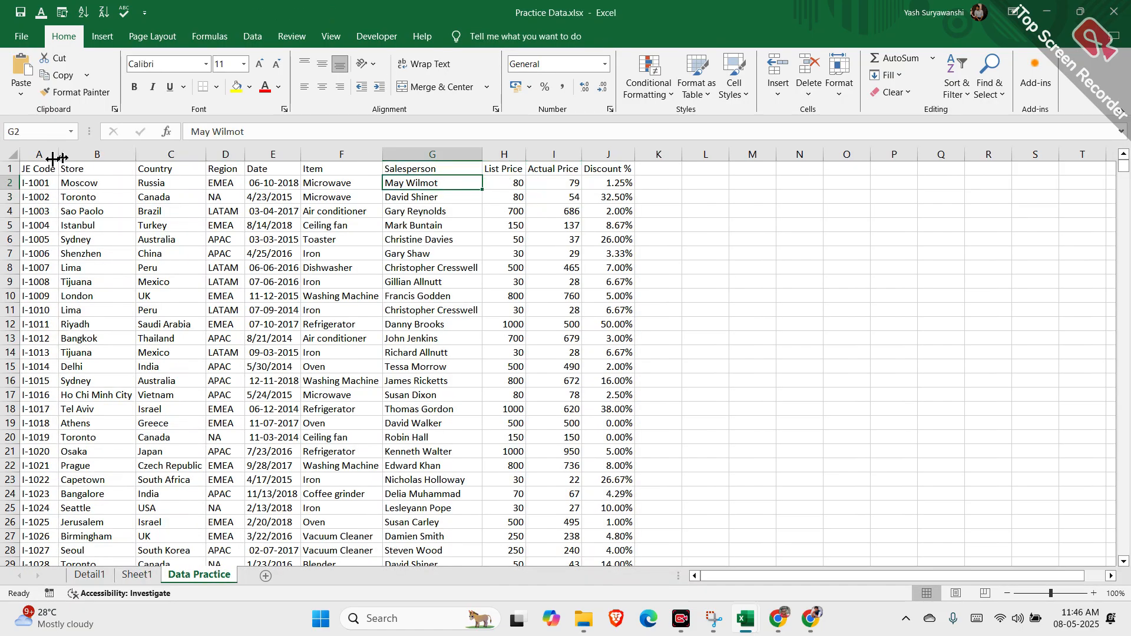
click(9, 168)
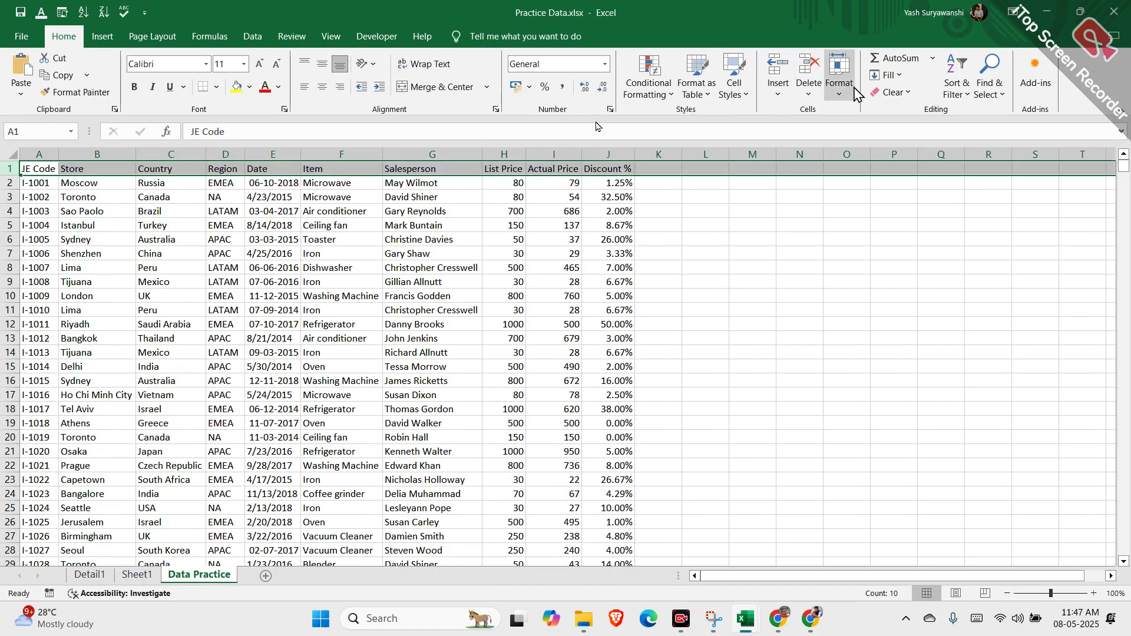
click(957, 88)
click(972, 165)
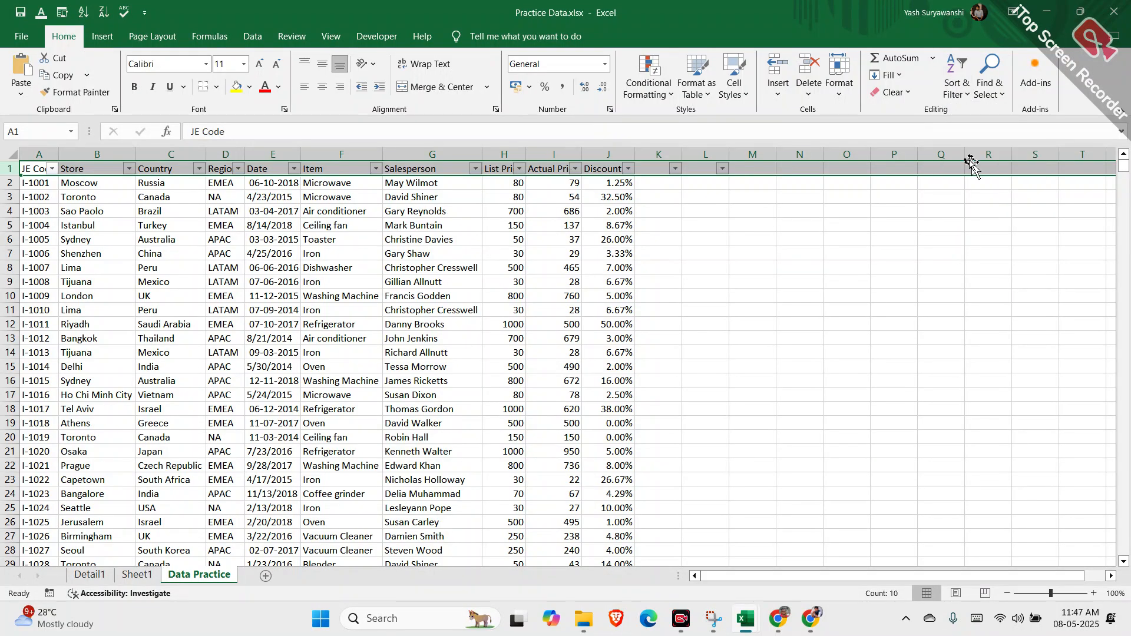
click(793, 202)
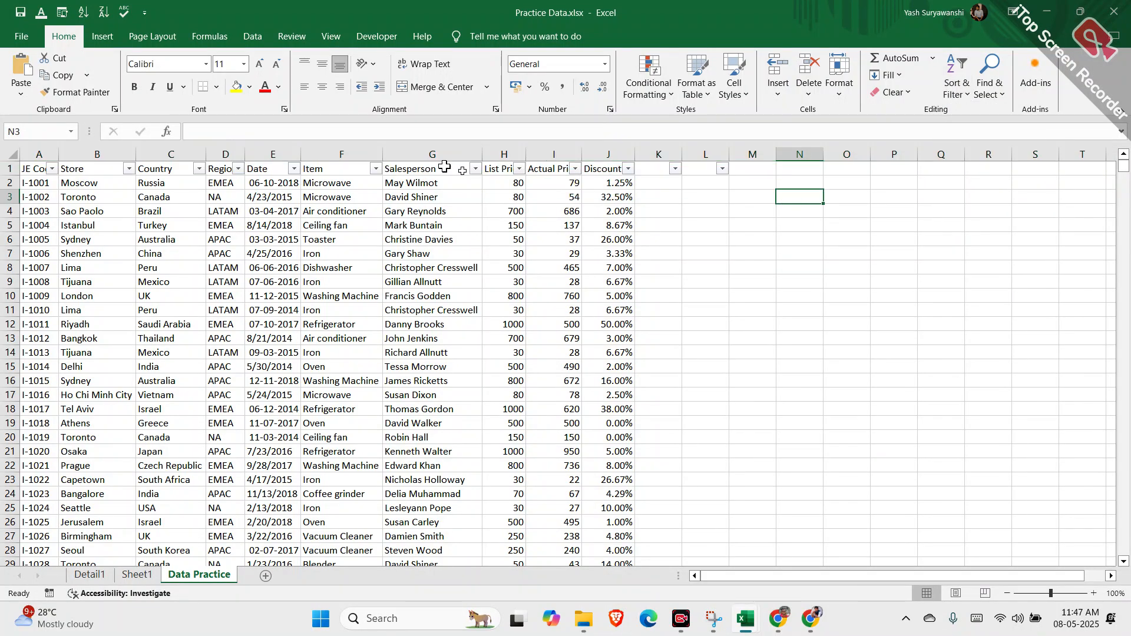
Step: Check the Actual Price sum for the first listed salesperson with a temporary filter on the Salesperson column, clearing the filter when done
click(476, 170)
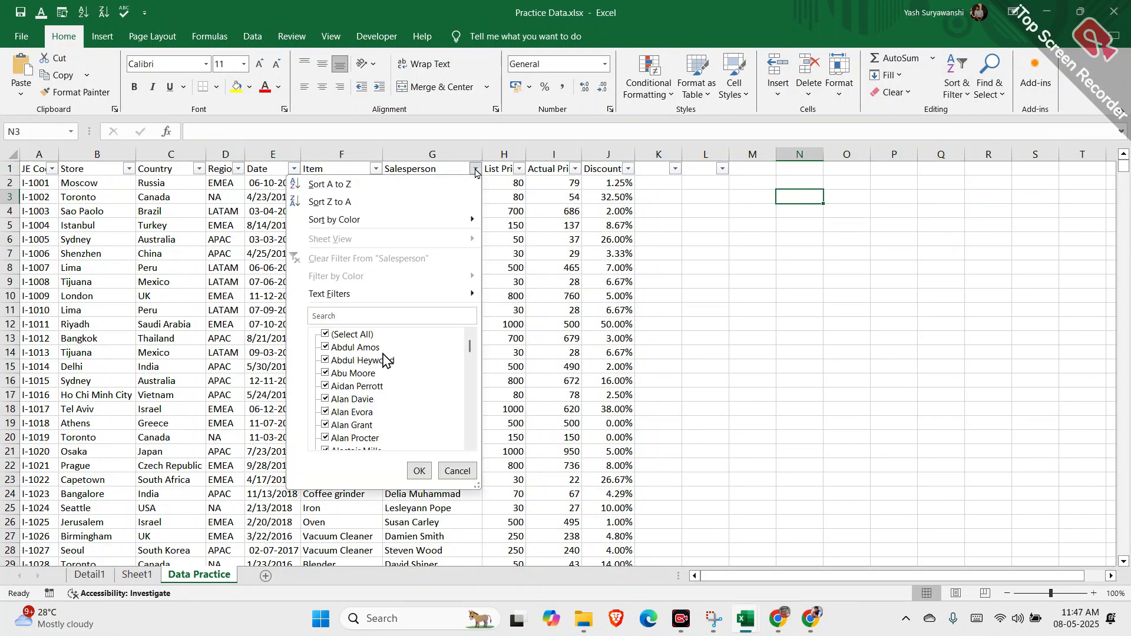
click(372, 335)
click(363, 348)
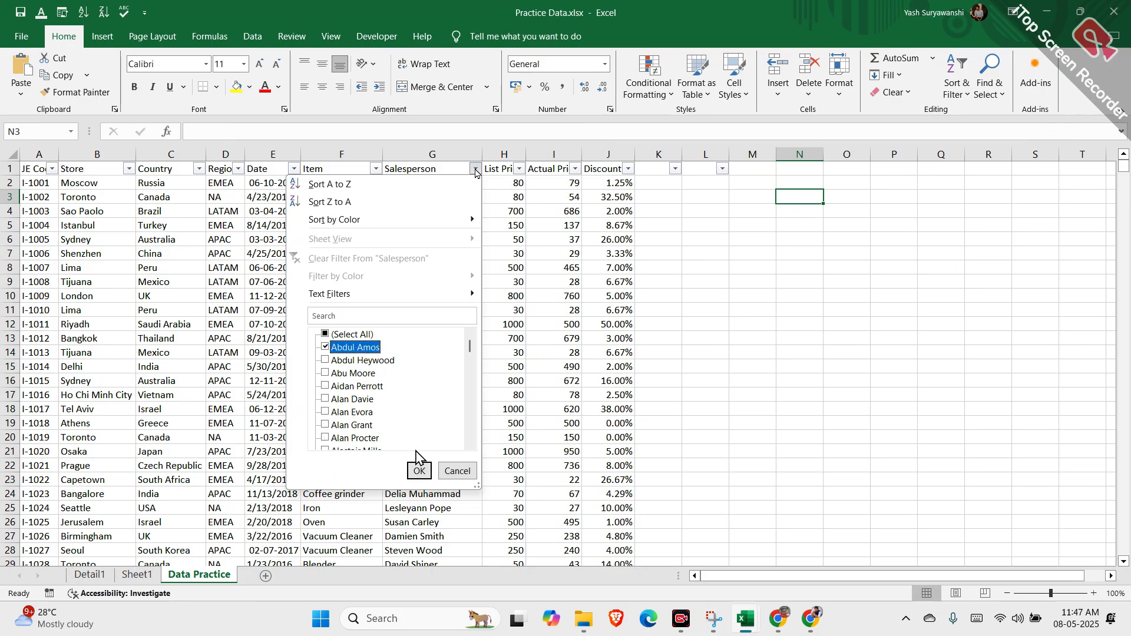
click(418, 470)
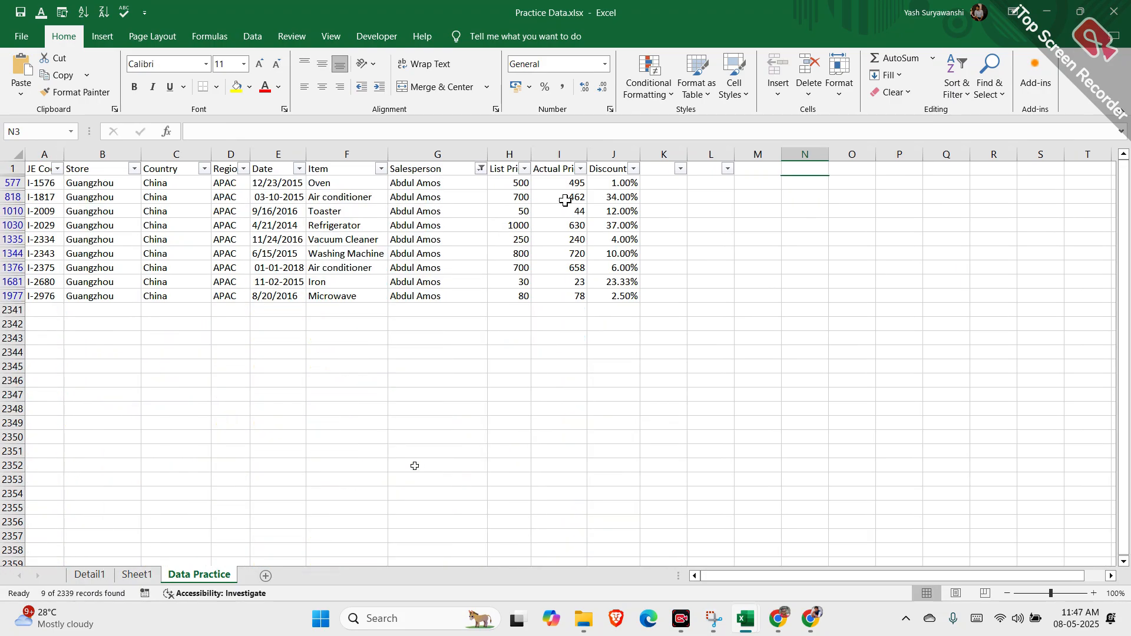
click(566, 200)
drag(570, 183, 576, 295)
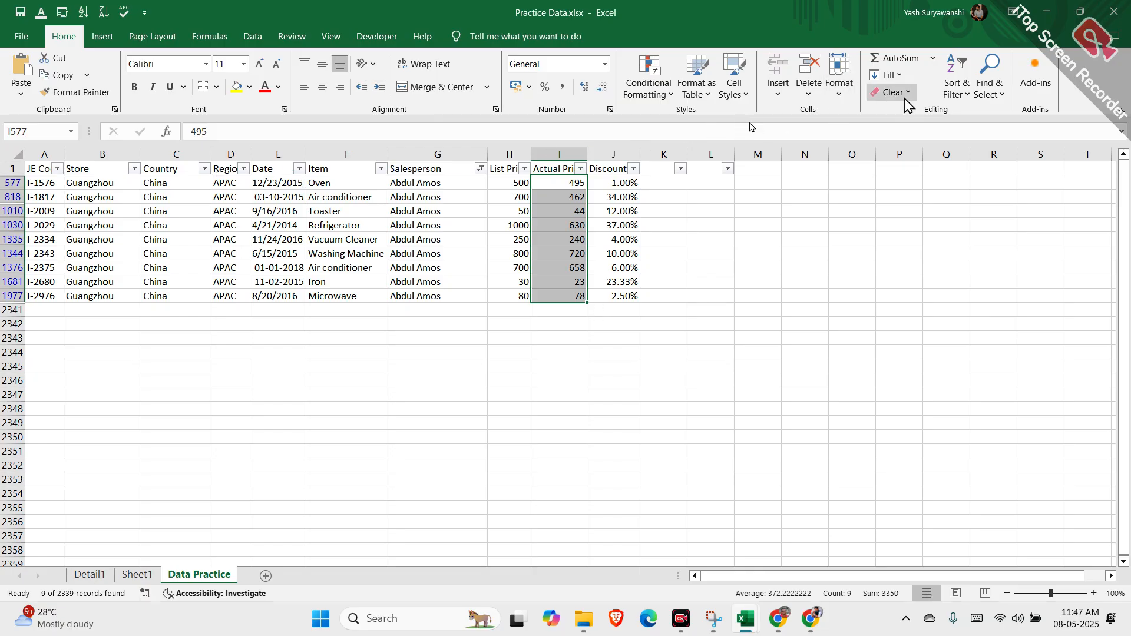
click(957, 83)
click(975, 184)
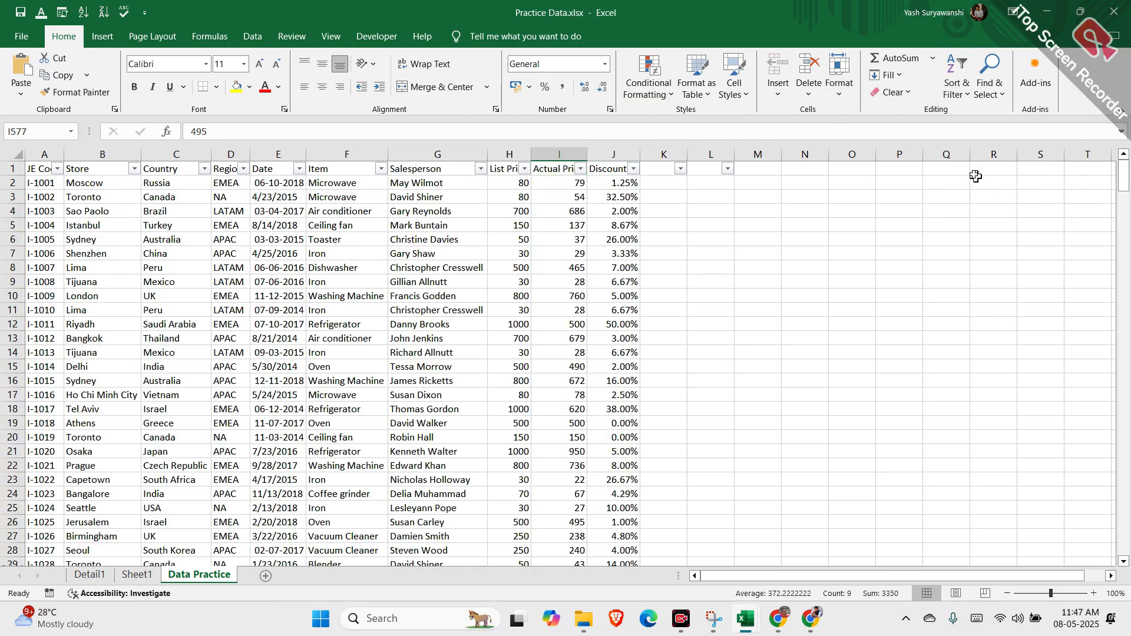
Step: Review the salesperson totals on Sheet1 and add the Region field to the PivotTable's Columns area
click(136, 574)
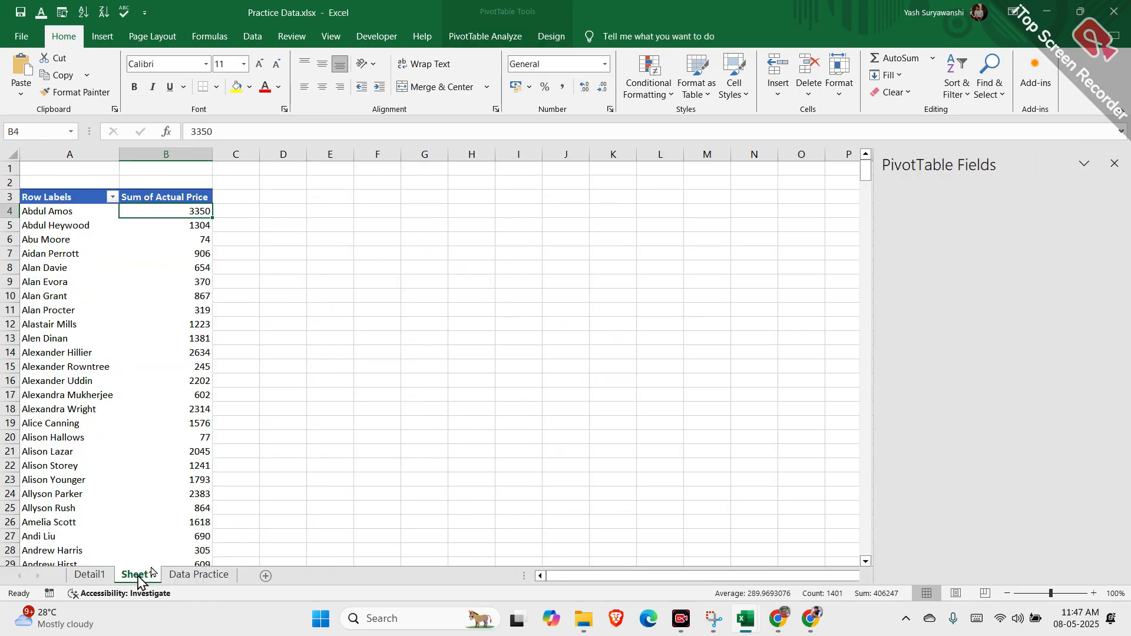
scroll(137, 261, down, 2)
scroll(136, 261, down, 14)
scroll(156, 302, up, 15)
scroll(162, 296, up, 1)
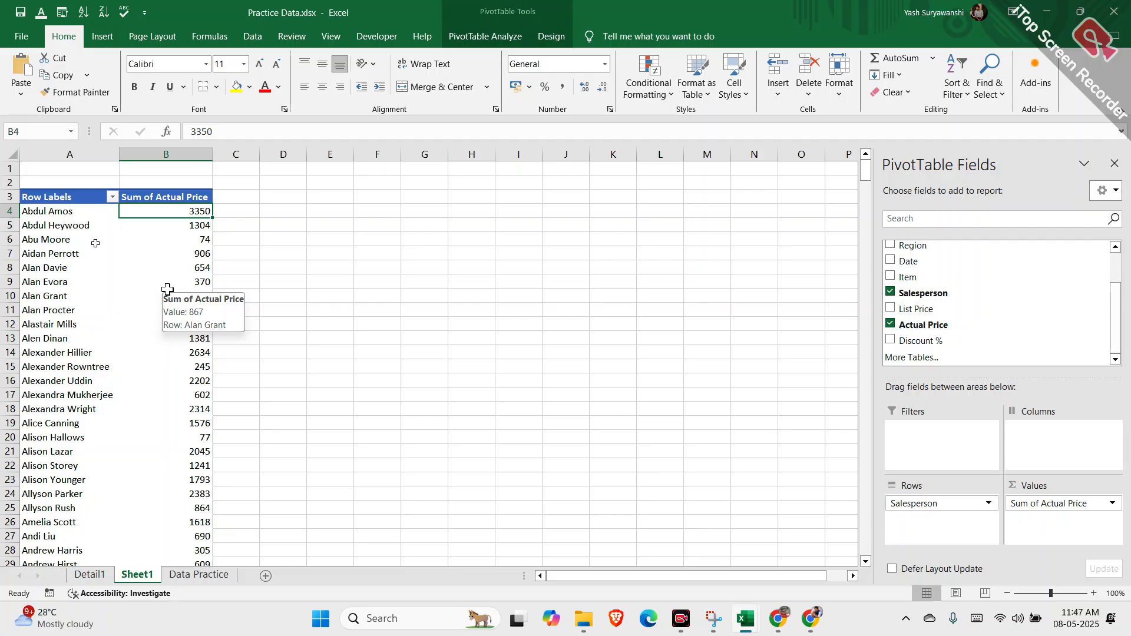
click(75, 214)
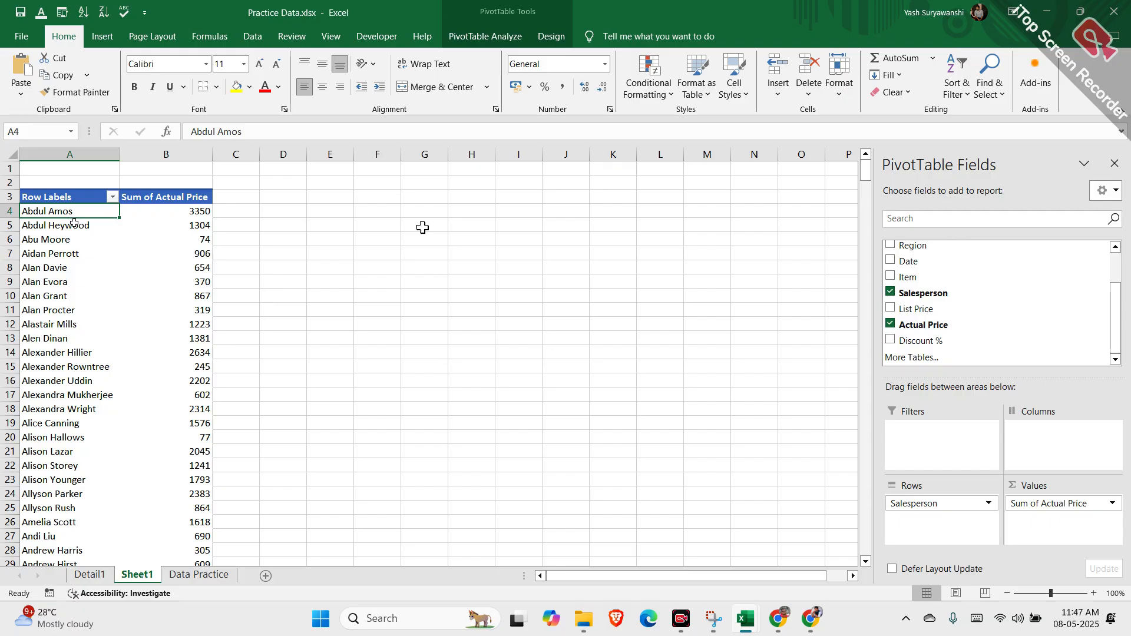
scroll(919, 277, up, 2)
drag(922, 282, 1031, 436)
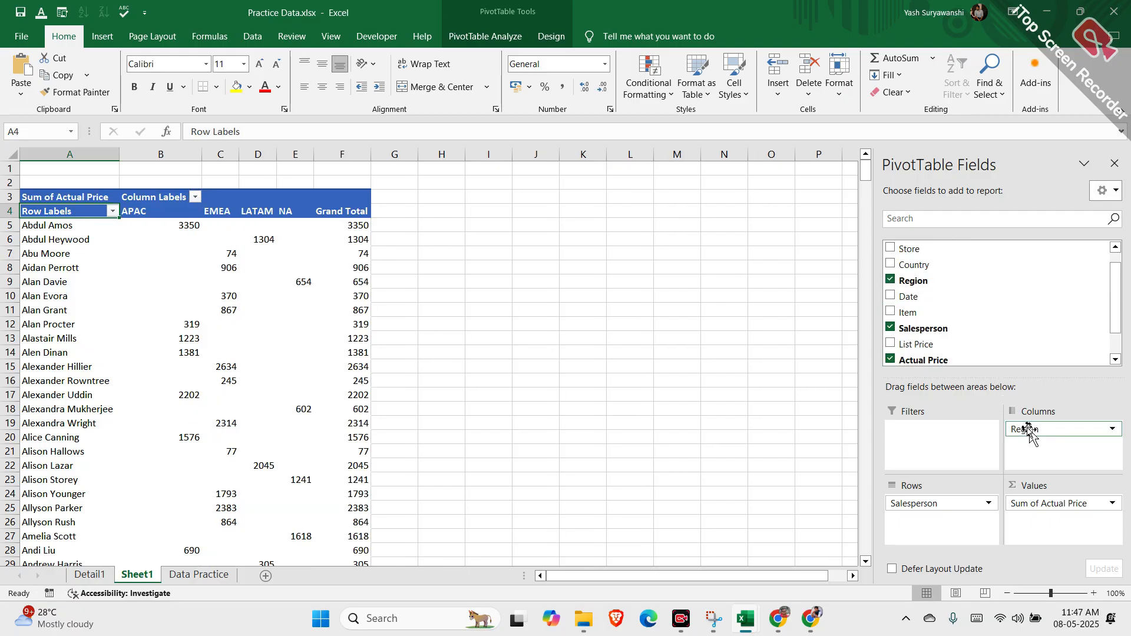
Step: Compare the regional Actual Price values with the Grand Total for the first few salespeople in the PivotTable
click(134, 274)
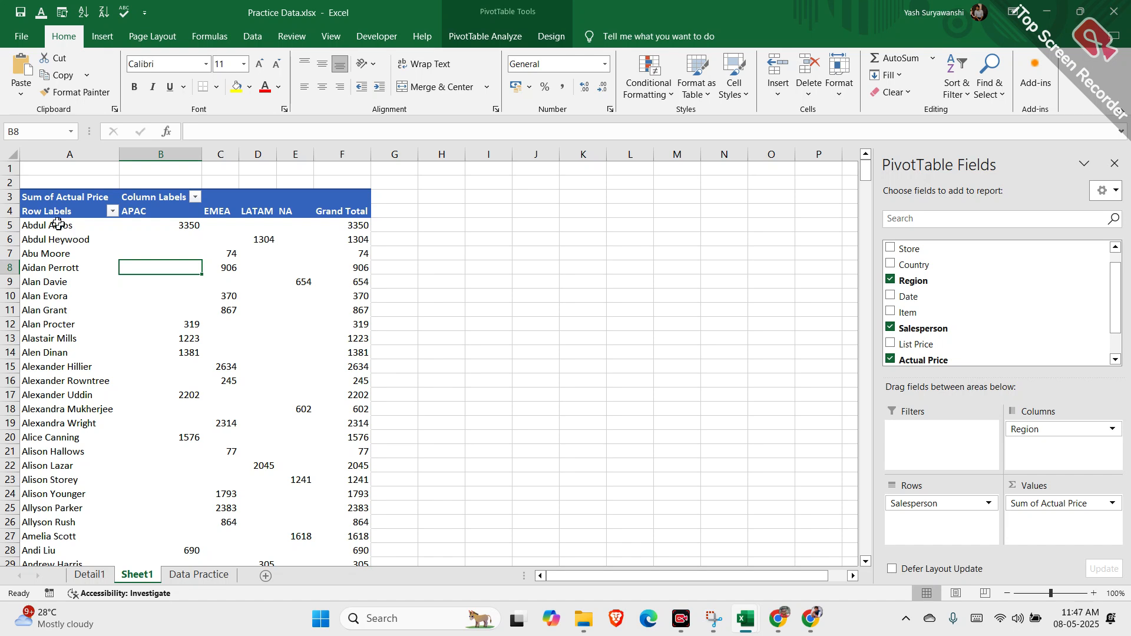
click(58, 224)
click(148, 227)
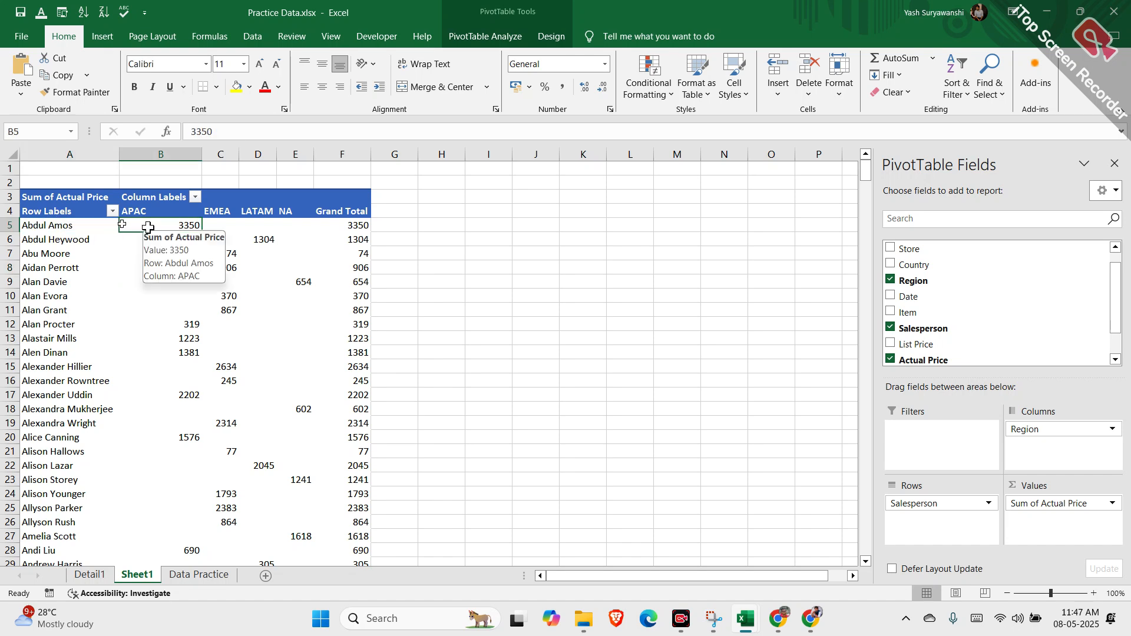
click(338, 231)
click(80, 255)
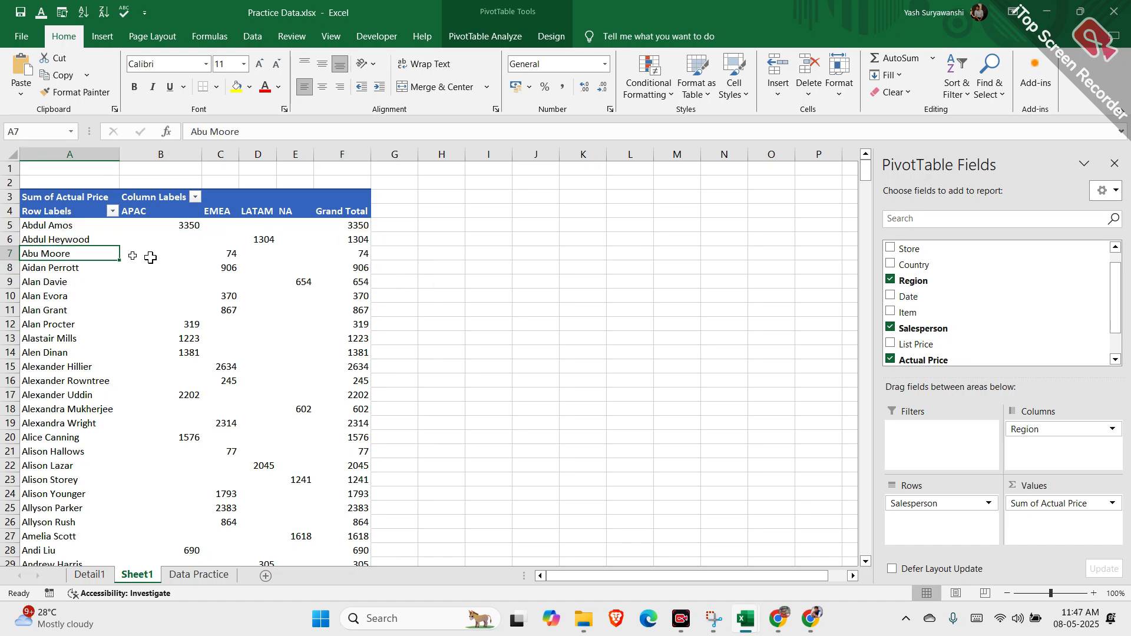
click(224, 255)
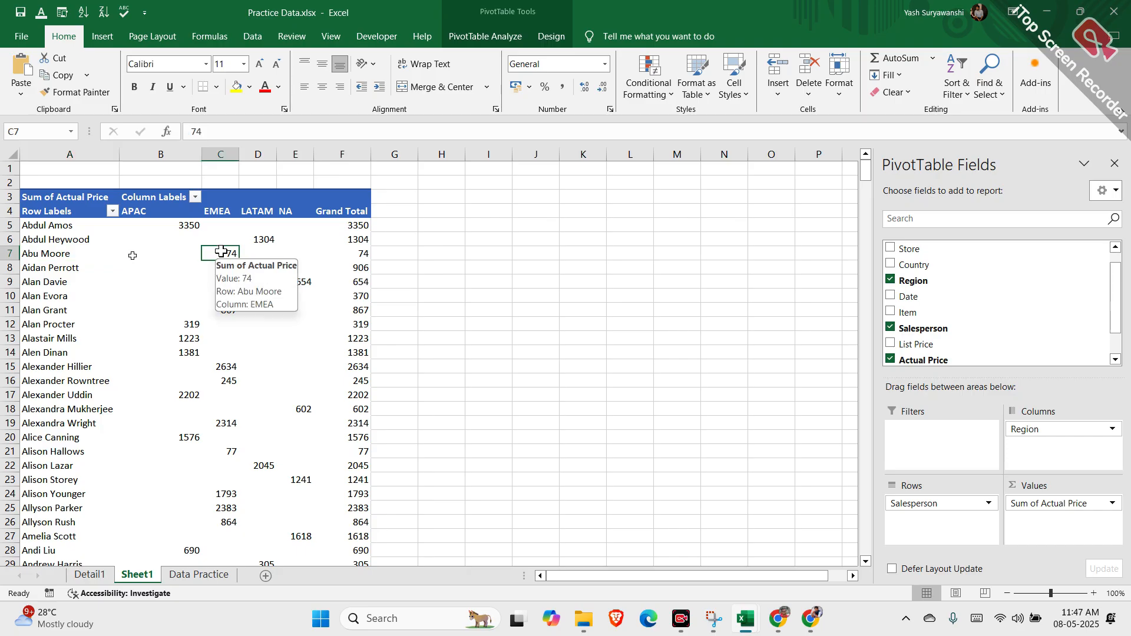
click(362, 252)
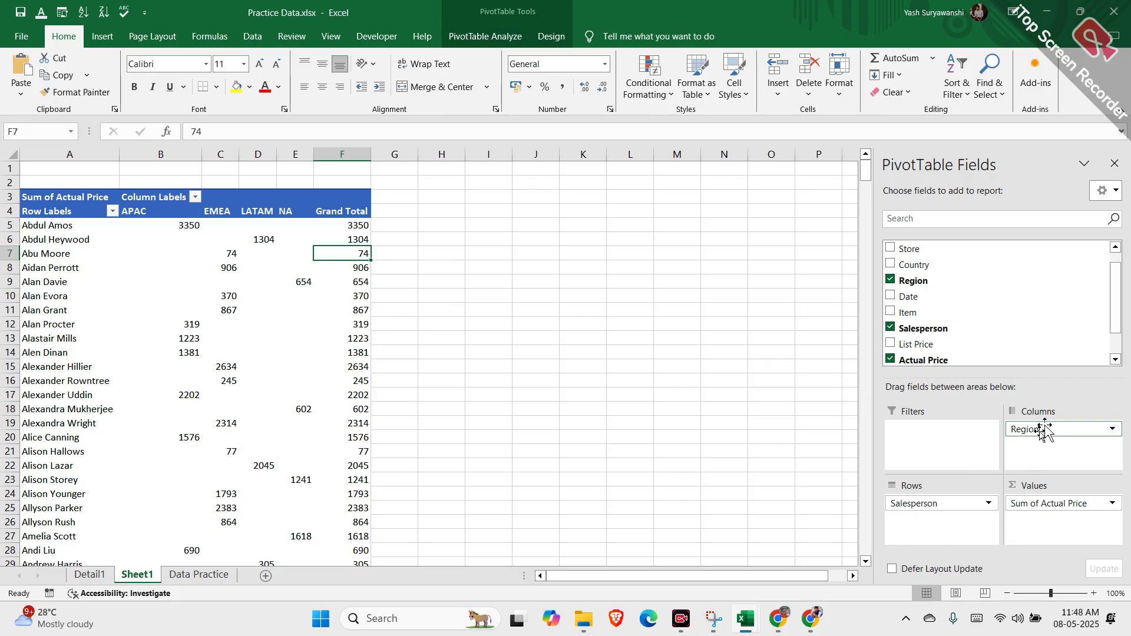
Step: Inspect the Region column on the Data Practice sheet, and browse the salesperson totals by region on Sheet1
click(177, 574)
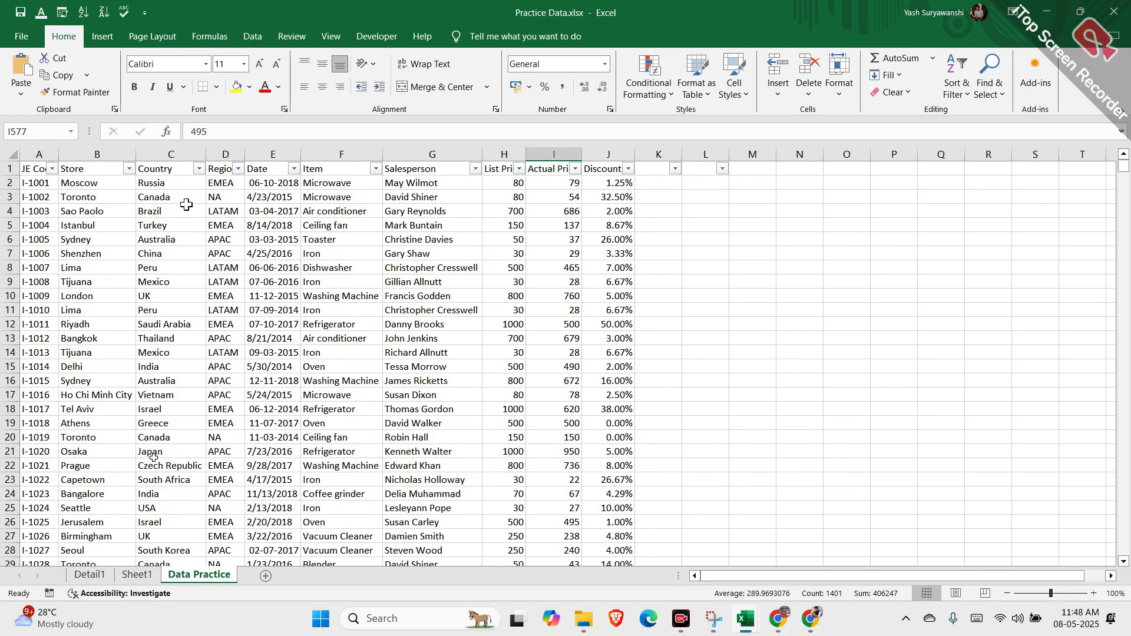
click(234, 151)
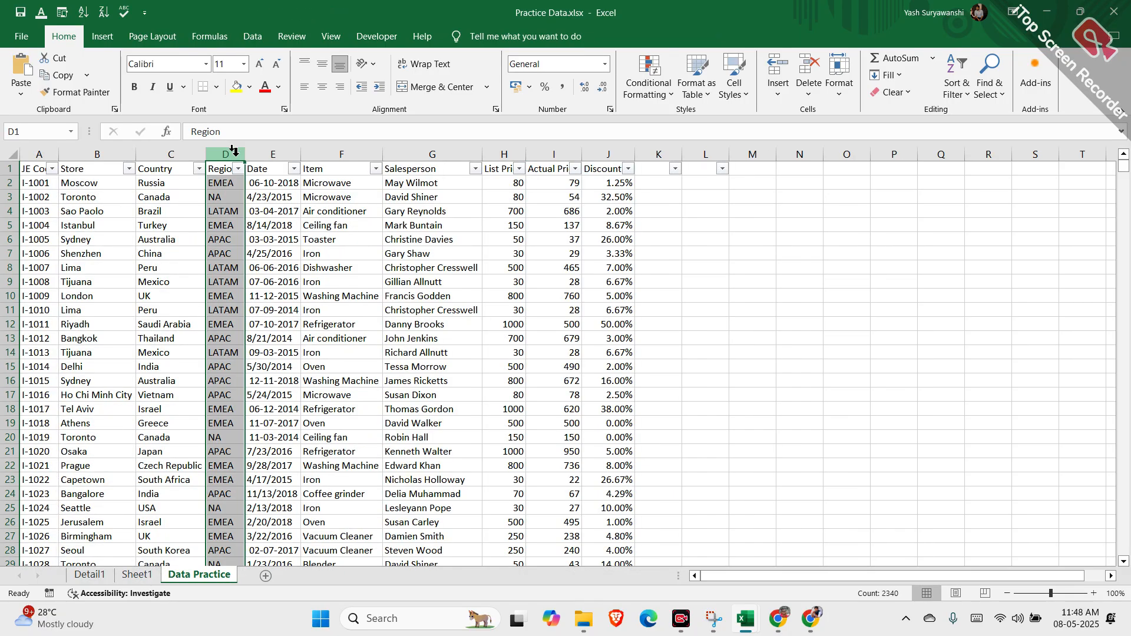
click(134, 575)
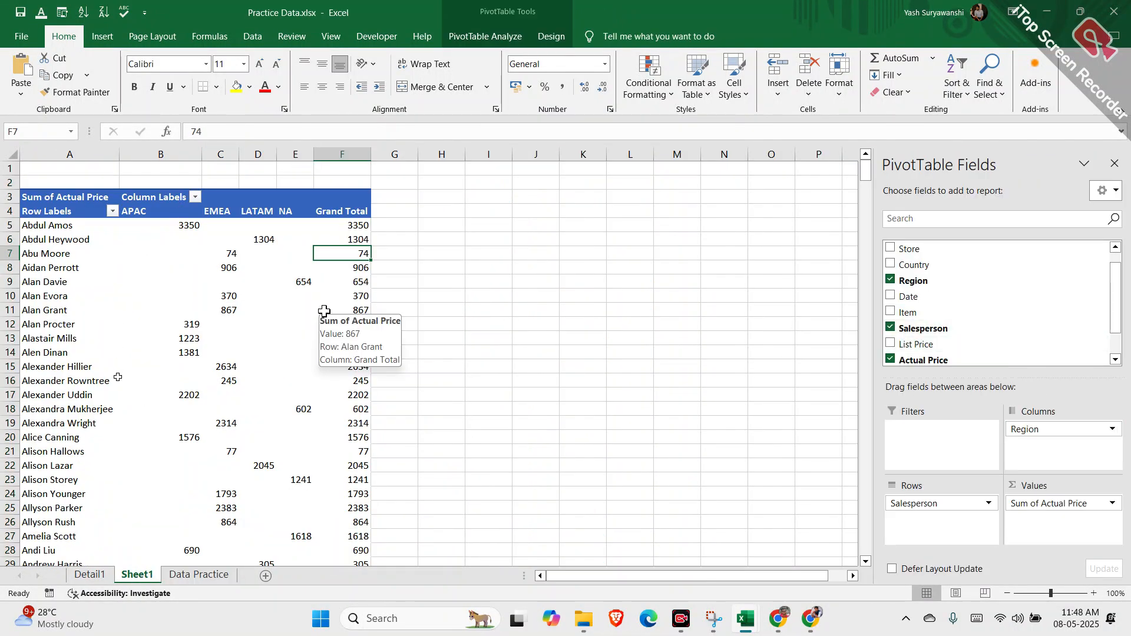
scroll(276, 363, down, 3)
scroll(275, 364, down, 9)
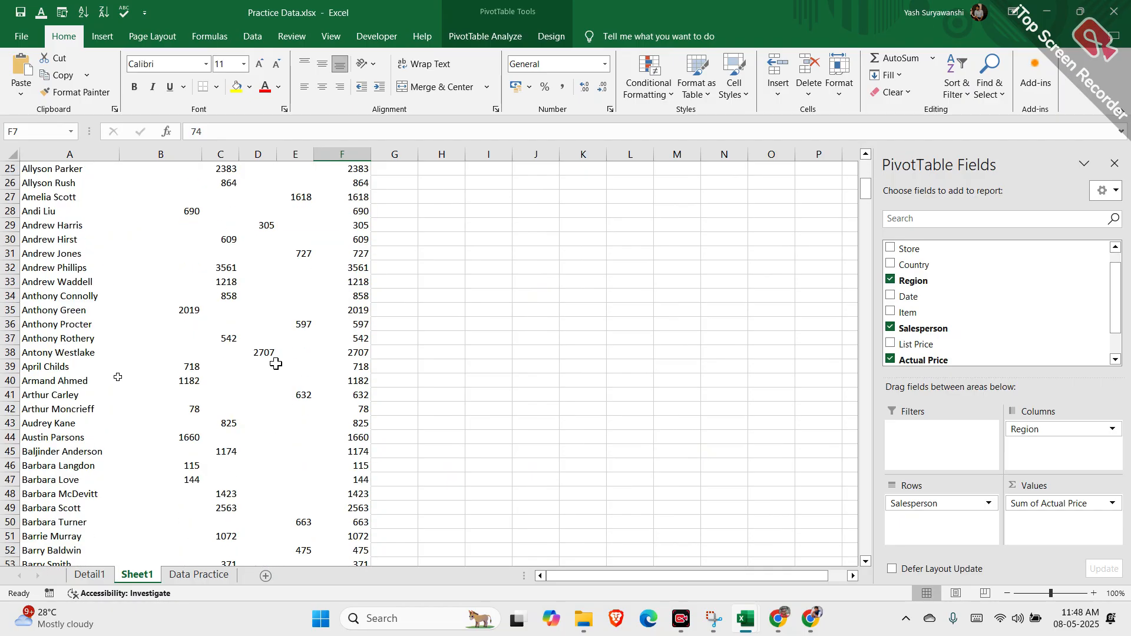
scroll(276, 366, down, 3)
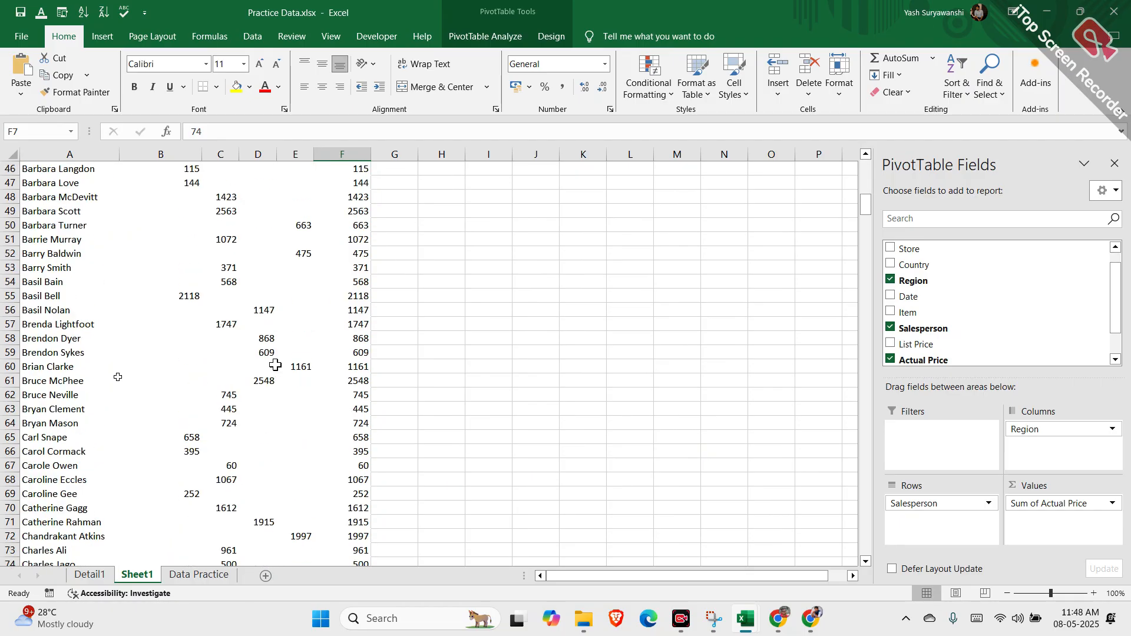
scroll(274, 365, down, 3)
scroll(272, 365, up, 18)
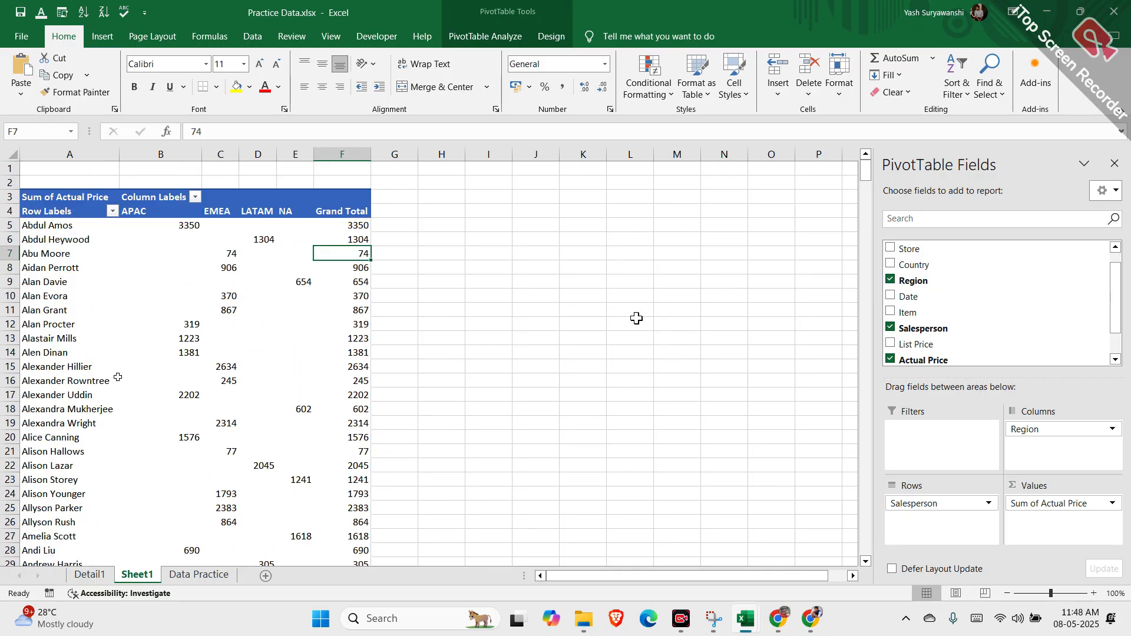
Step: Rearrange the PivotTable with Region in Rows and replace Salesperson with Country in Columns
mouse_move(1054, 428)
mouse_down()
mouse_move(981, 511)
mouse_move(946, 518)
mouse_move(924, 503)
mouse_move(1016, 450)
mouse_move(1047, 449)
mouse_up()
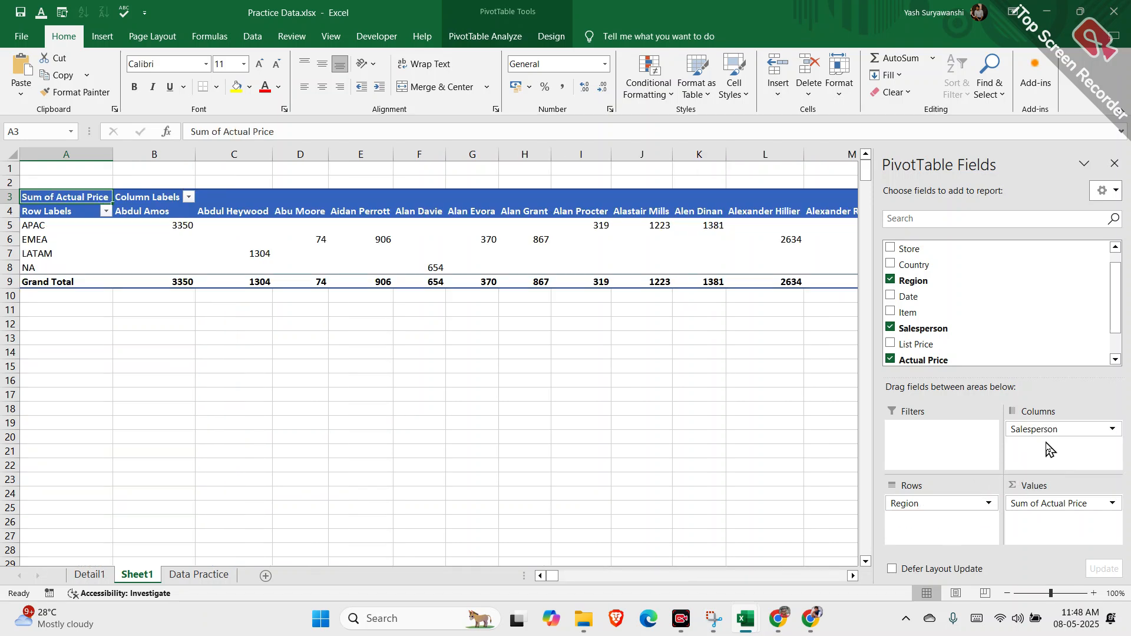
mouse_move(569, 577)
mouse_down()
mouse_move(670, 562)
mouse_move(566, 576)
mouse_up()
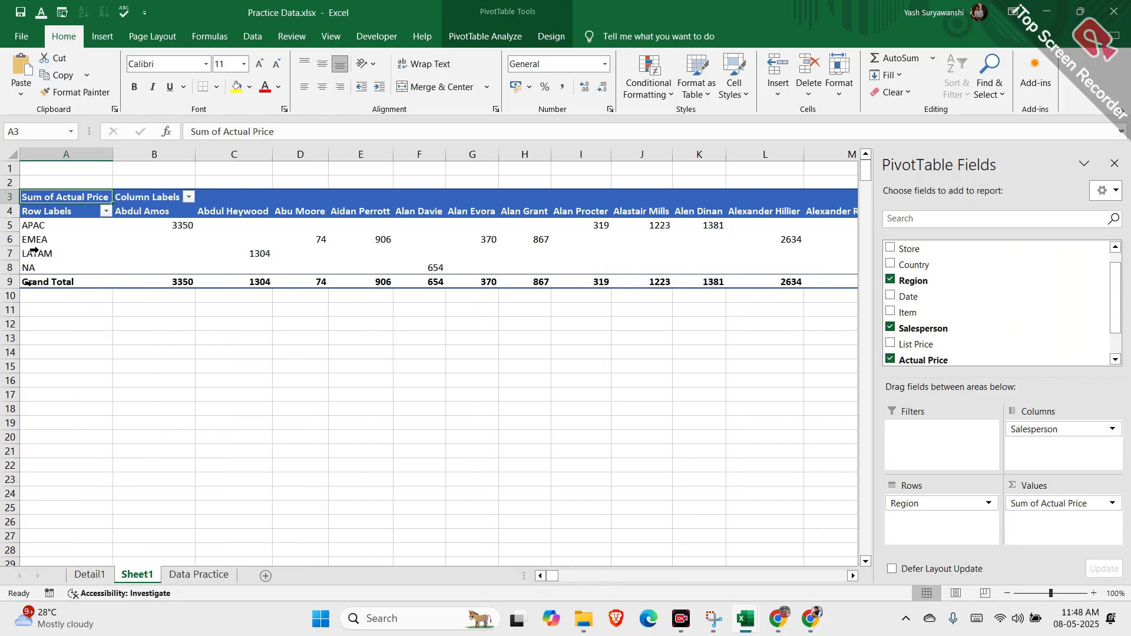
click(1113, 434)
click(1071, 394)
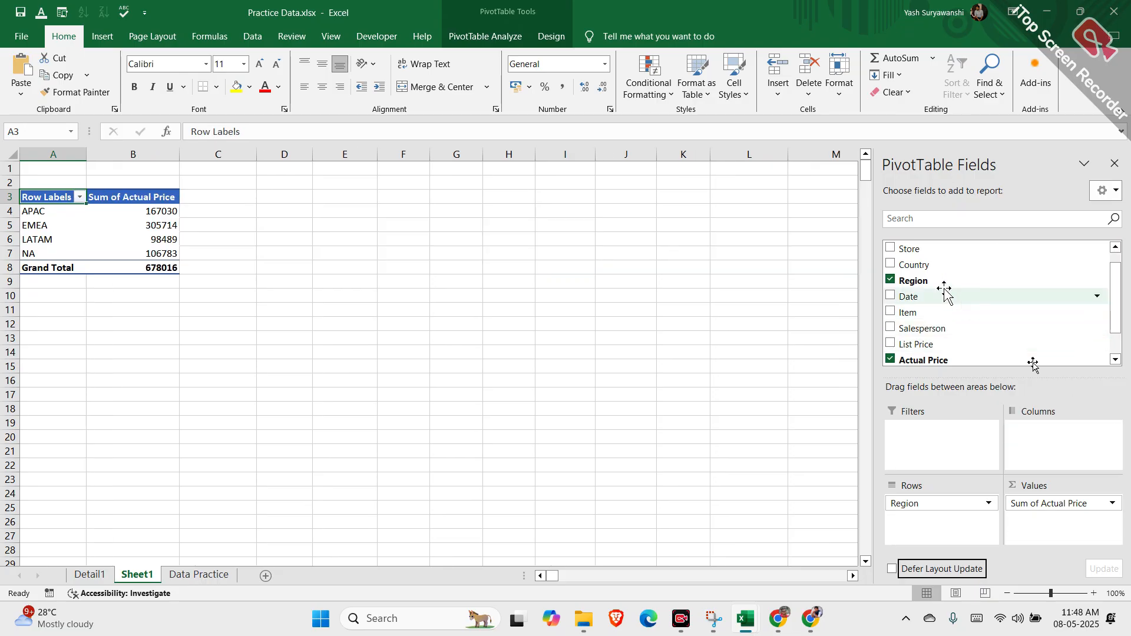
drag(912, 264, 1037, 439)
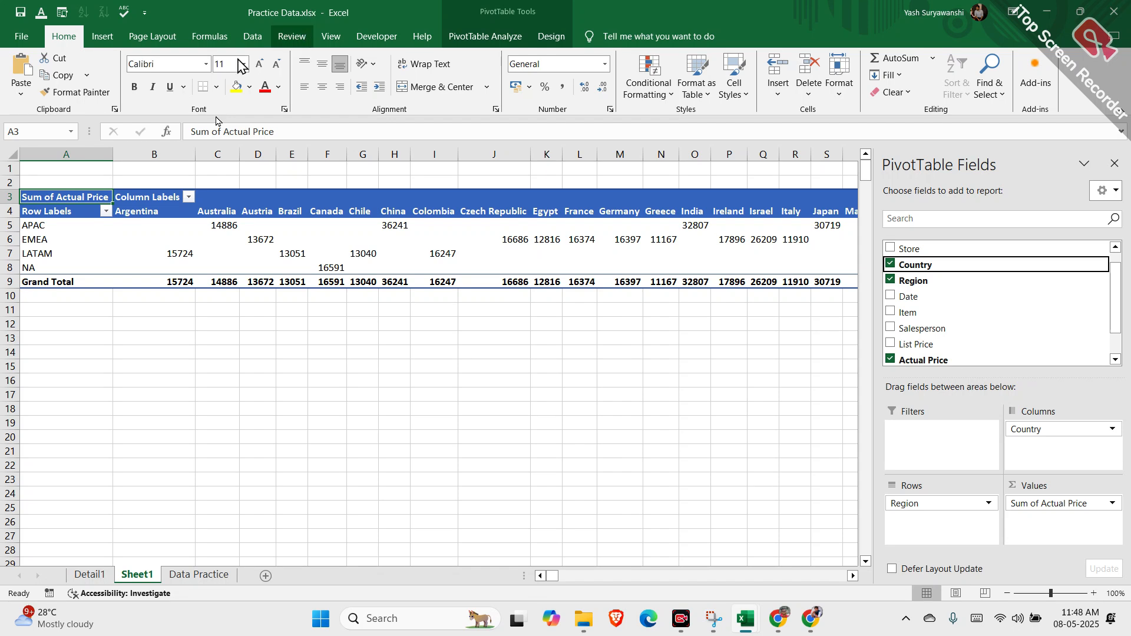
Step: Drill down into Australia's APAC Actual Price total and check the sum of the Actual Price column in the detail records
click(211, 225)
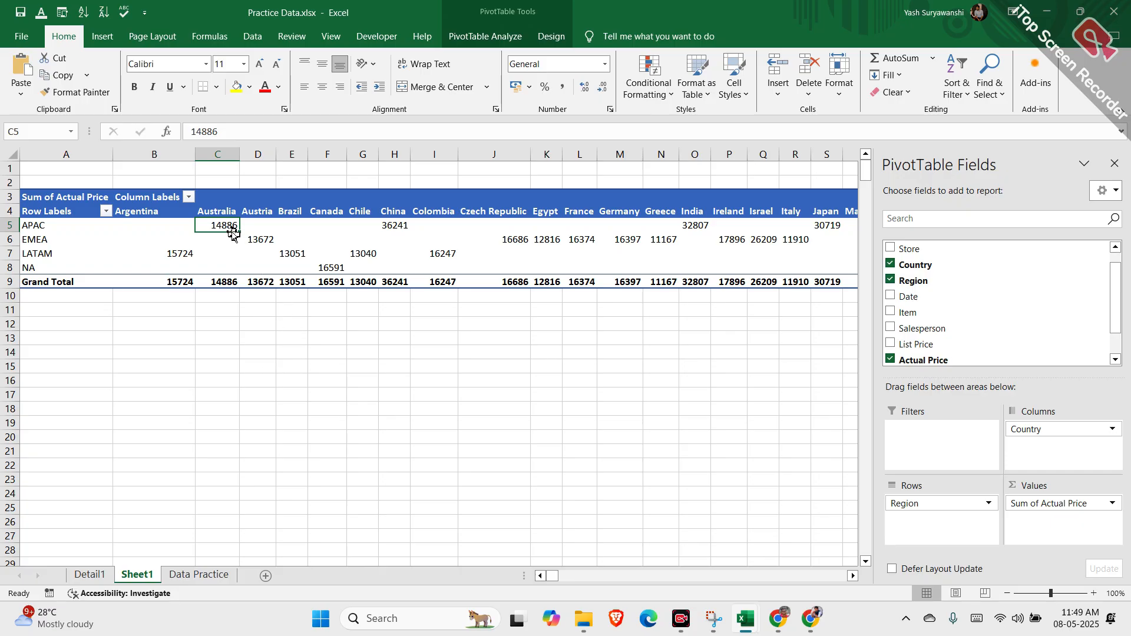
double_click(224, 225)
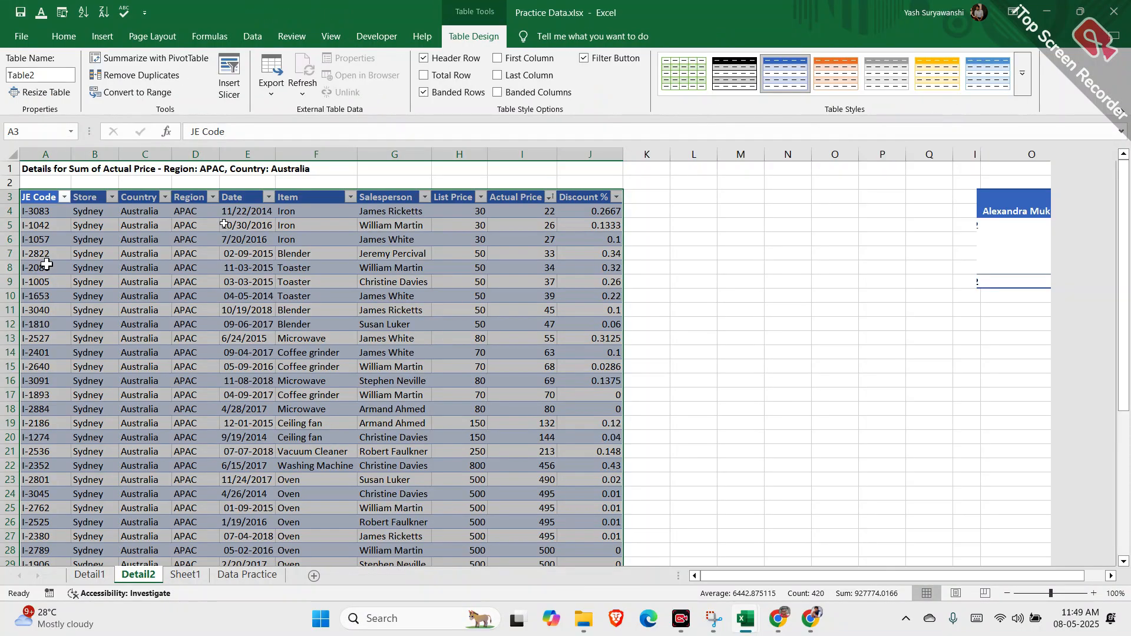
click(47, 267)
scroll(253, 291, down, 13)
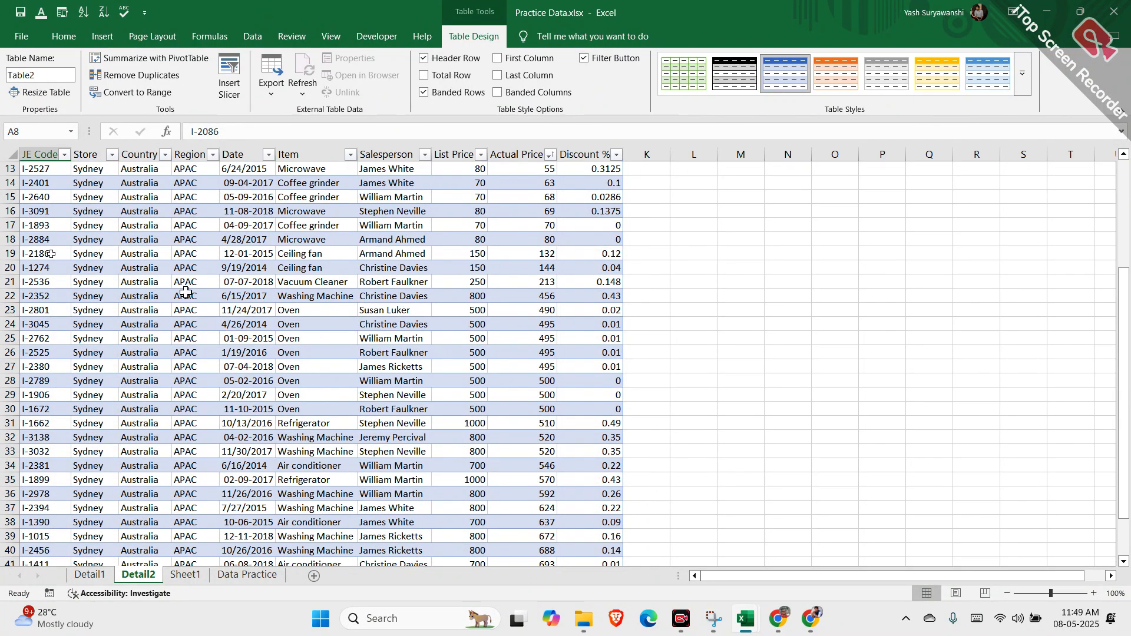
scroll(186, 295, up, 11)
scroll(186, 295, up, 2)
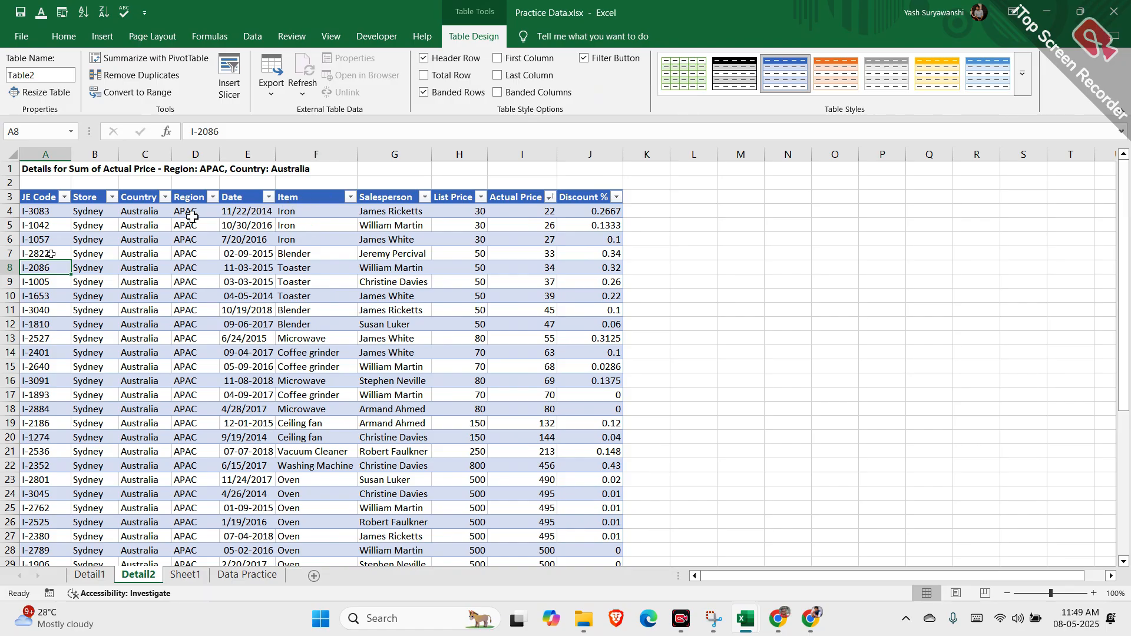
click(393, 208)
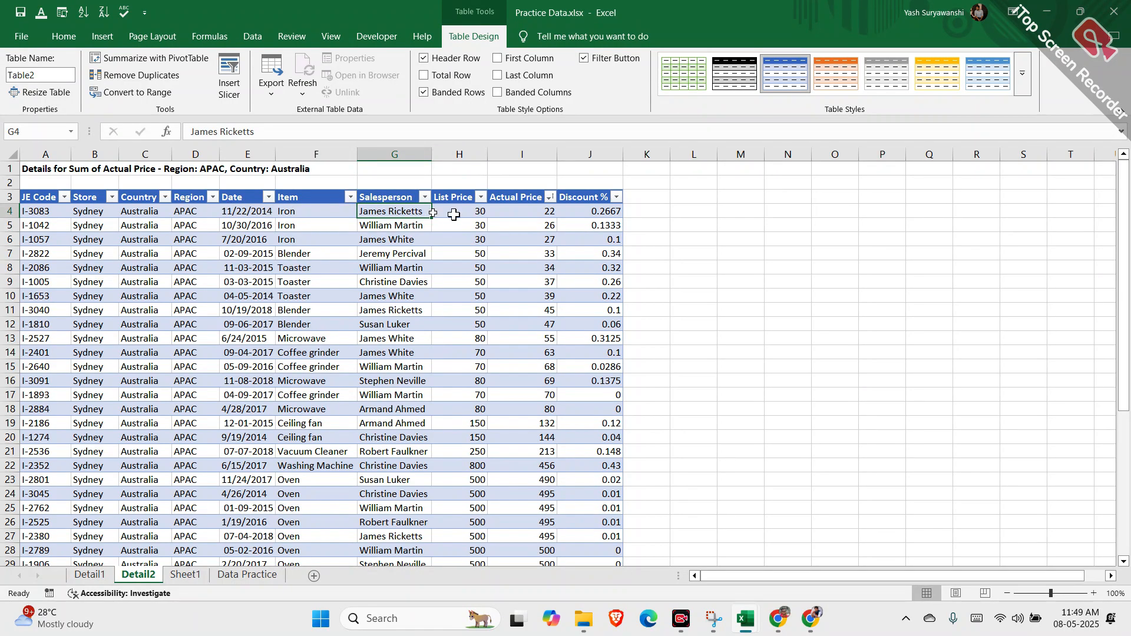
drag(518, 212, 540, 534)
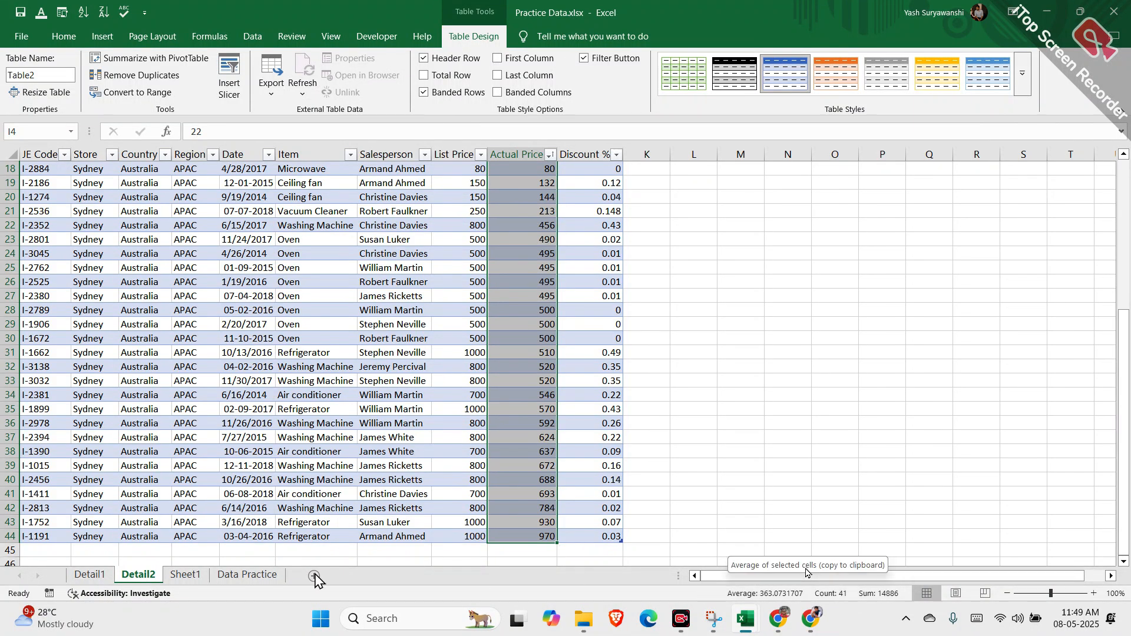
Step: Move Country beneath Region in the Rows area of Sheet1's PivotTable and review the countries grouped under each region
click(185, 575)
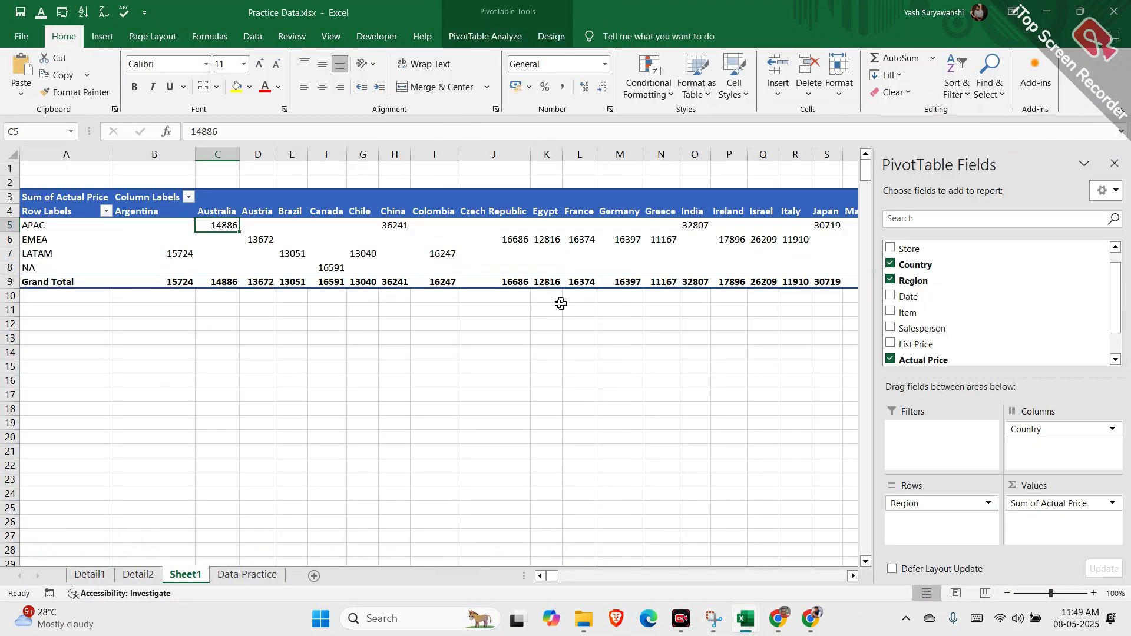
drag(1052, 433, 937, 521)
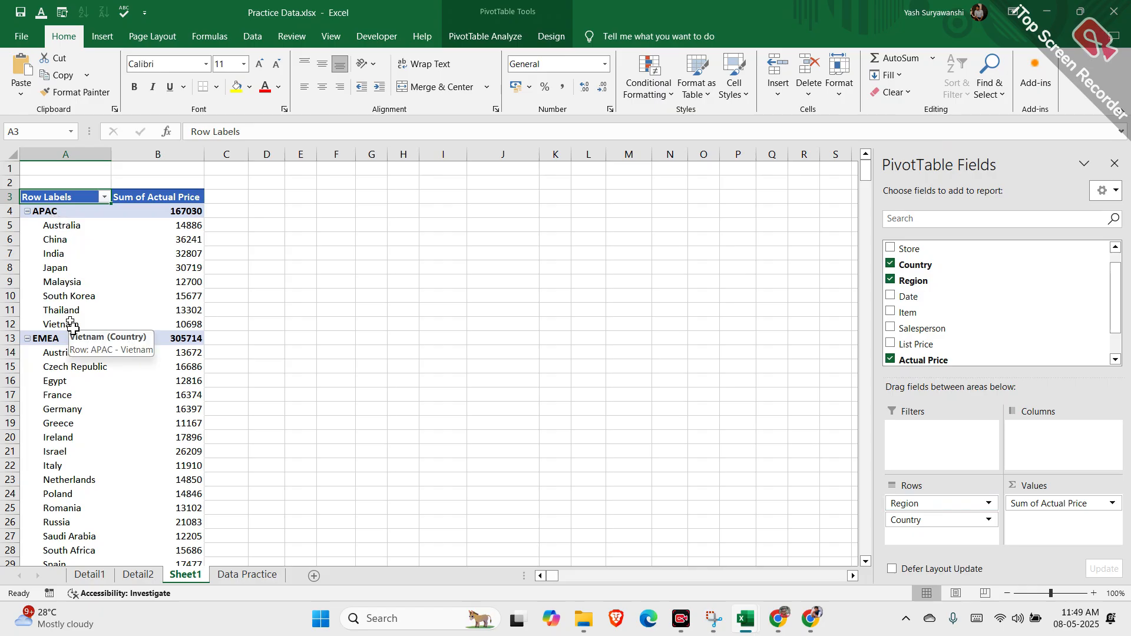
scroll(67, 356, down, 1)
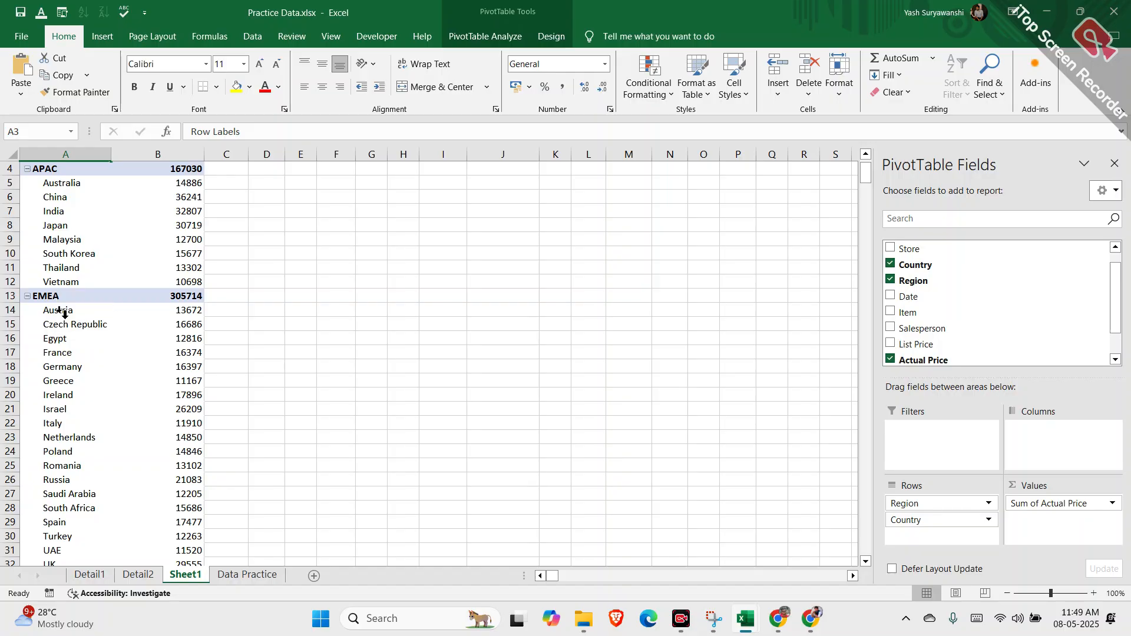
scroll(66, 324, down, 4)
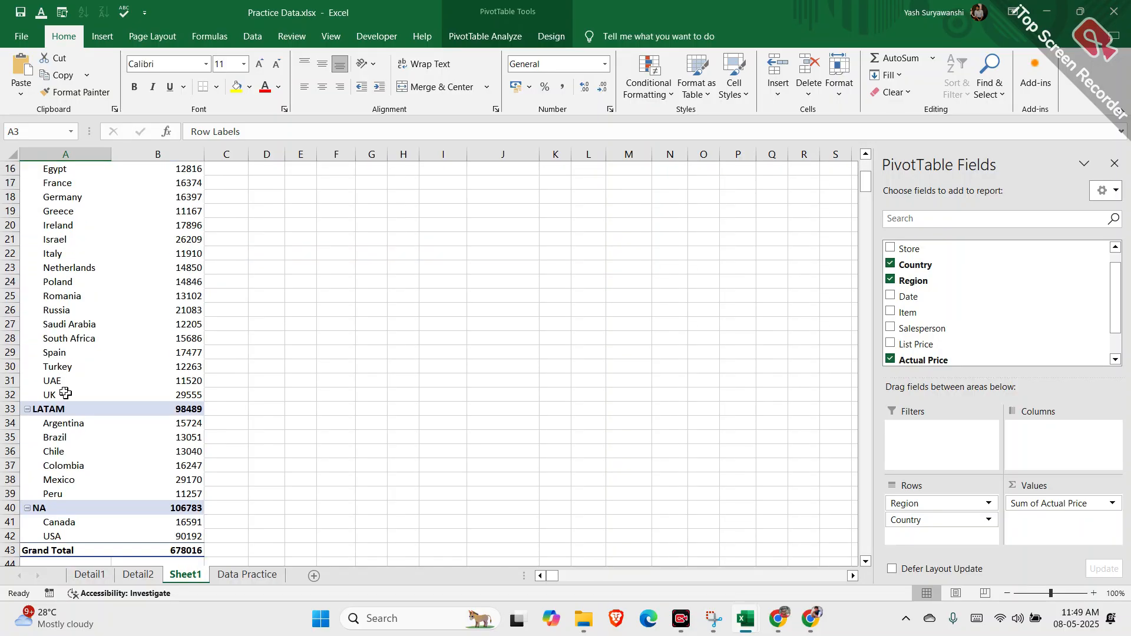
scroll(65, 393, down, 2)
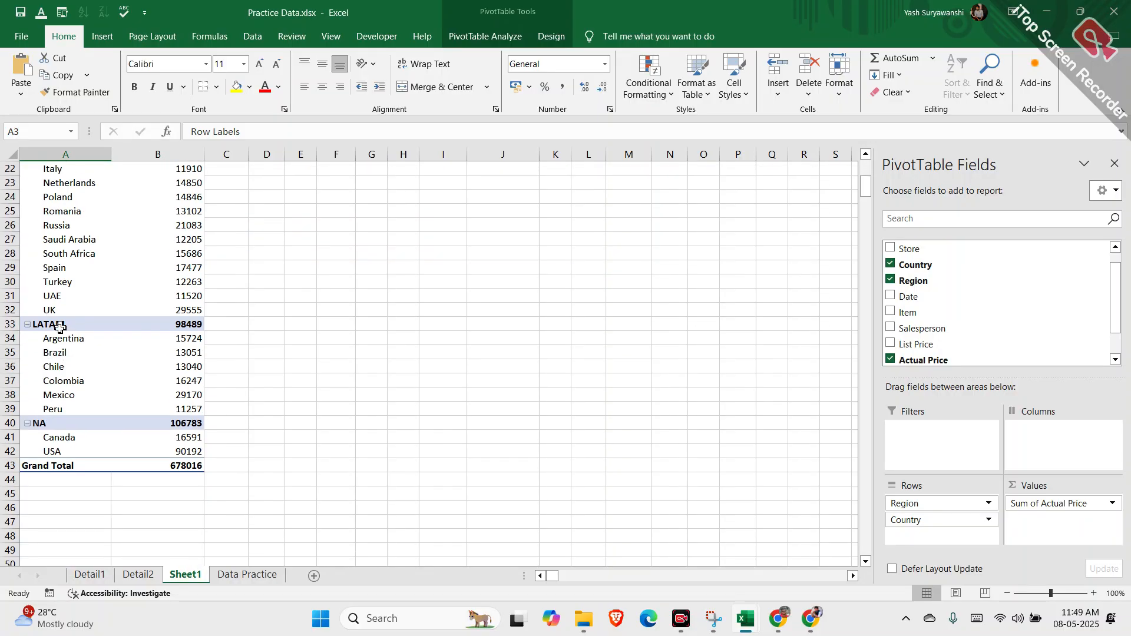
drag(70, 337, 69, 451)
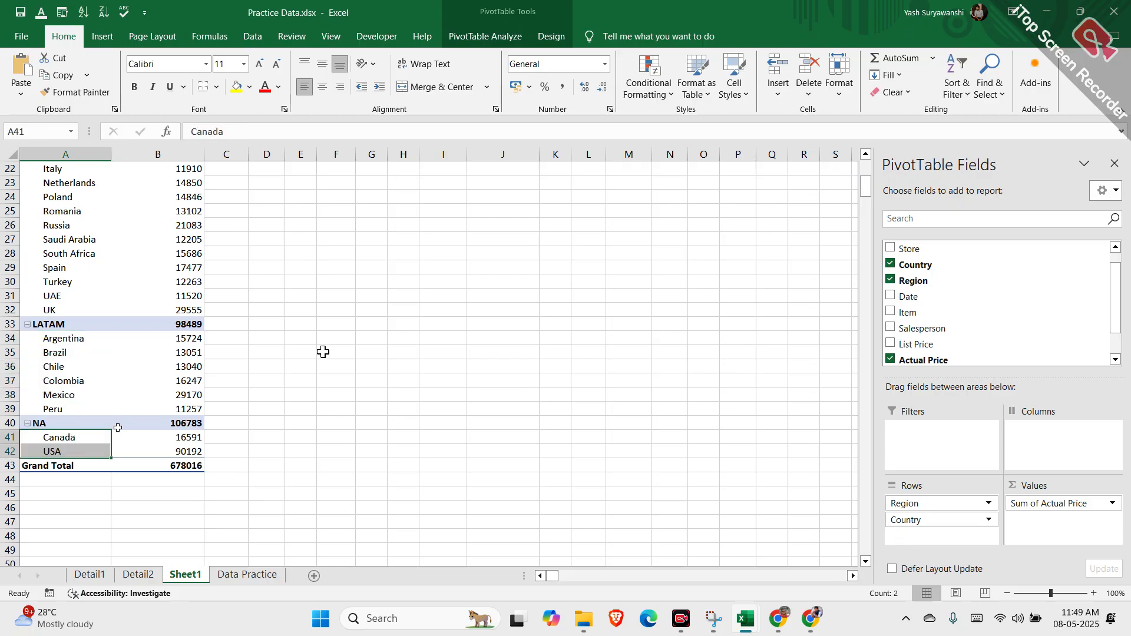
Step: Collapse the APAC, EMEA, LATAM and NA groups in the PivotTable
scroll(220, 336, up, 7)
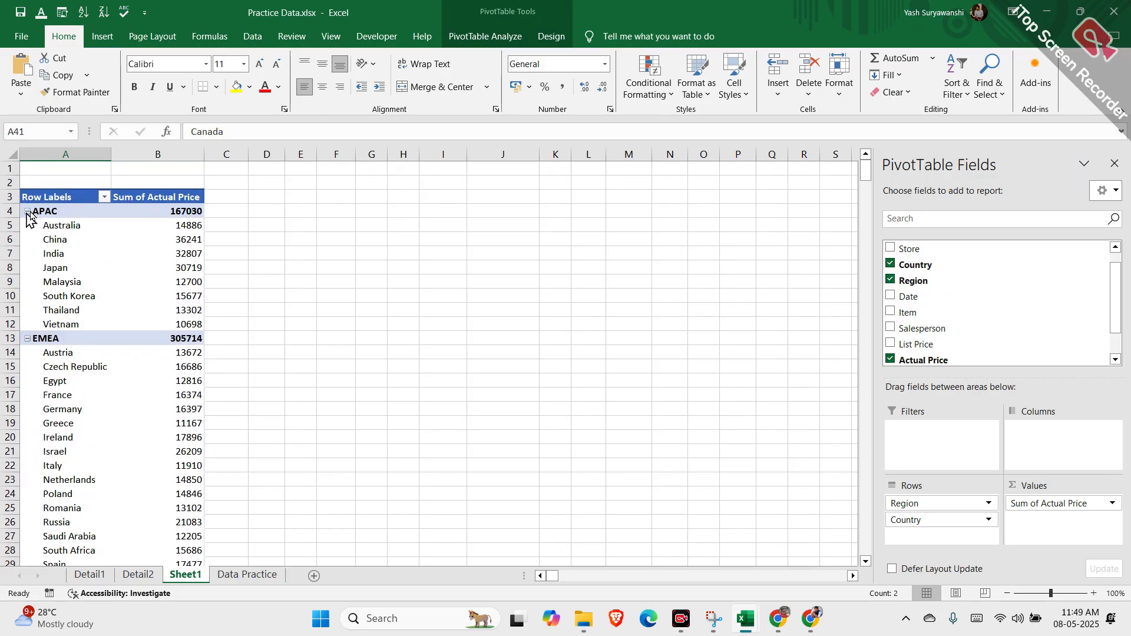
click(27, 211)
click(27, 225)
click(27, 240)
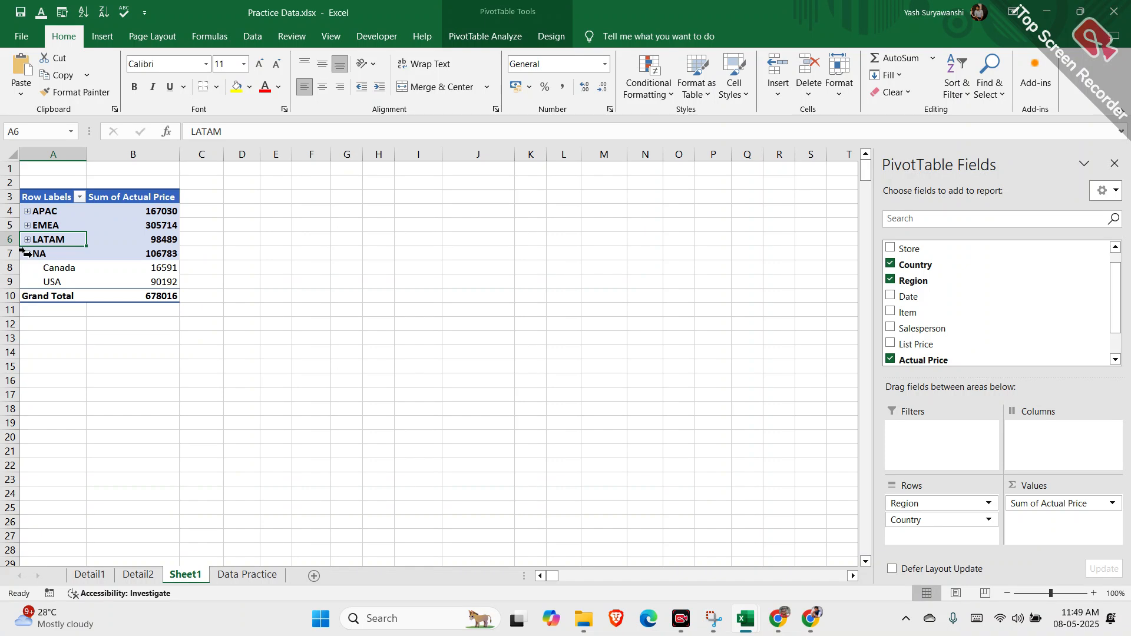
click(27, 254)
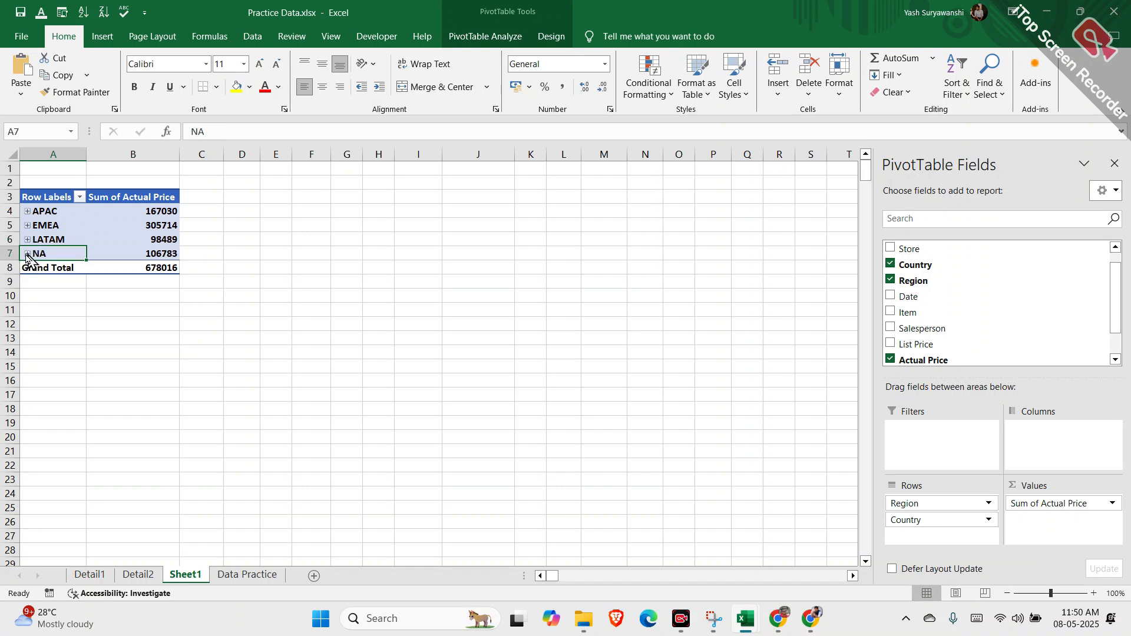
click(390, 306)
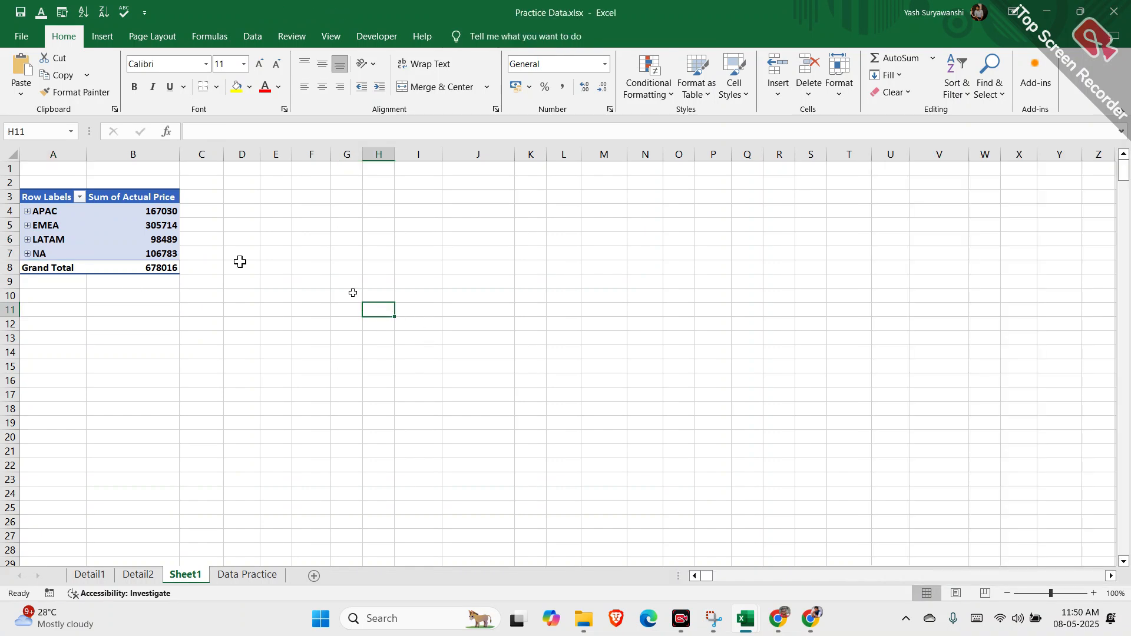
Step: Expand the APAC, EMEA and LATAM groups in the PivotTable to show their countries
click(58, 219)
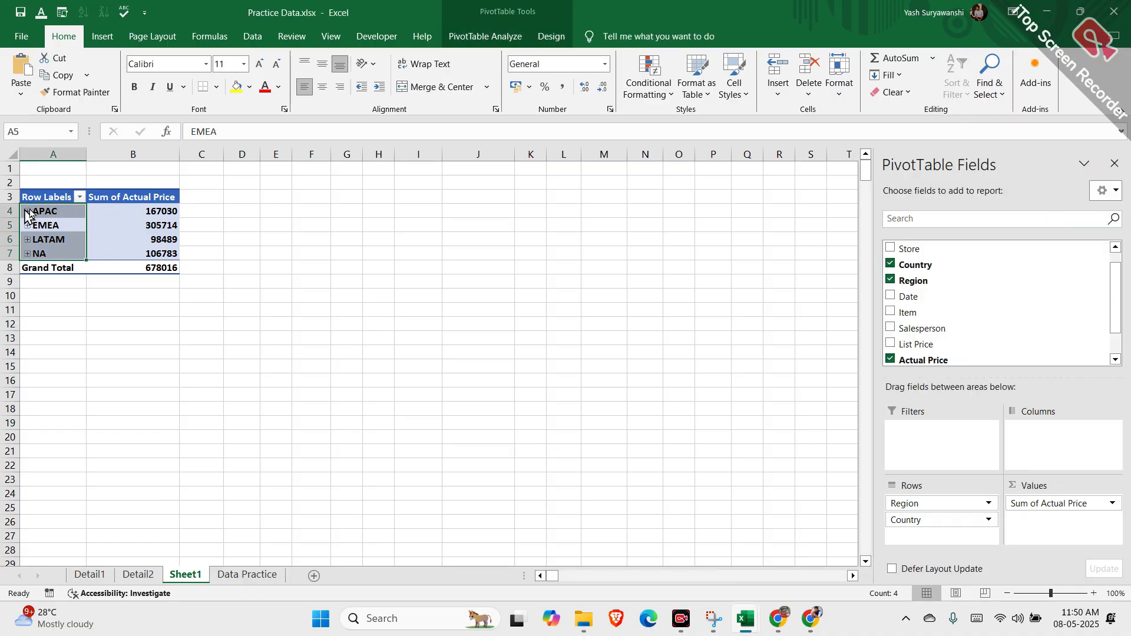
click(28, 211)
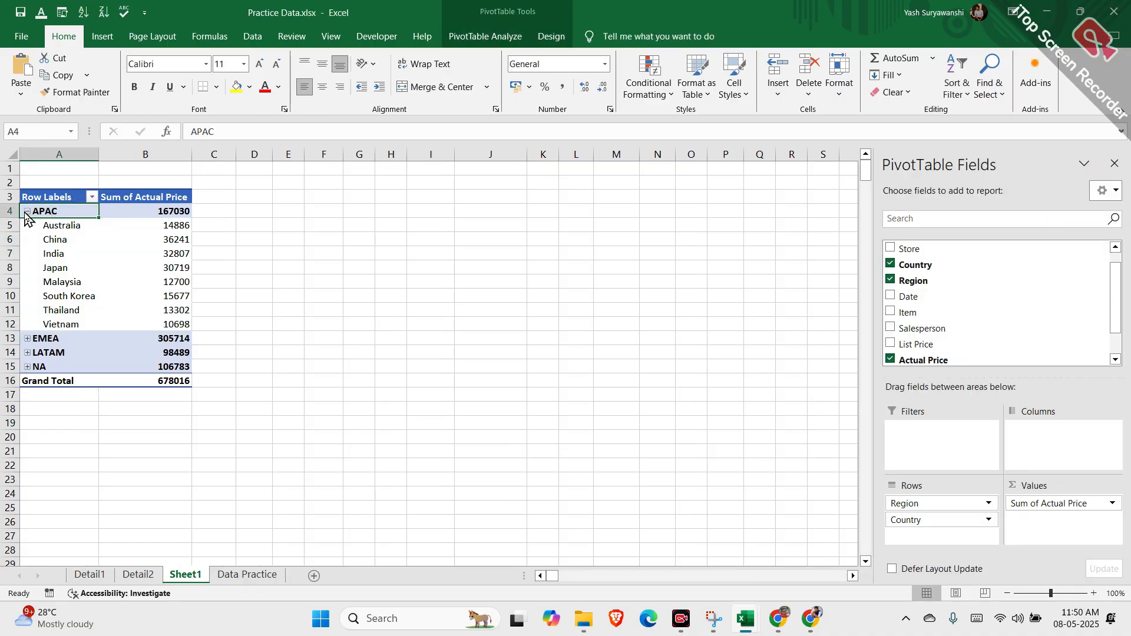
click(27, 338)
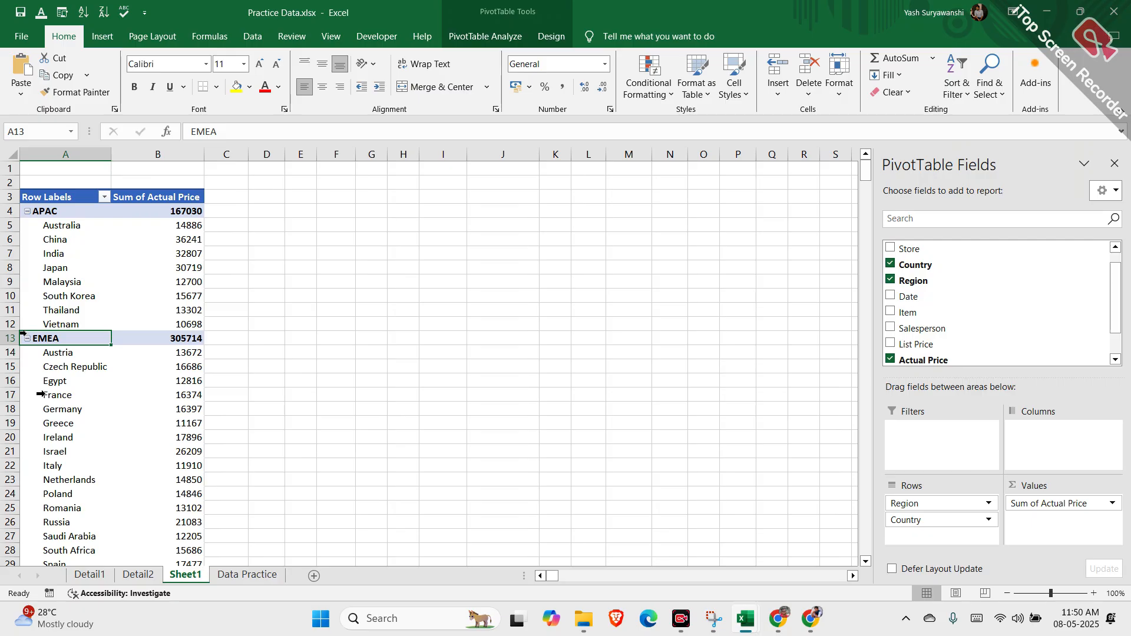
scroll(27, 354, down, 6)
click(27, 366)
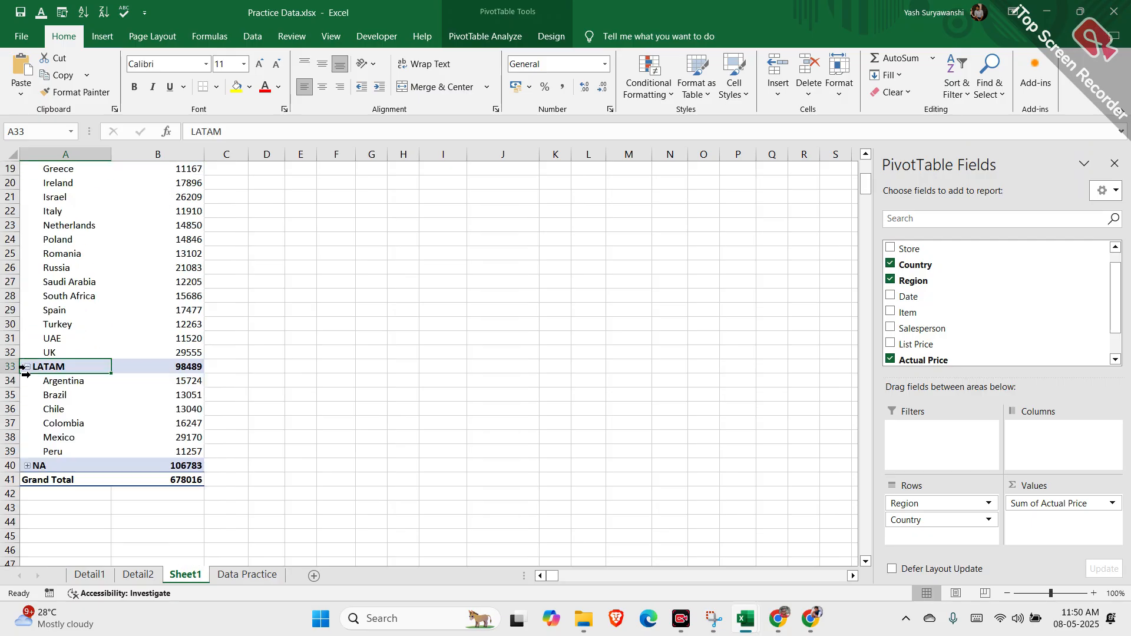
Step: Expand the NA group in the PivotTable to show its countries
click(27, 465)
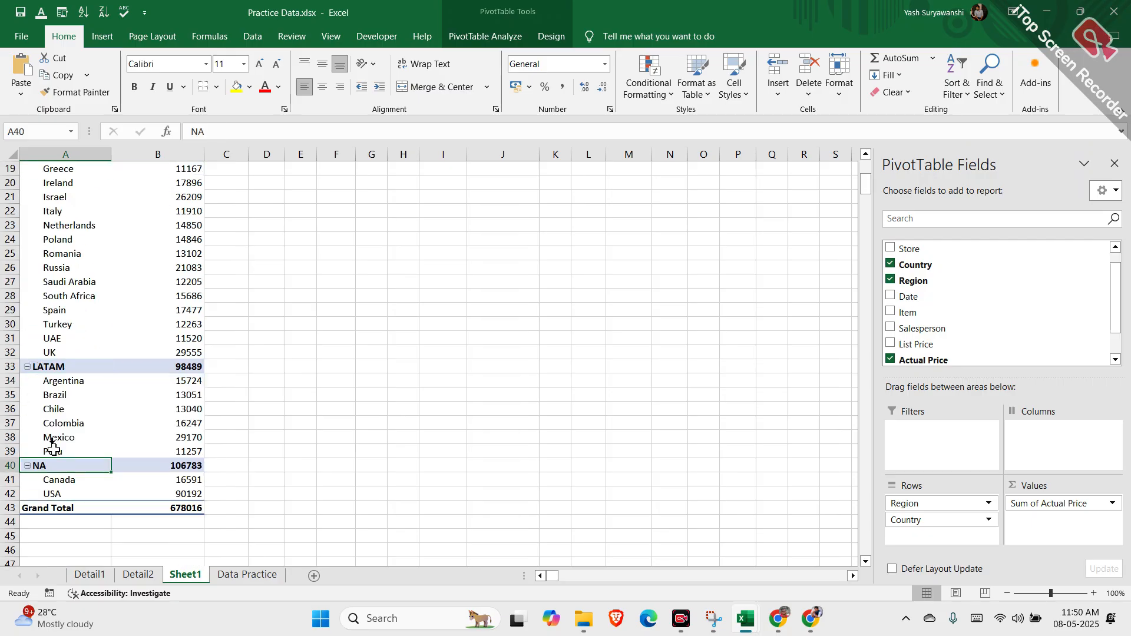
scroll(104, 434, up, 6)
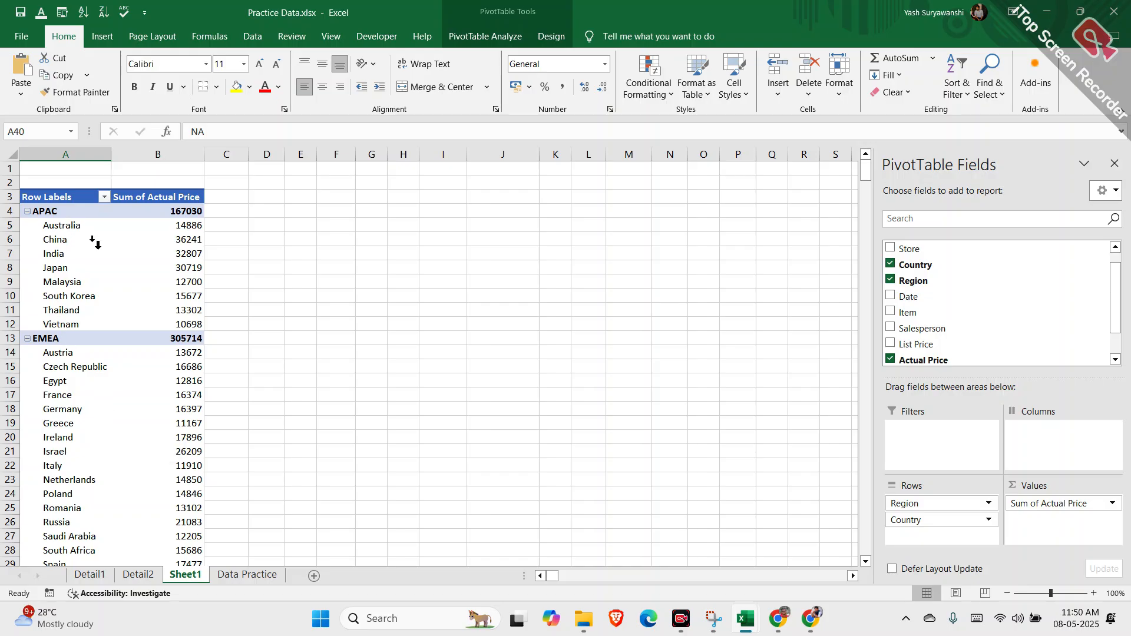
Step: Compare which PivotTable tools are available when a cell outside the PivotTable is selected and when one inside it is selected
click(81, 241)
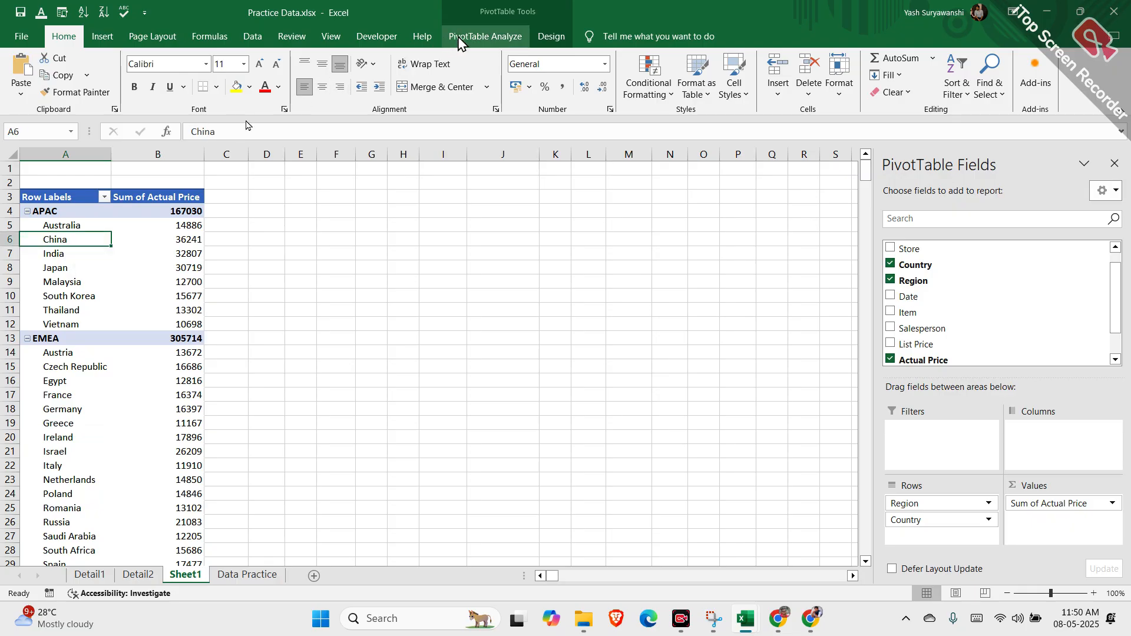
click(552, 279)
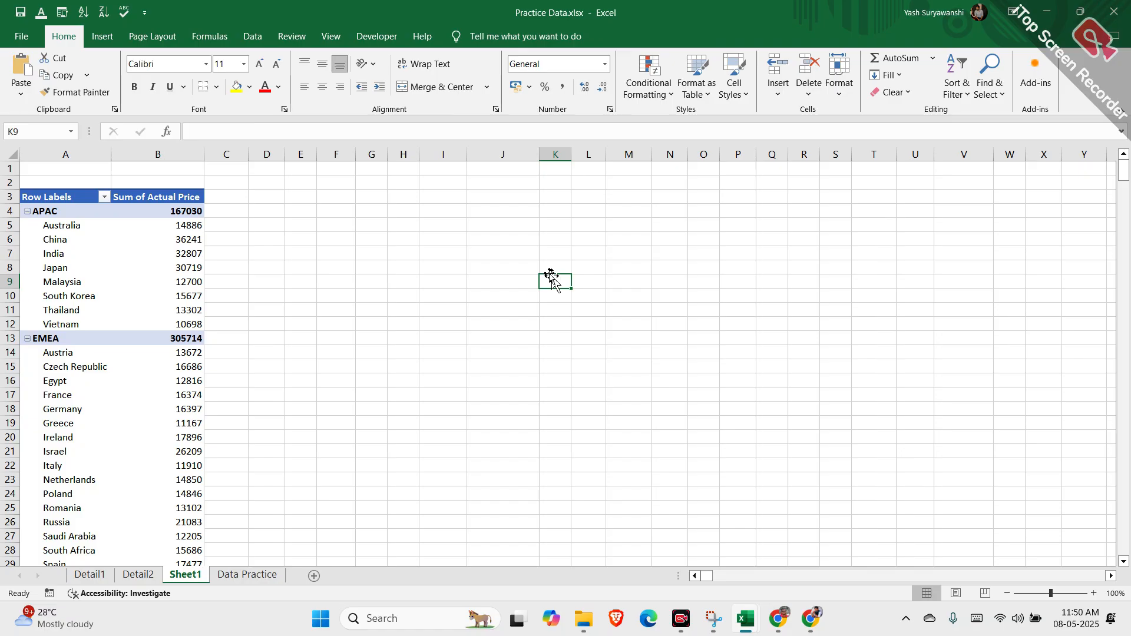
click(114, 275)
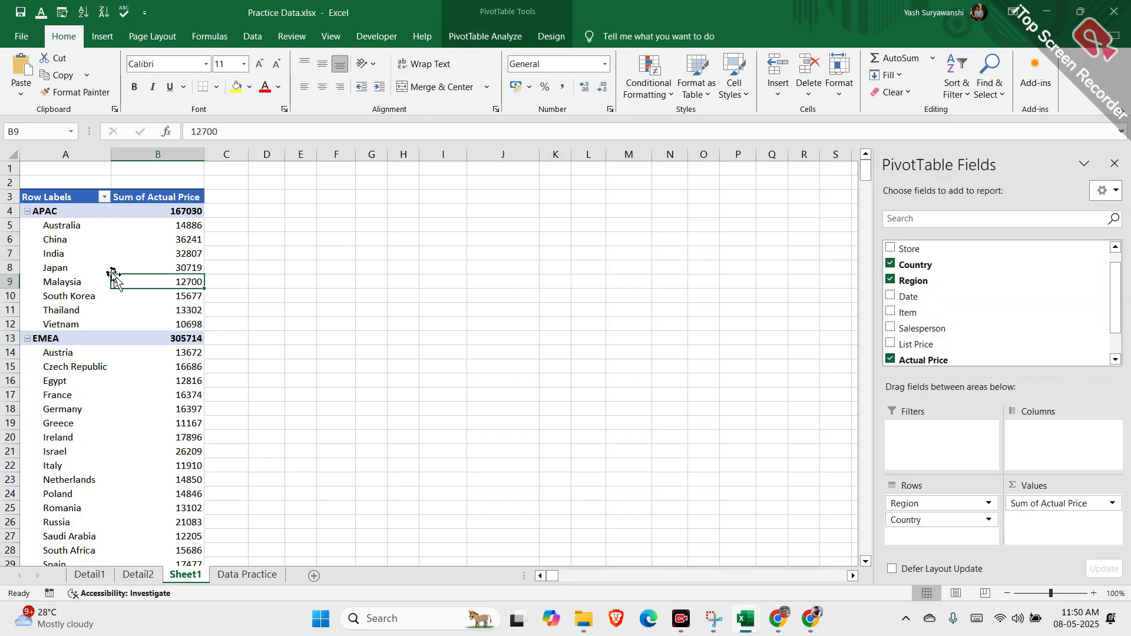
click(57, 255)
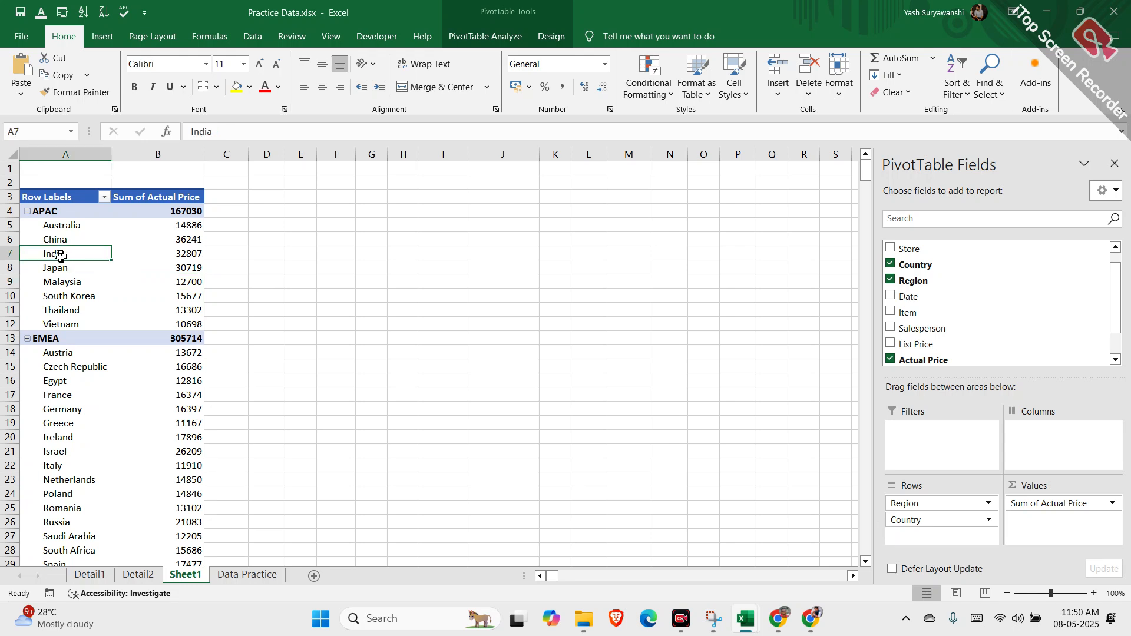
Step: Hide the PivotTable's expand/collapse buttons, review the region and country rows, and show the buttons again
click(502, 40)
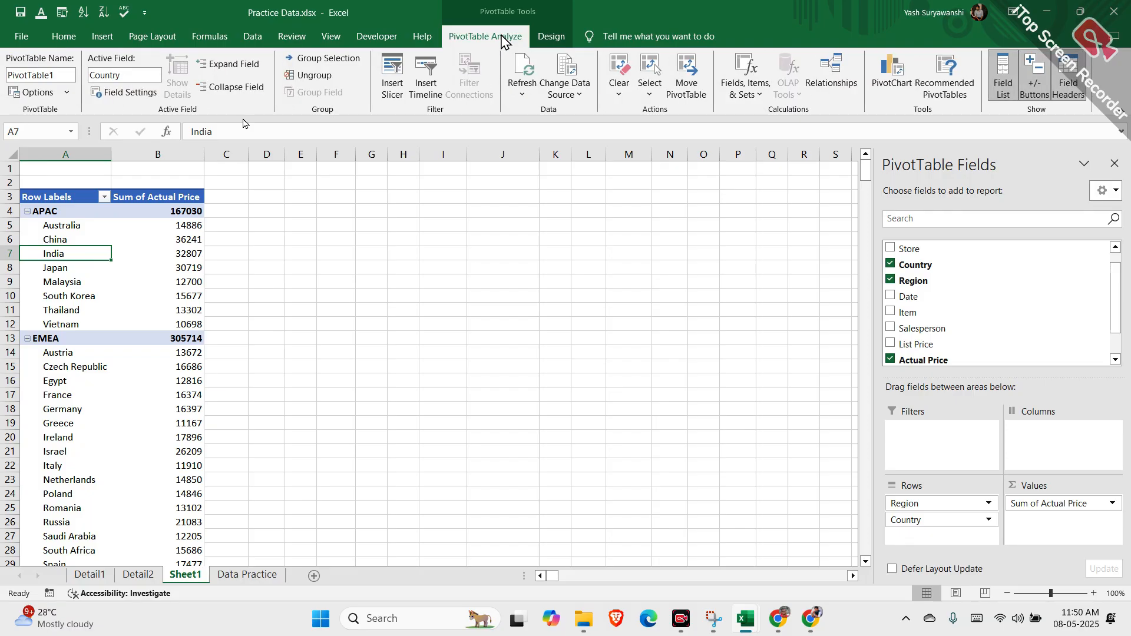
click(1034, 80)
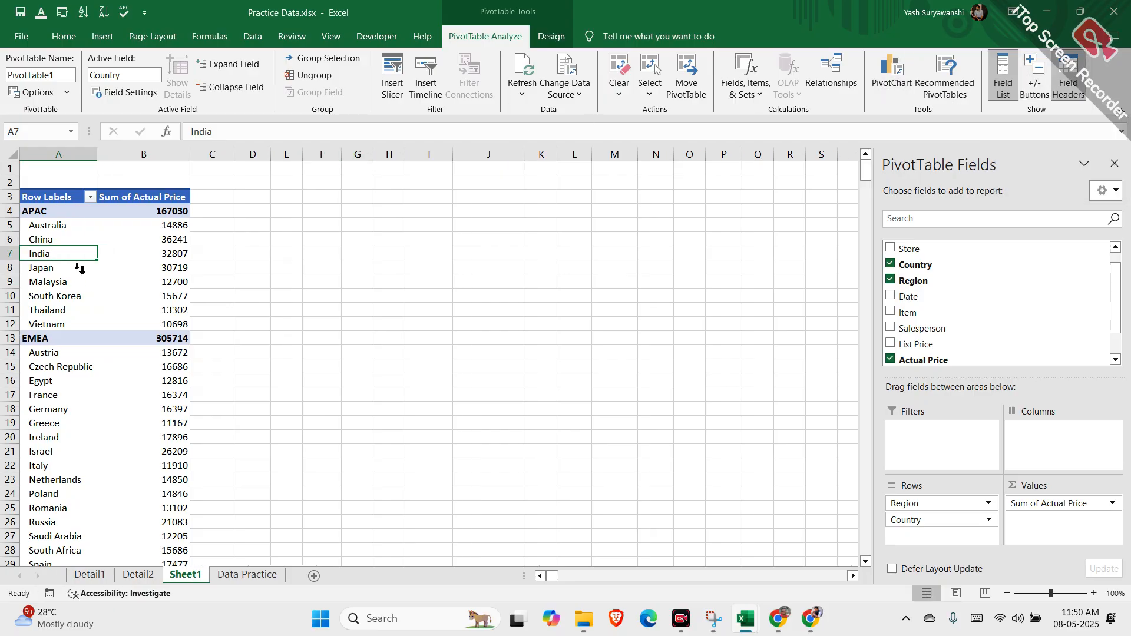
scroll(80, 269, down, 9)
scroll(114, 369, up, 9)
click(1034, 80)
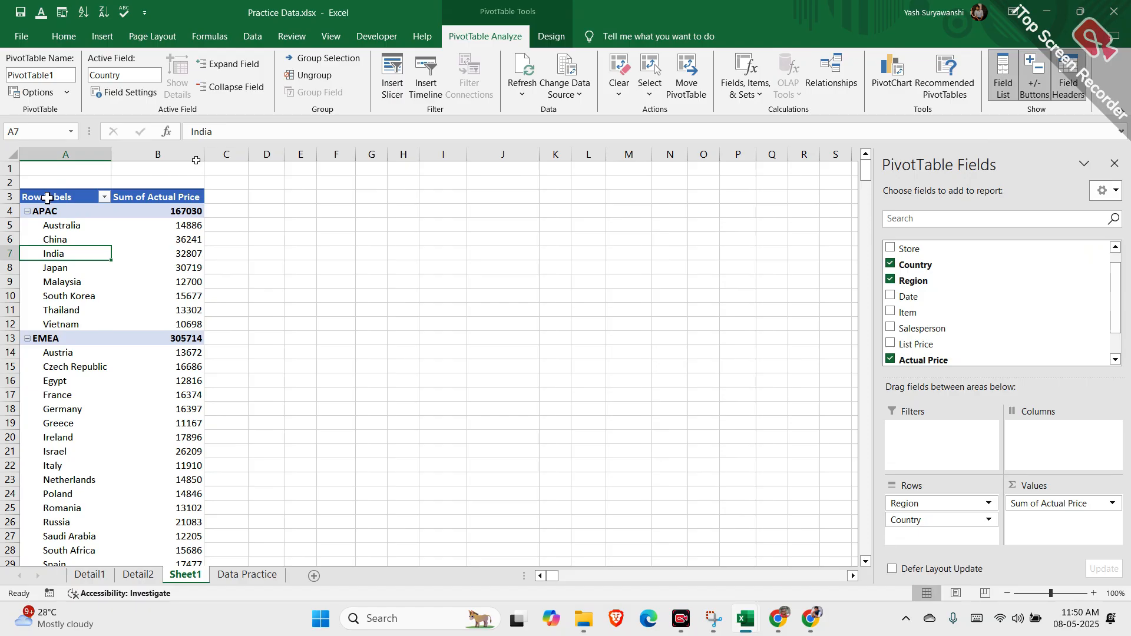
Step: Rename the PivotTable as Sales_Data
click(52, 75)
text(Sales_Data)
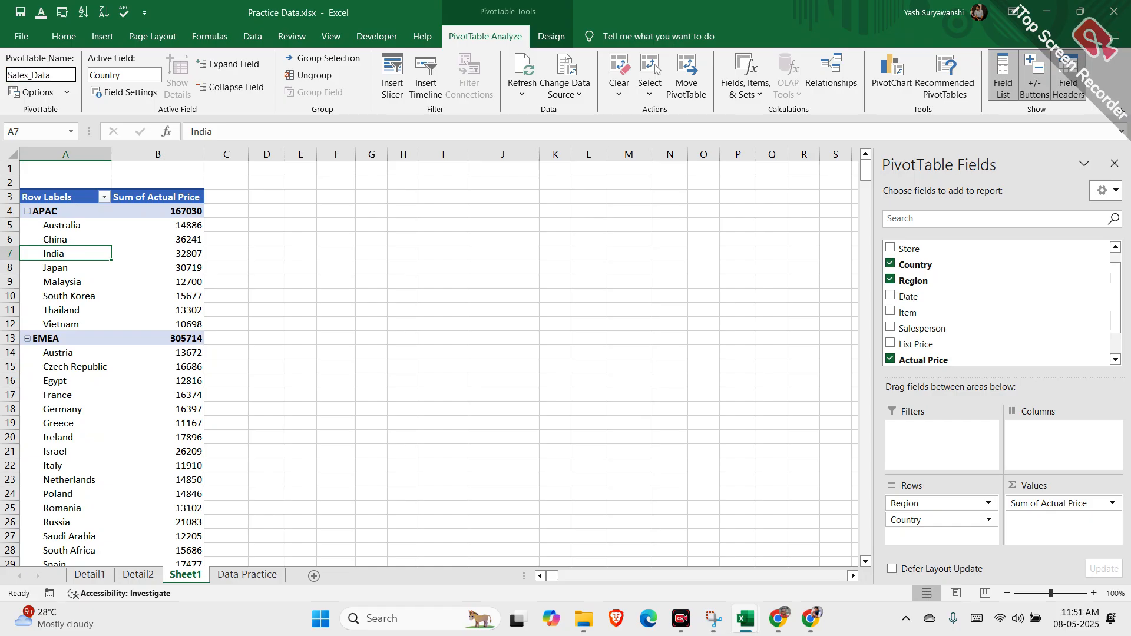
key(Return)
Step: Turn off the PivotTable's subtotals and review the region rows and the grand total
click(551, 37)
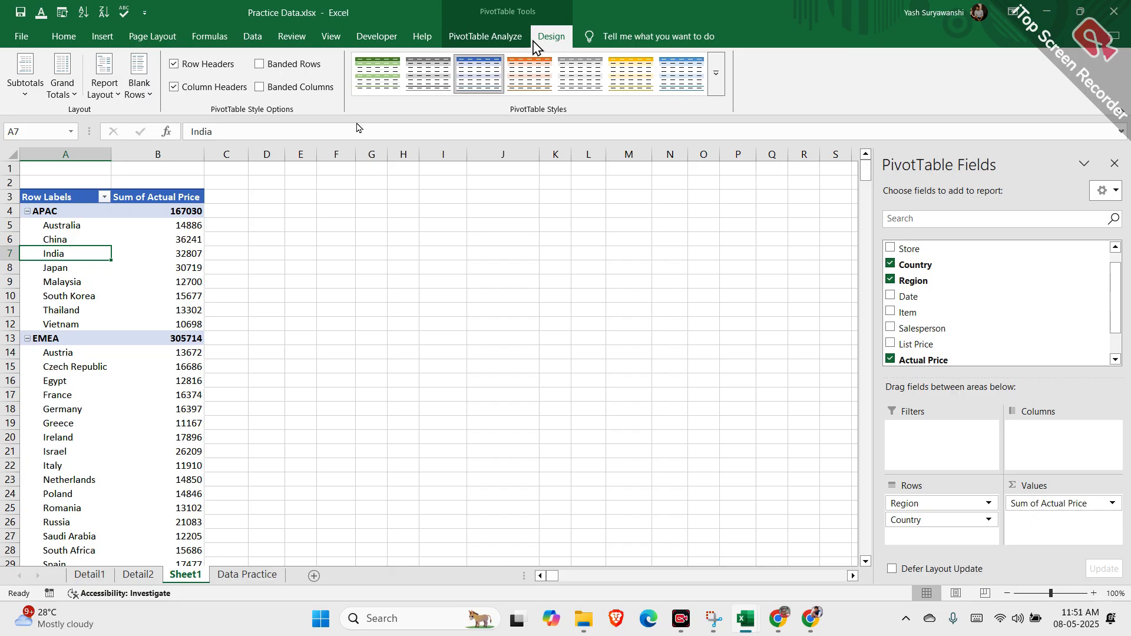
click(28, 88)
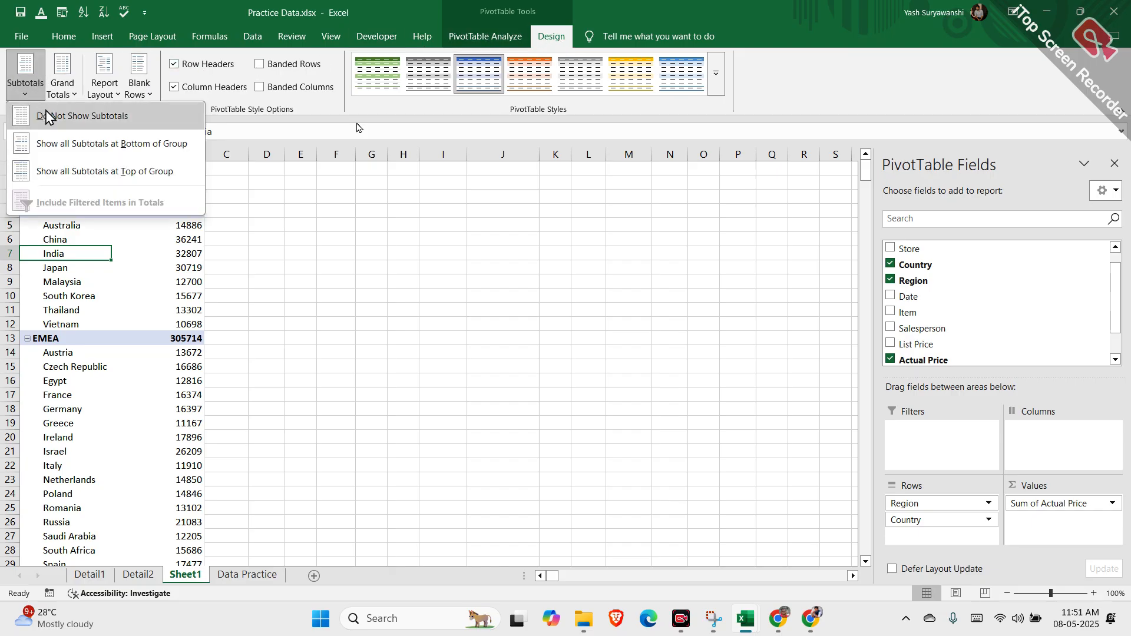
click(53, 115)
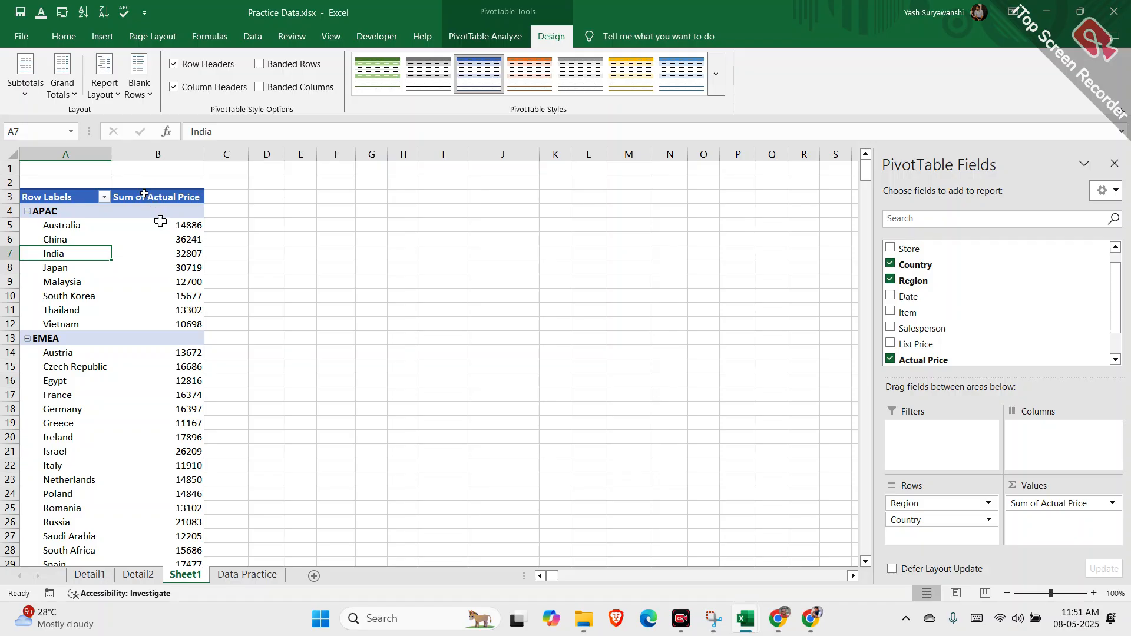
mouse_move(160, 211)
scroll(160, 271, down, 2)
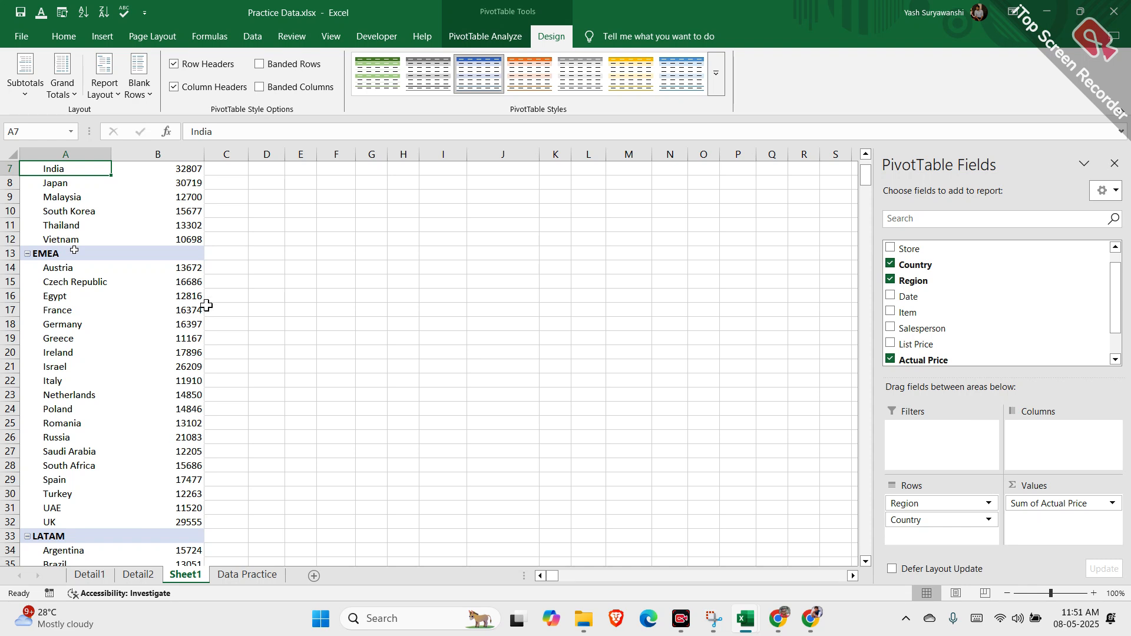
scroll(168, 261, down, 4)
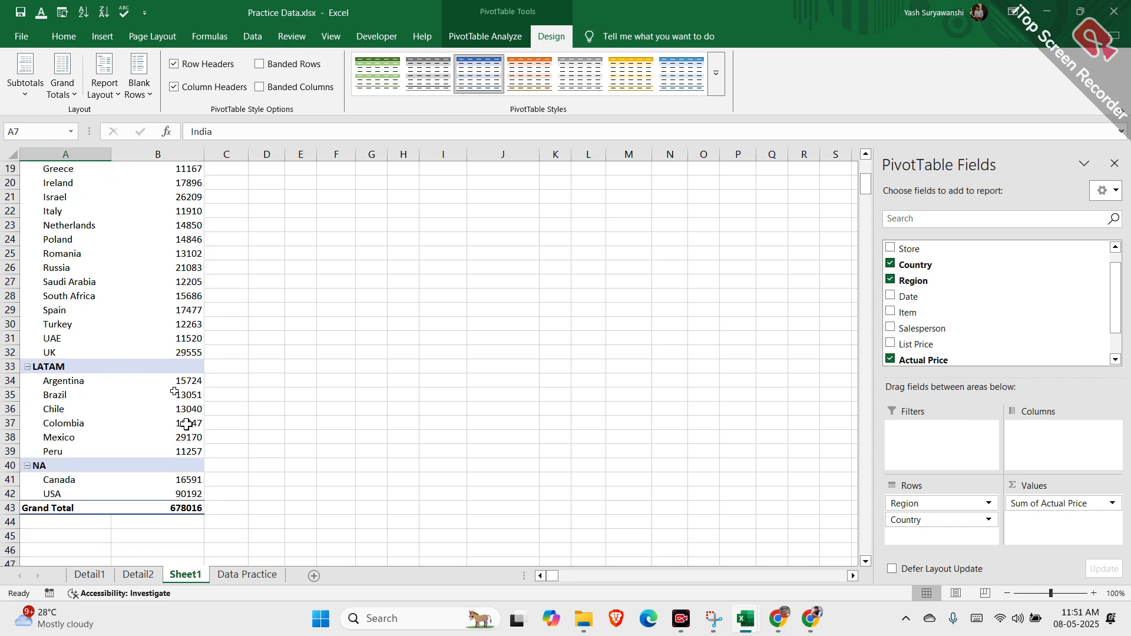
mouse_move(170, 510)
Step: Turn off the PivotTable's grand totals for rows and columns, and try turning them on for rows only
click(24, 82)
click(68, 94)
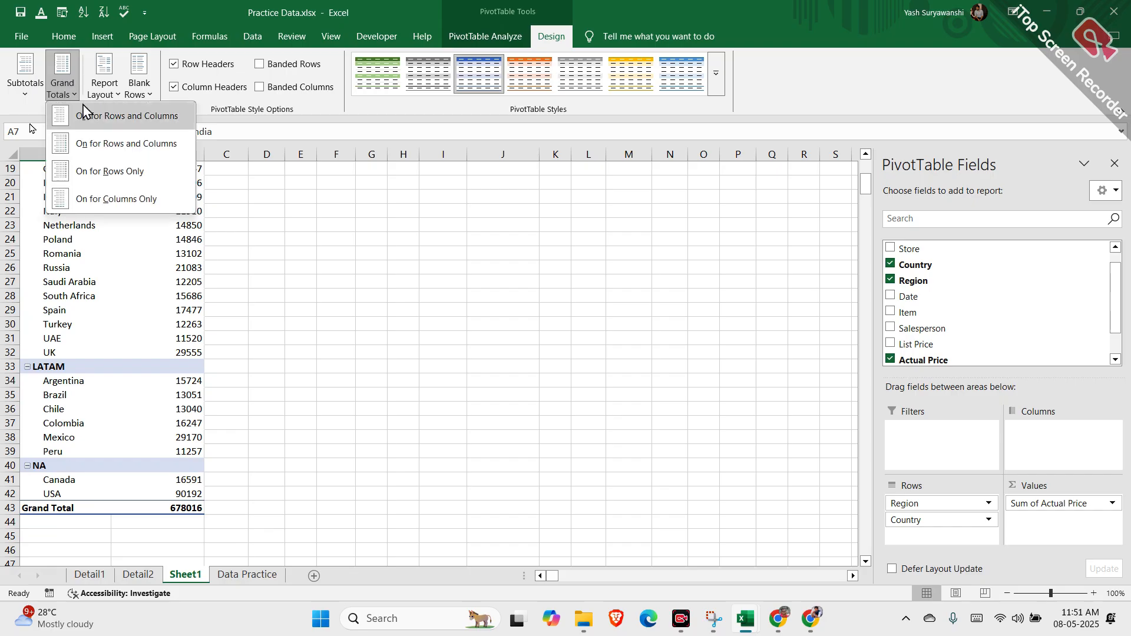
click(93, 117)
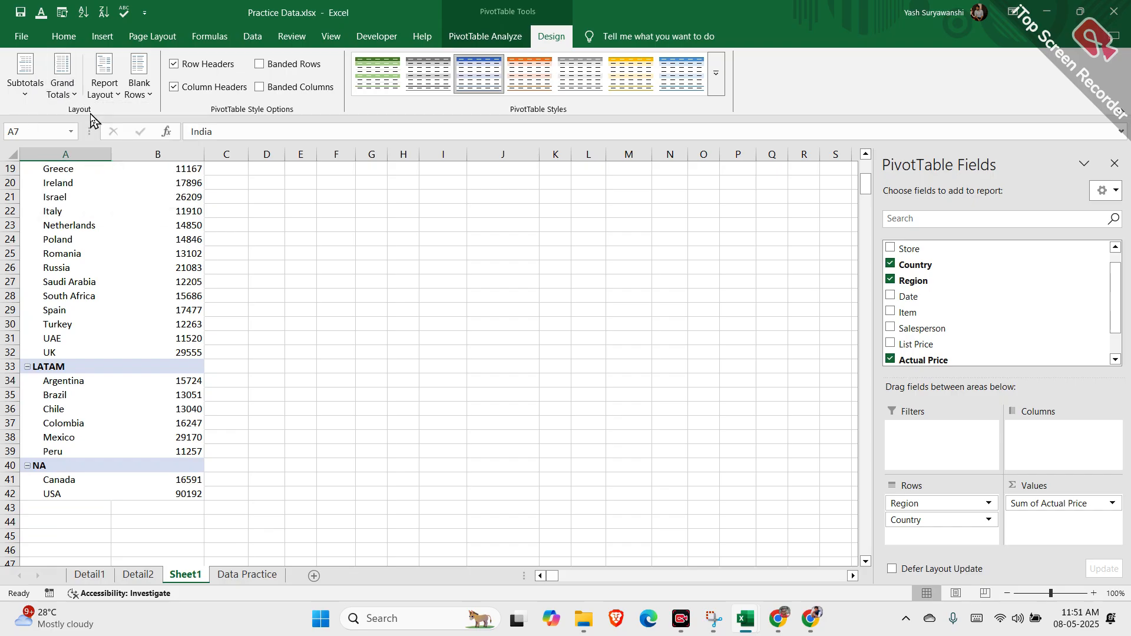
click(76, 94)
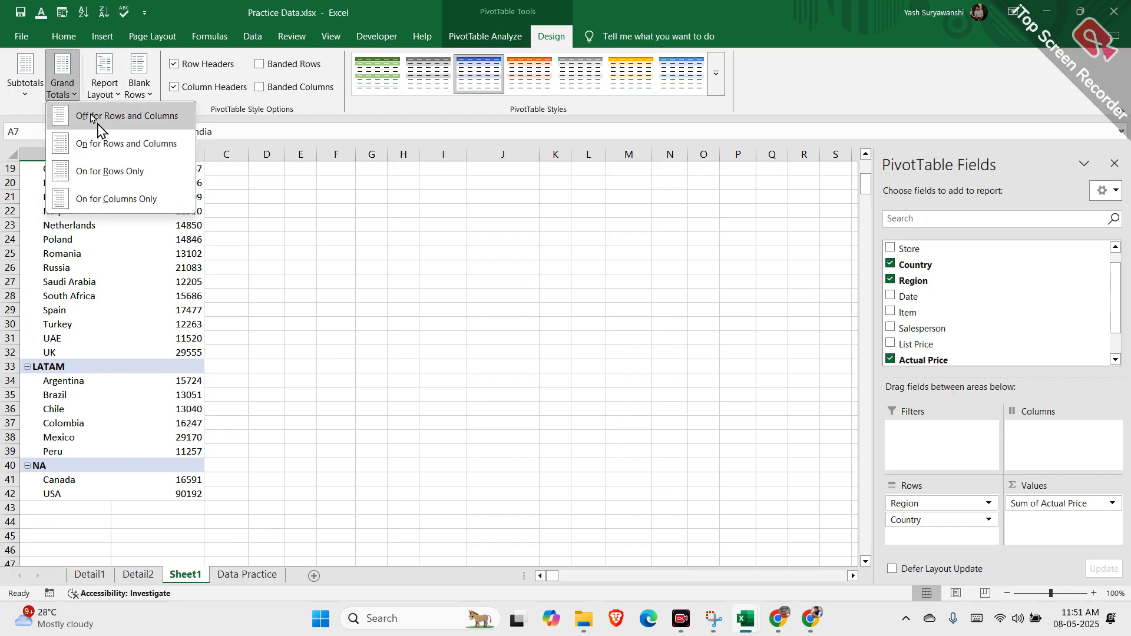
click(105, 180)
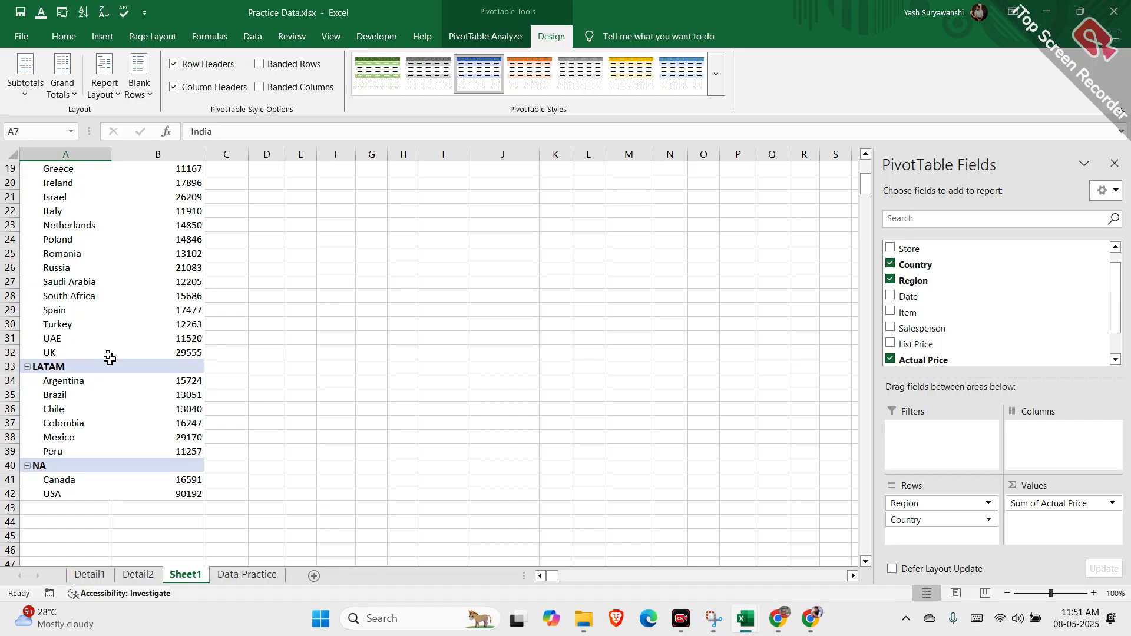
Step: Set the PivotTable's grand totals to be on for columns only
click(113, 92)
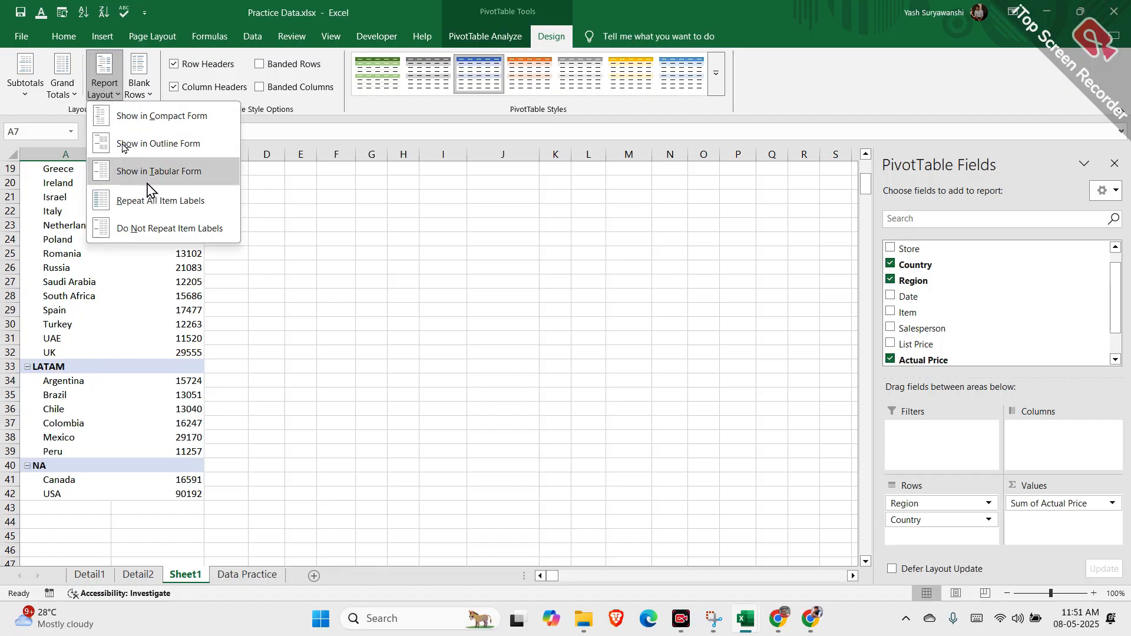
click(63, 77)
click(62, 77)
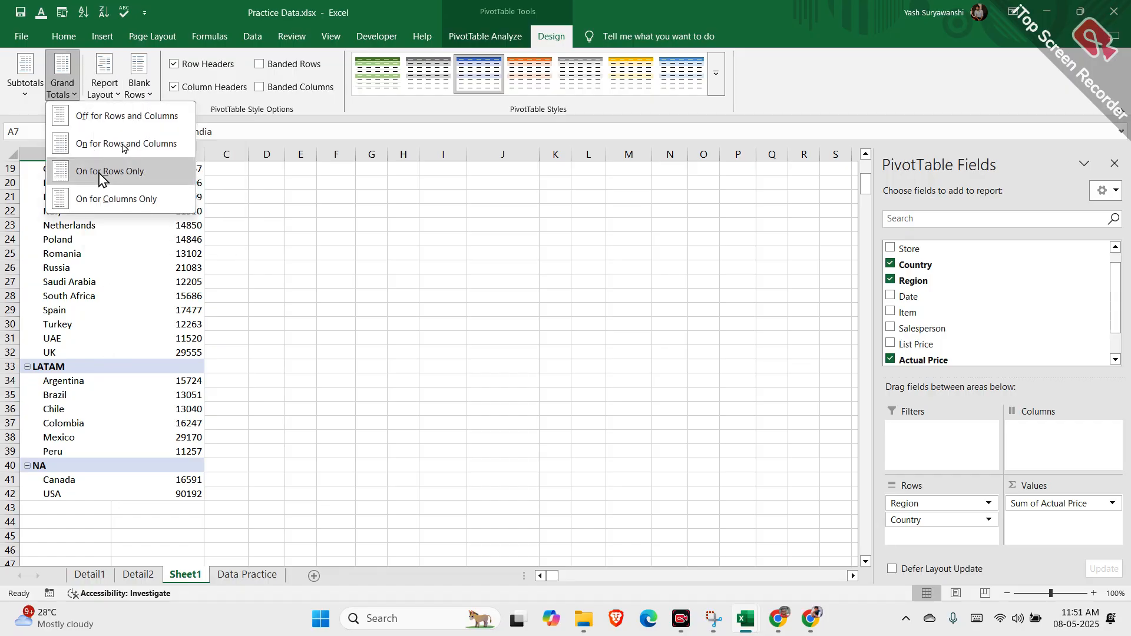
click(101, 196)
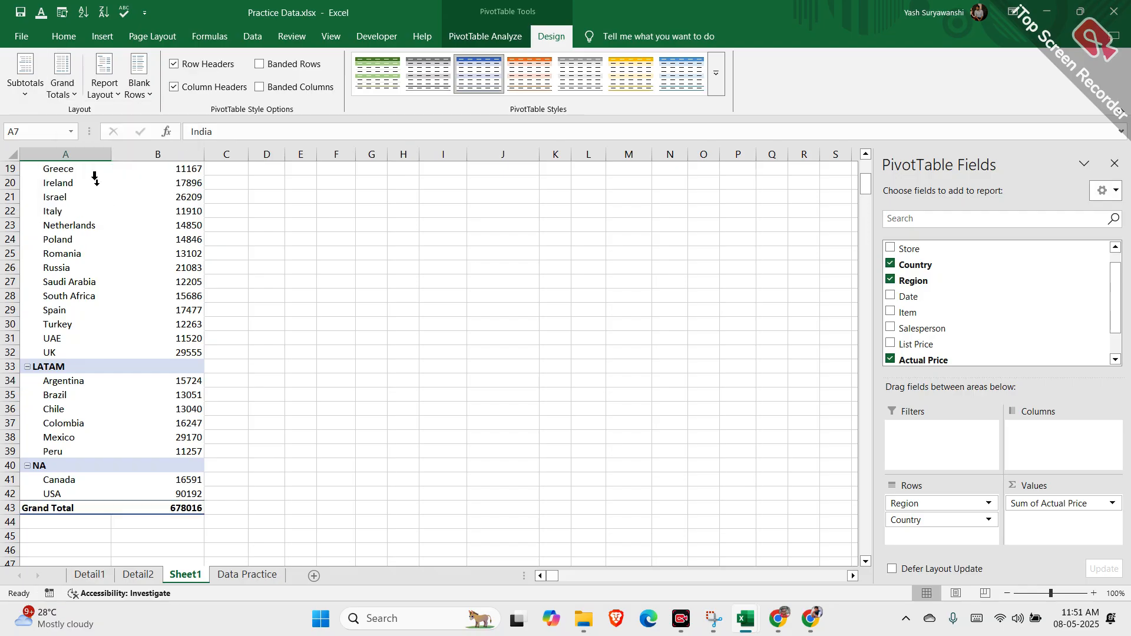
Step: Look over the report layout options and turn on the PivotTable's grand totals for both rows and columns
click(105, 89)
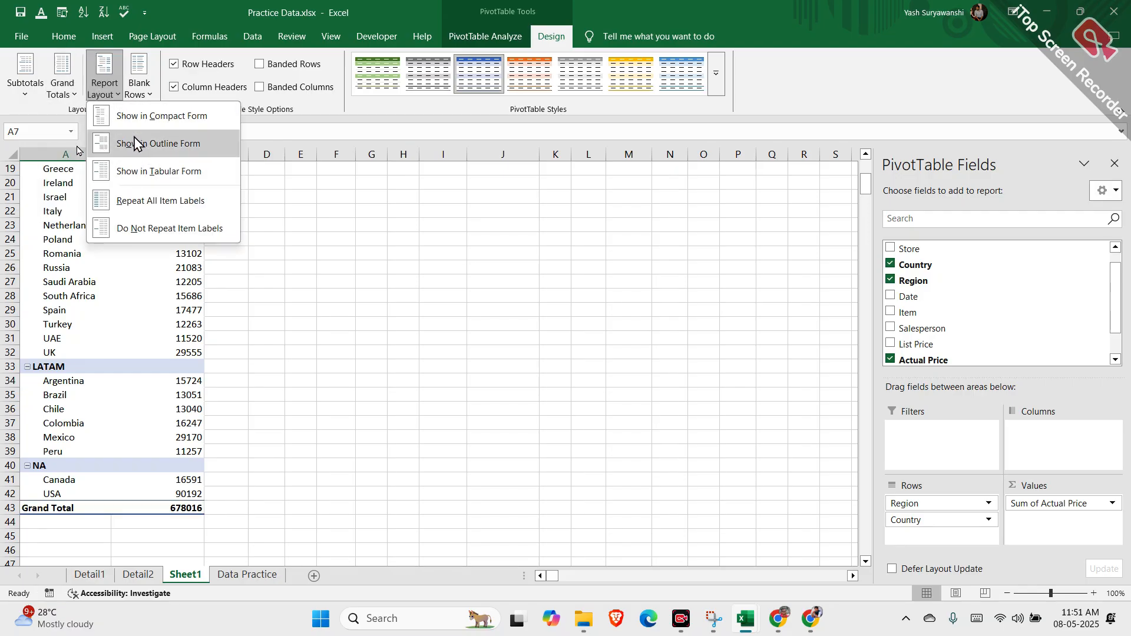
click(167, 147)
click(61, 91)
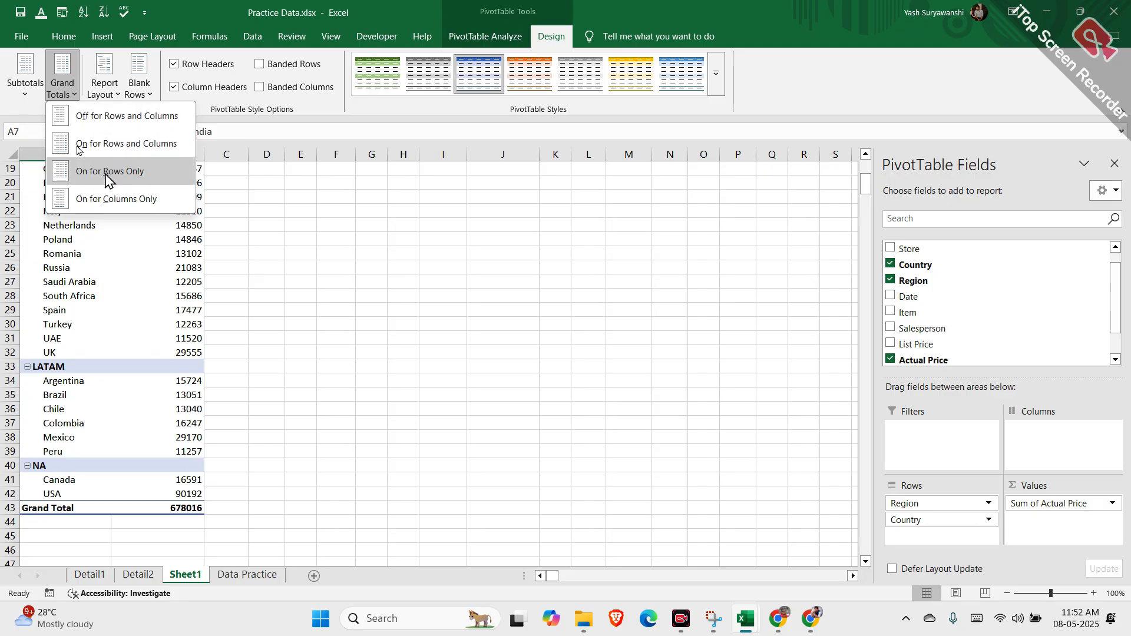
click(103, 152)
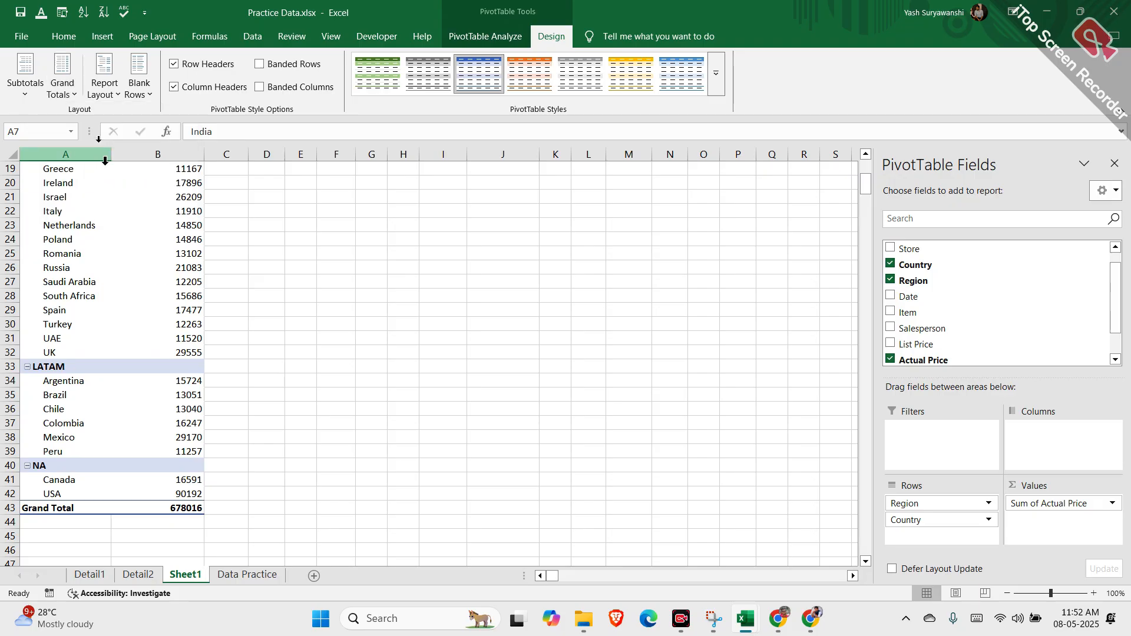
Step: Show all of the PivotTable's subtotals at the bottom of each region group
scroll(92, 330, up, 6)
click(63, 88)
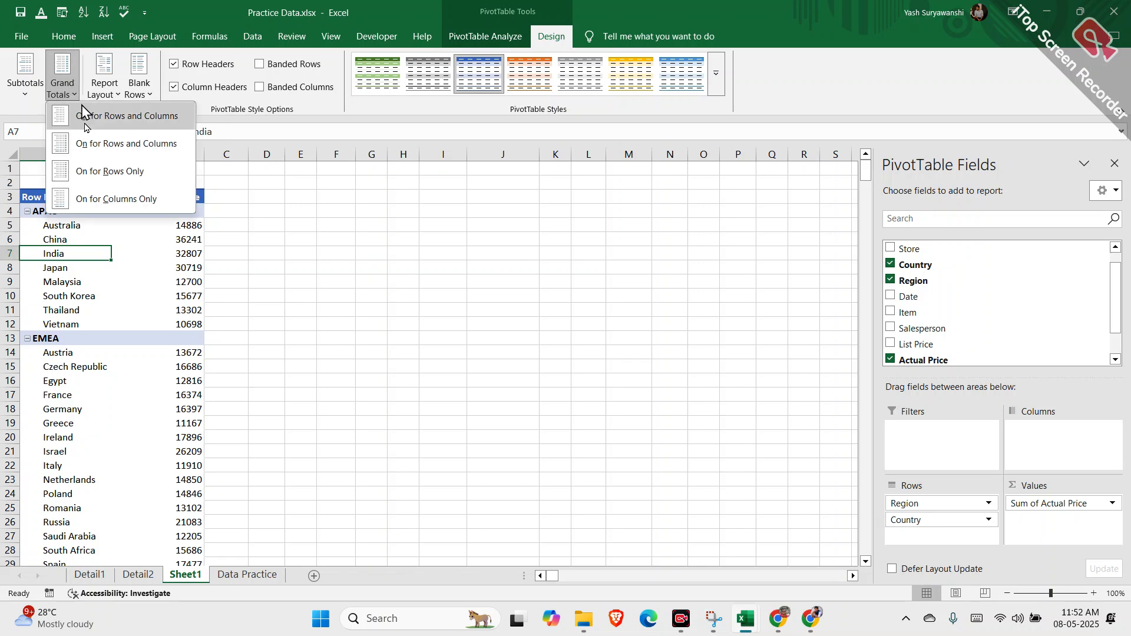
click(23, 92)
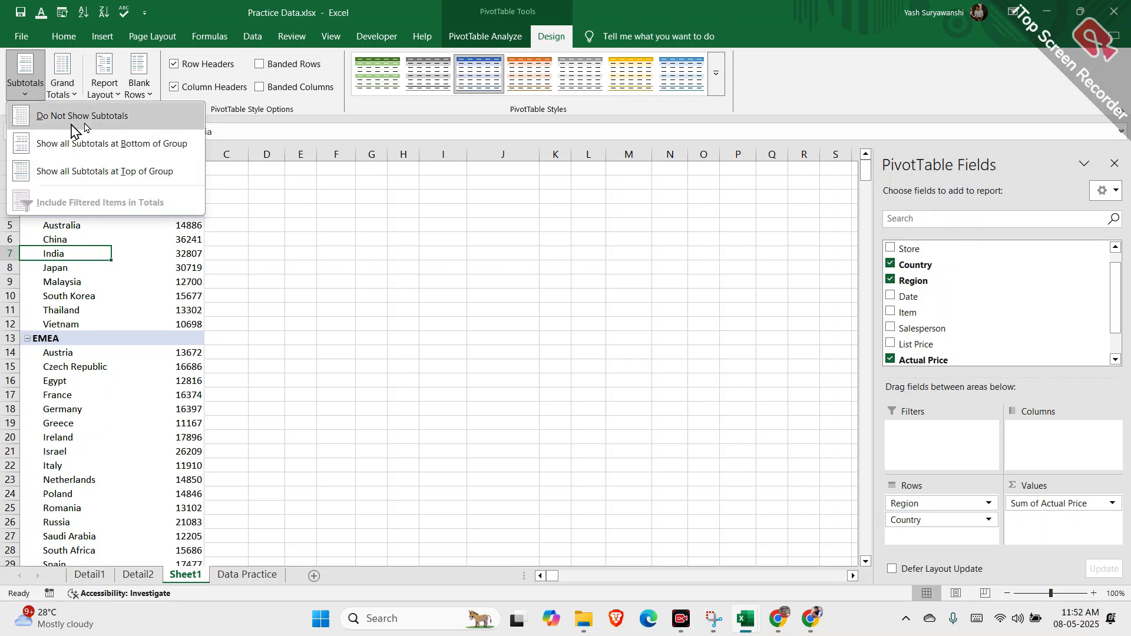
click(77, 144)
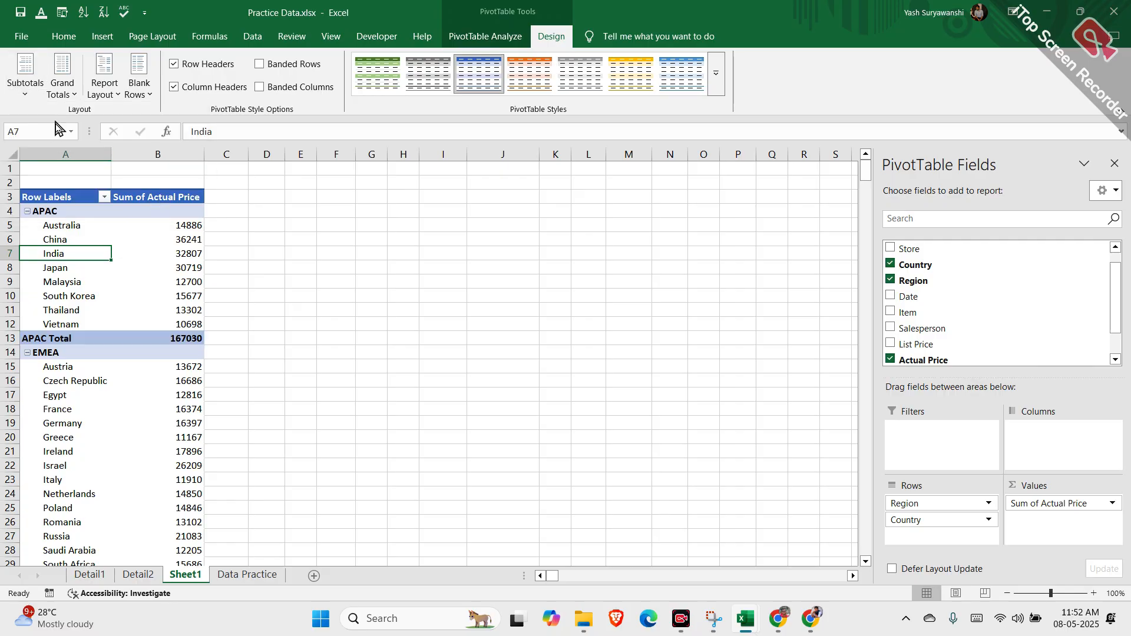
Step: Remove the region subtotals, restore them at the bottom of each group, and review the total rows through the whole PivotTable
click(29, 91)
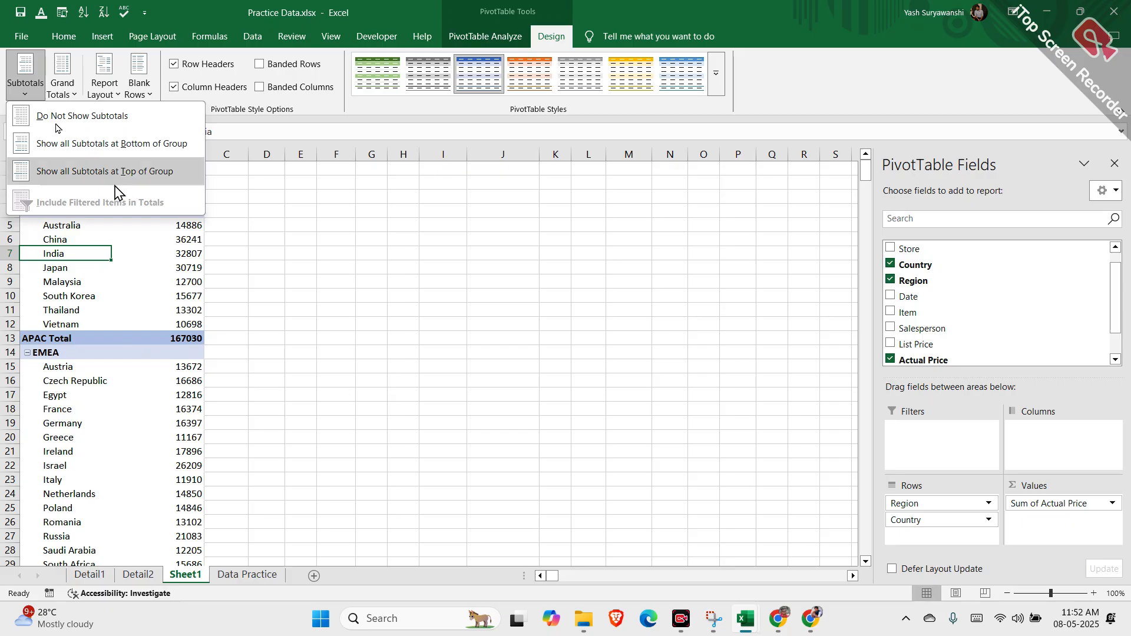
click(106, 117)
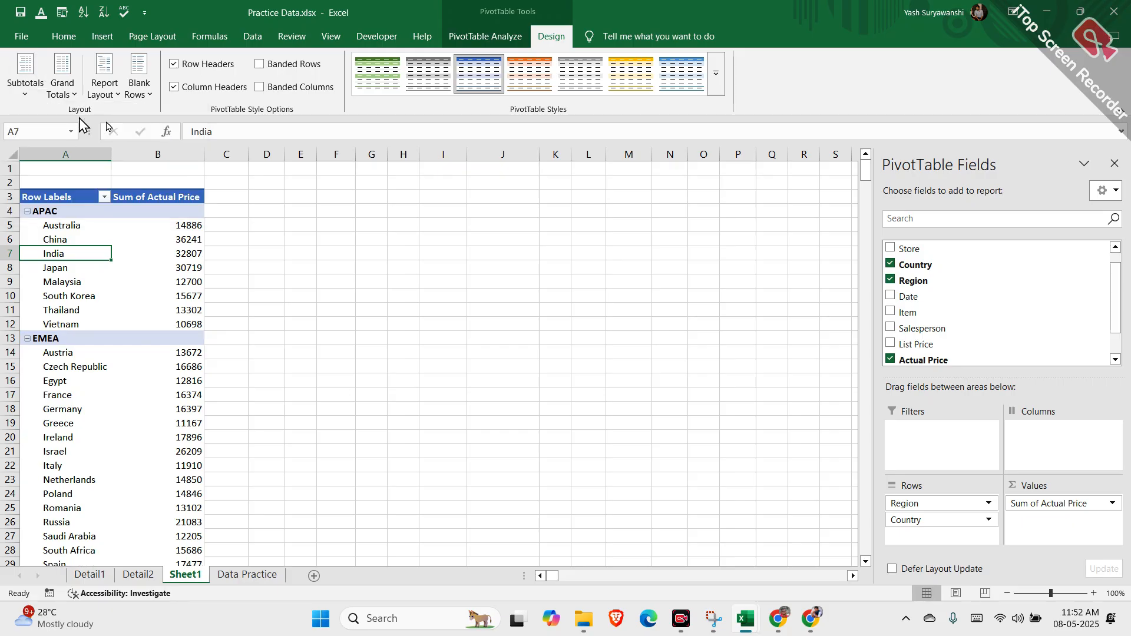
click(27, 94)
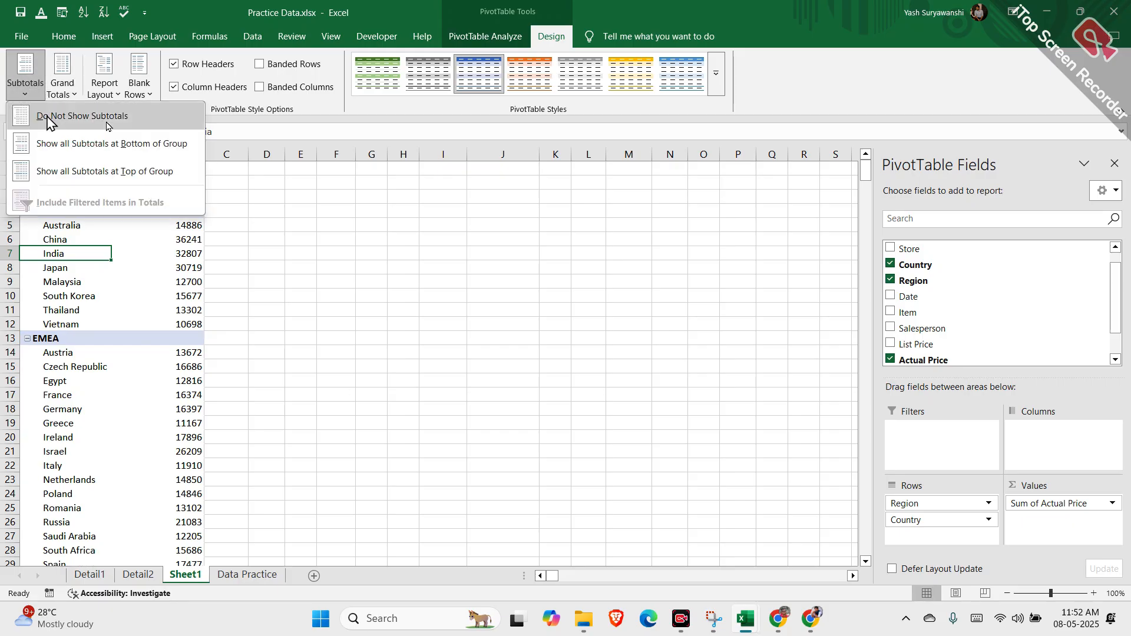
click(59, 144)
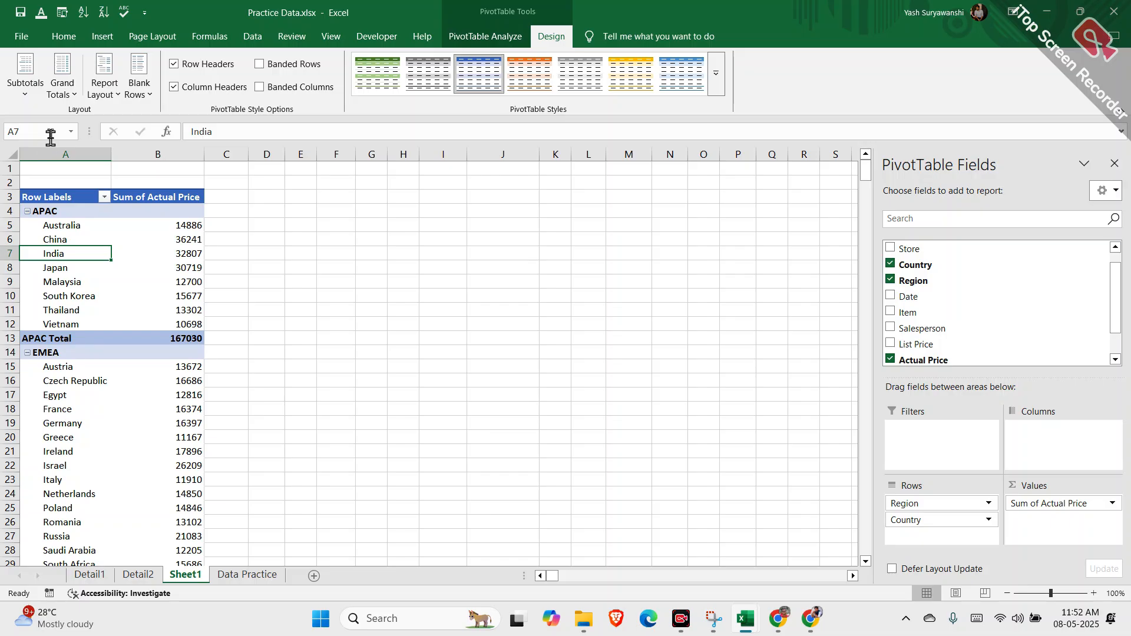
scroll(106, 358, down, 8)
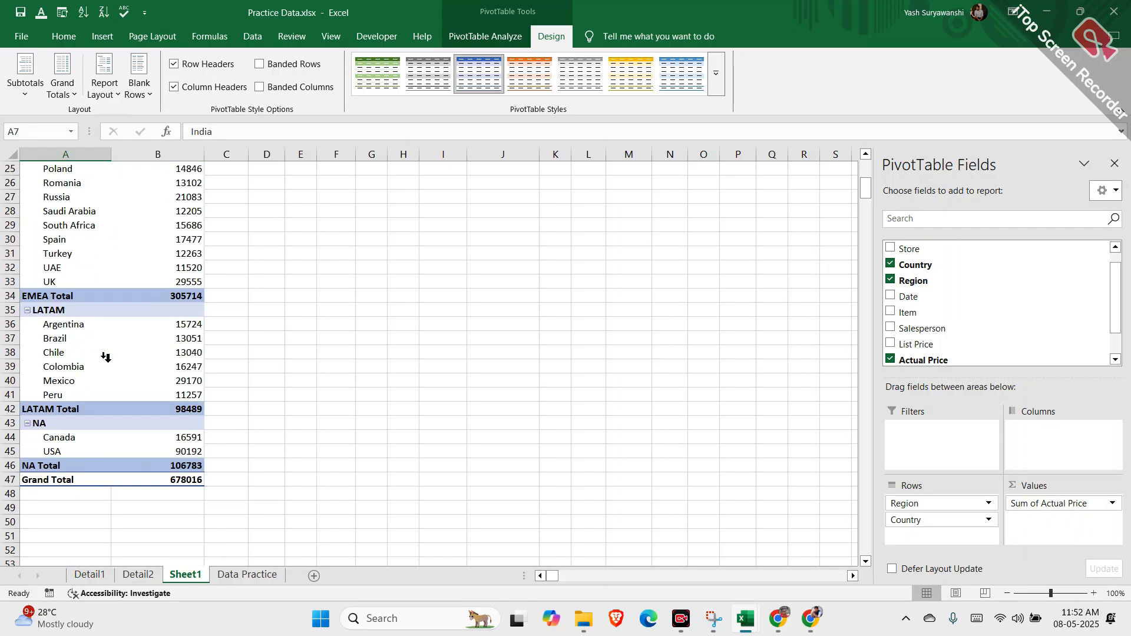
scroll(106, 357, up, 6)
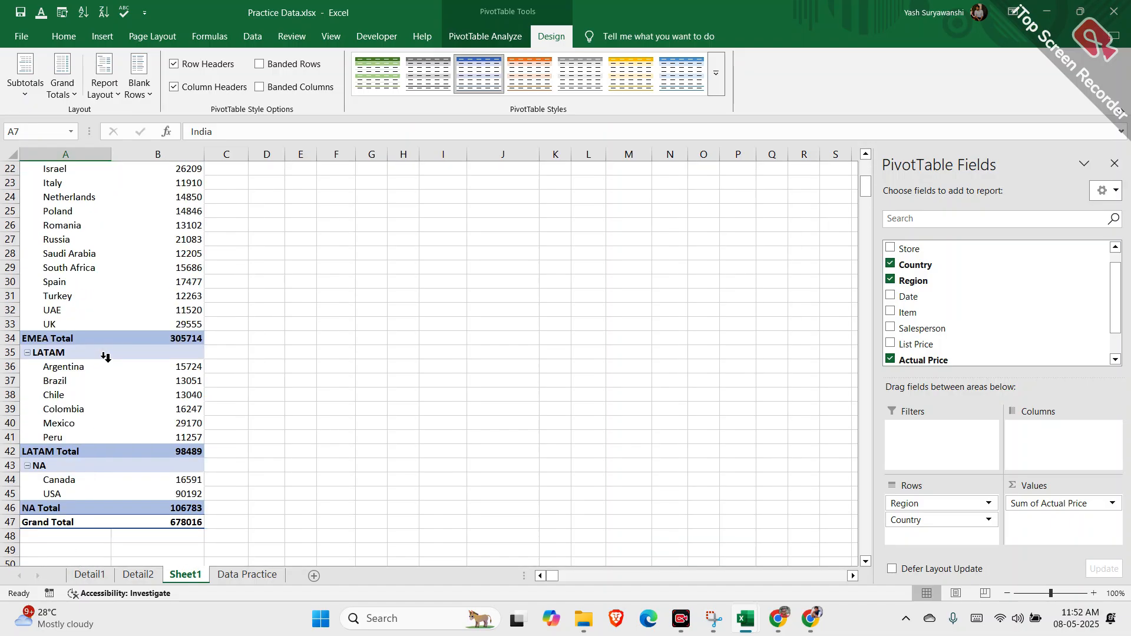
scroll(106, 357, up, 2)
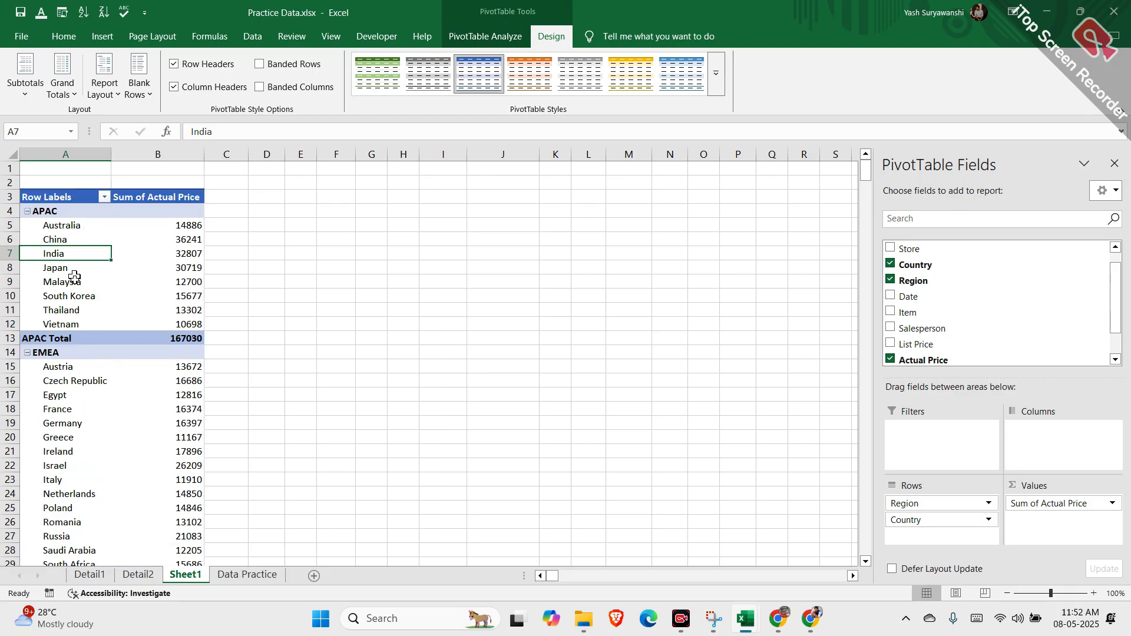
Step: Check the APAC total row and the EMEA header row, and switch the PivotTable's report layout to Tabular Form
click(82, 341)
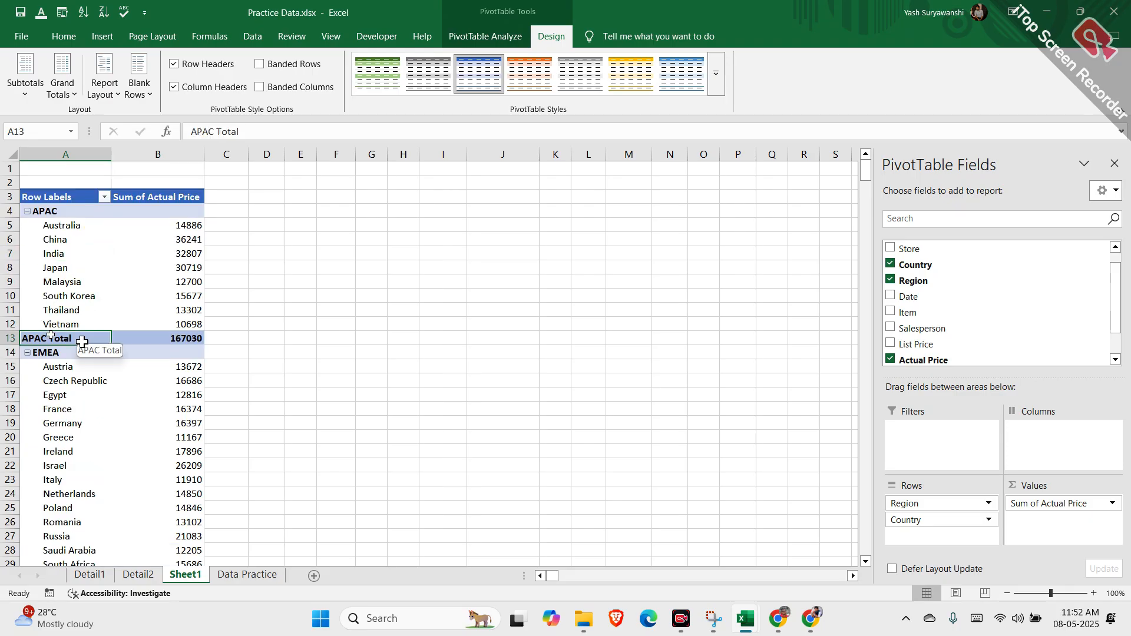
click(152, 340)
click(89, 352)
click(157, 353)
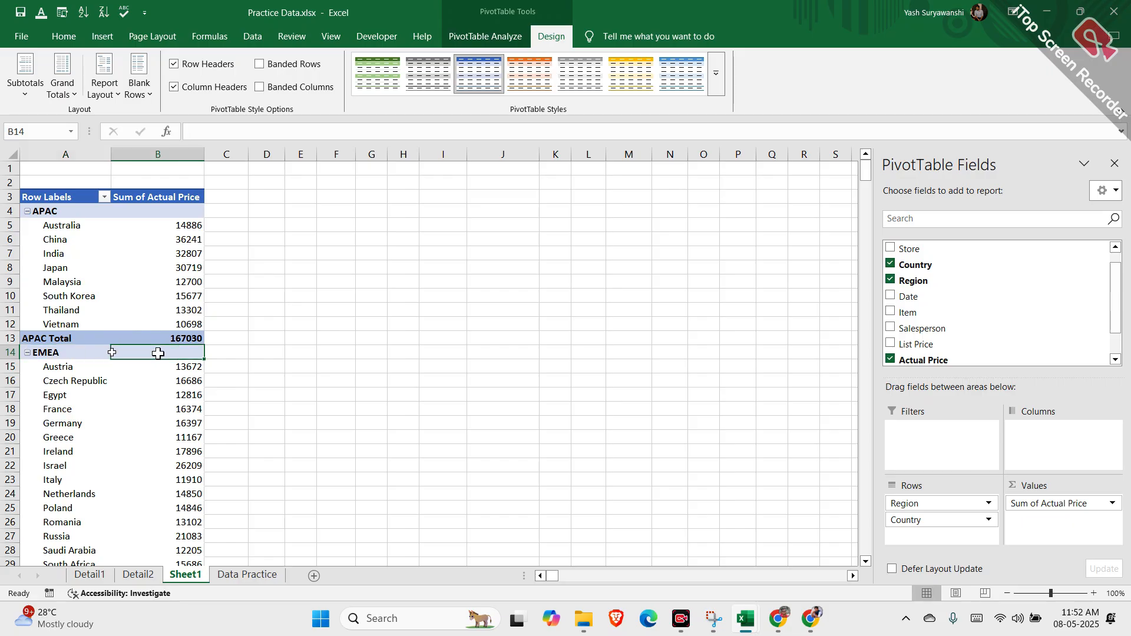
click(77, 199)
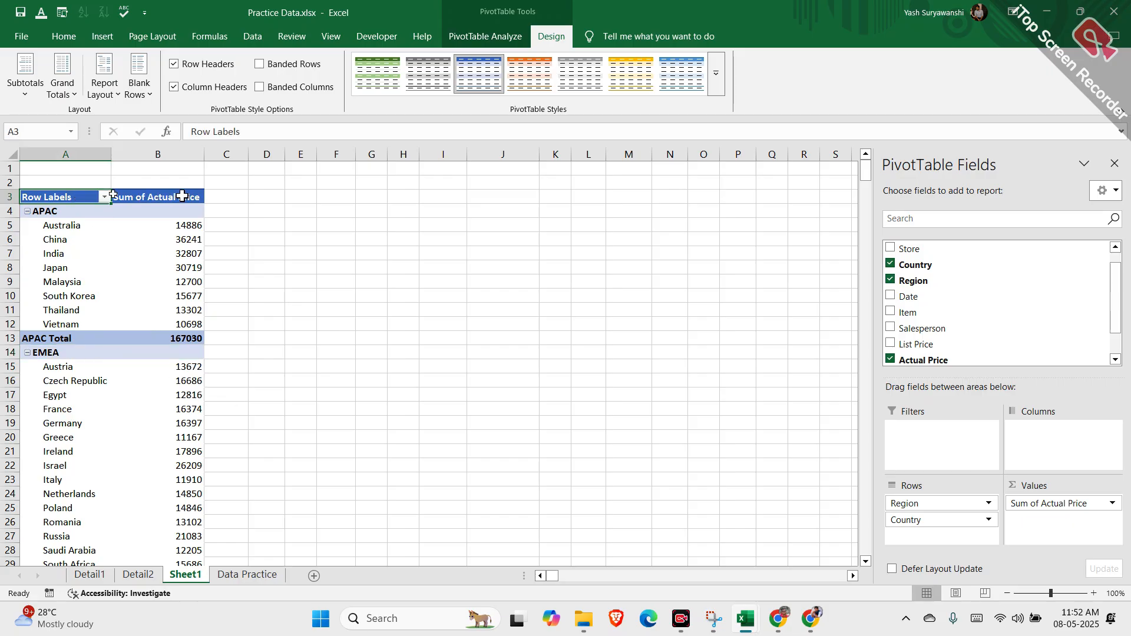
click(106, 95)
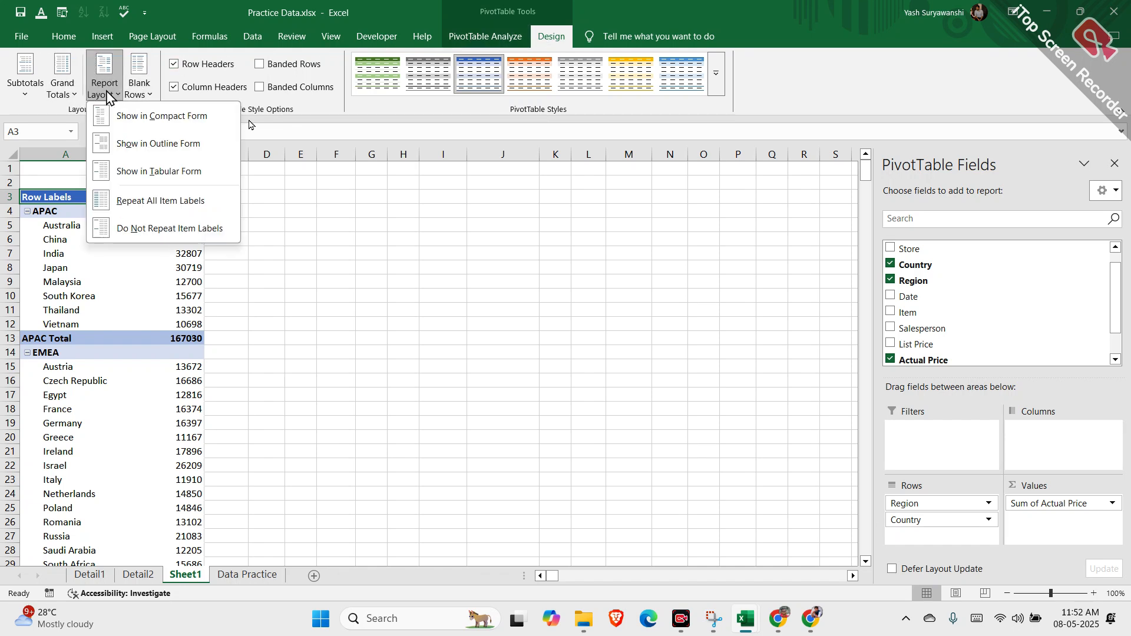
click(148, 171)
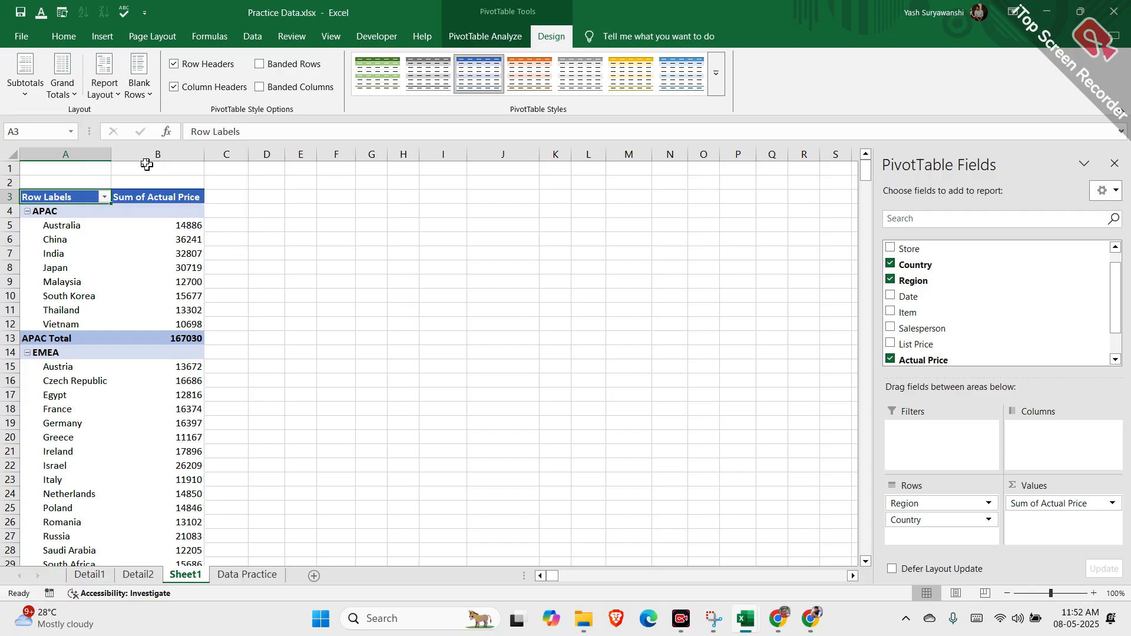
click(434, 238)
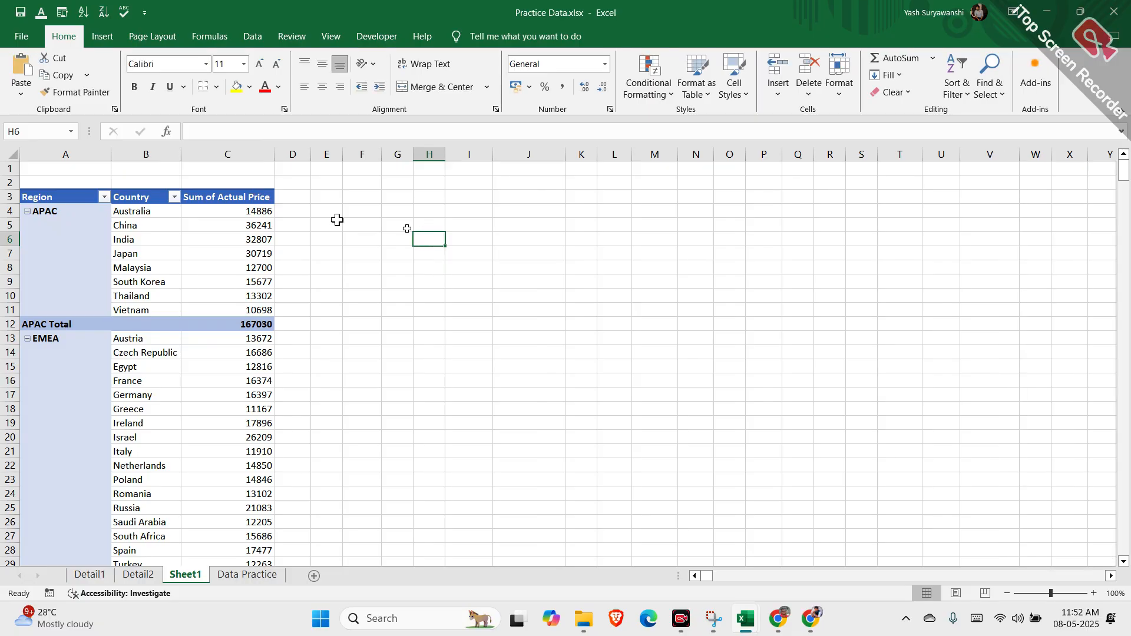
Step: Hide the expand/collapse buttons beside the PivotTable's region labels
click(174, 225)
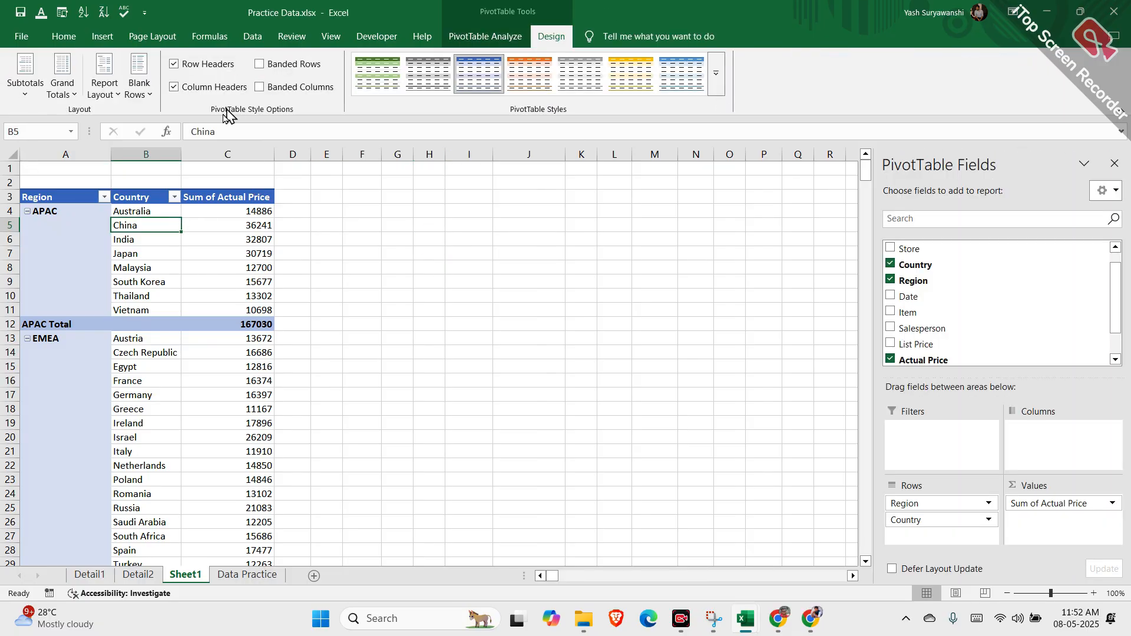
click(461, 41)
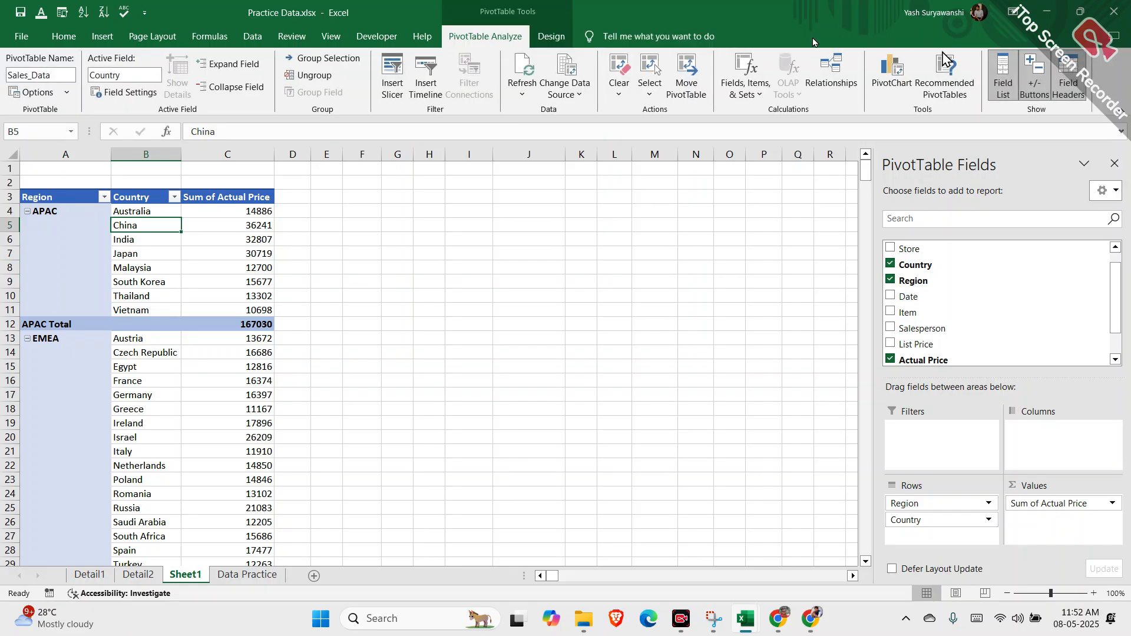
click(1035, 76)
click(358, 298)
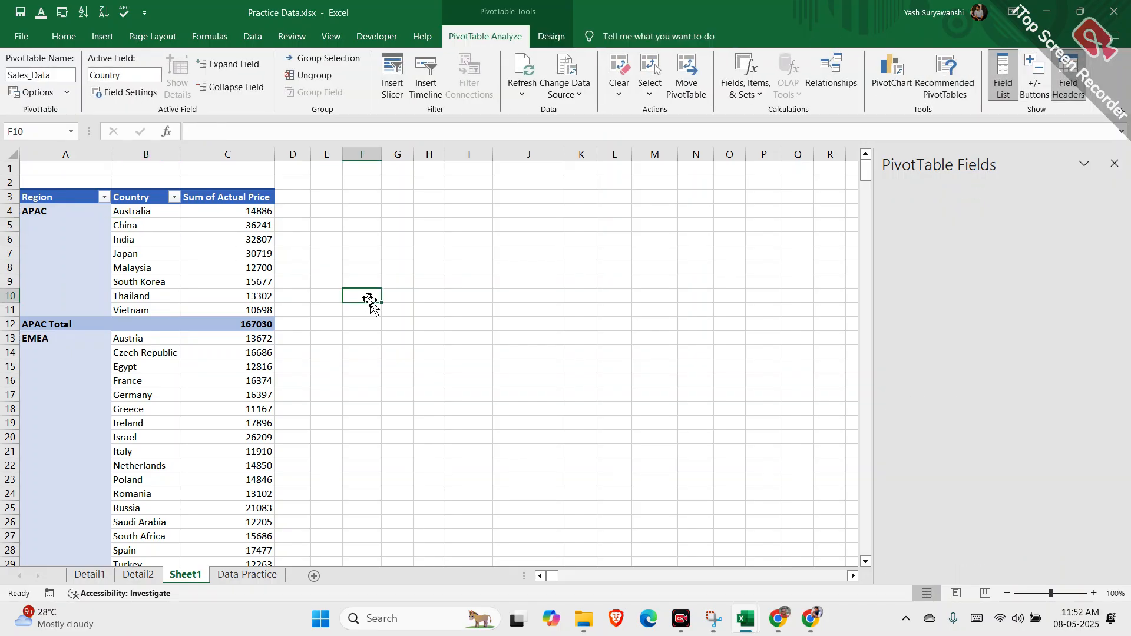
Step: Examine the Region, Country and Sum of Actual Price columns and the APAC total row in the tabular layout
click(79, 210)
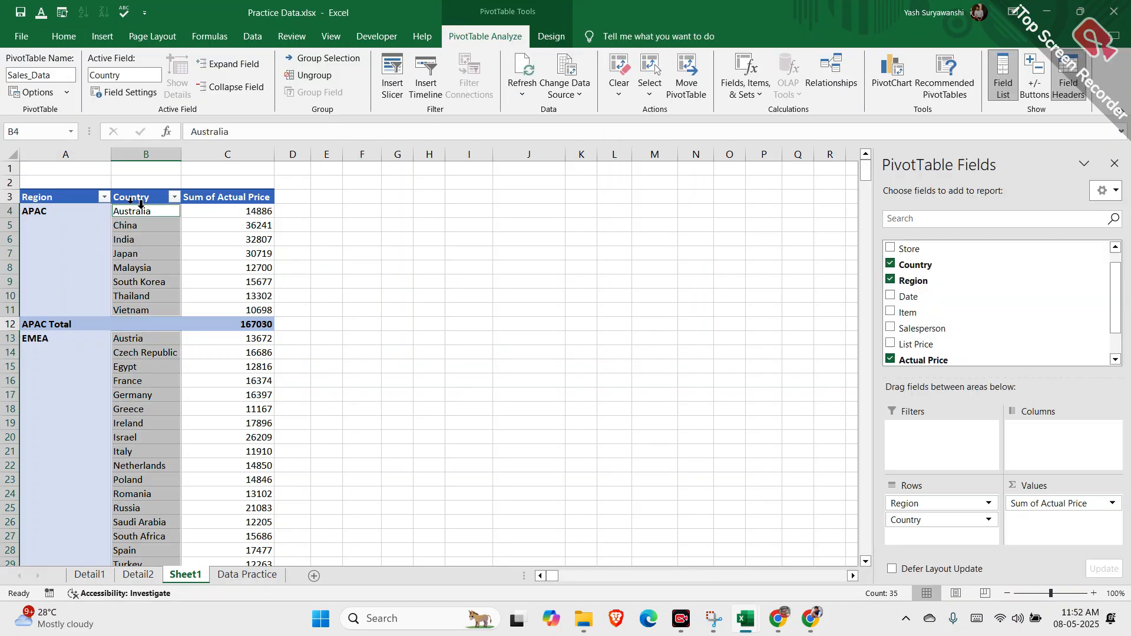
click(230, 213)
click(63, 324)
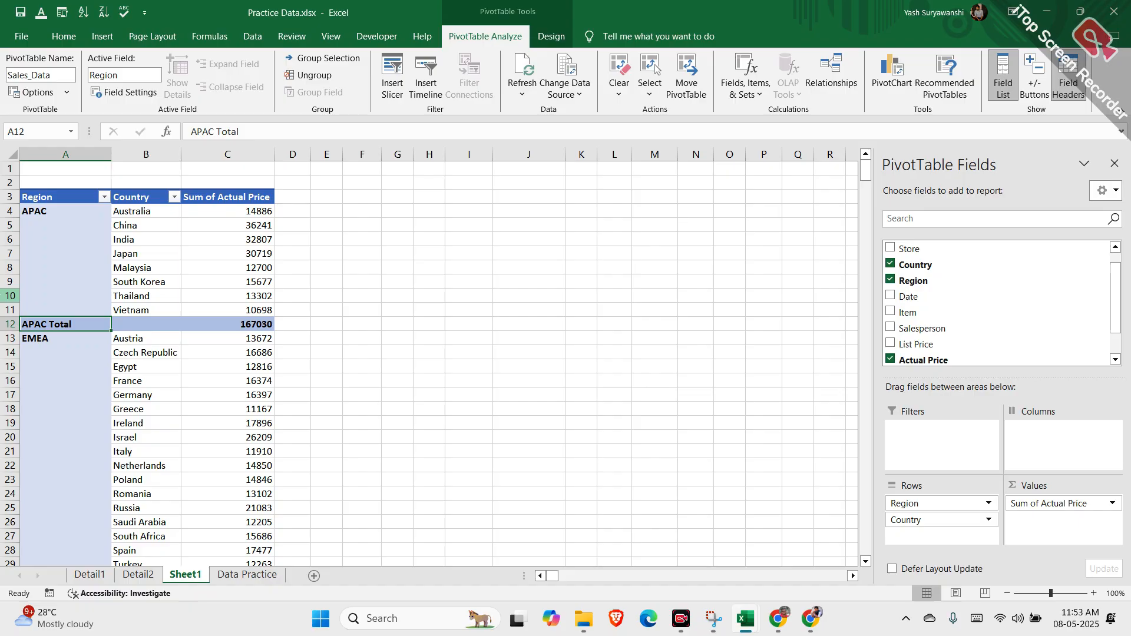
click(142, 217)
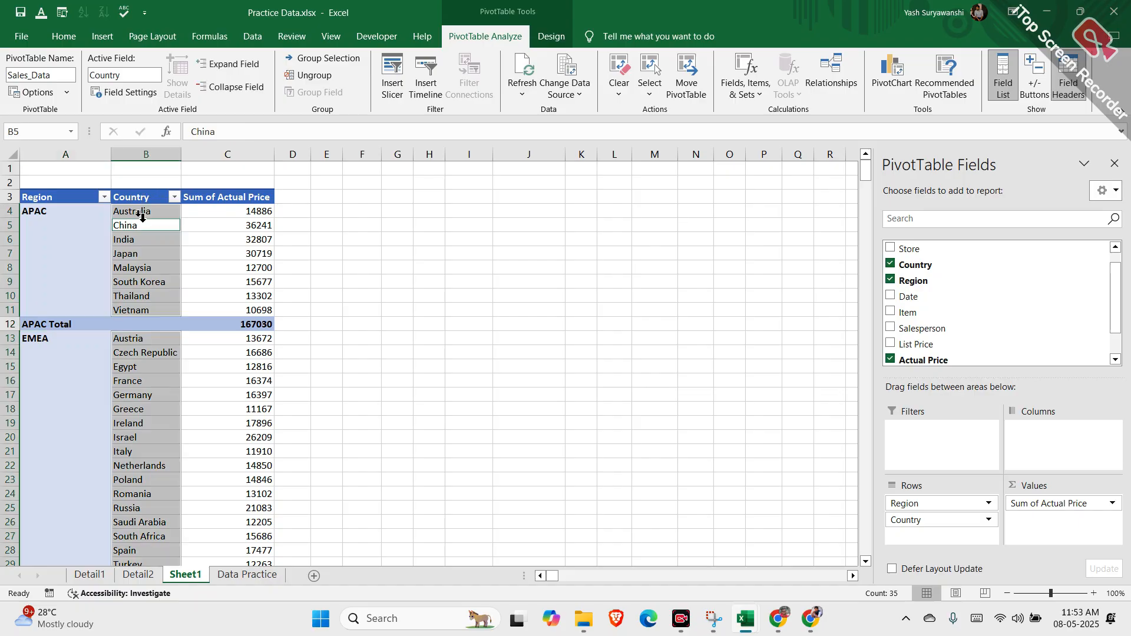
drag(53, 199, 217, 204)
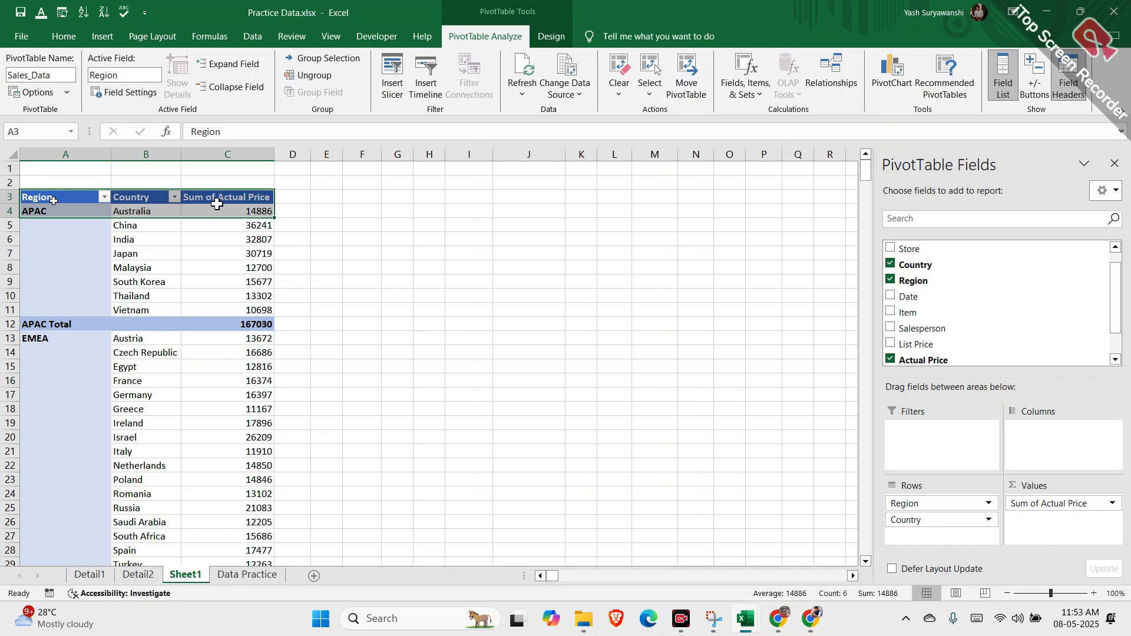
click(147, 267)
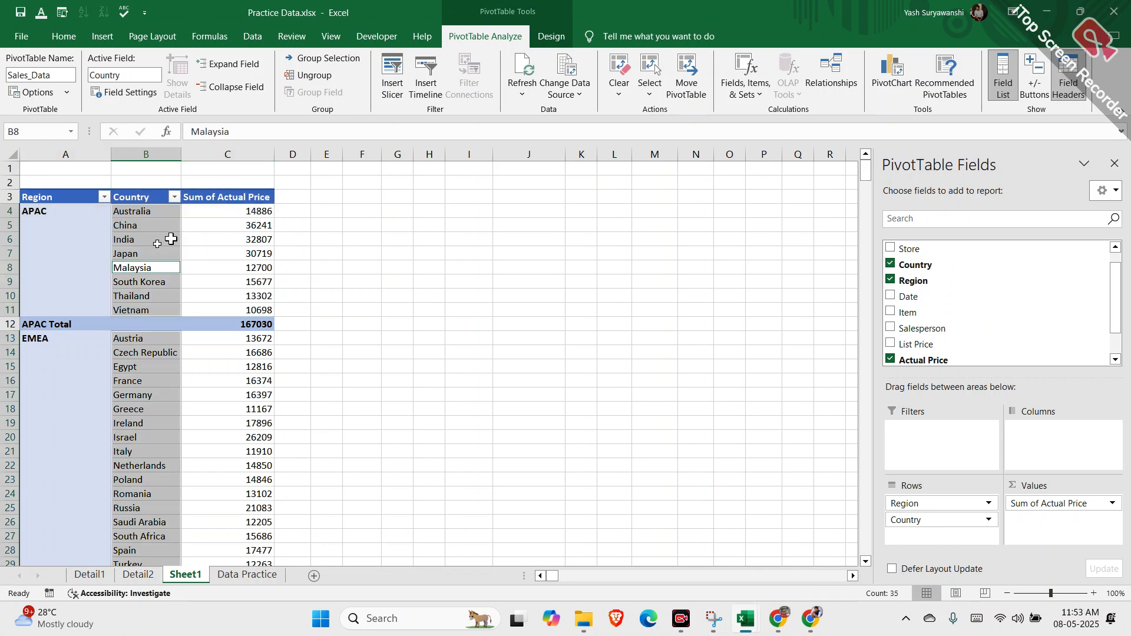
click(232, 227)
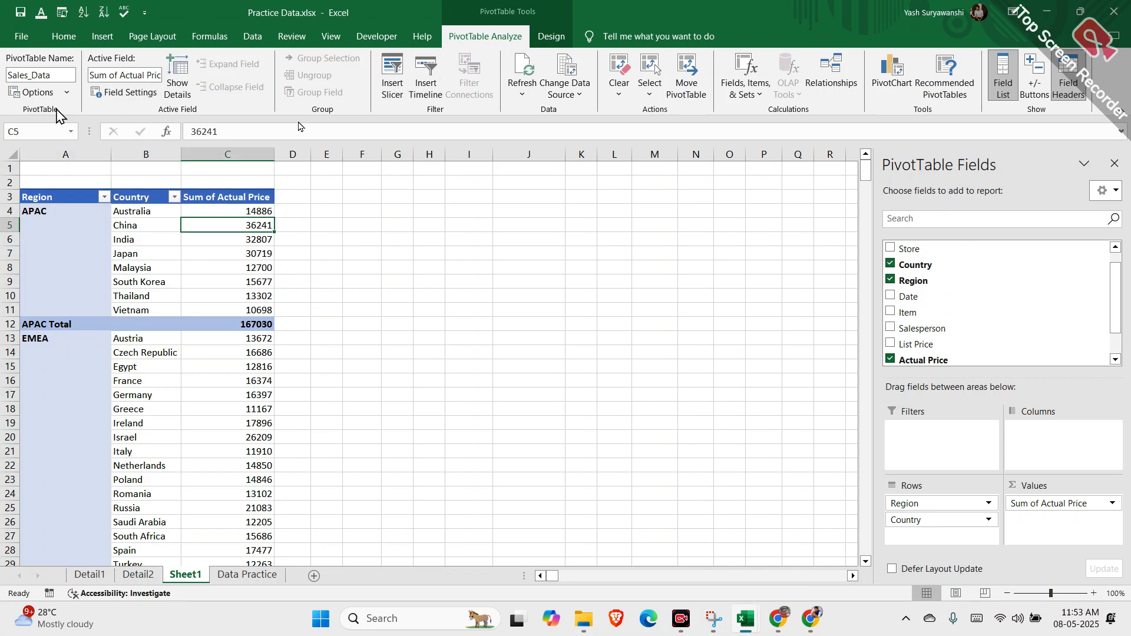
click(137, 237)
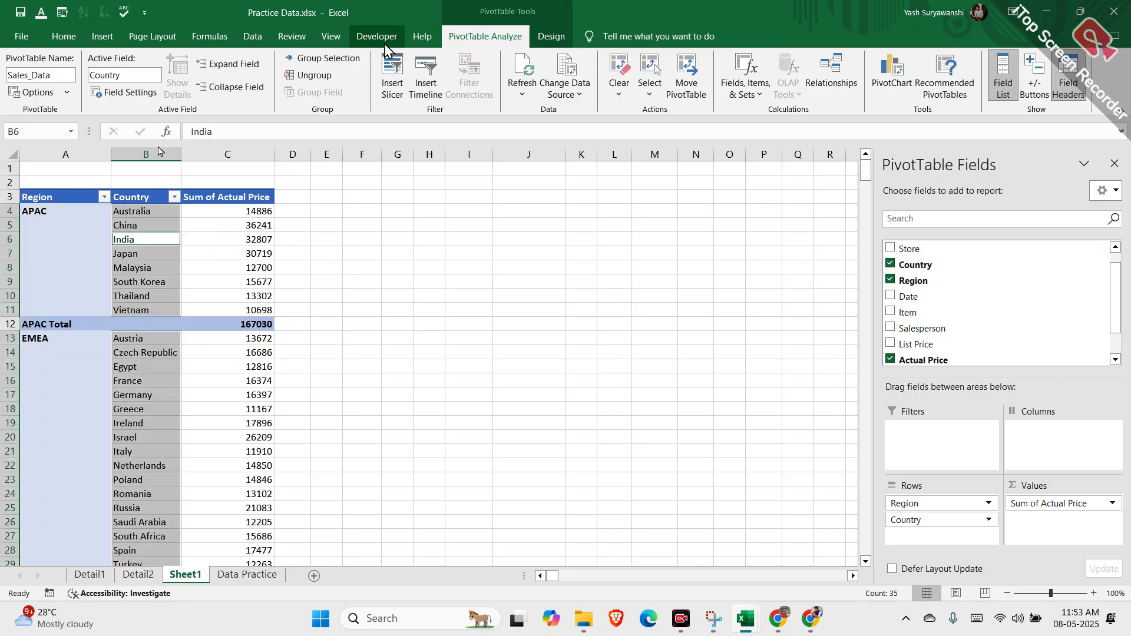
Step: Switch the PivotTable to Outline Form and review its region rows down to the grand total
click(536, 37)
click(62, 82)
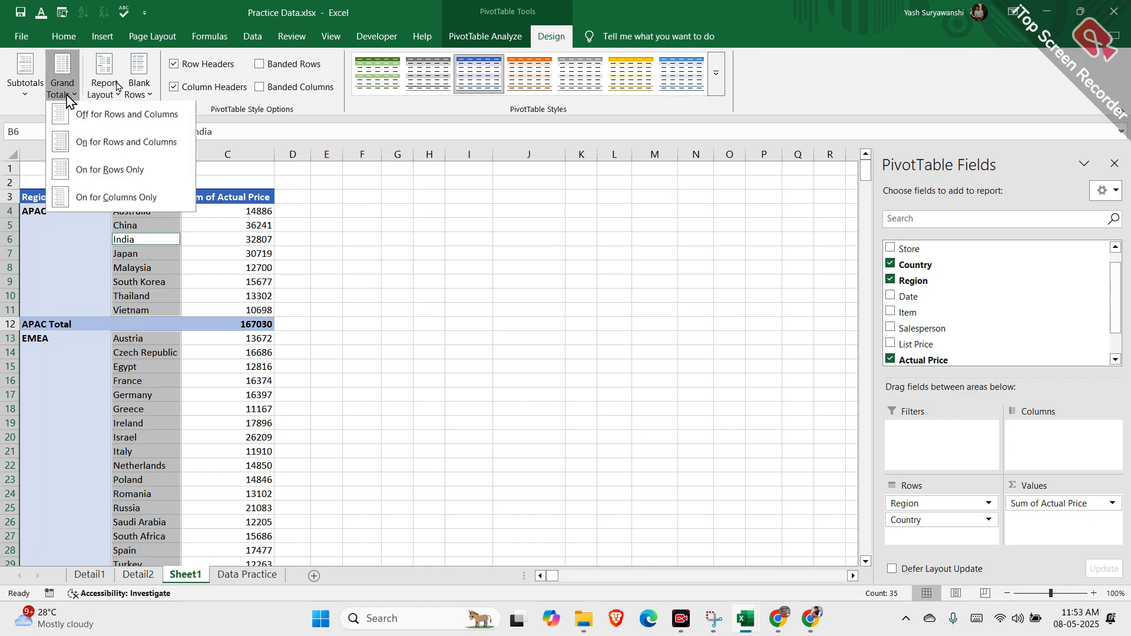
click(139, 85)
click(102, 88)
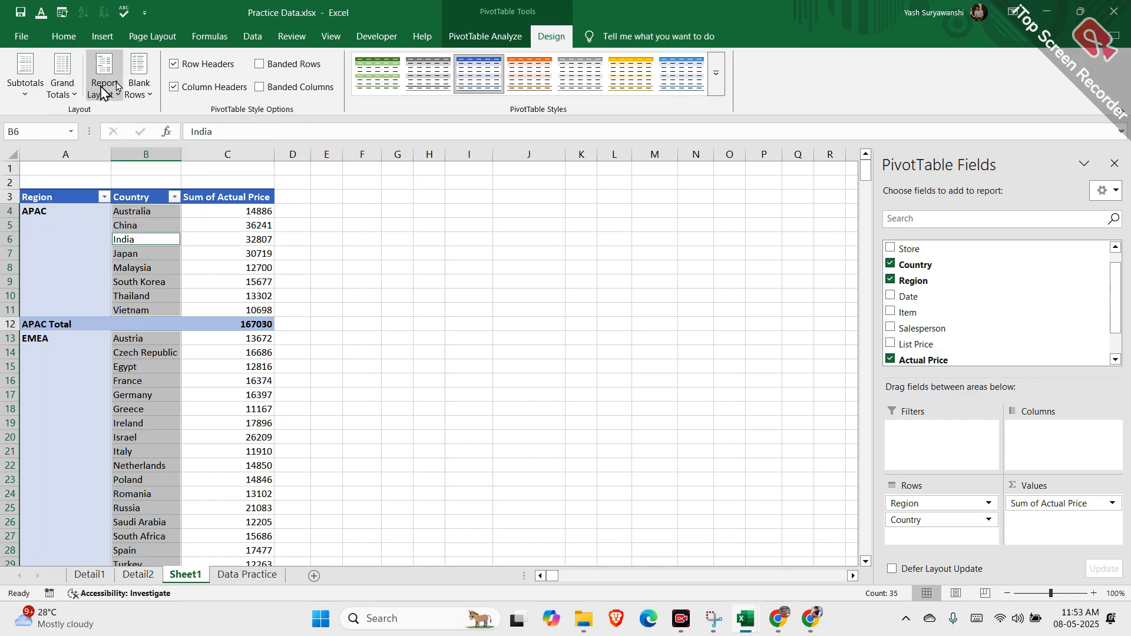
click(128, 144)
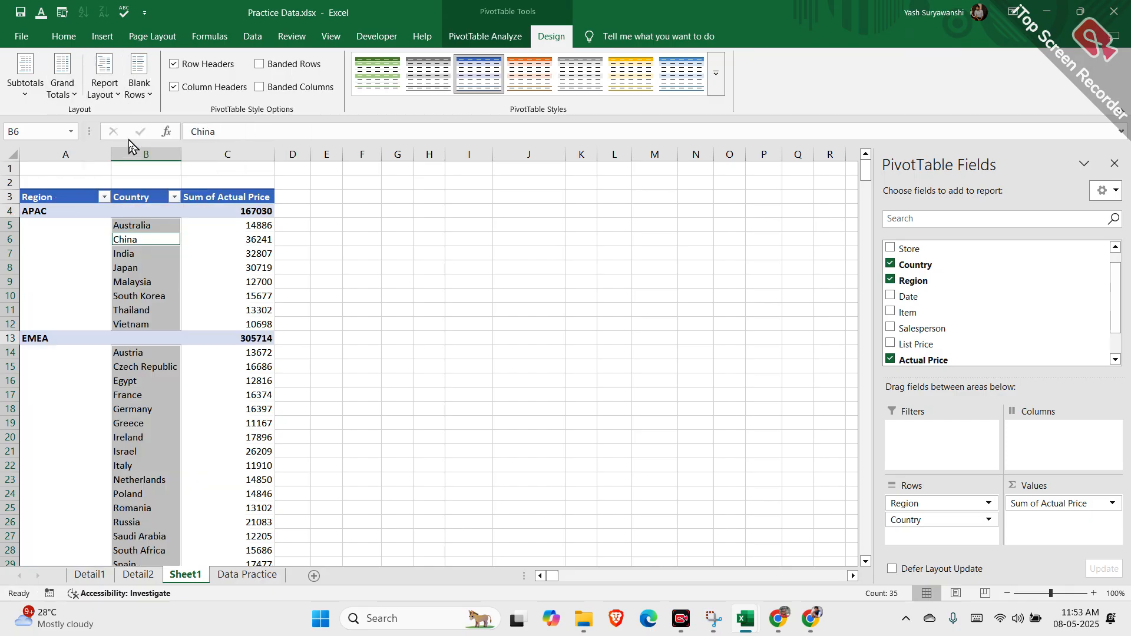
click(222, 281)
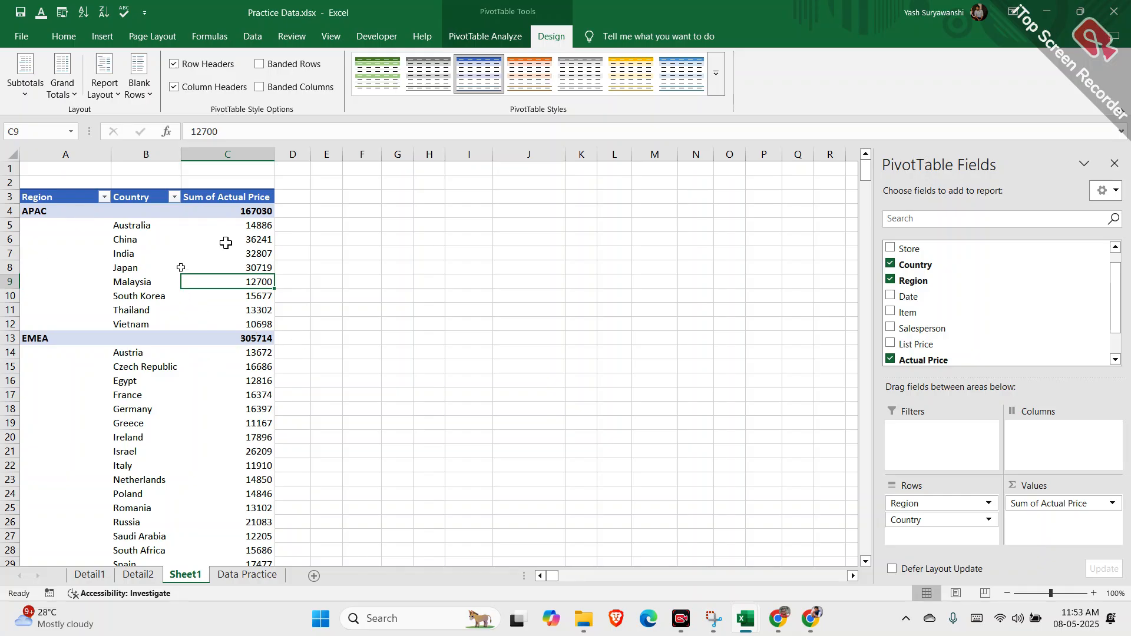
scroll(207, 295, down, 7)
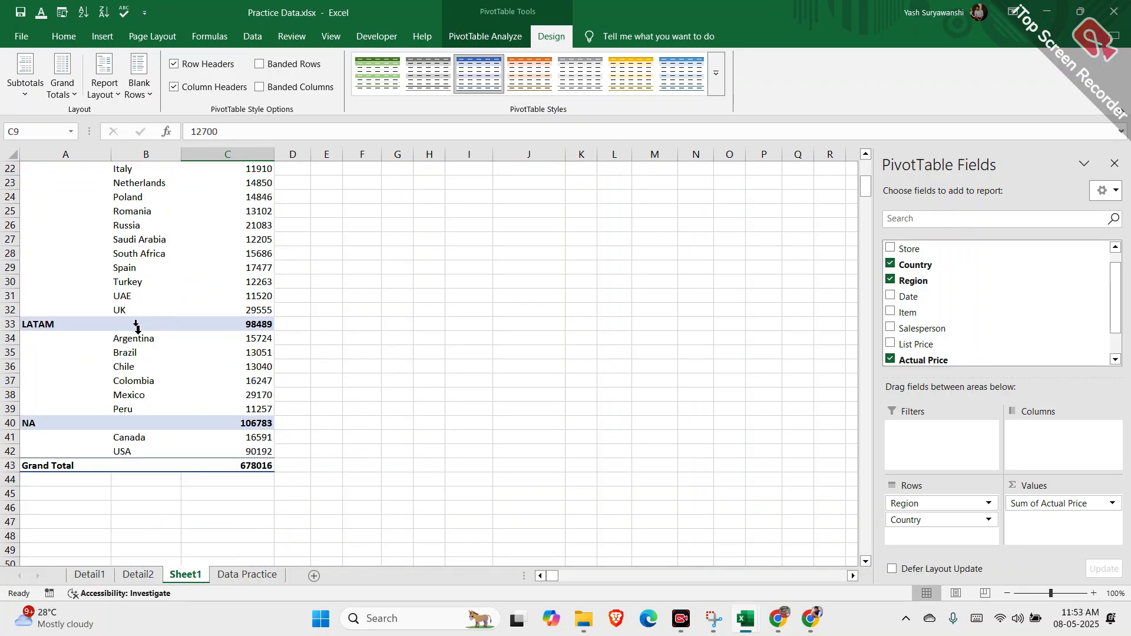
scroll(162, 315, up, 7)
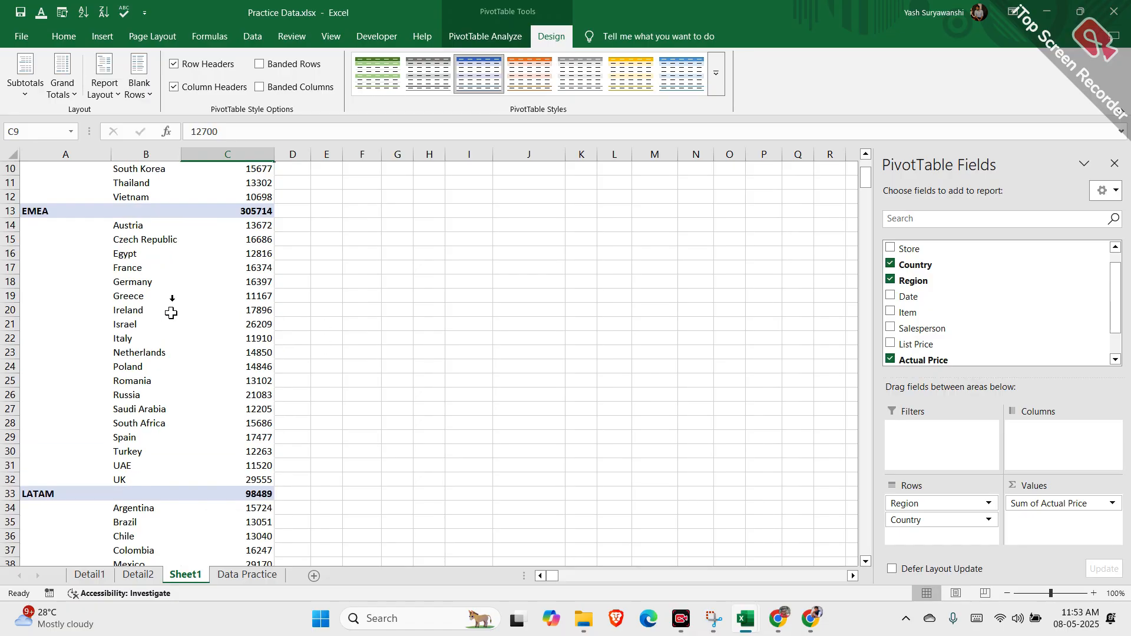
Step: Show the PivotTable in Compact Form and look over its country rows
click(131, 241)
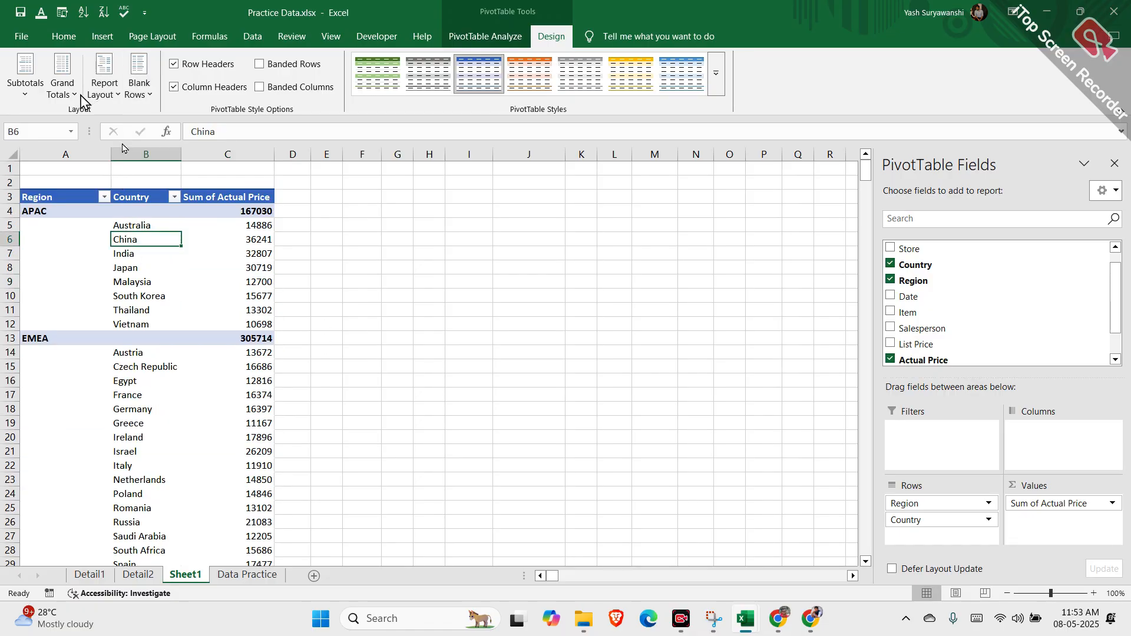
click(105, 88)
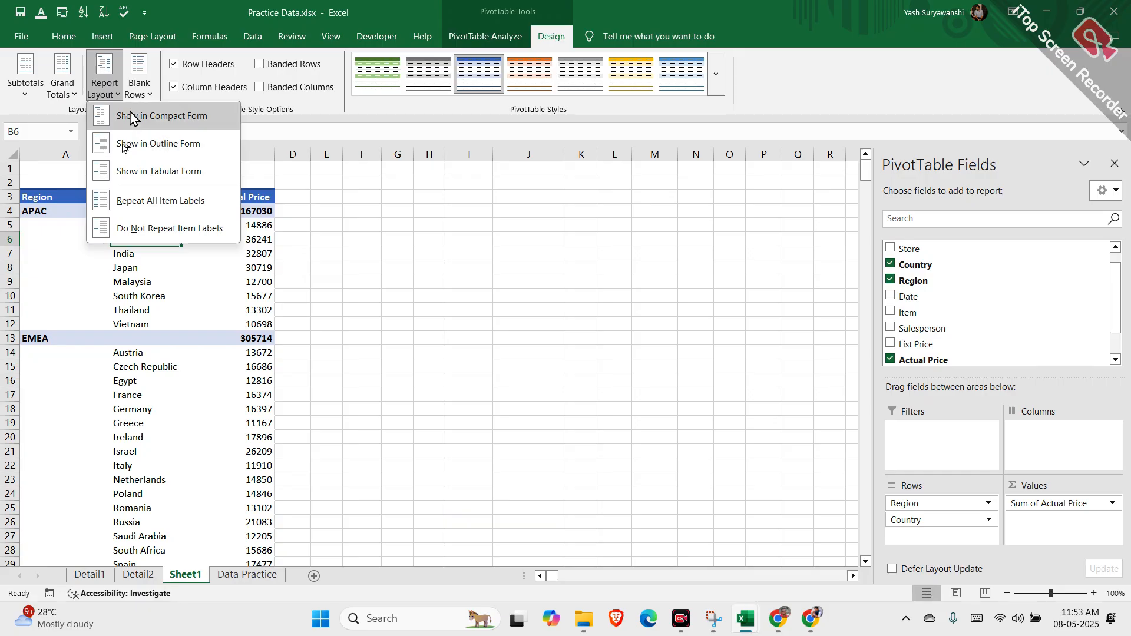
click(126, 116)
mouse_move(130, 289)
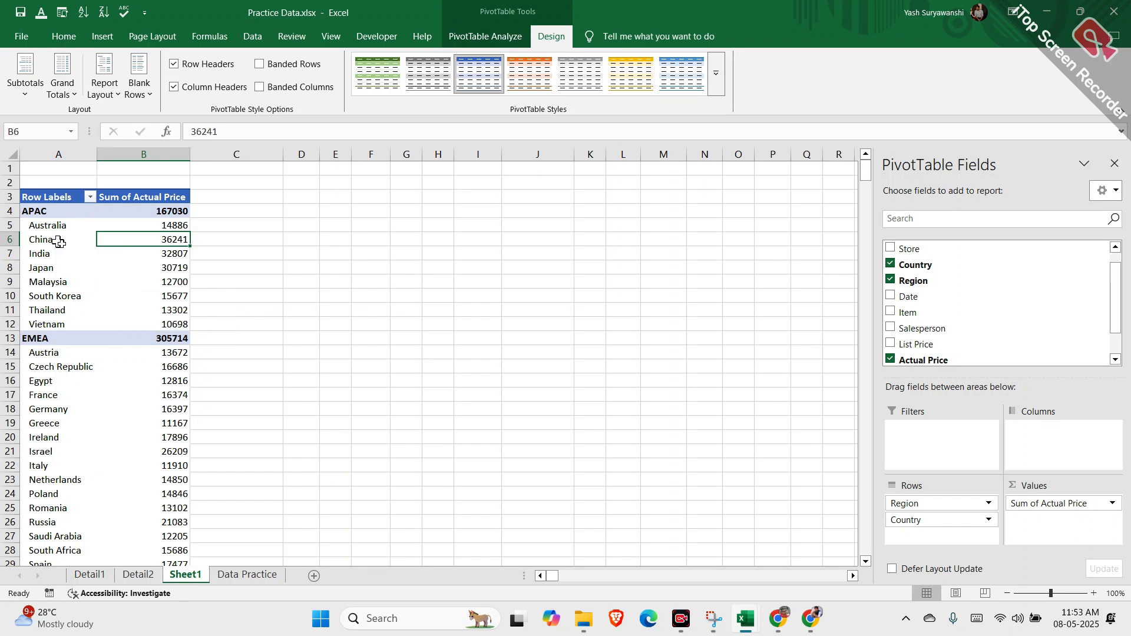
mouse_move(59, 242)
Step: Switch the PivotTable to Tabular Form for comparison and return it to Compact Form
click(105, 86)
click(156, 168)
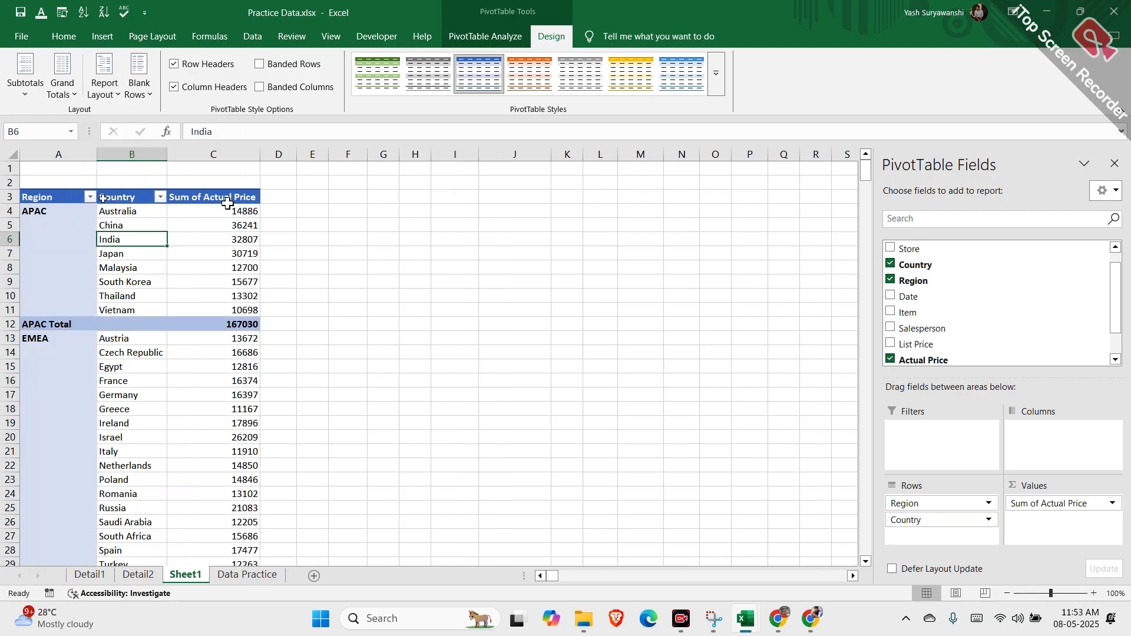
click(106, 95)
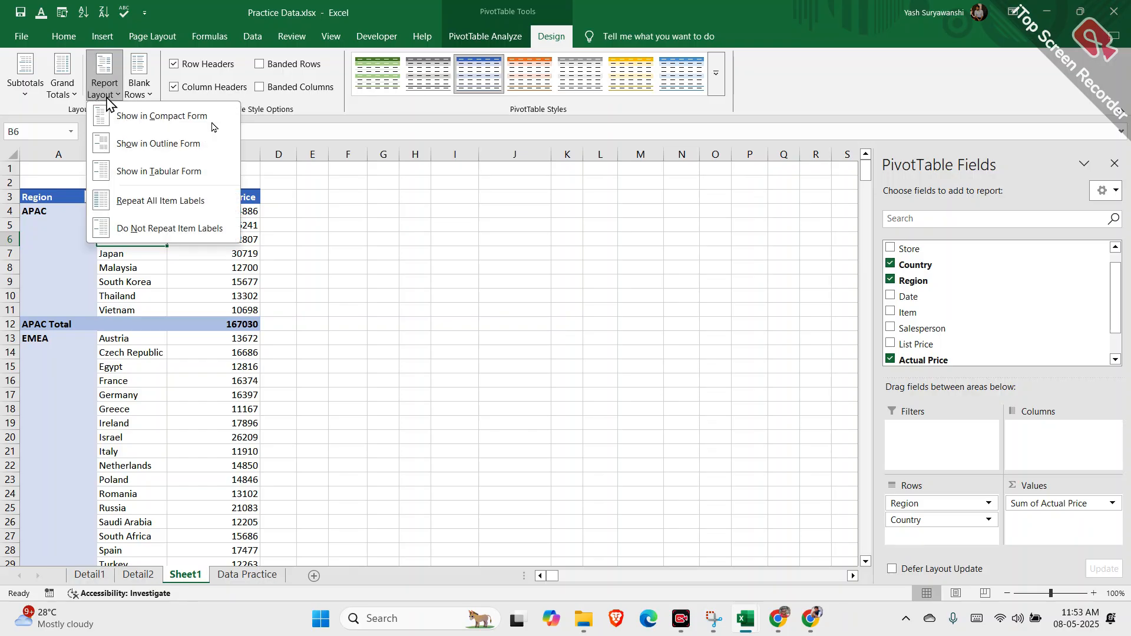
click(124, 118)
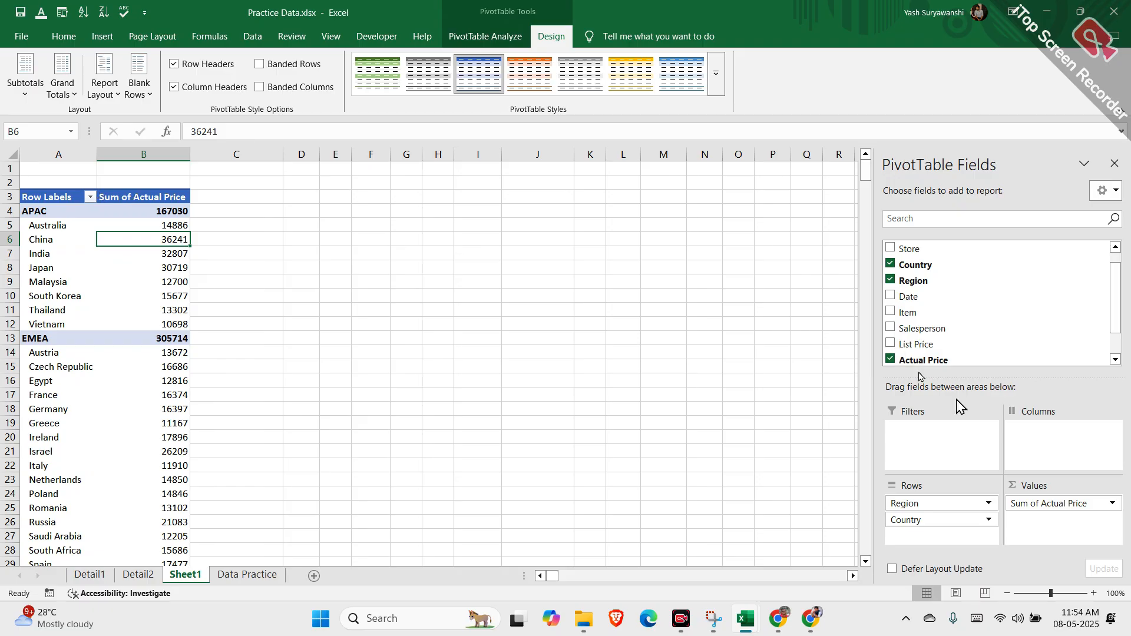
Step: Change the Actual Price value field to summarize by Average instead of Sum
click(1112, 506)
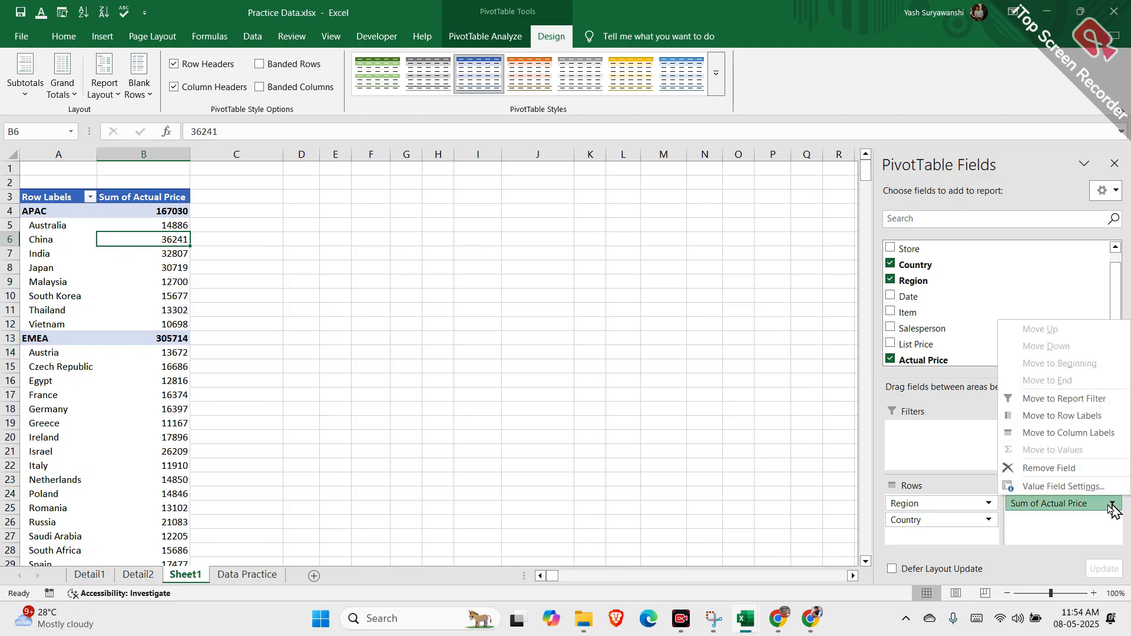
click(109, 238)
click(111, 226)
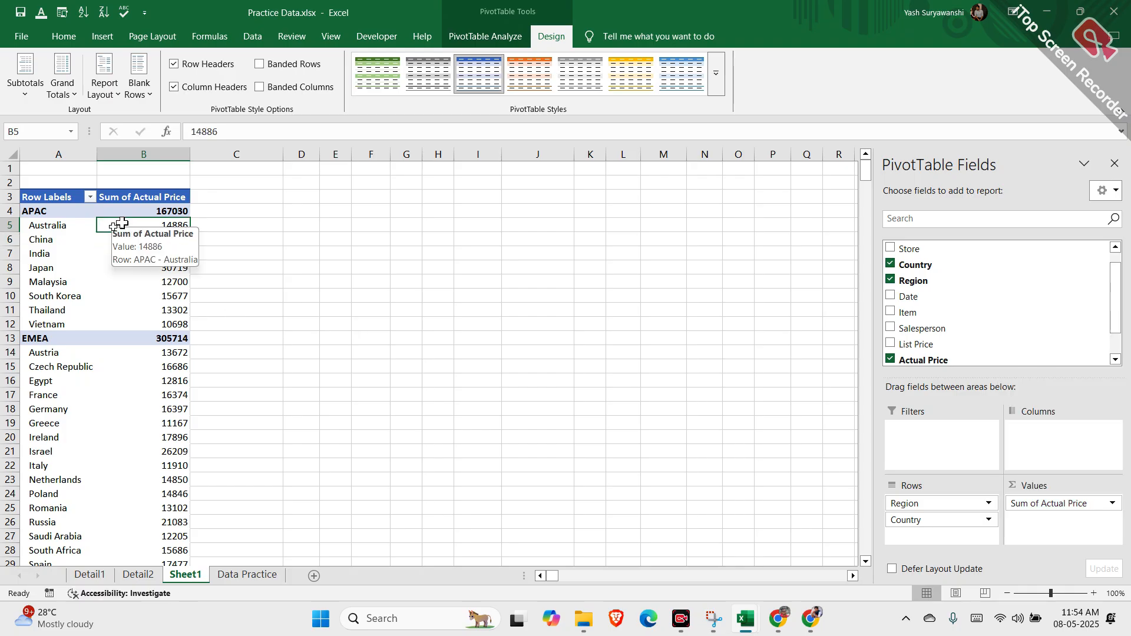
click(1112, 504)
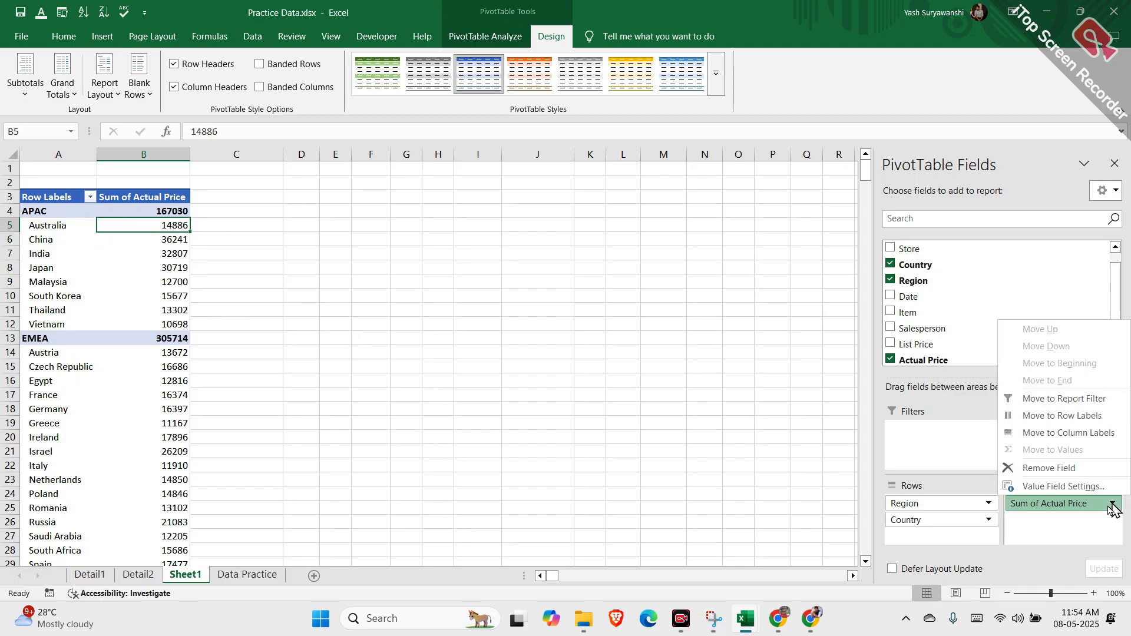
click(1071, 487)
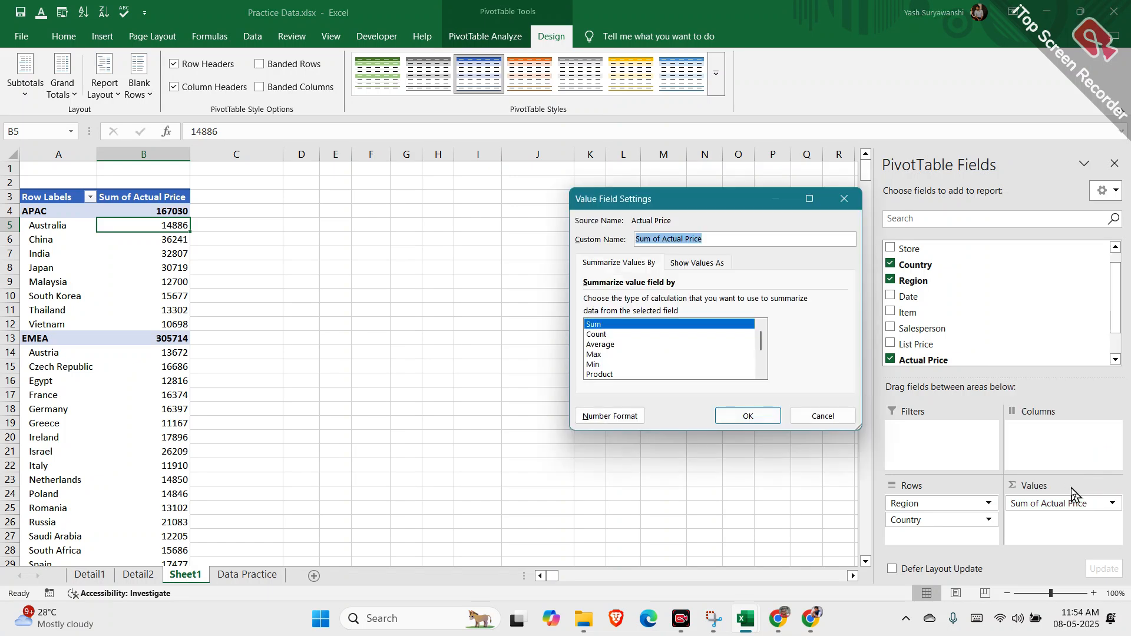
click(608, 344)
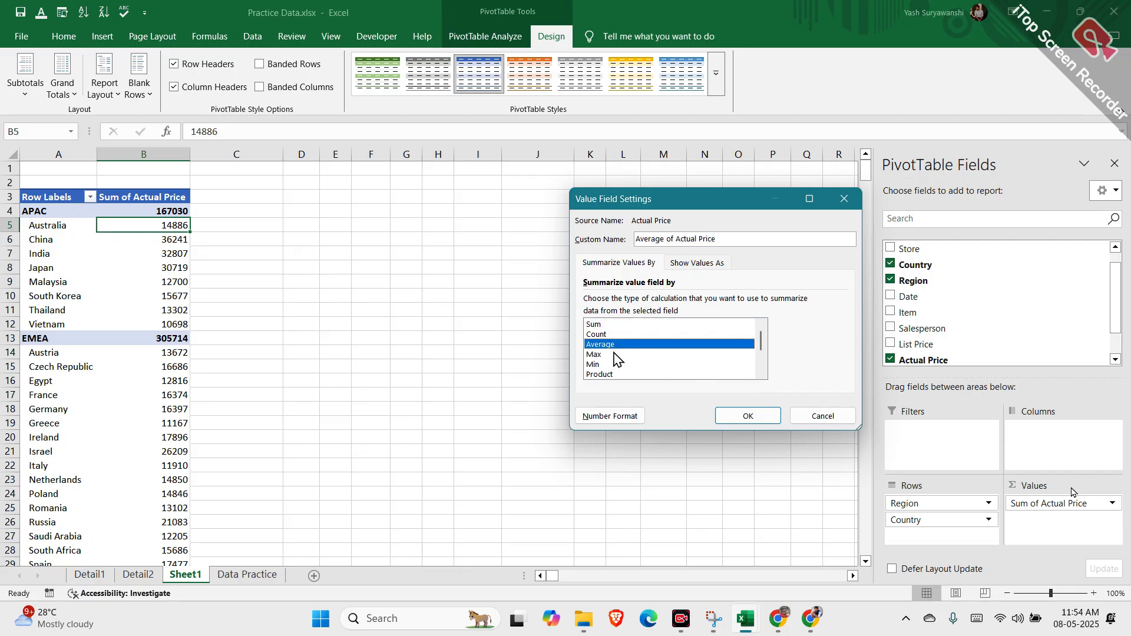
click(737, 418)
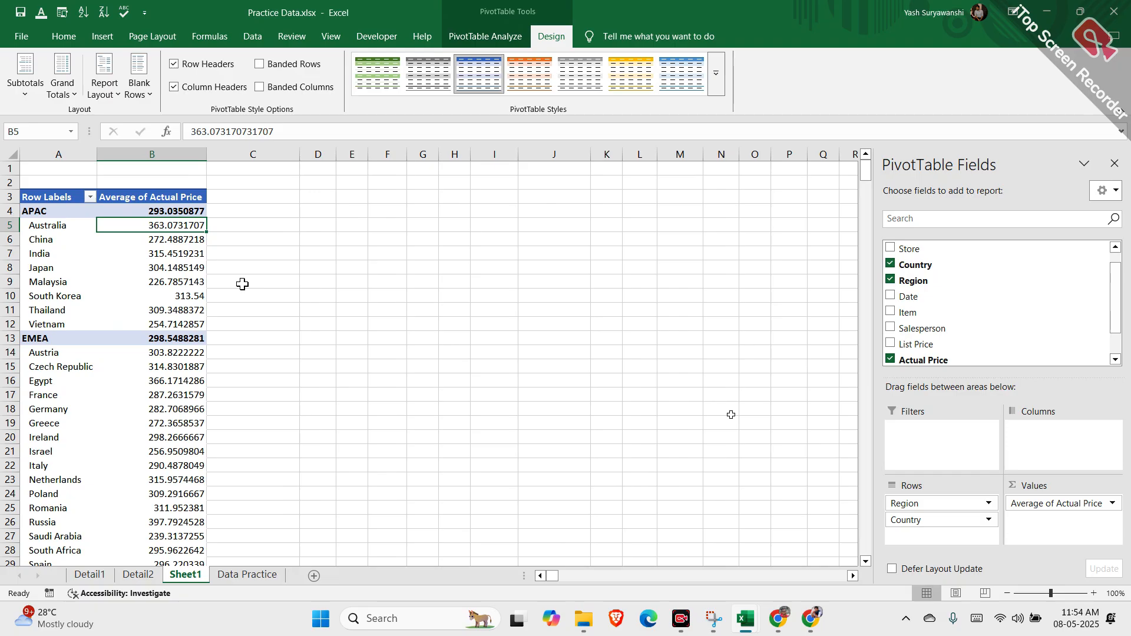
Step: Format the Average of Actual Price value field as Number with 0 decimal places and select the APAC average
click(1112, 504)
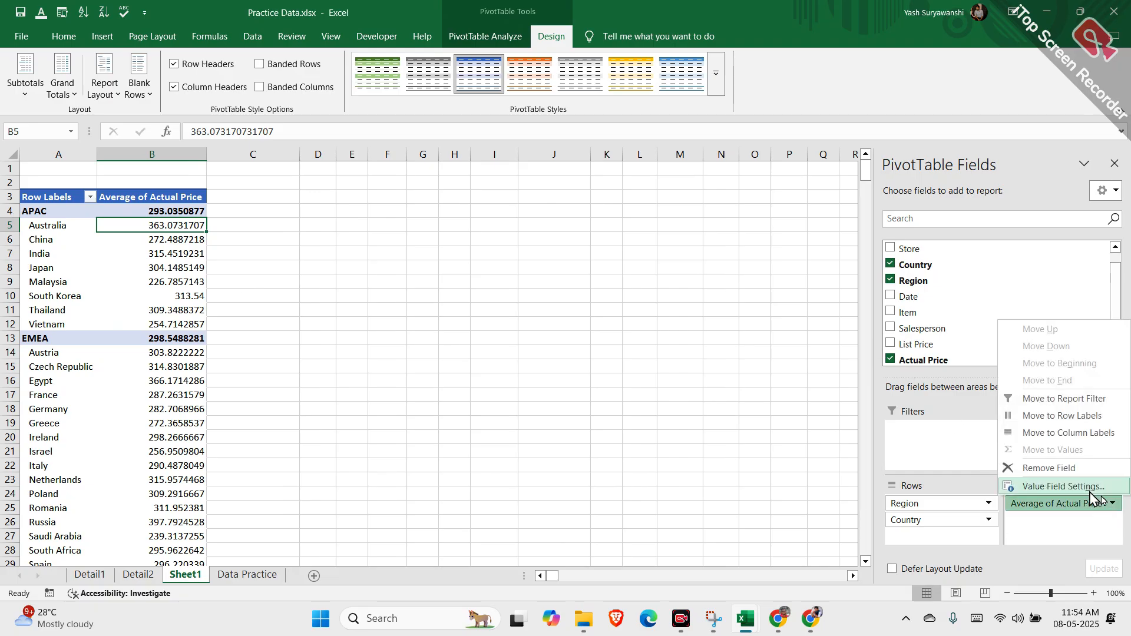
click(1091, 489)
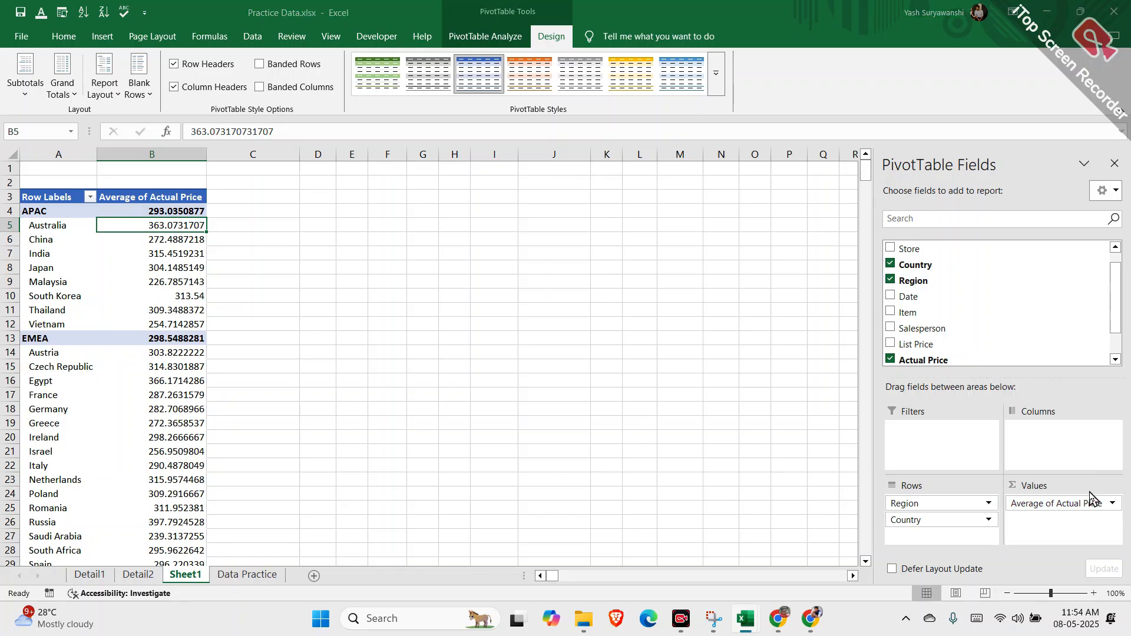
click(611, 416)
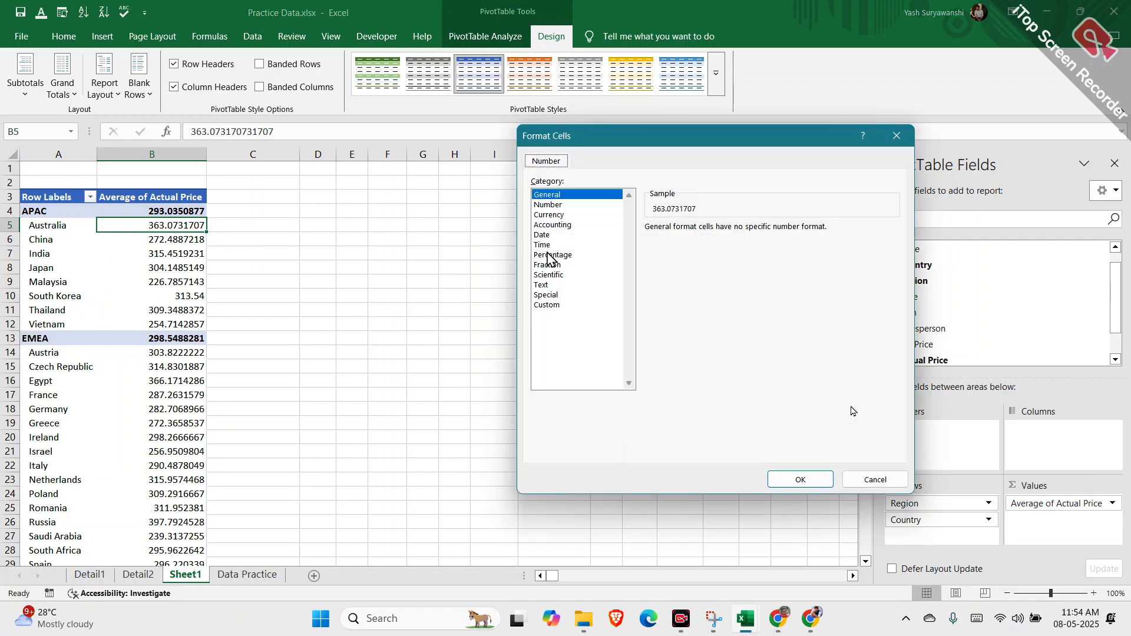
click(554, 206)
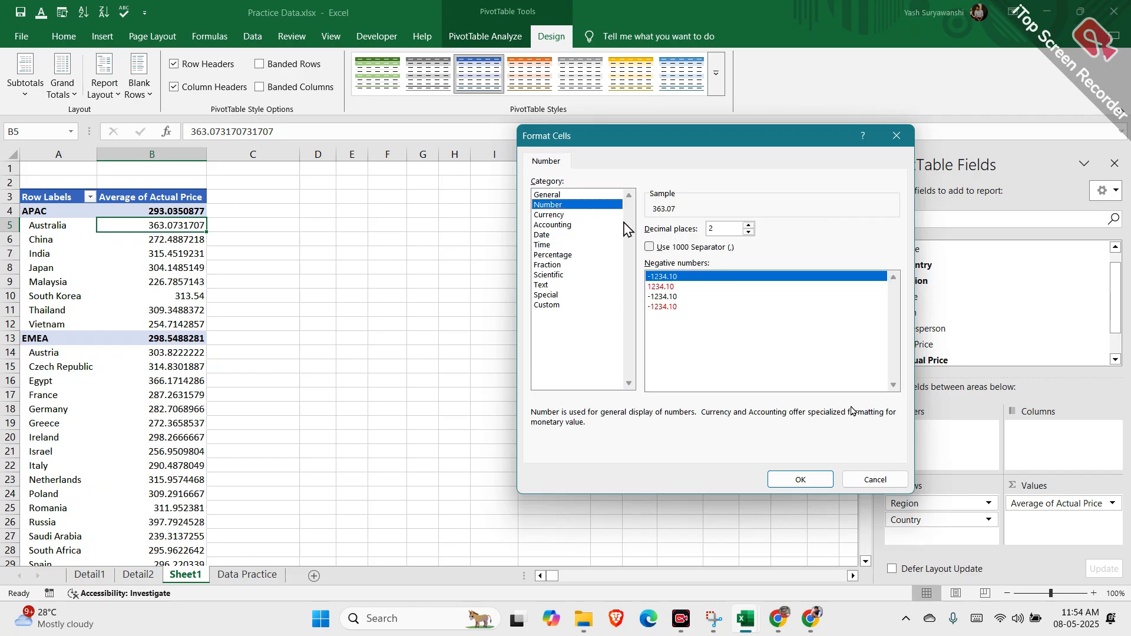
click(725, 230)
double_click(748, 233)
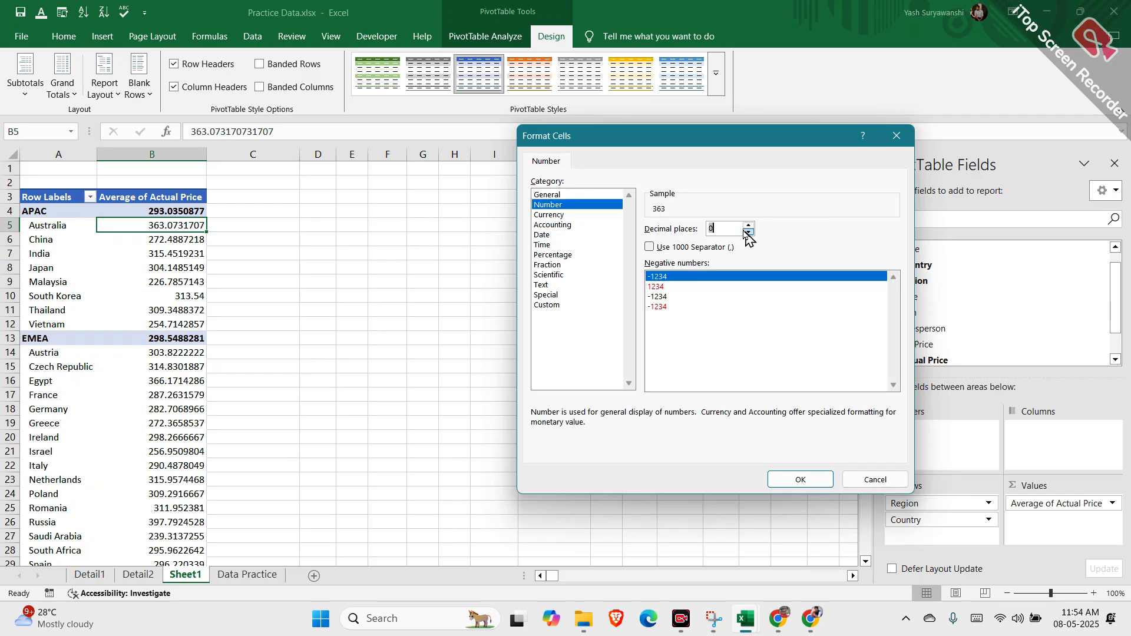
click(801, 480)
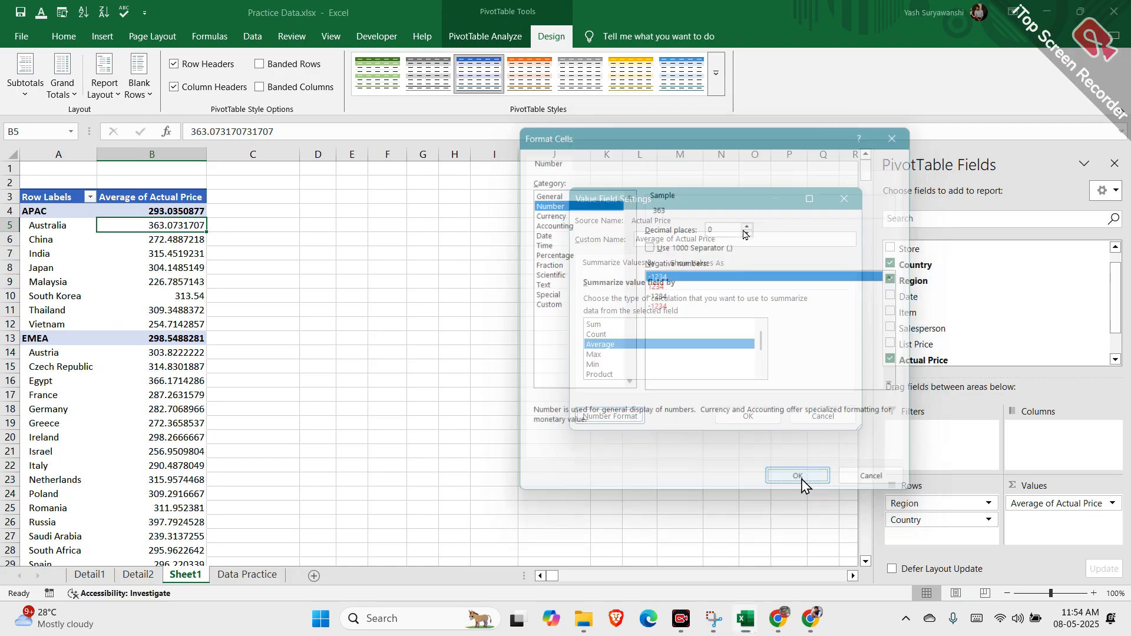
click(765, 419)
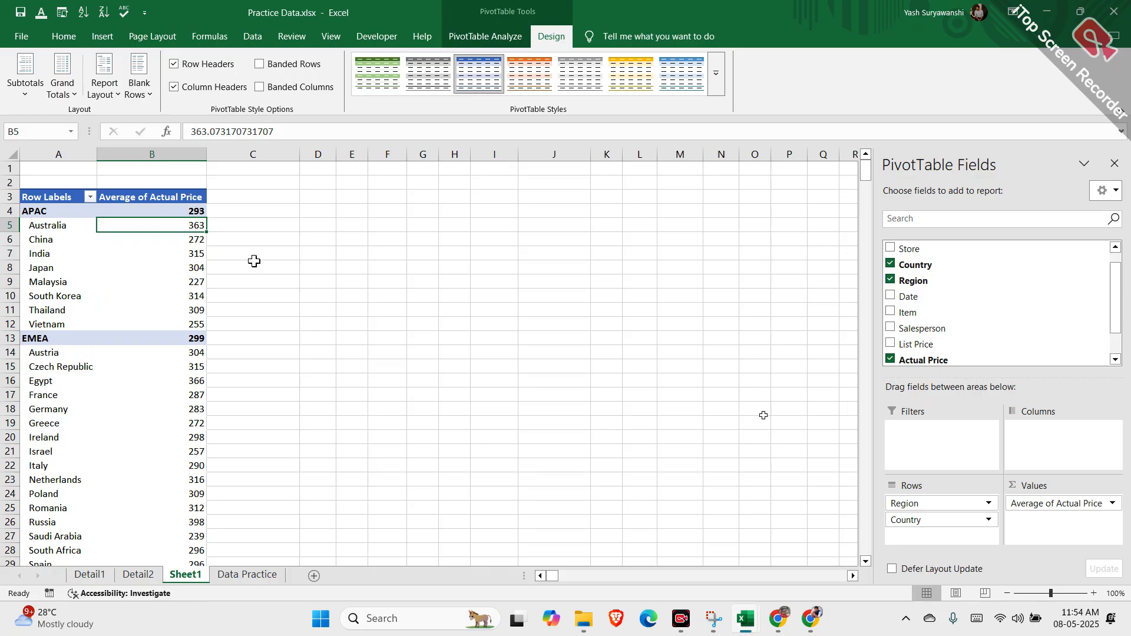
click(170, 210)
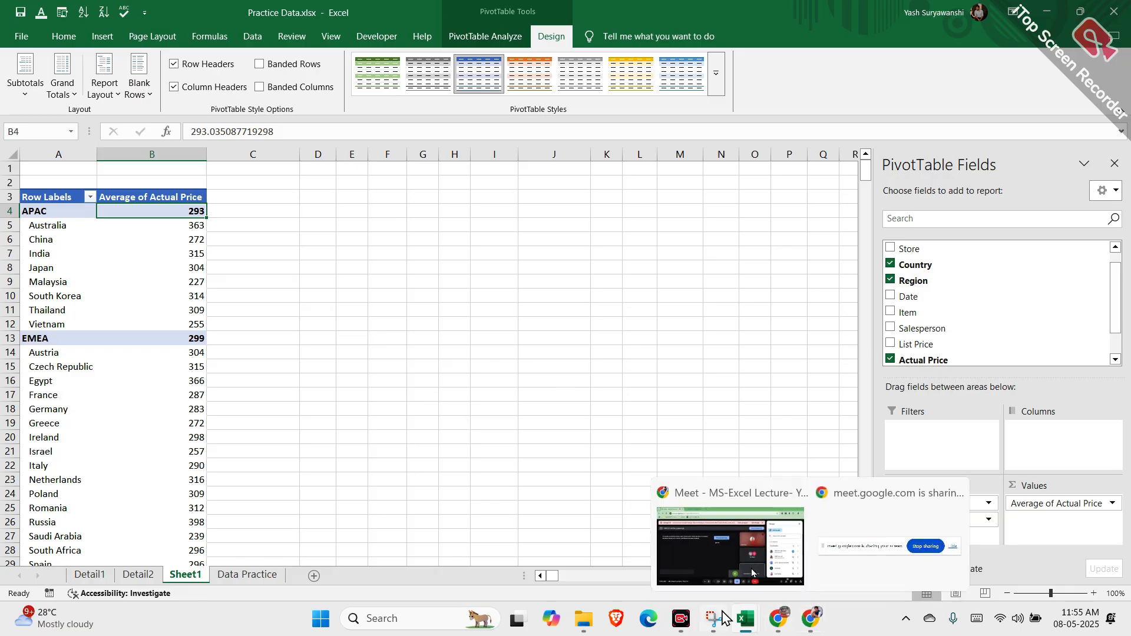
Step: Switch from the workbook to the browser window with the Google Meet lecture call
click(689, 620)
click(687, 618)
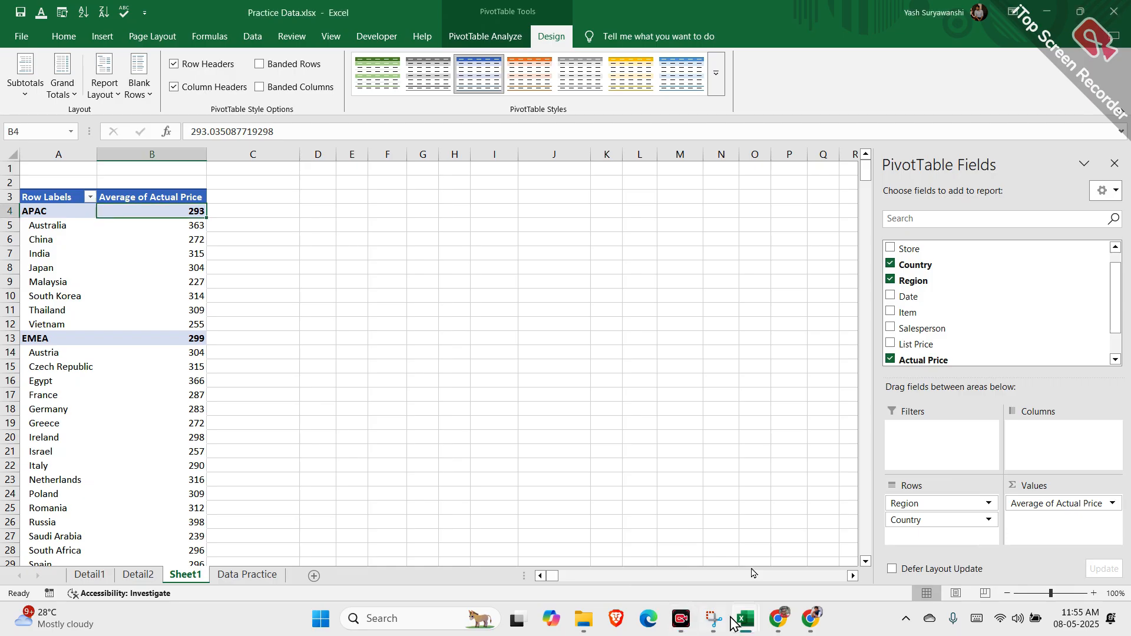
click(773, 621)
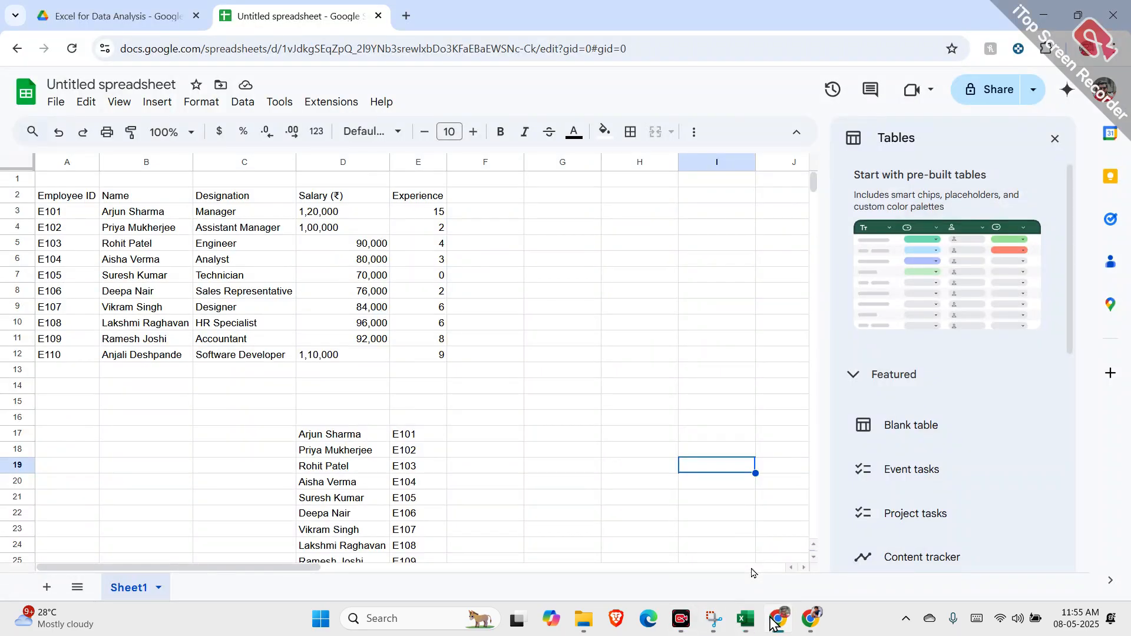
mouse_move(811, 619)
click(754, 576)
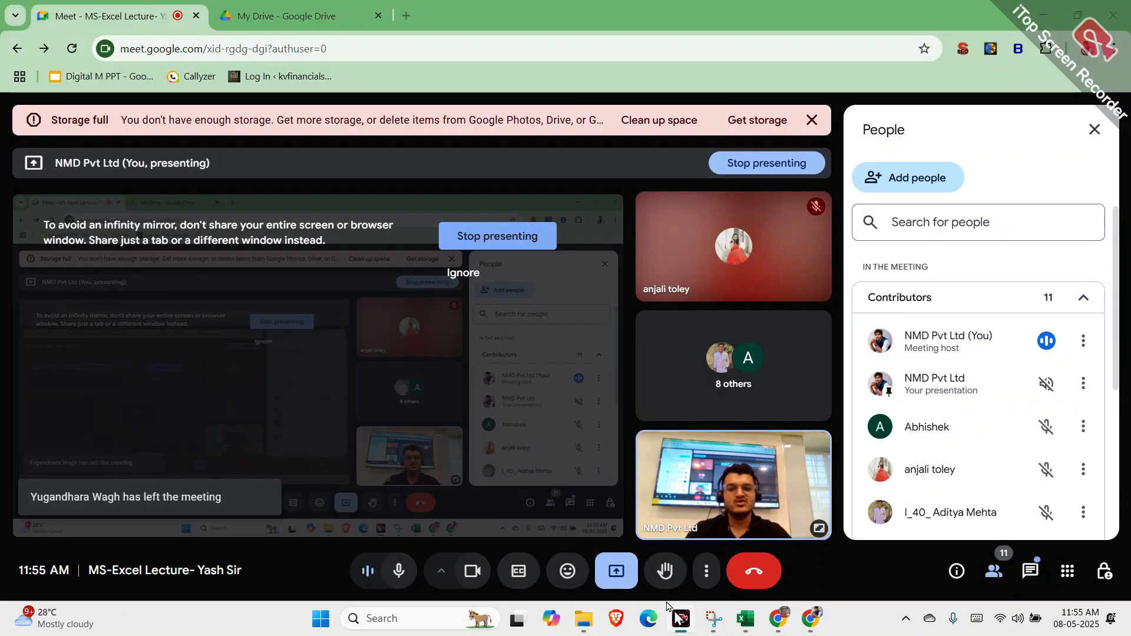